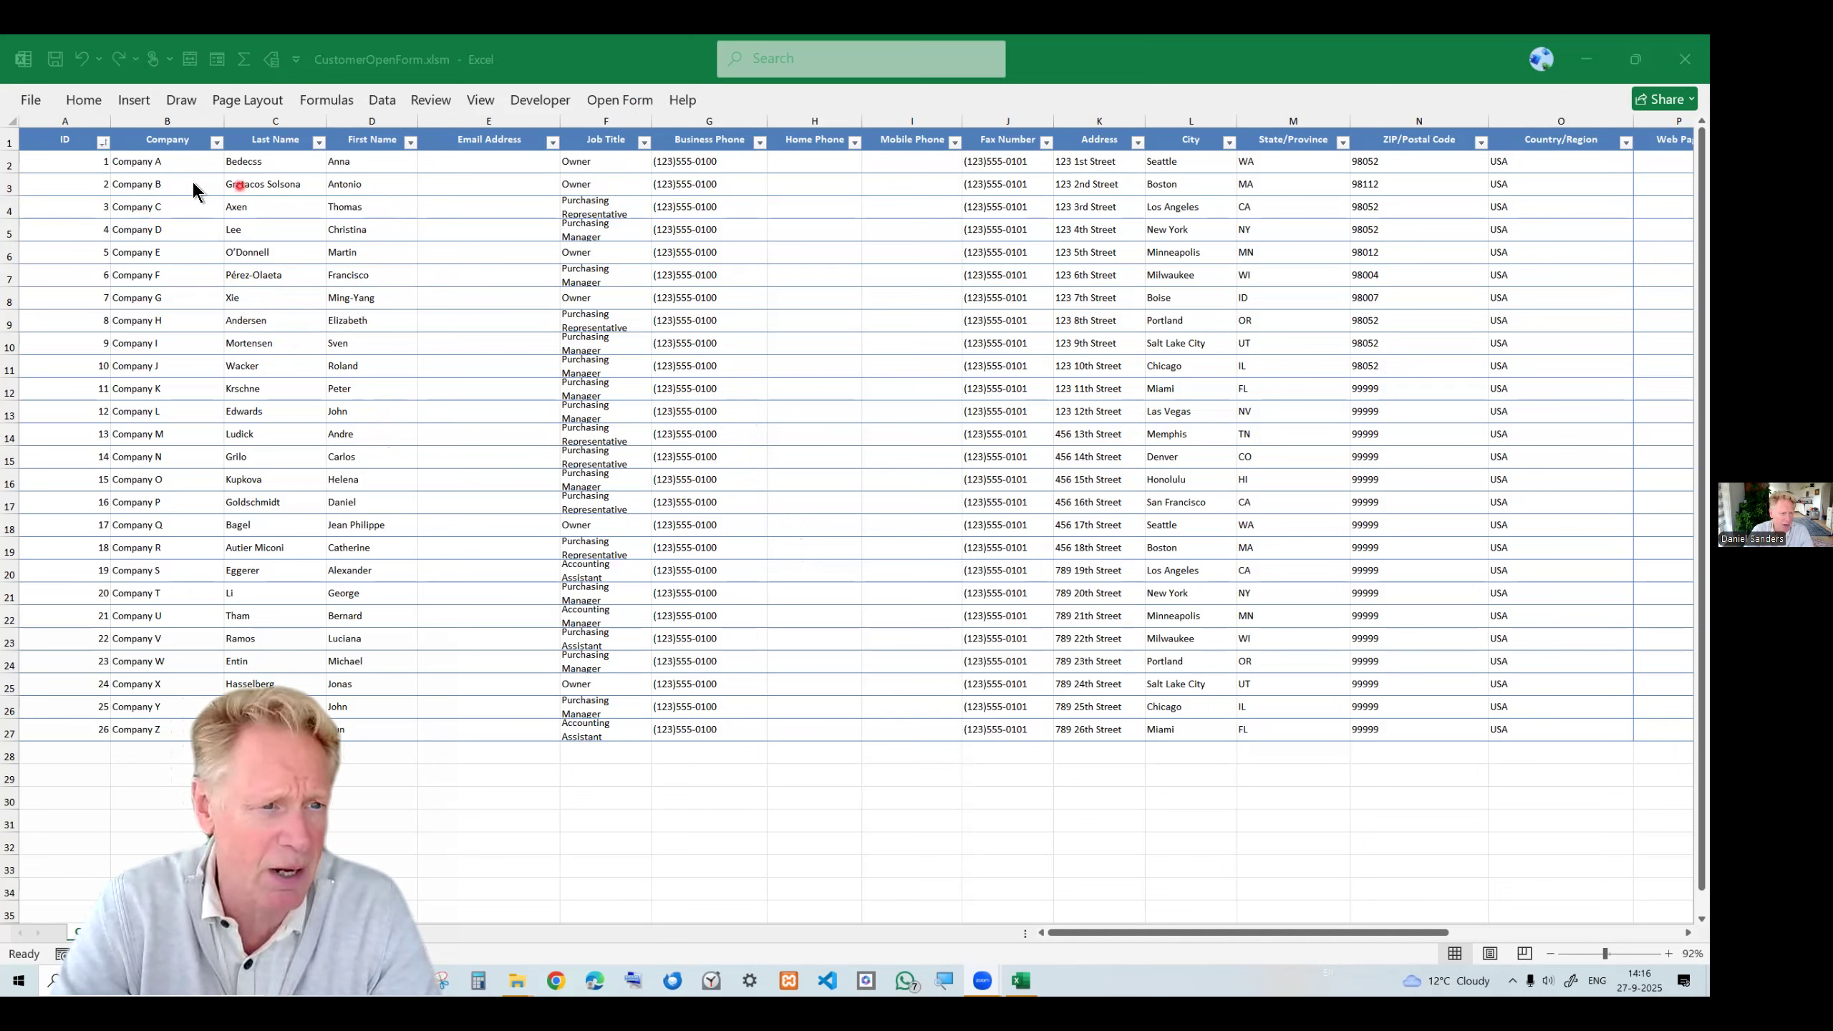
Sort the customer table by ID from largest to smallest, then back from smallest to largest.
{"action": "left_click", "coordinate": [103, 143]}
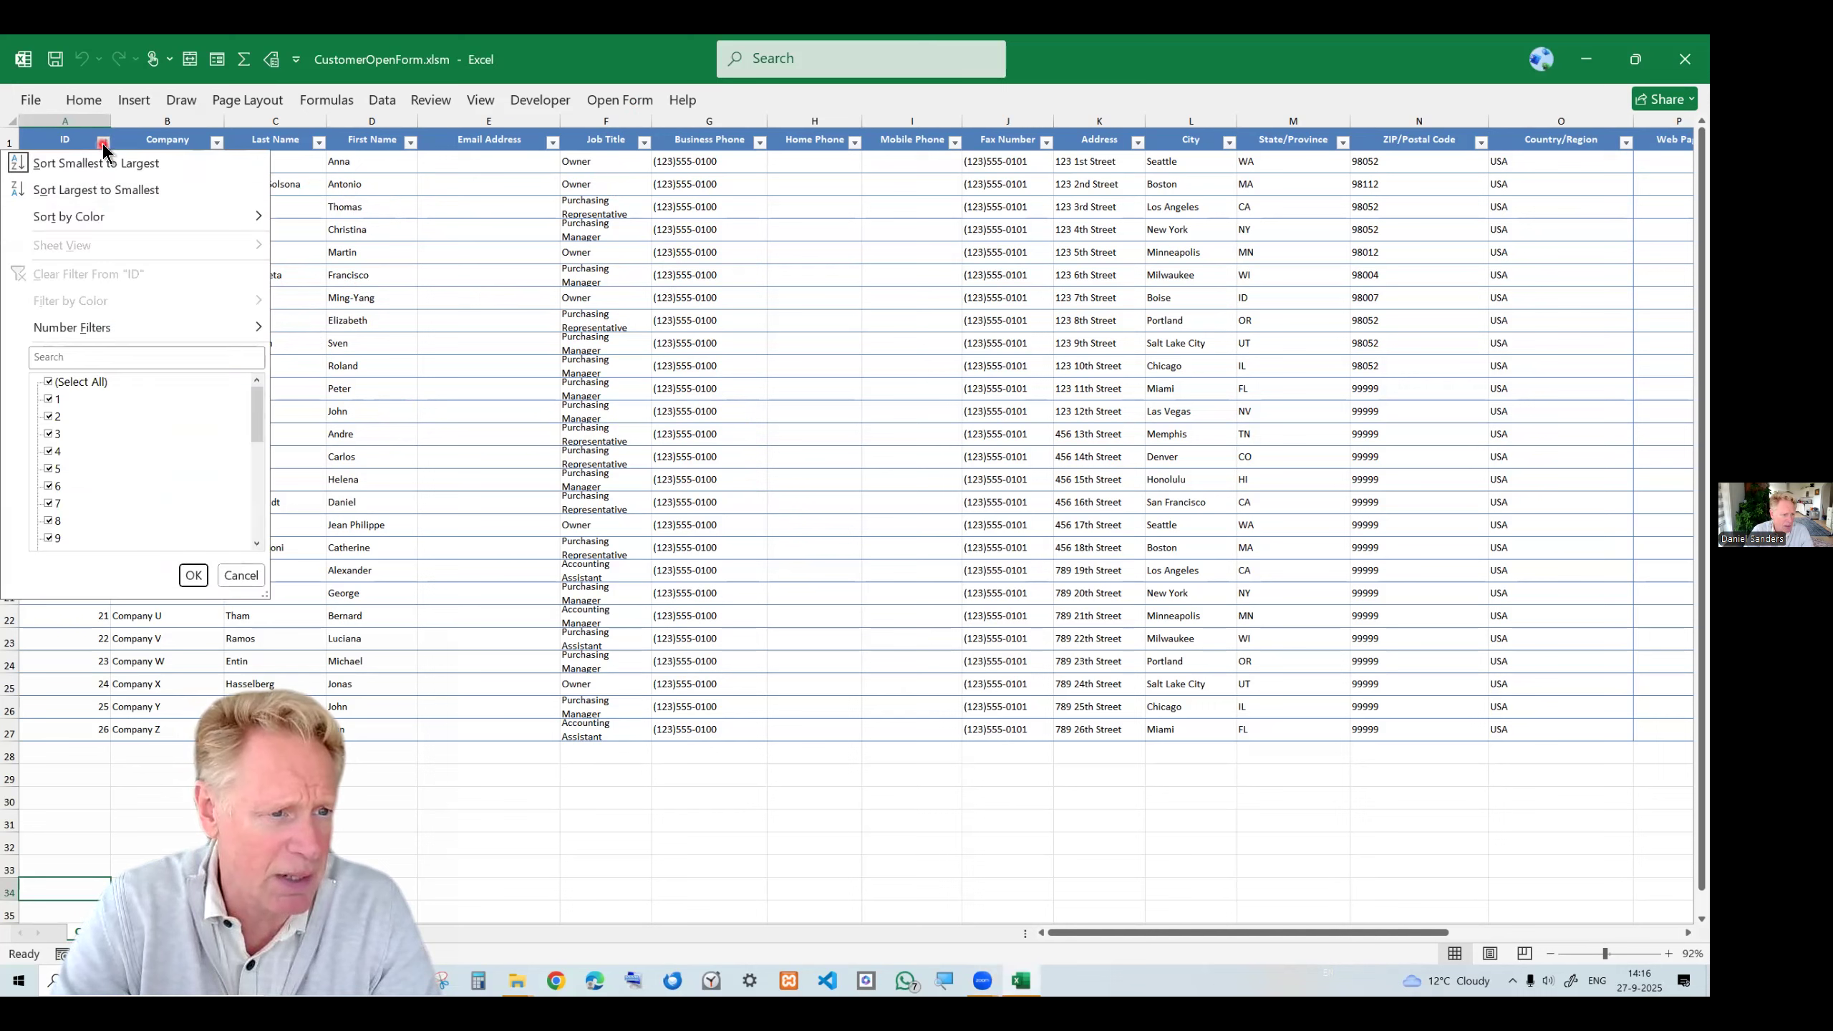
{"action": "left_click", "coordinate": [92, 189]}
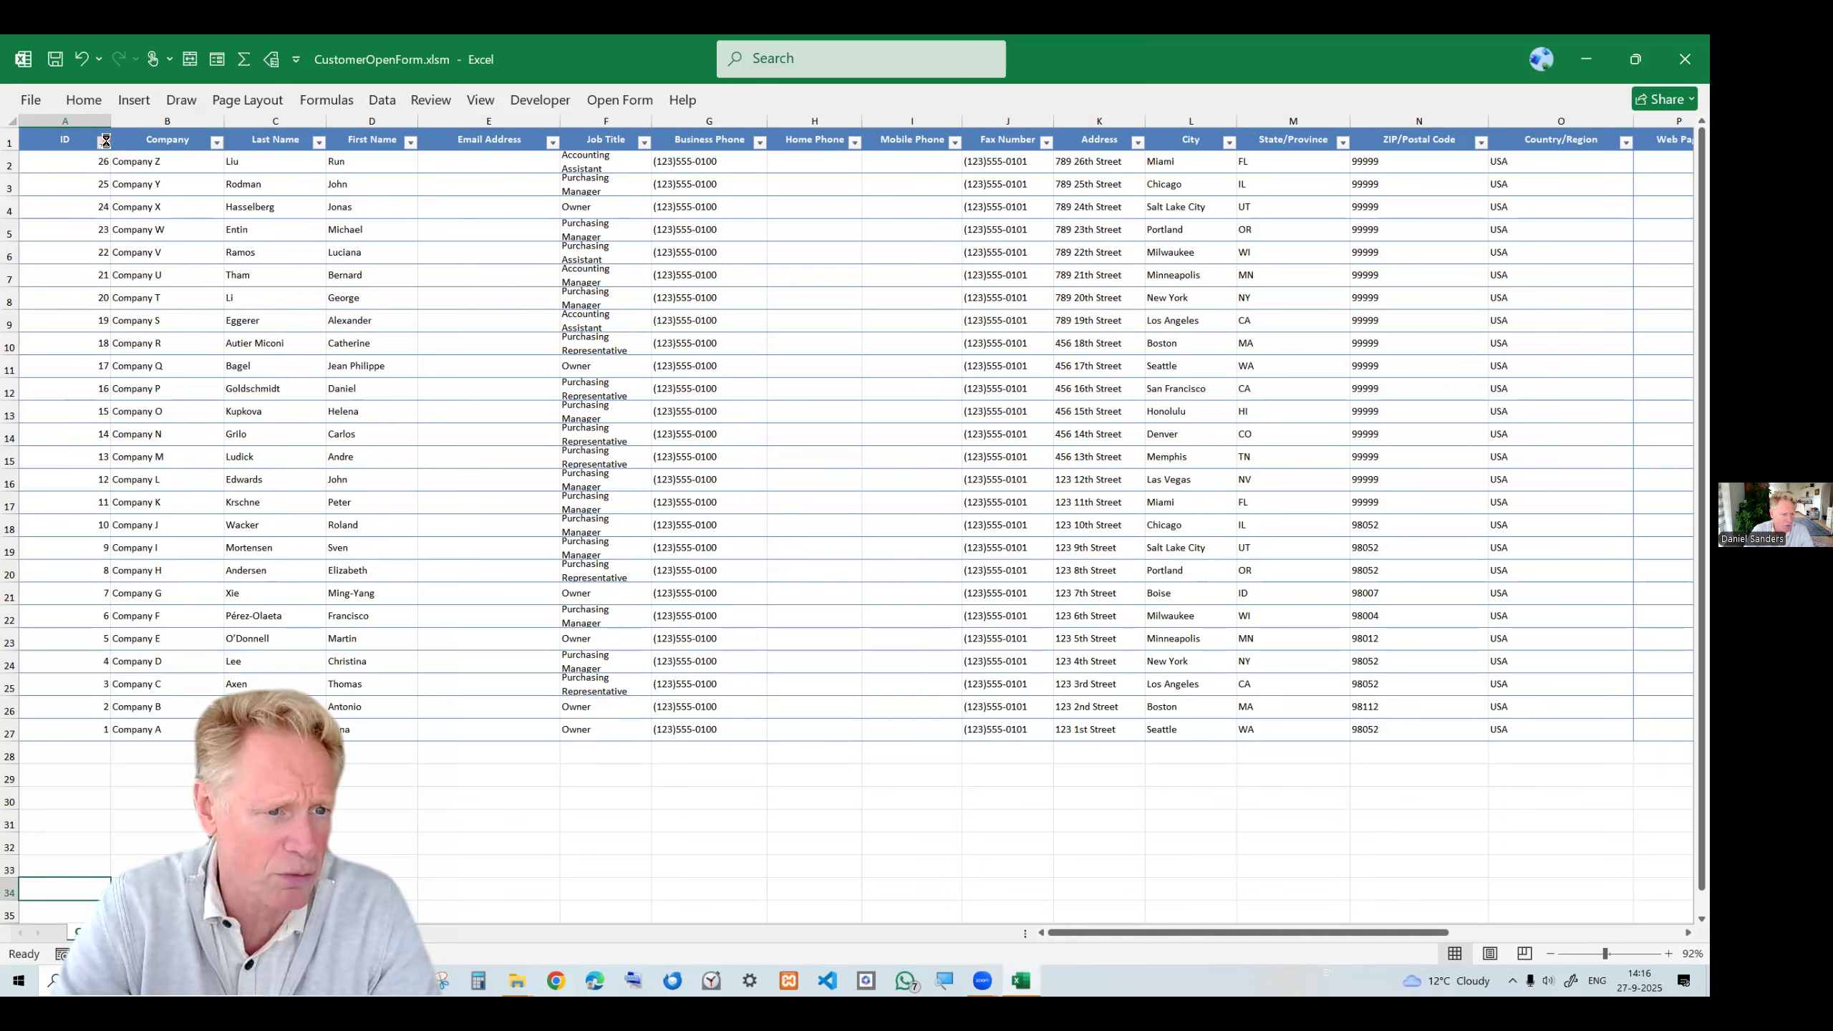
{"action": "left_click", "coordinate": [104, 144]}
{"action": "left_click", "coordinate": [101, 163]}
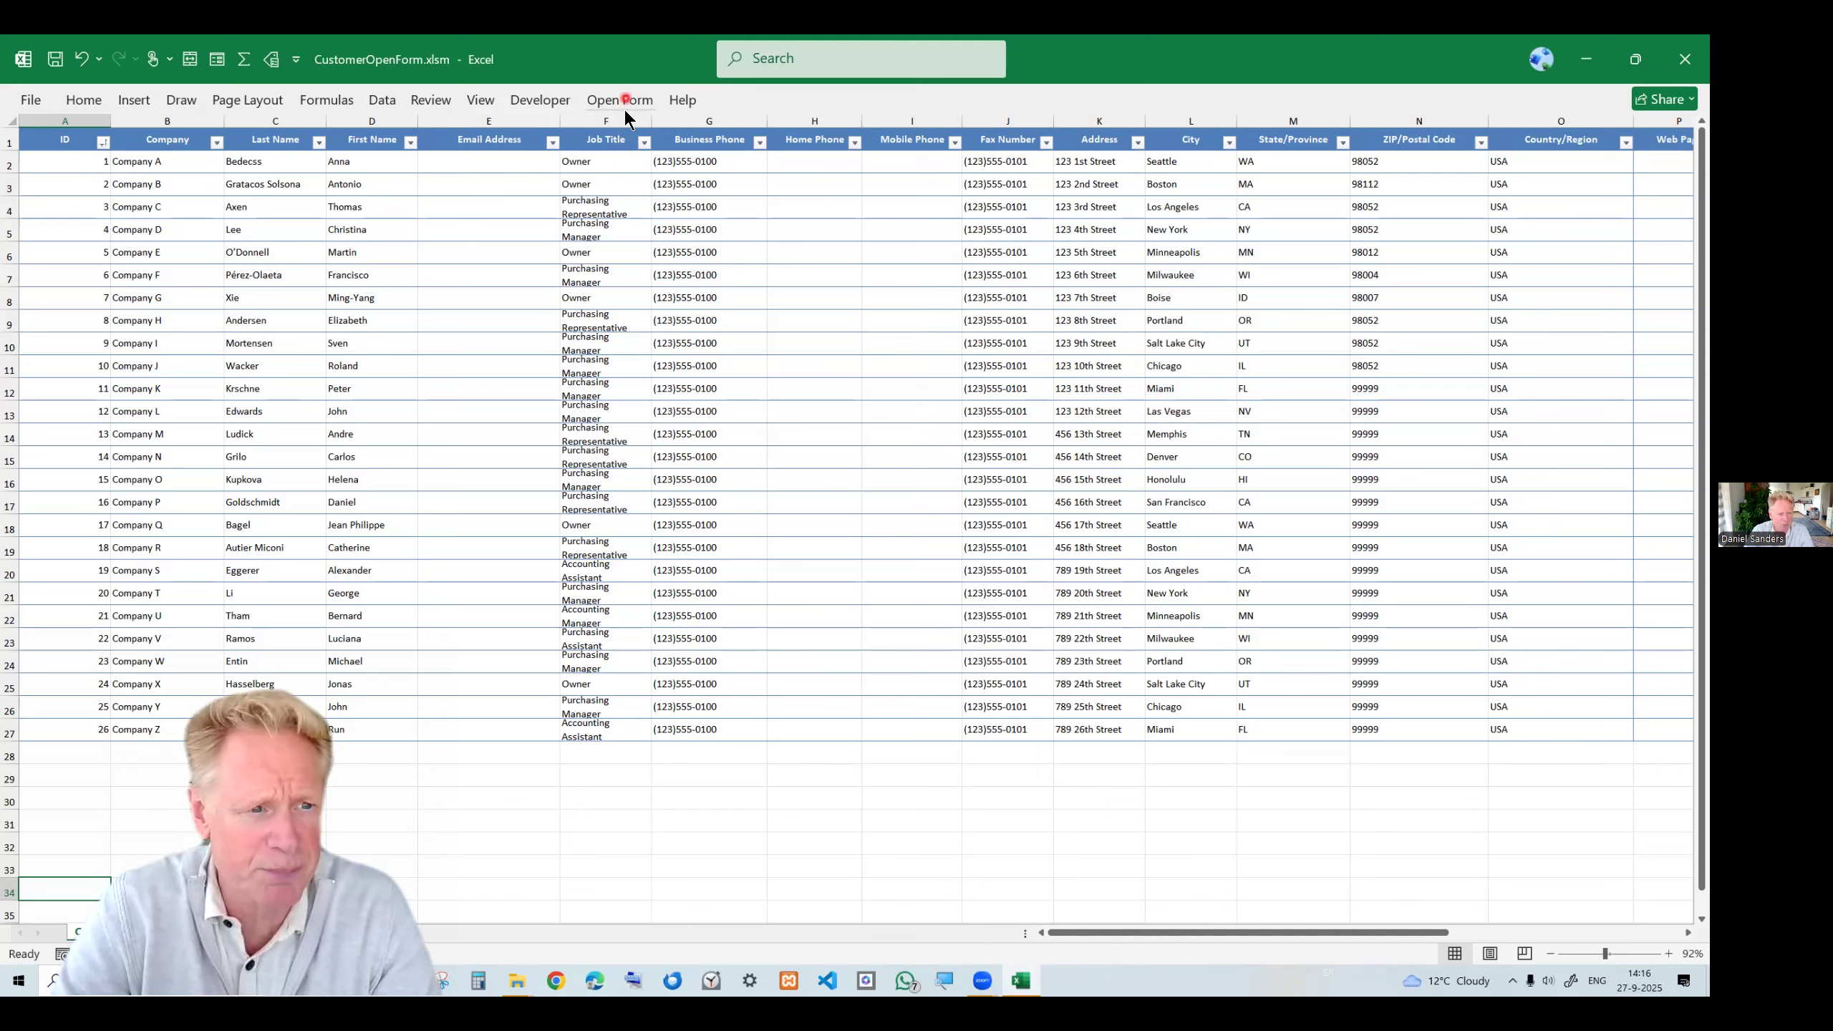
Rename the customer table T_Customers.
{"action": "left_click", "coordinate": [66, 141]}
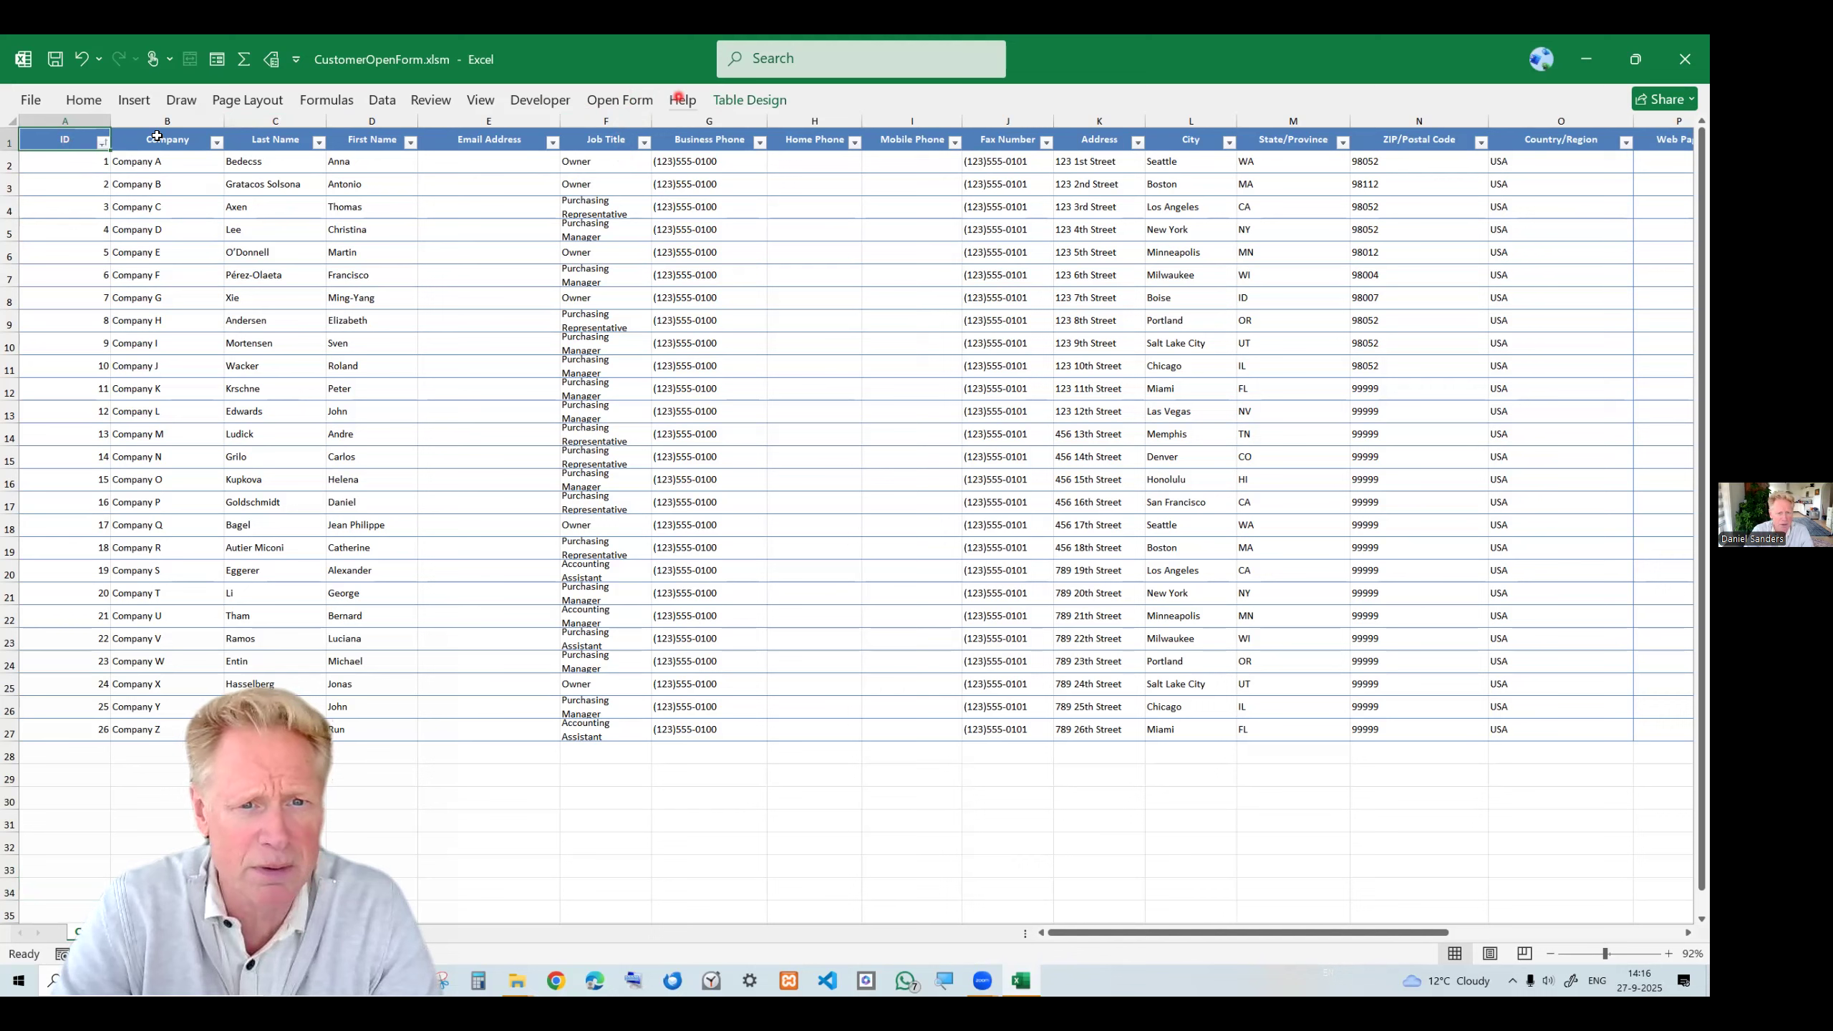
{"action": "left_click", "coordinate": [746, 103]}
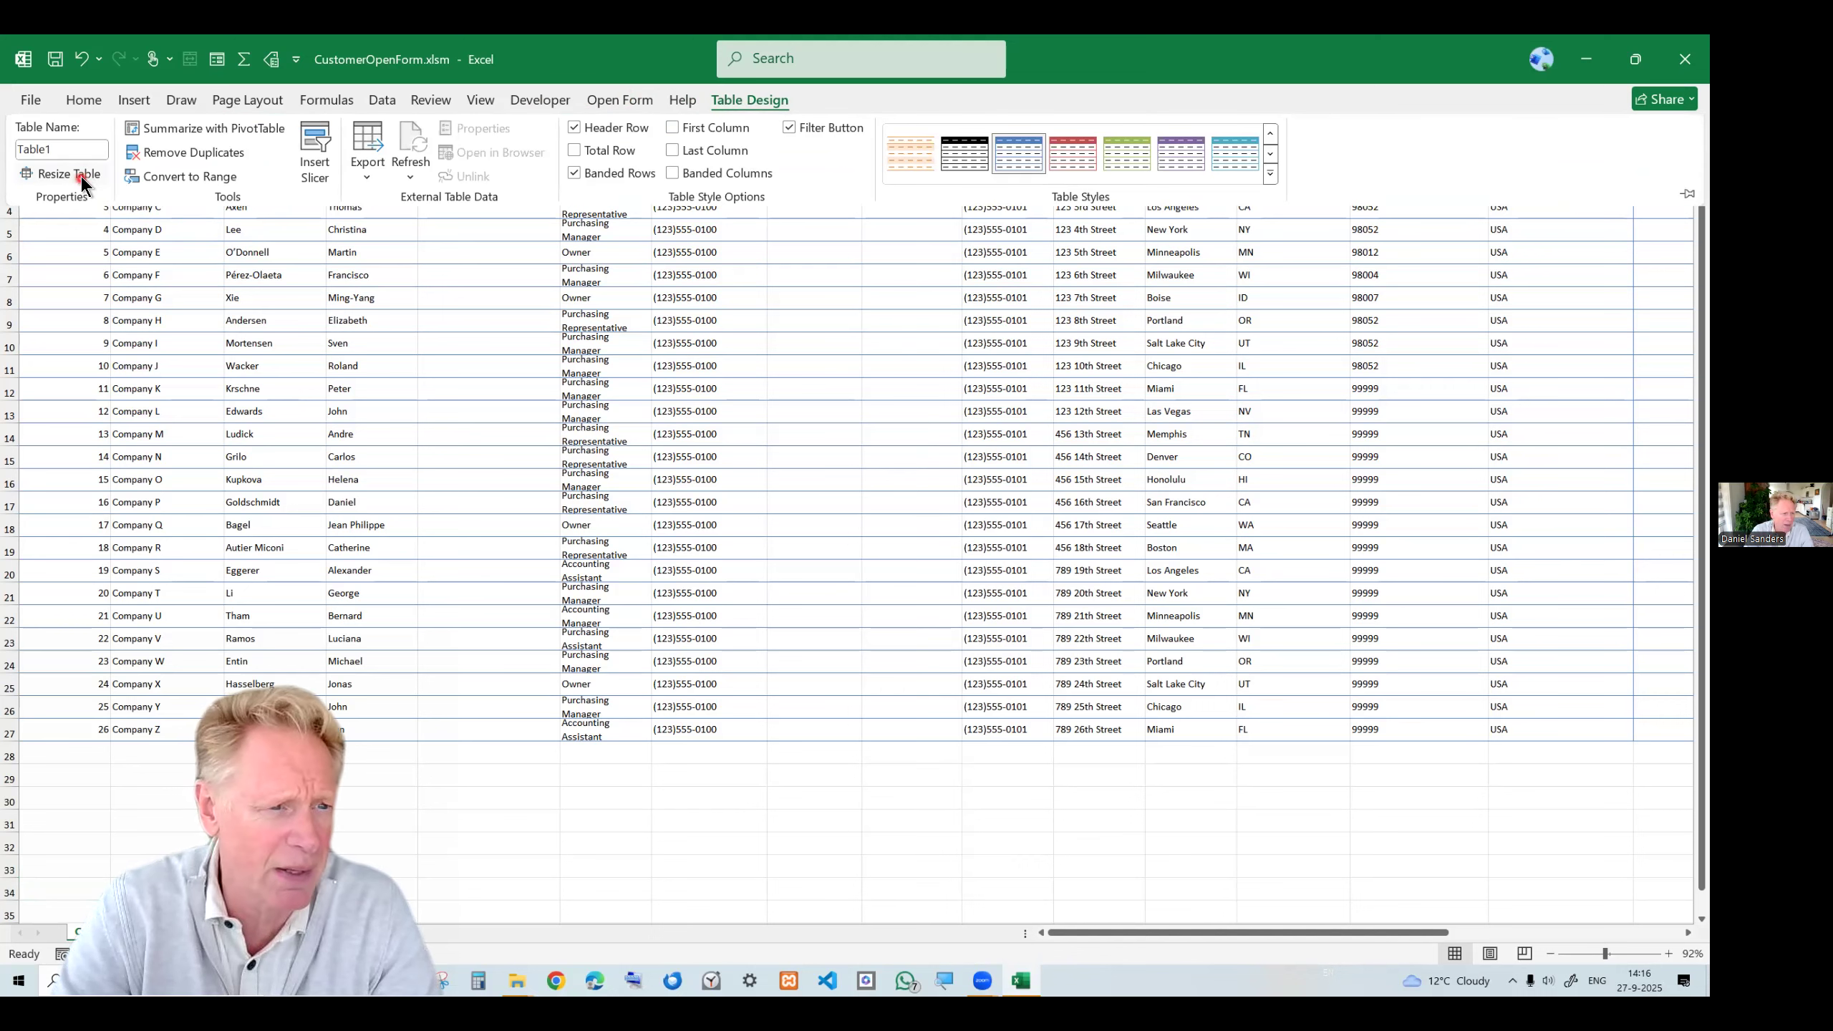
{"action": "left_click", "coordinate": [73, 150]}
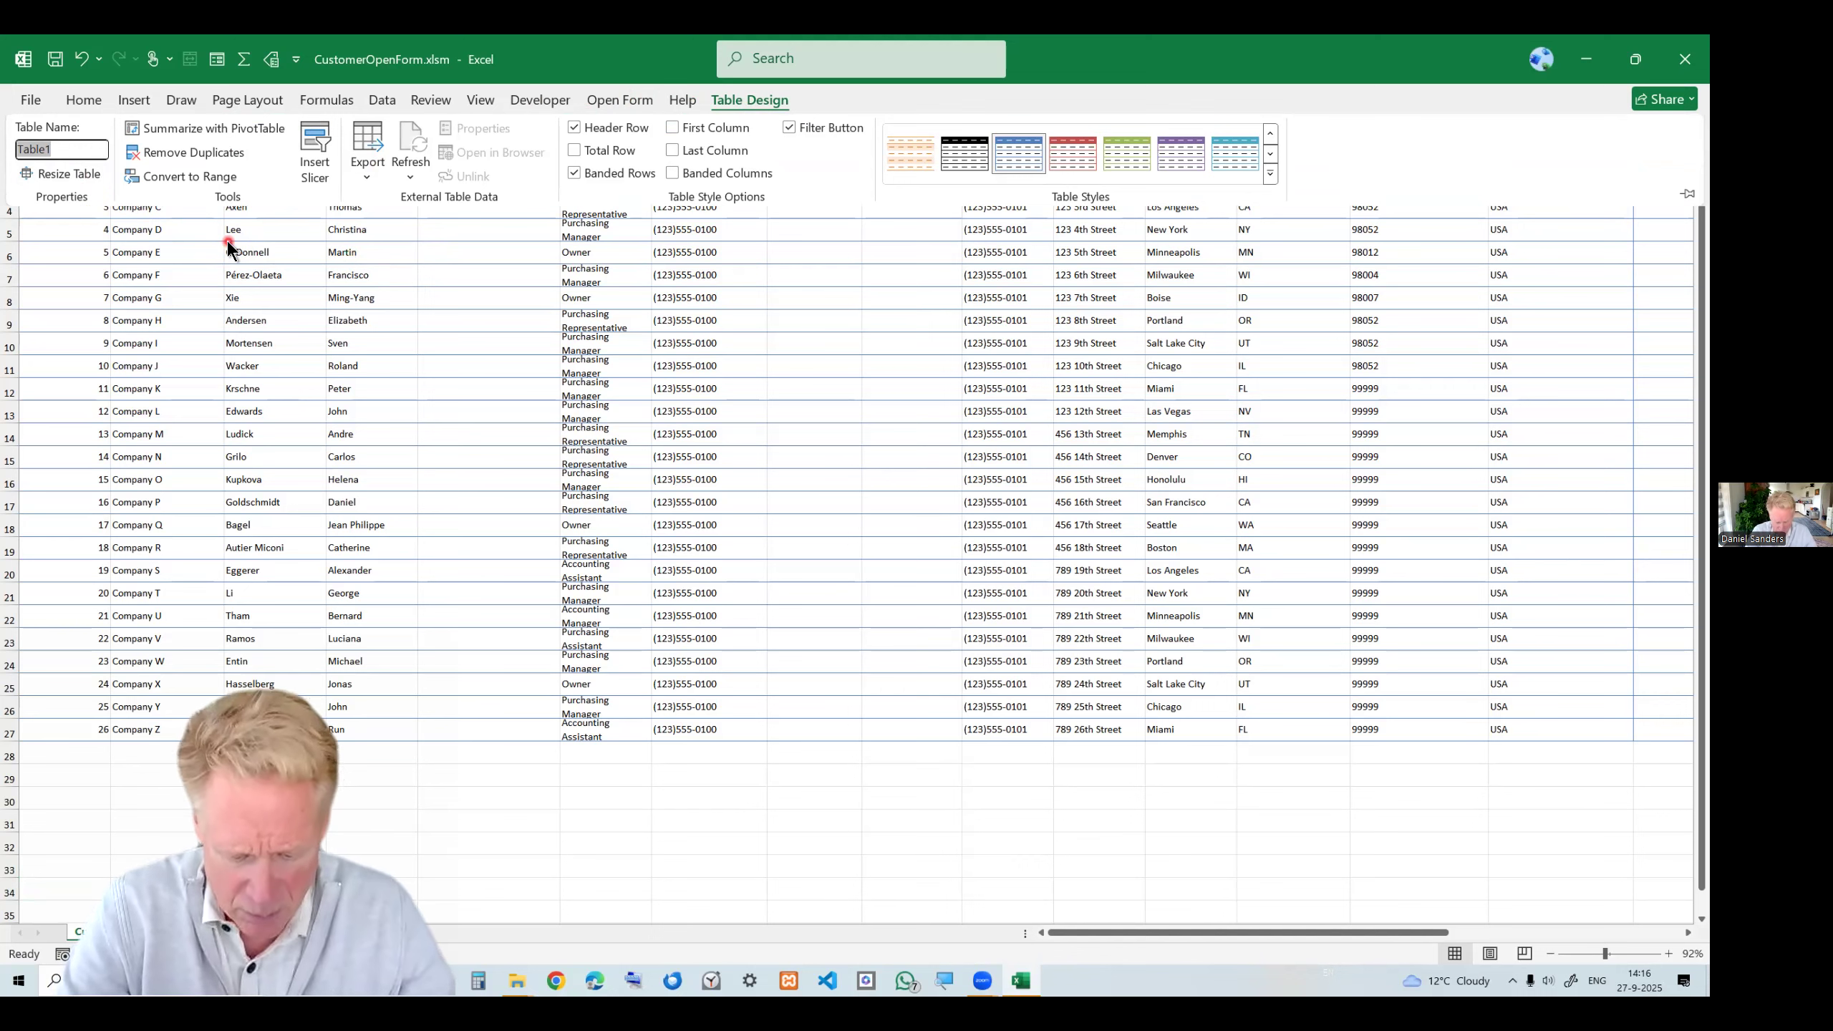
{"action": "type", "text": "T_Customers"}
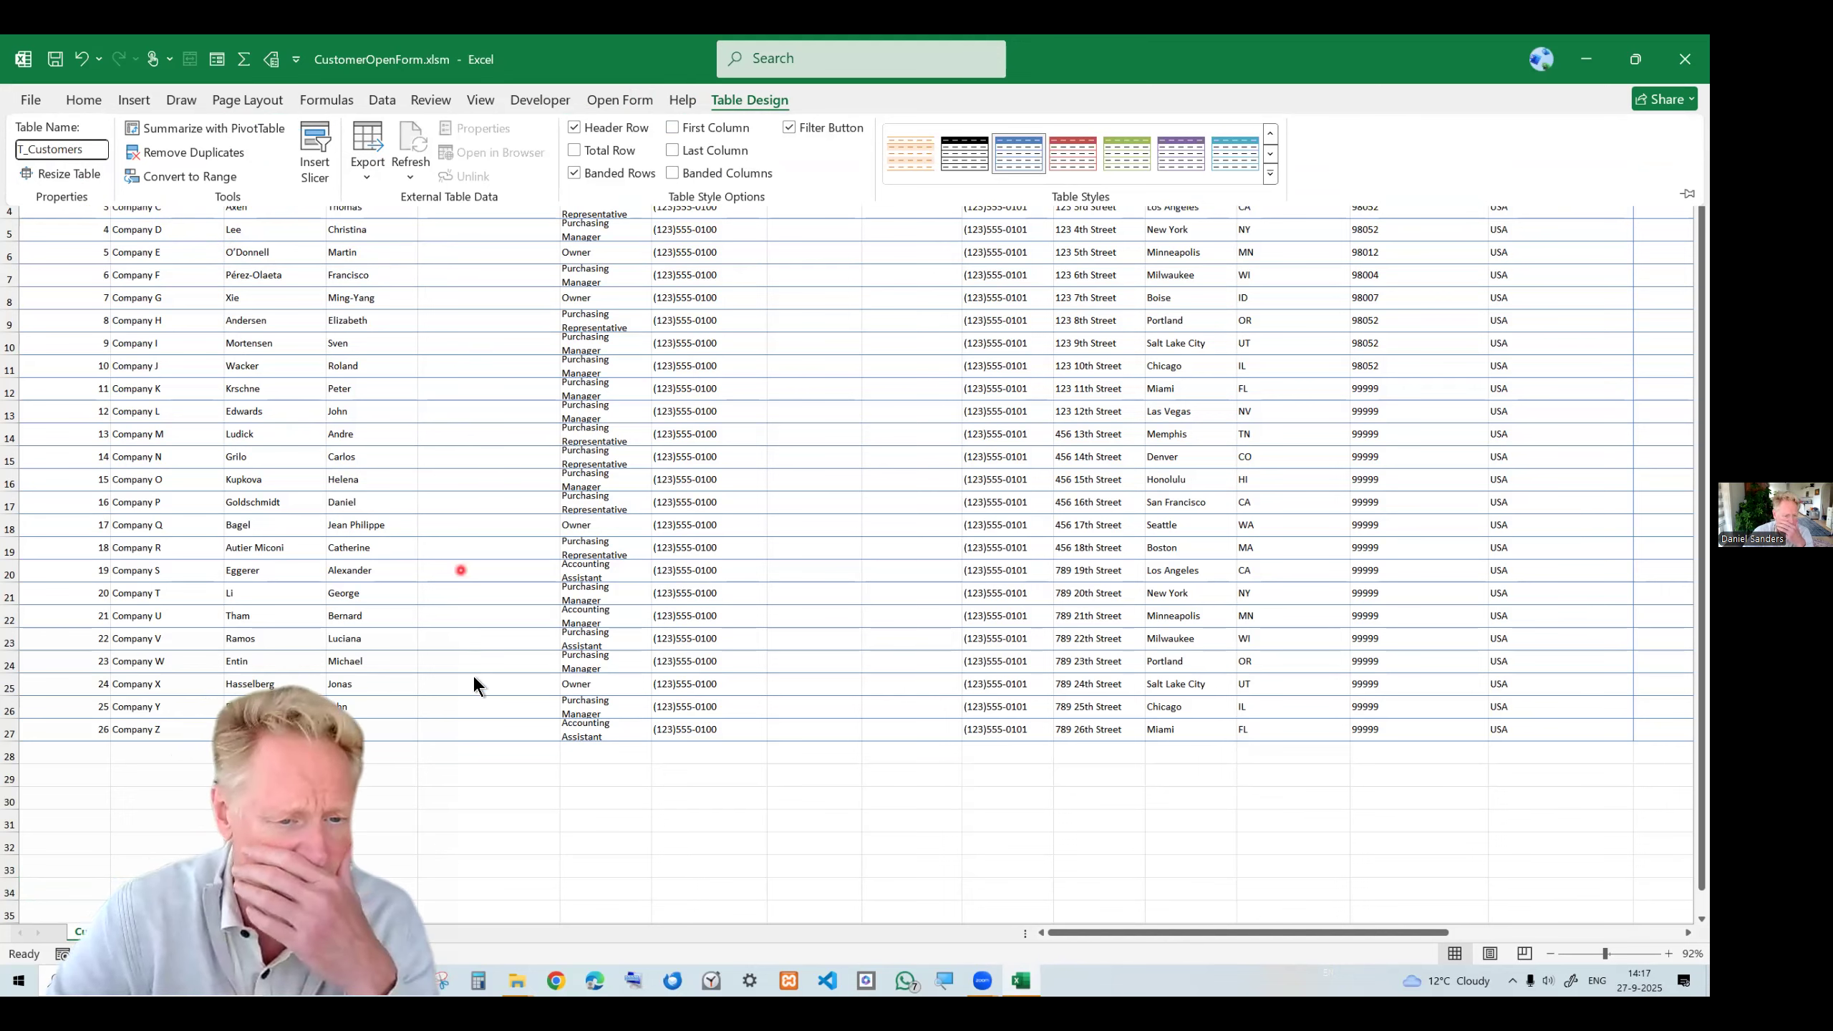
{"action": "left_click", "coordinate": [451, 502]}
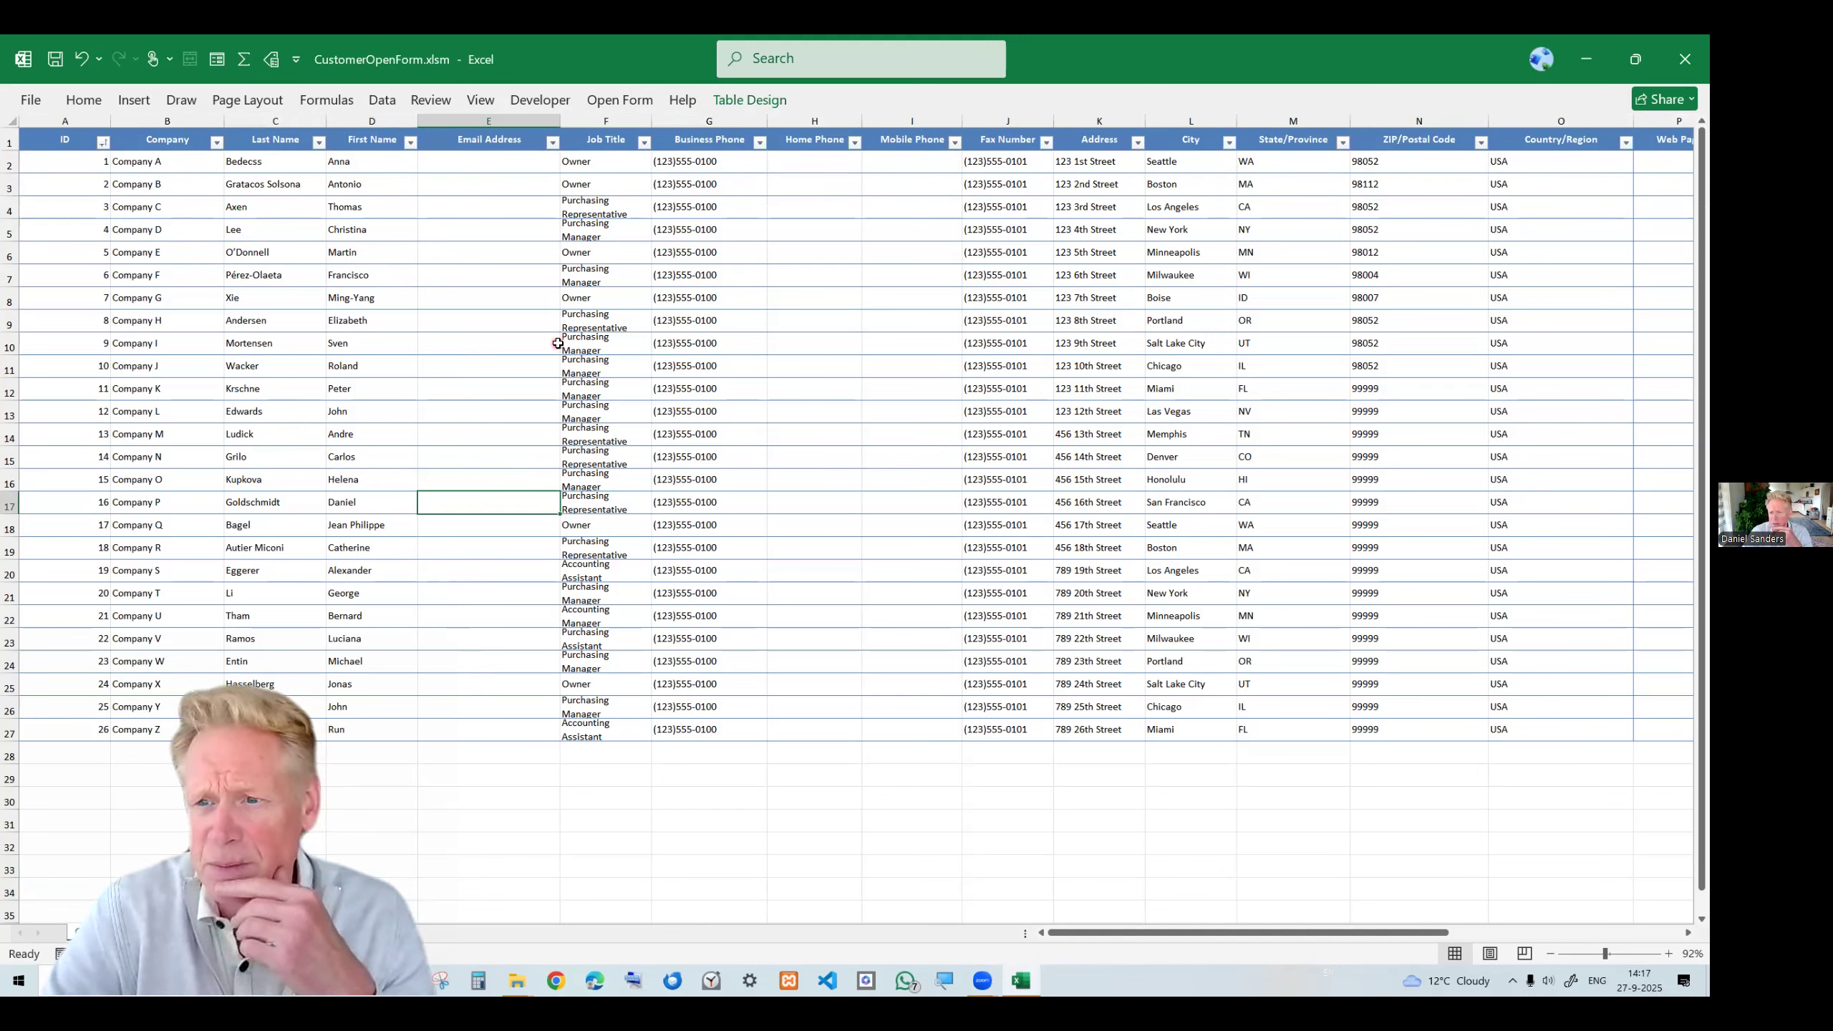
Open the customer form with the Displayform command and position its window over the table.
{"action": "left_click", "coordinate": [625, 107]}
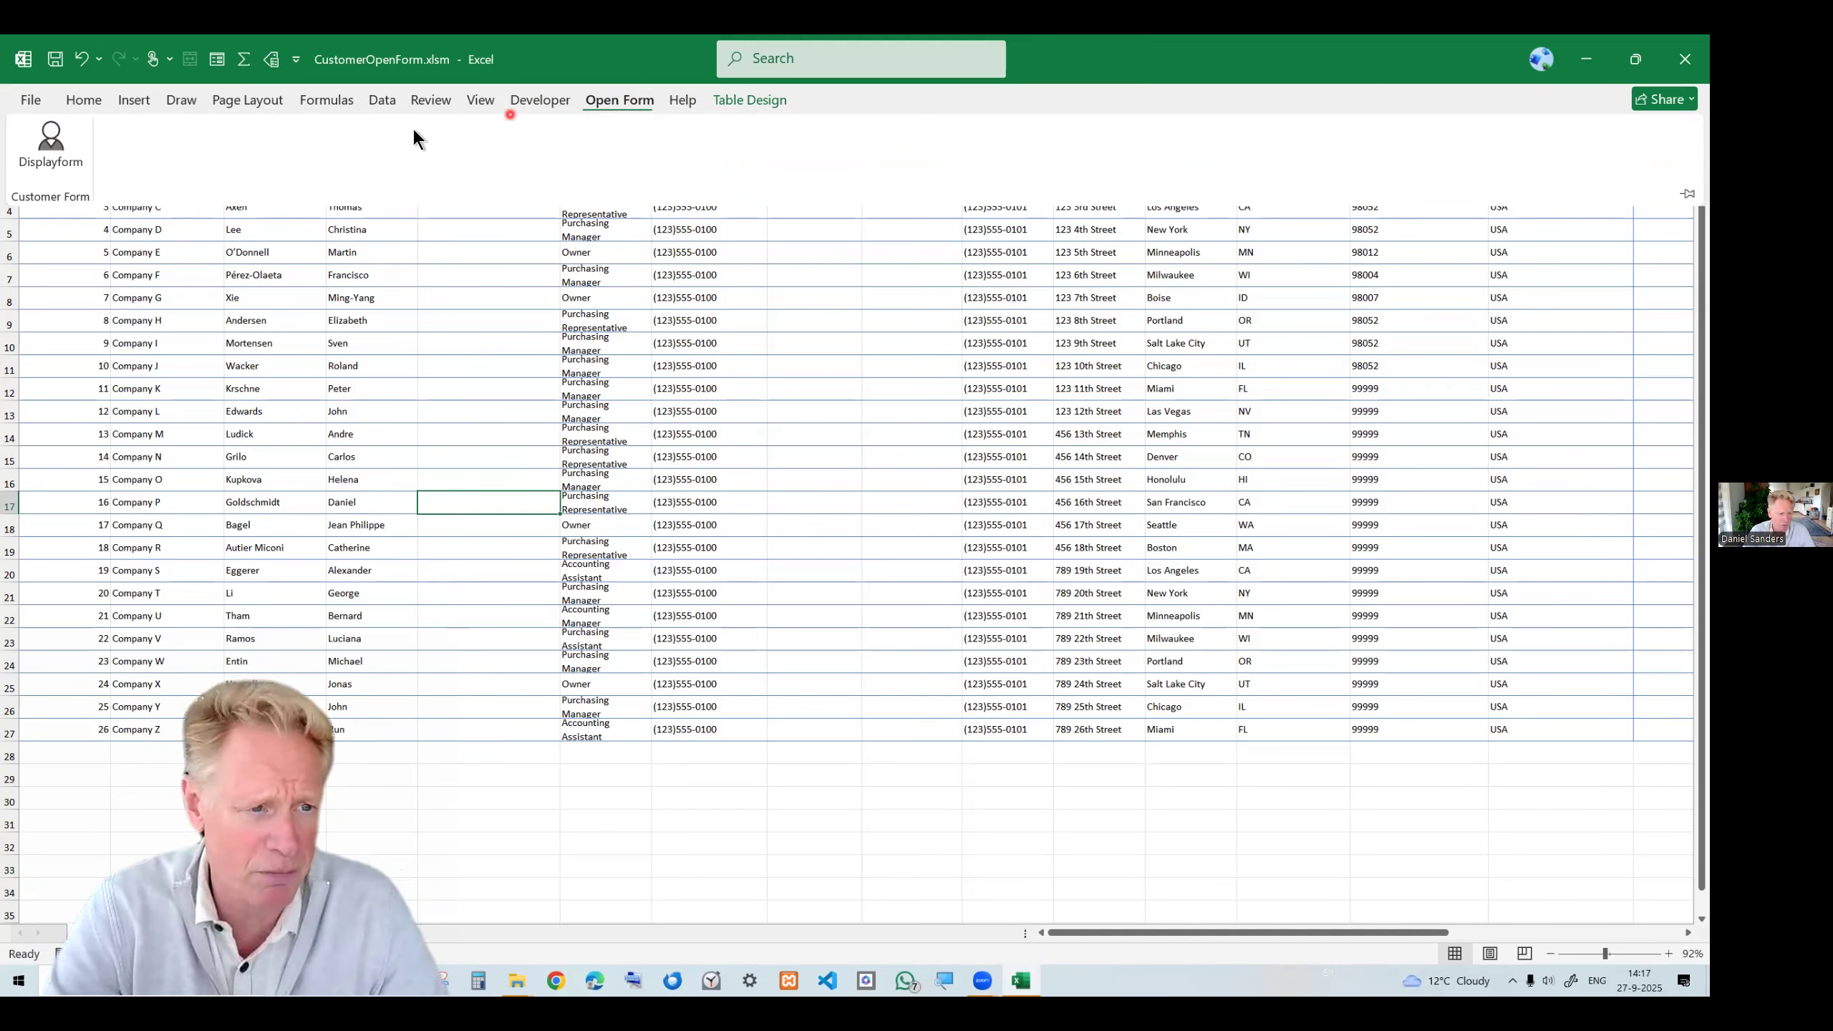
{"action": "left_click", "coordinate": [73, 148]}
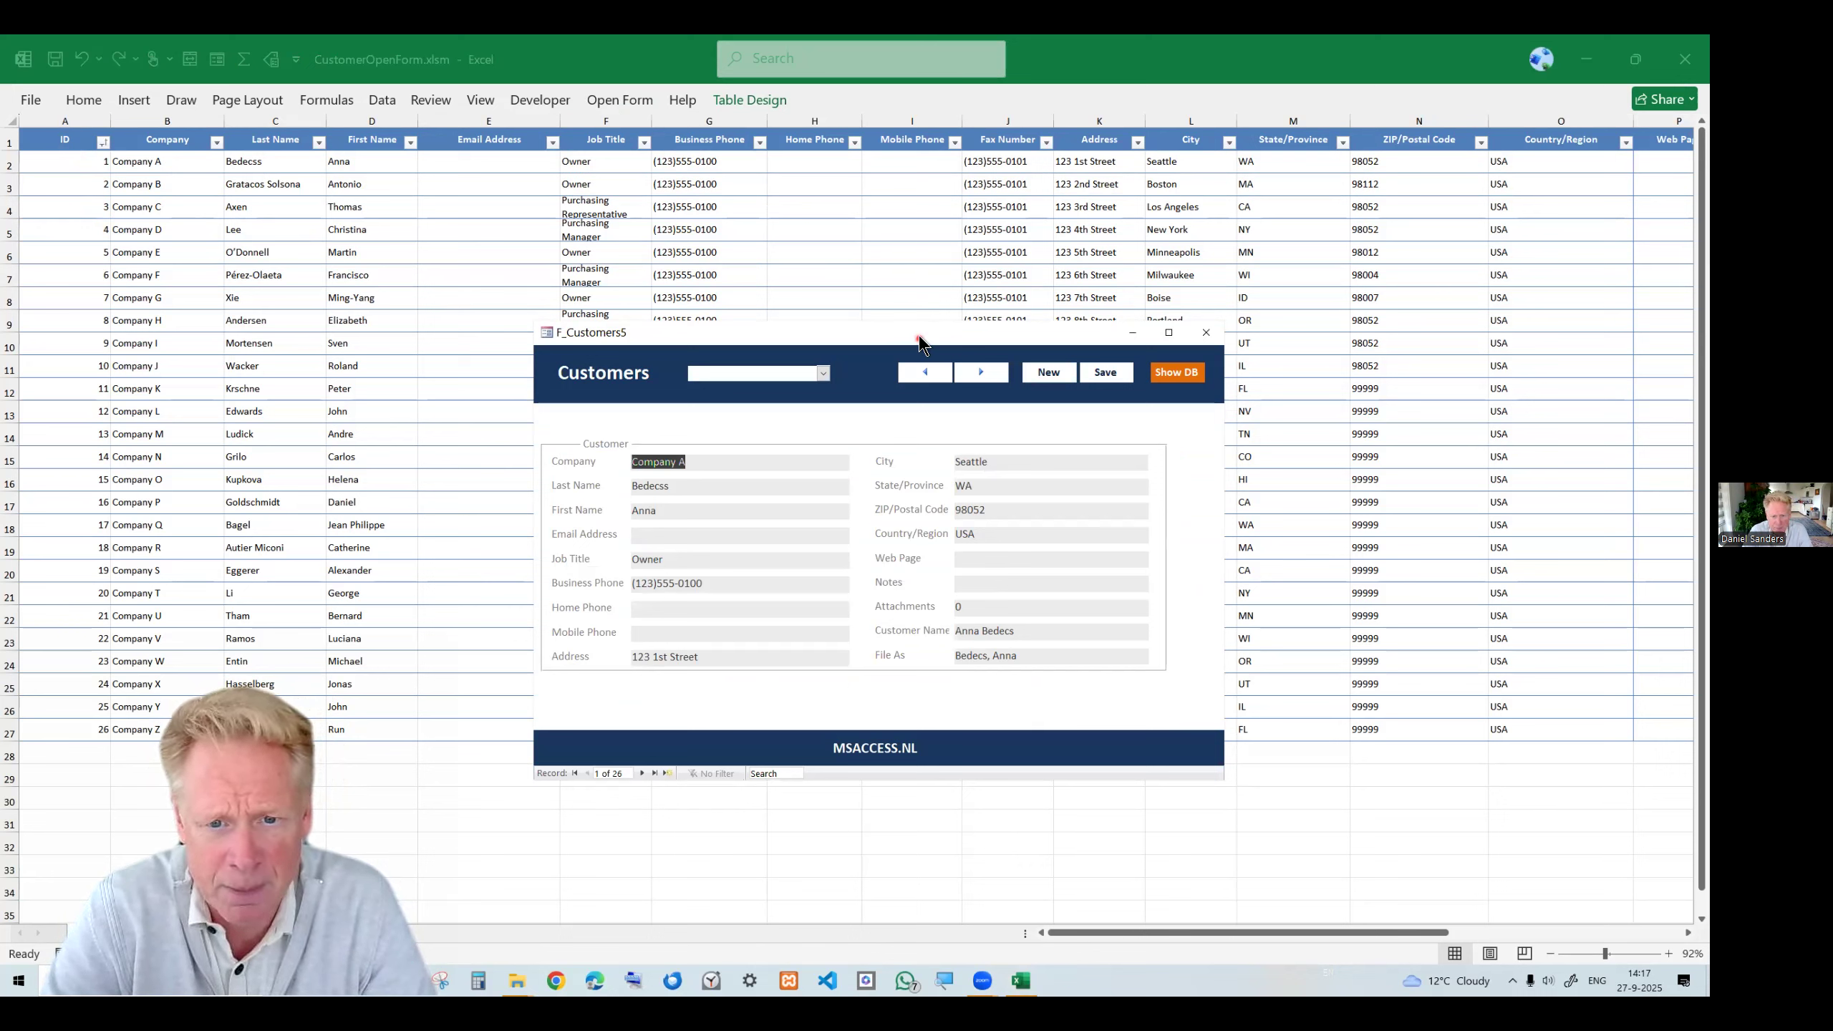
{"action": "left_click_drag", "start_coordinate": [920, 337], "coordinate": [908, 296]}
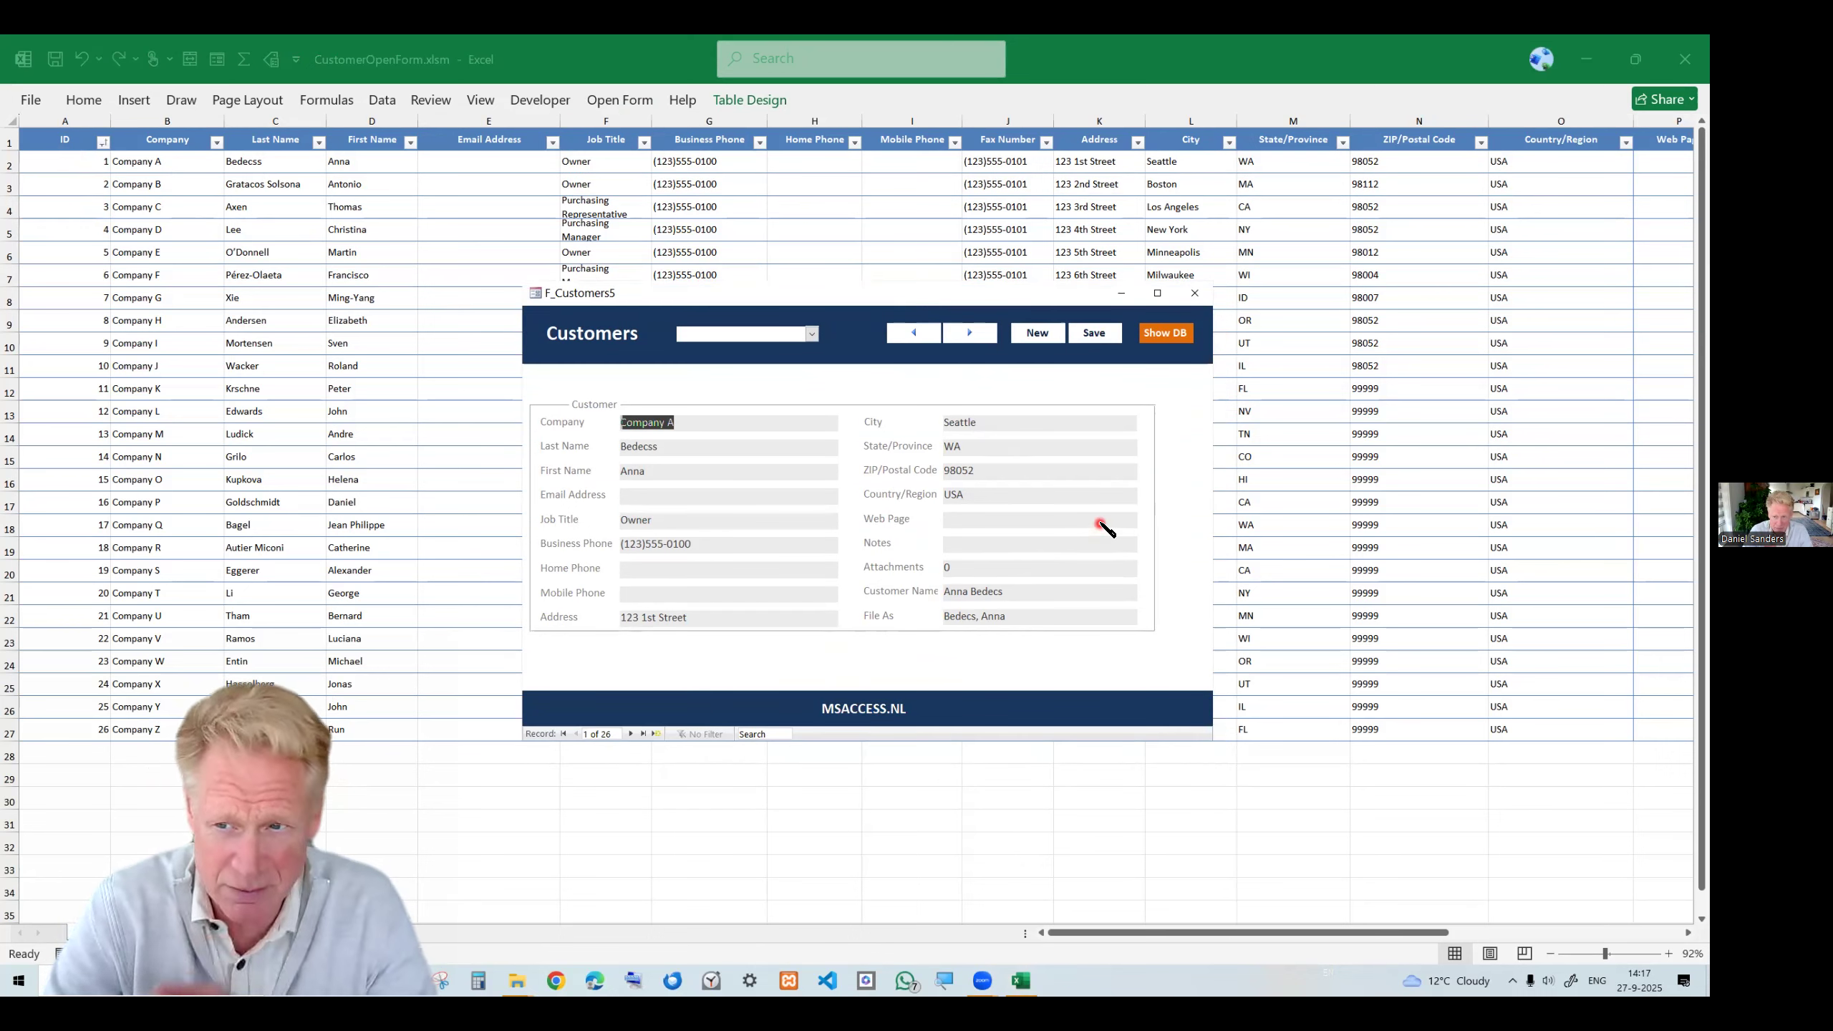
{"action": "left_click", "coordinate": [835, 288]}
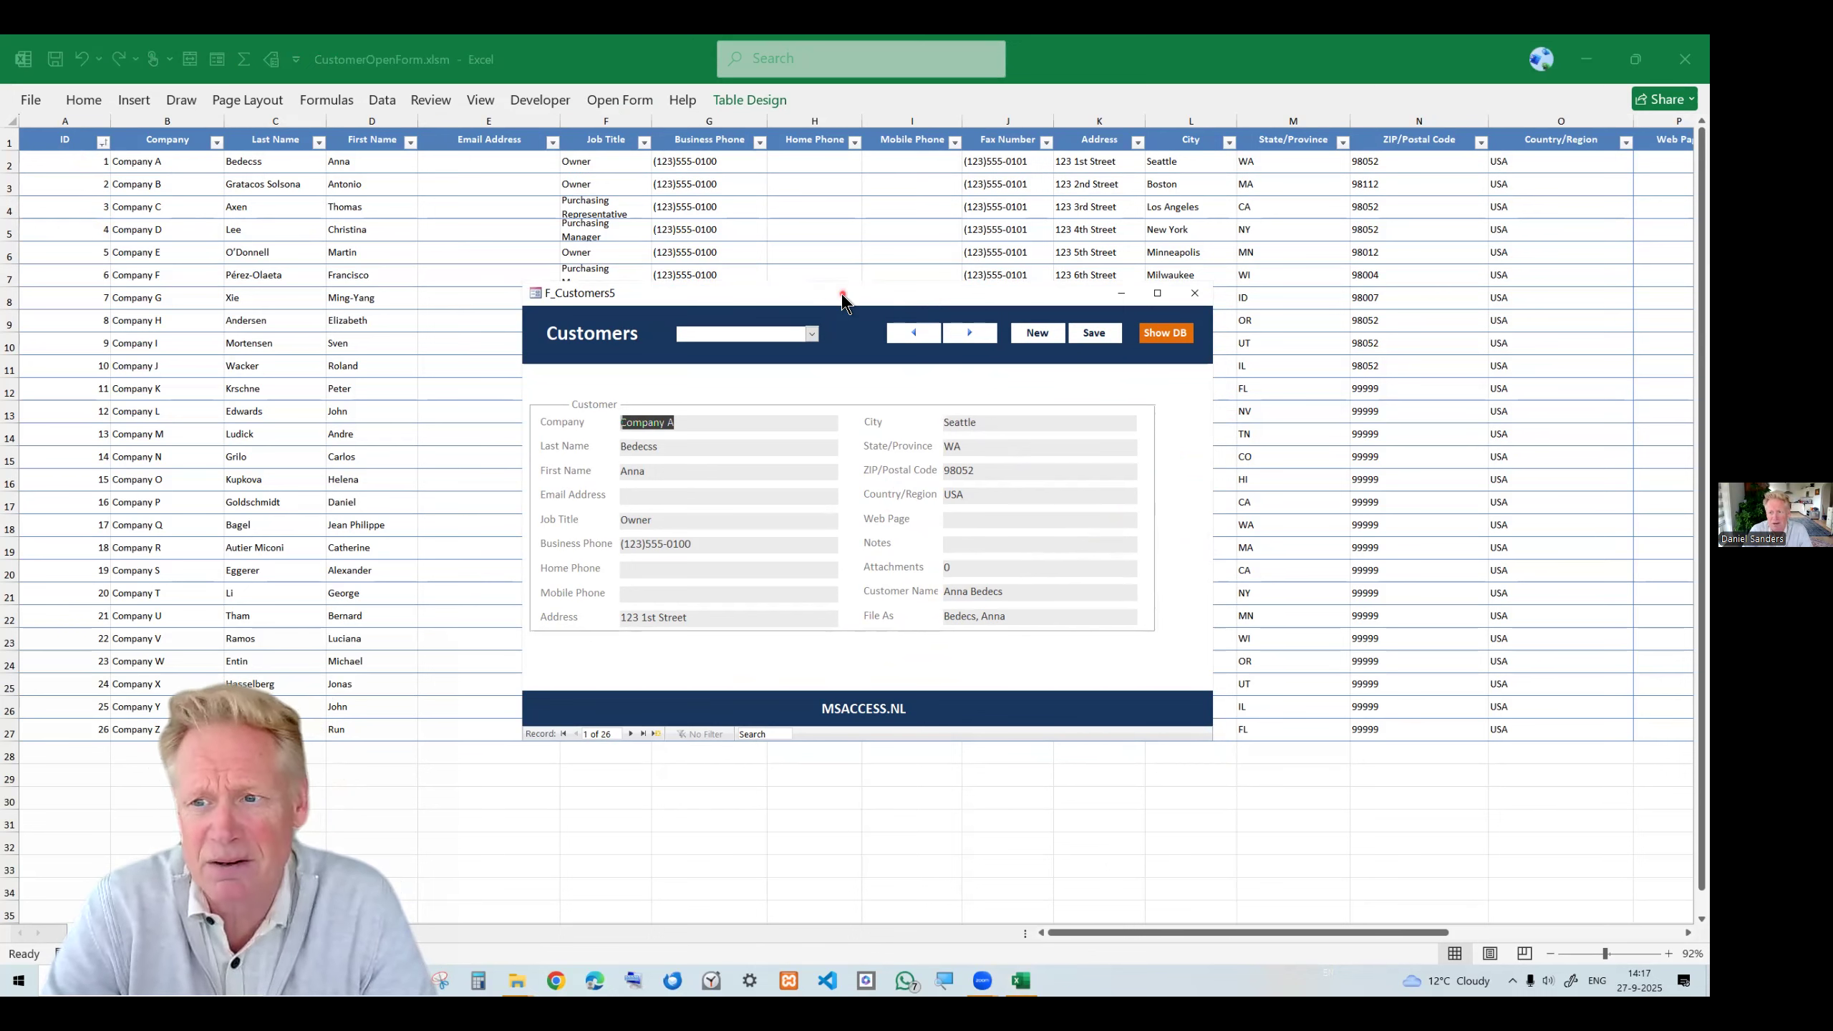
{"action": "left_click_drag", "start_coordinate": [842, 299], "coordinate": [923, 315]}
{"action": "left_click", "coordinate": [618, 245]}
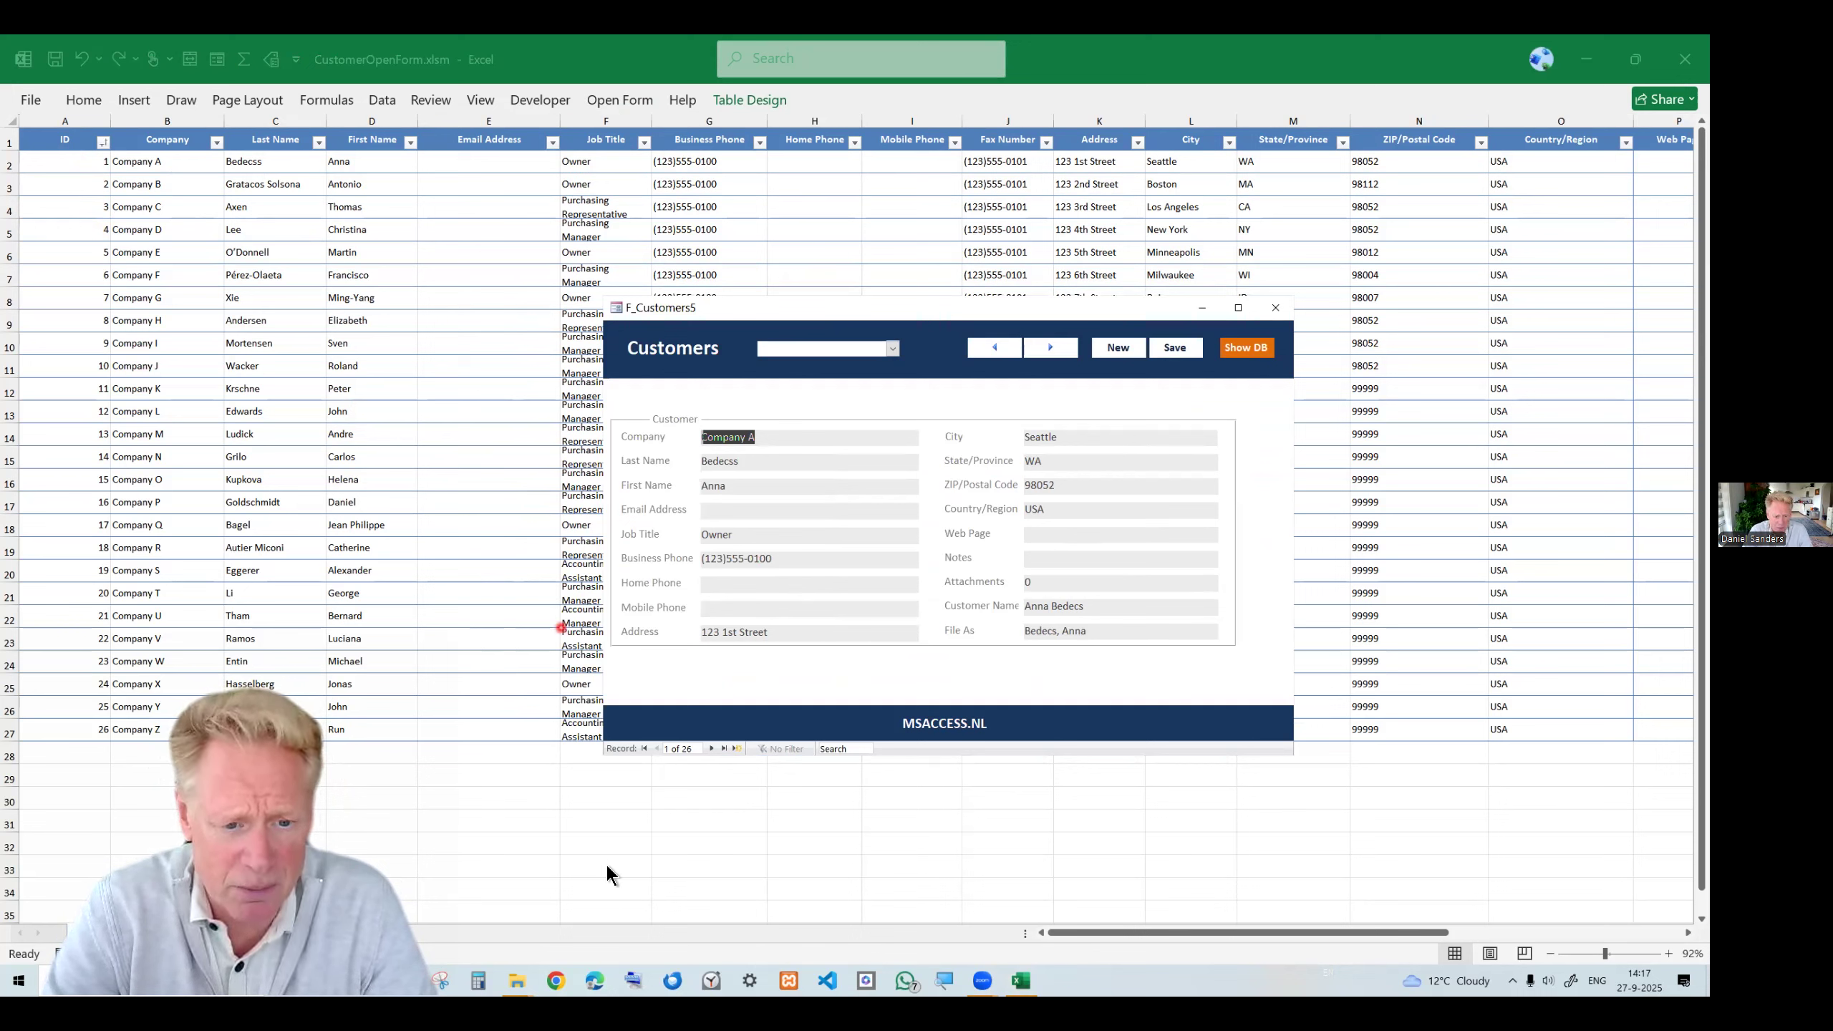
{"action": "left_click", "coordinate": [830, 560]}
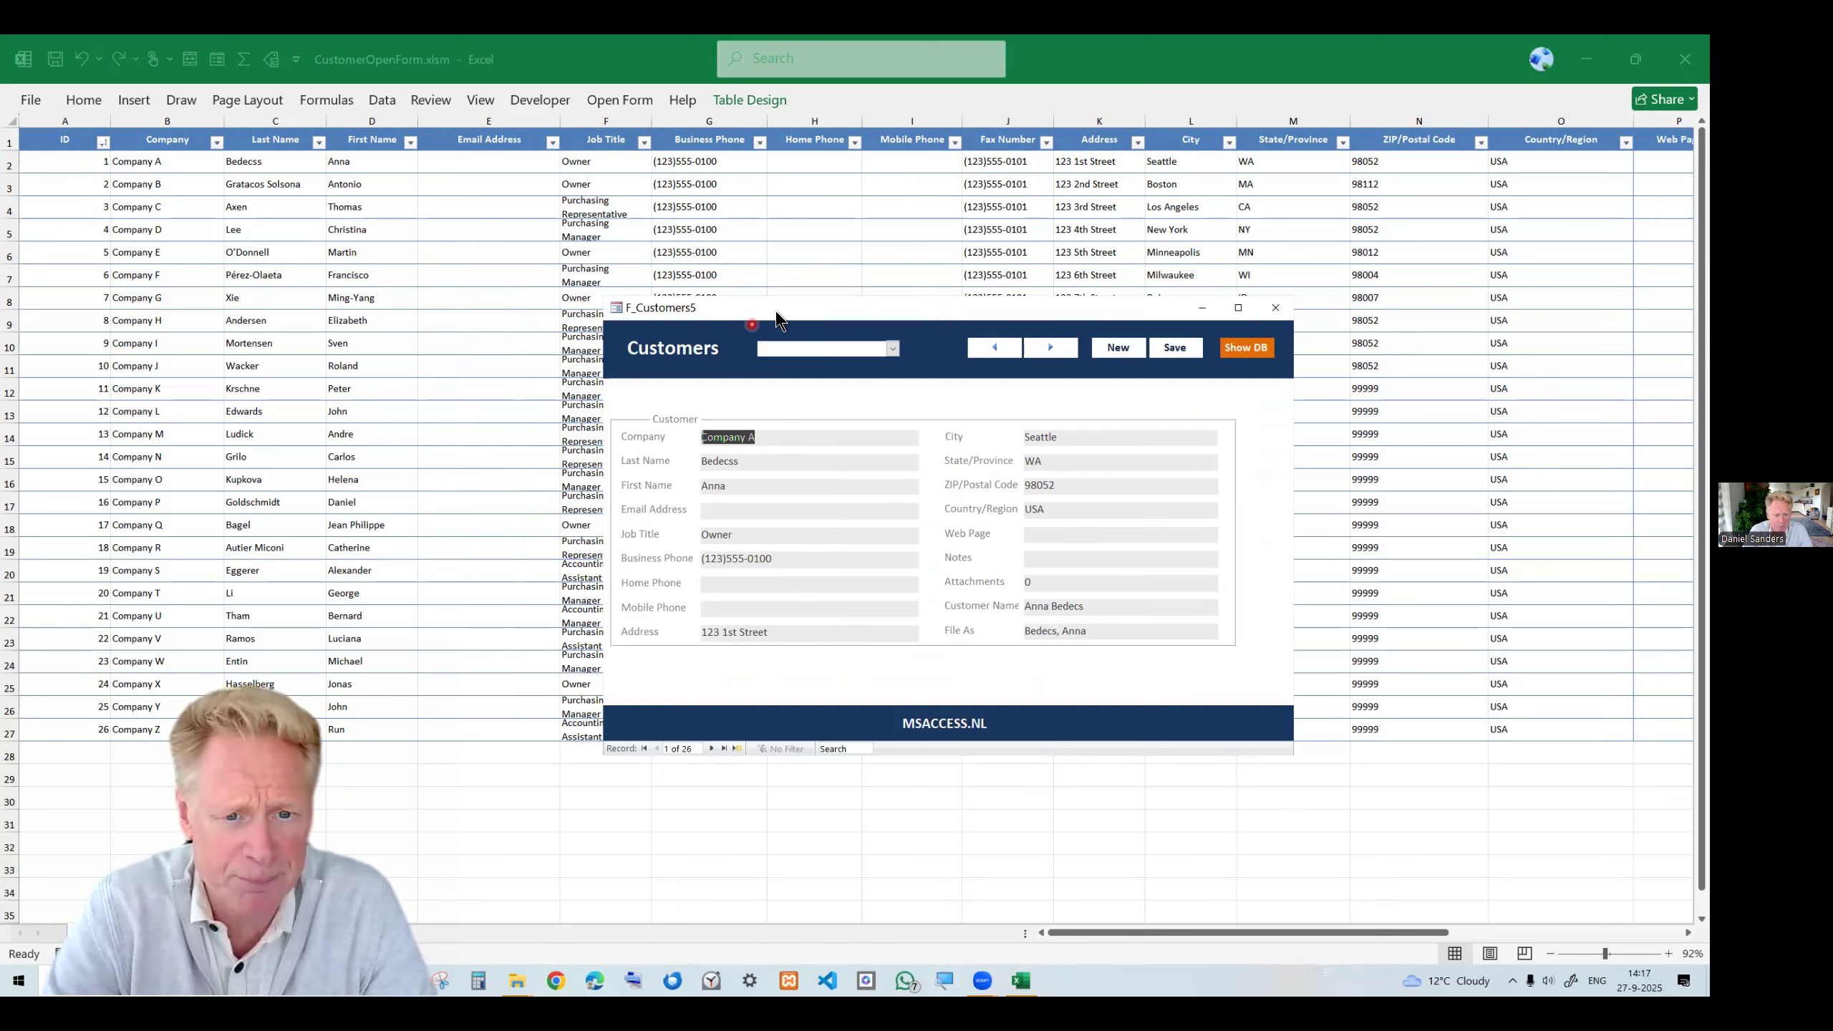
{"action": "mouse_move", "coordinate": [762, 310]}
{"action": "left_mouse_down"}
{"action": "mouse_move", "coordinate": [698, 307]}
{"action": "mouse_move", "coordinate": [761, 312]}
{"action": "left_mouse_up"}
{"action": "key", "text": "shift+Tab"}
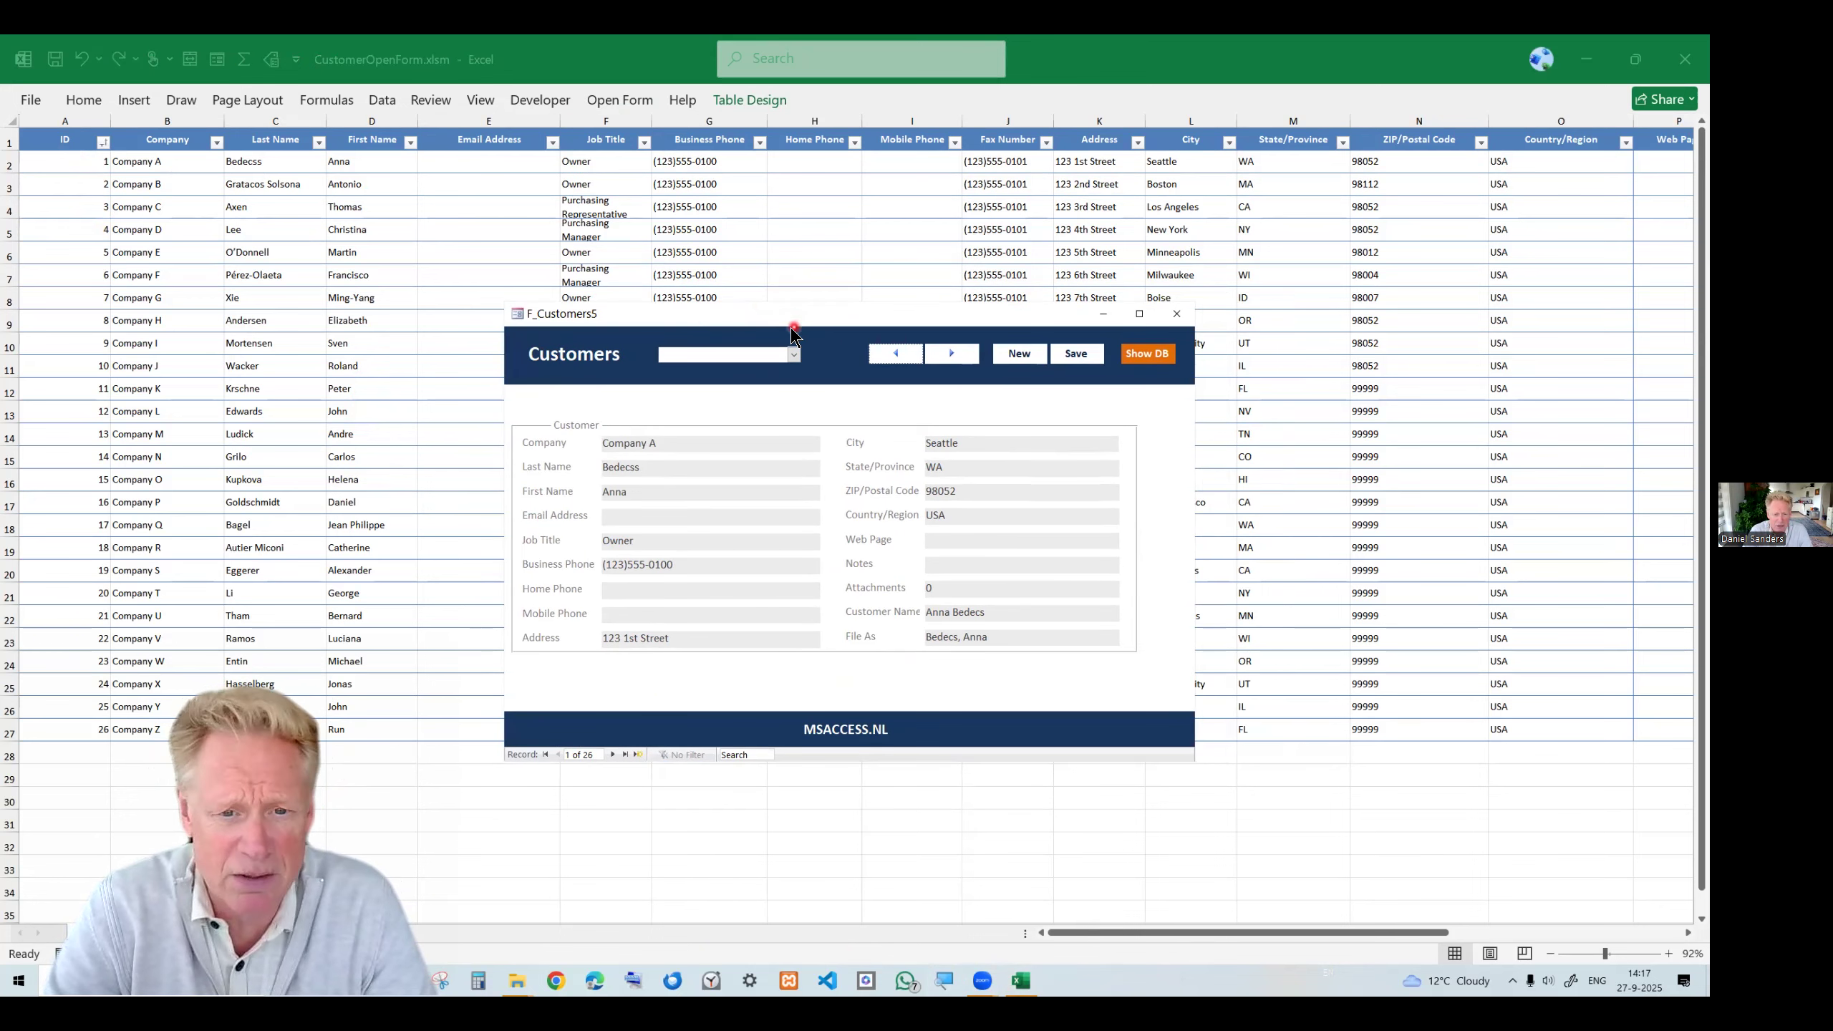
{"action": "left_click_drag", "start_coordinate": [825, 317], "coordinate": [873, 322]}
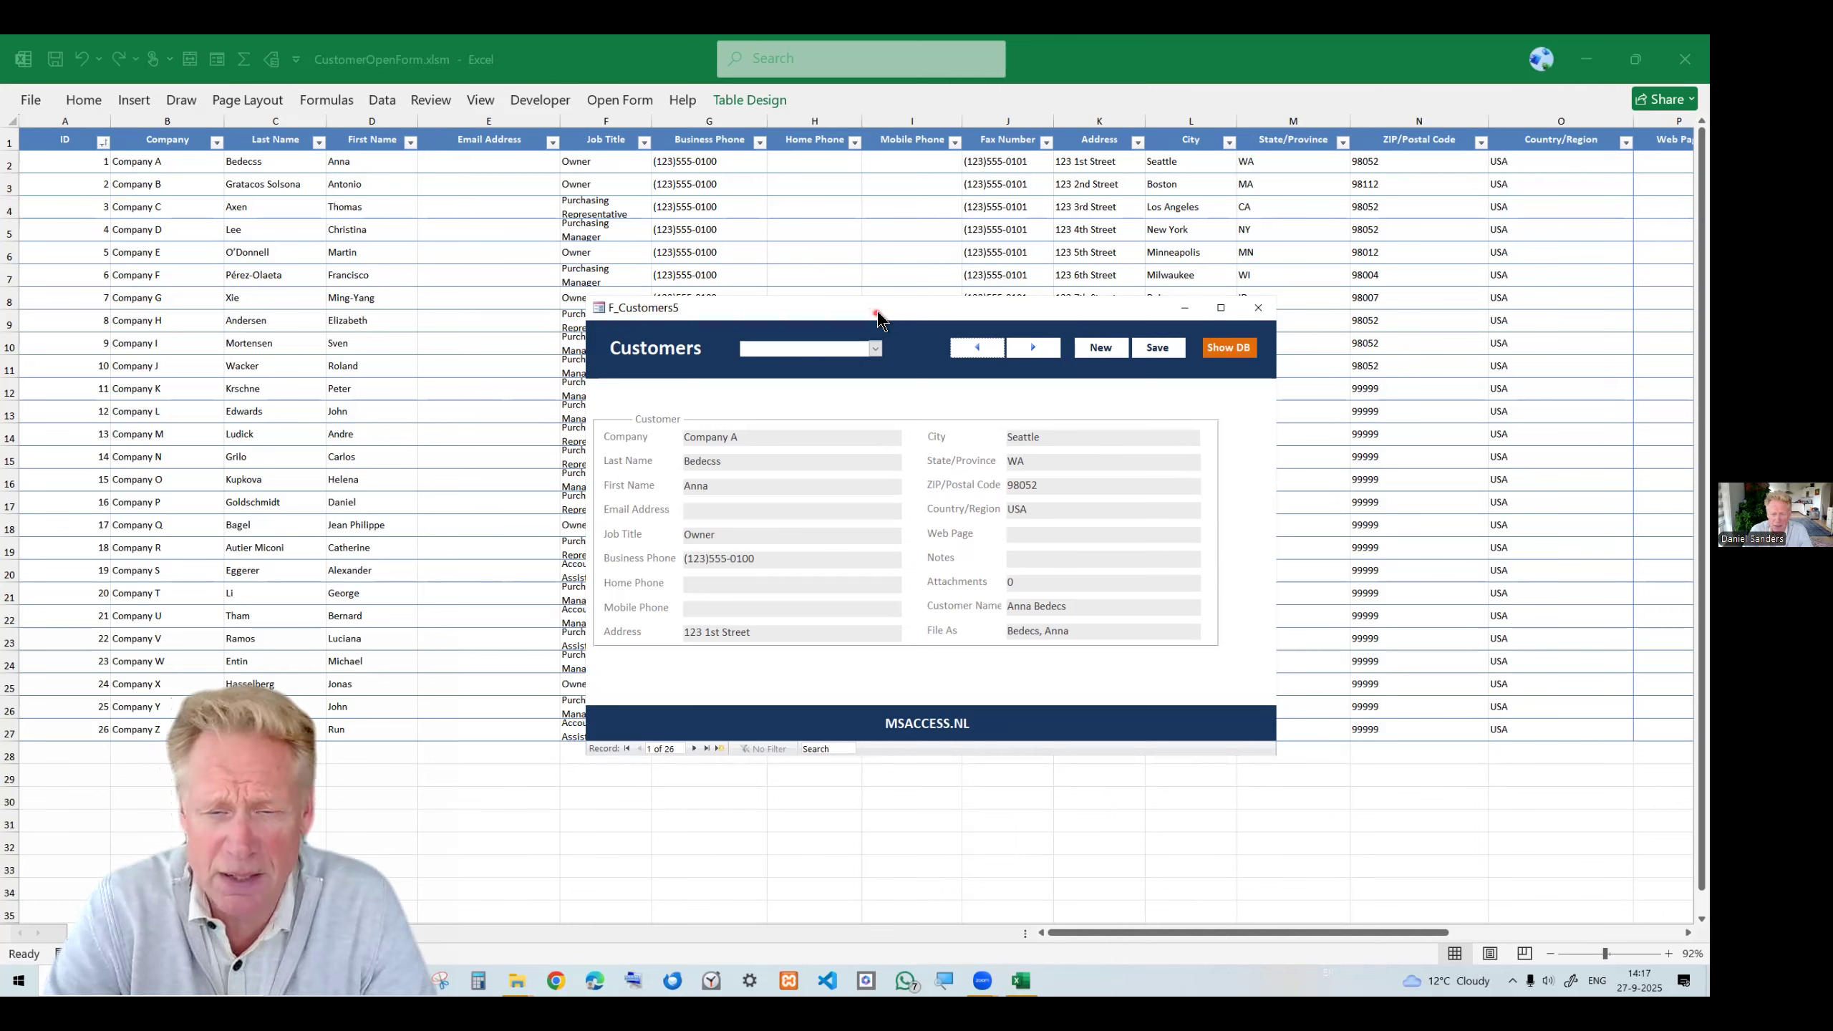
{"action": "left_click_drag", "start_coordinate": [878, 318], "coordinate": [863, 280]}
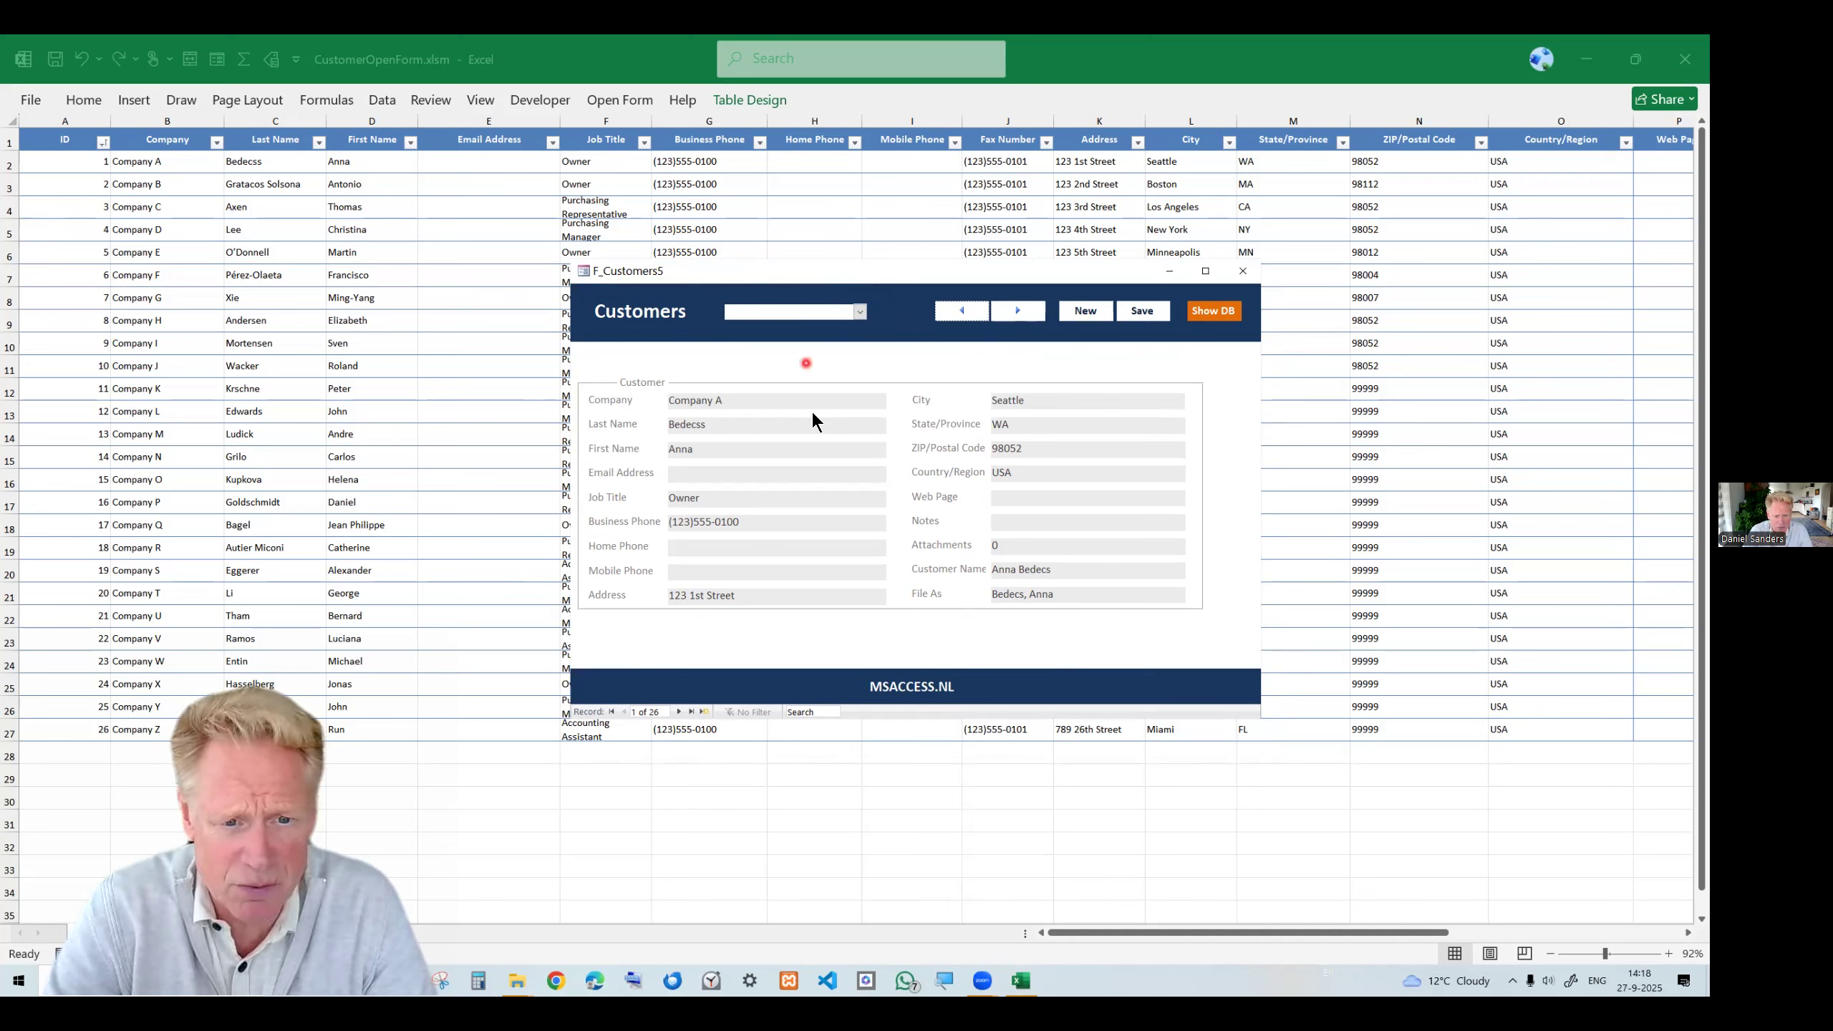
Jump between customer records by picking companies from the form's lookup list, ending on Company Z.
{"action": "left_click", "coordinate": [860, 312]}
{"action": "left_click", "coordinate": [816, 445]}
{"action": "left_click", "coordinate": [861, 313]}
{"action": "left_click", "coordinate": [802, 492]}
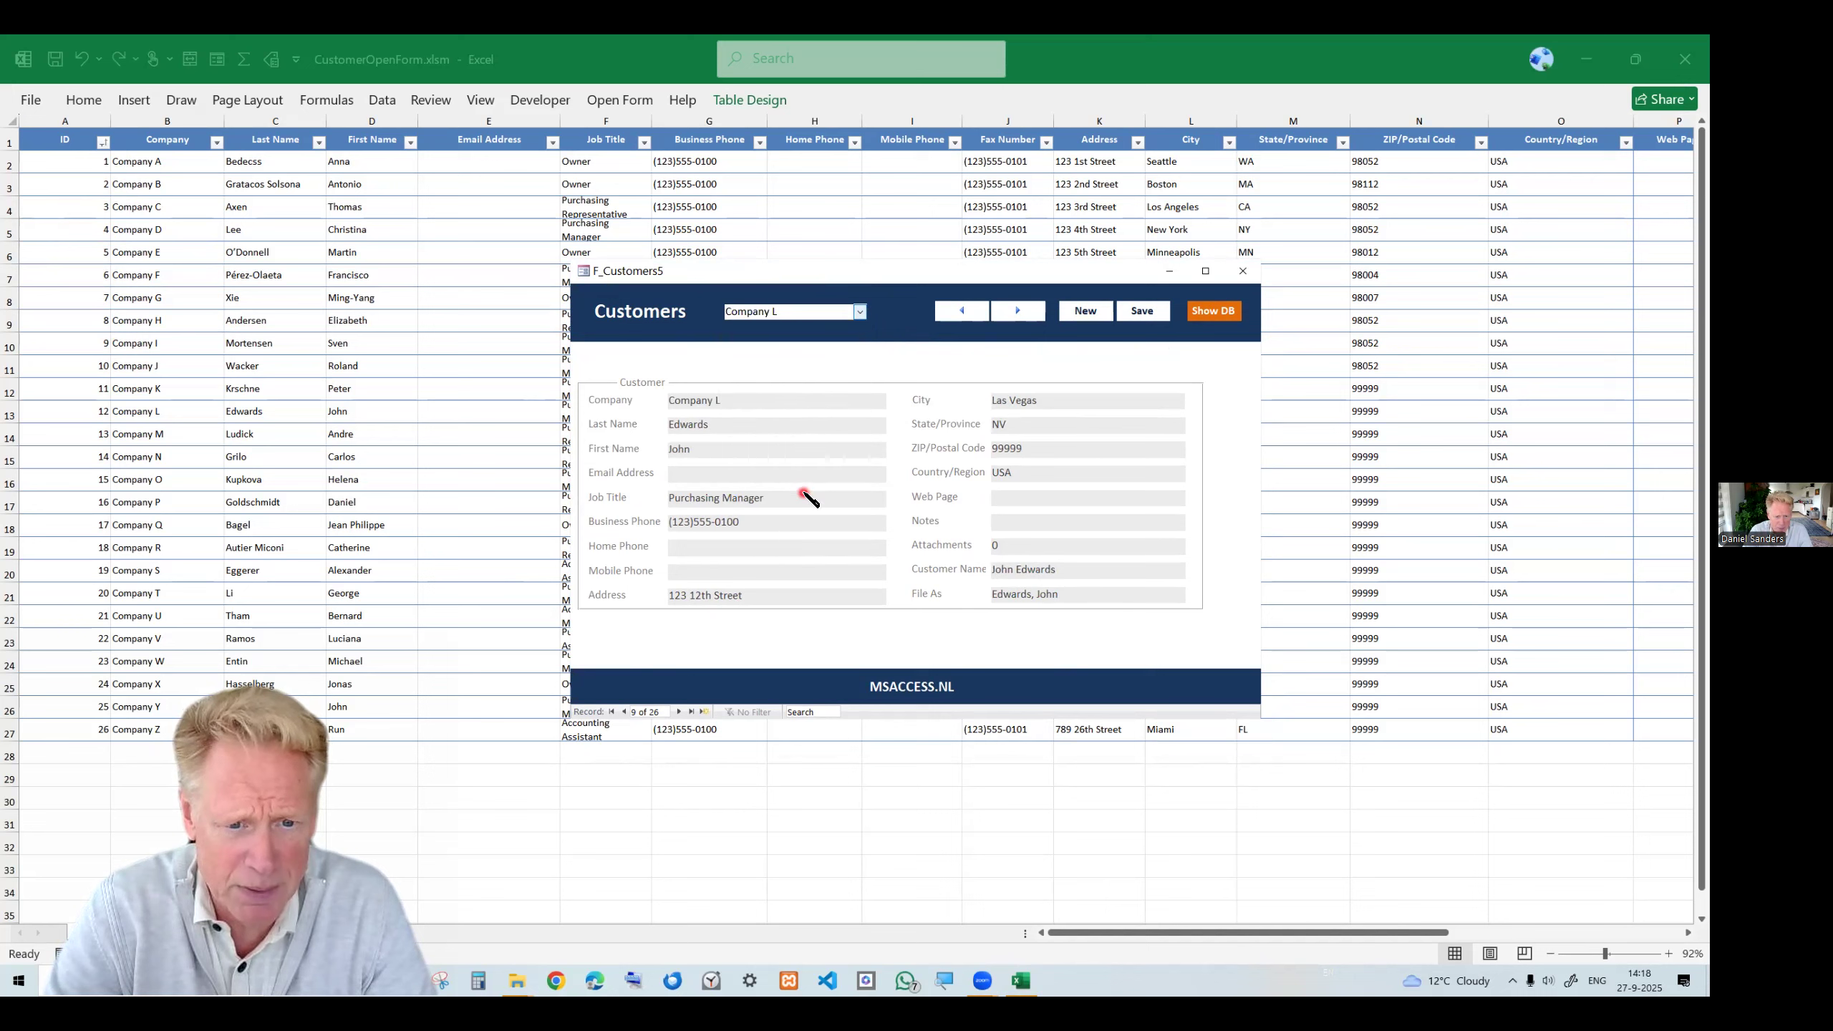
{"action": "left_click", "coordinate": [860, 312]}
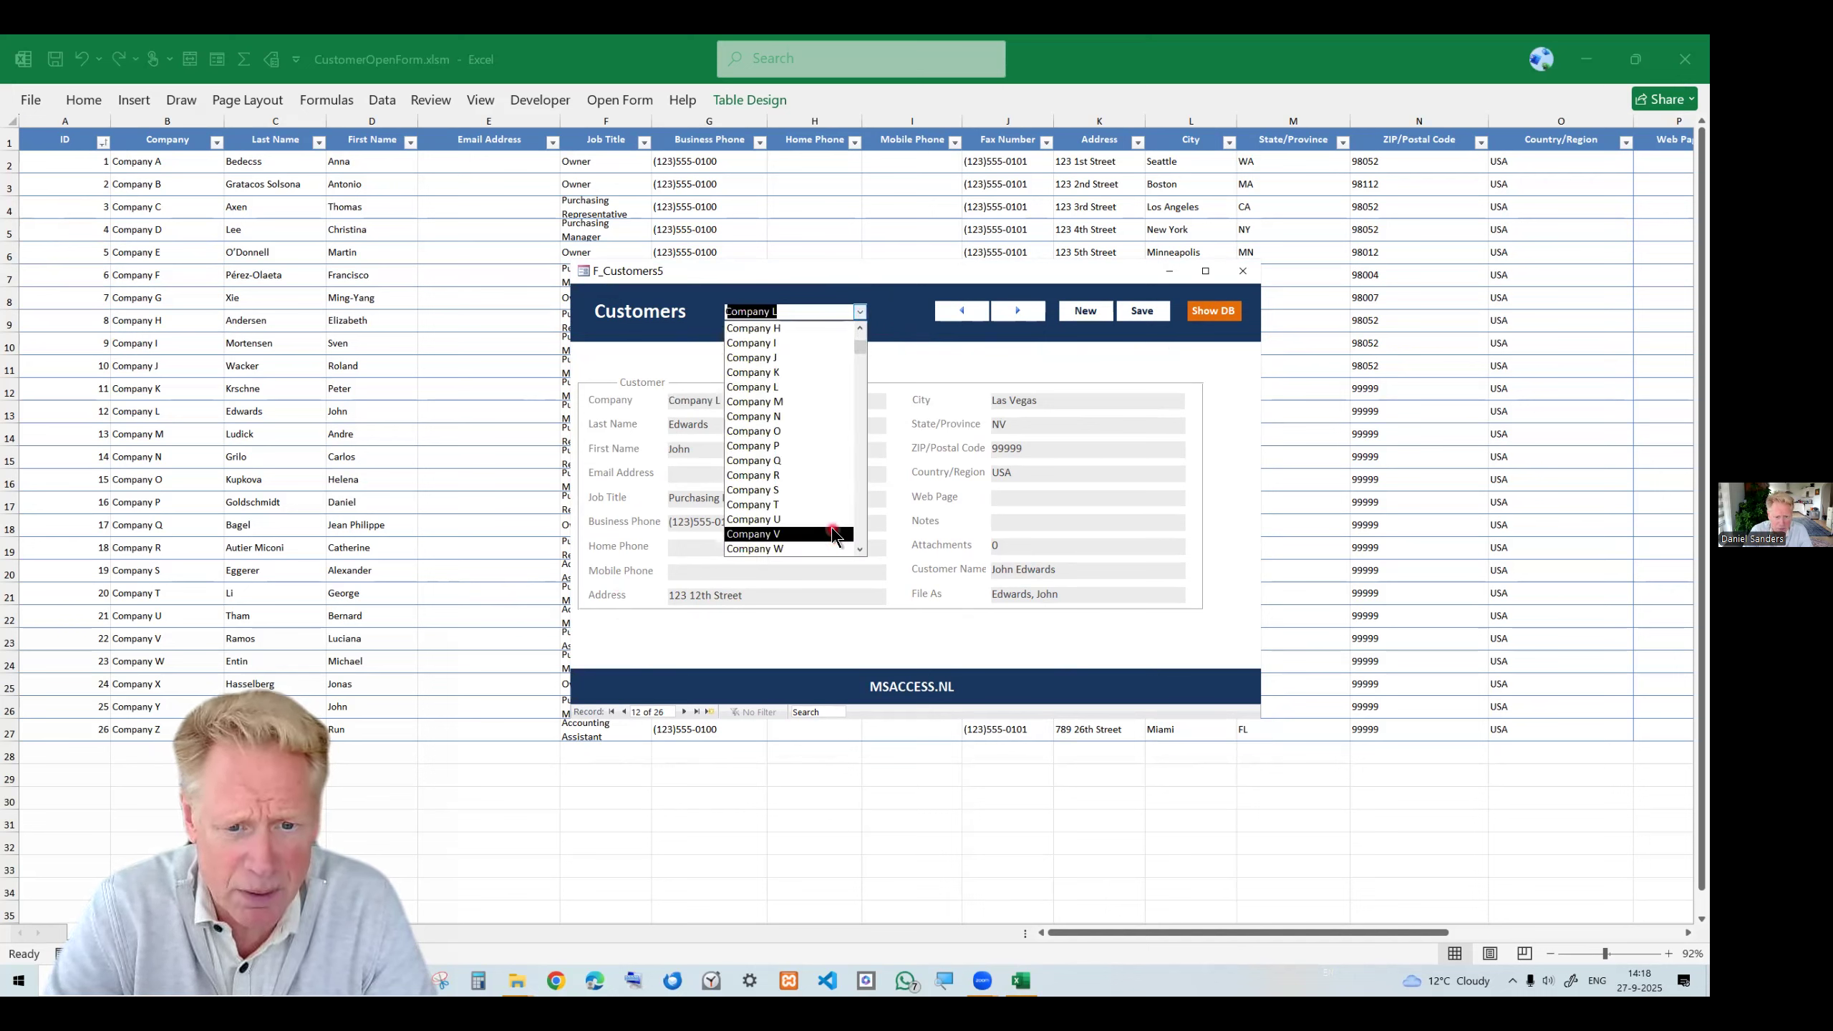
{"action": "scroll", "coordinate": [825, 538], "scroll_direction": "down", "scroll_amount": 1}
{"action": "left_click", "coordinate": [785, 545]}
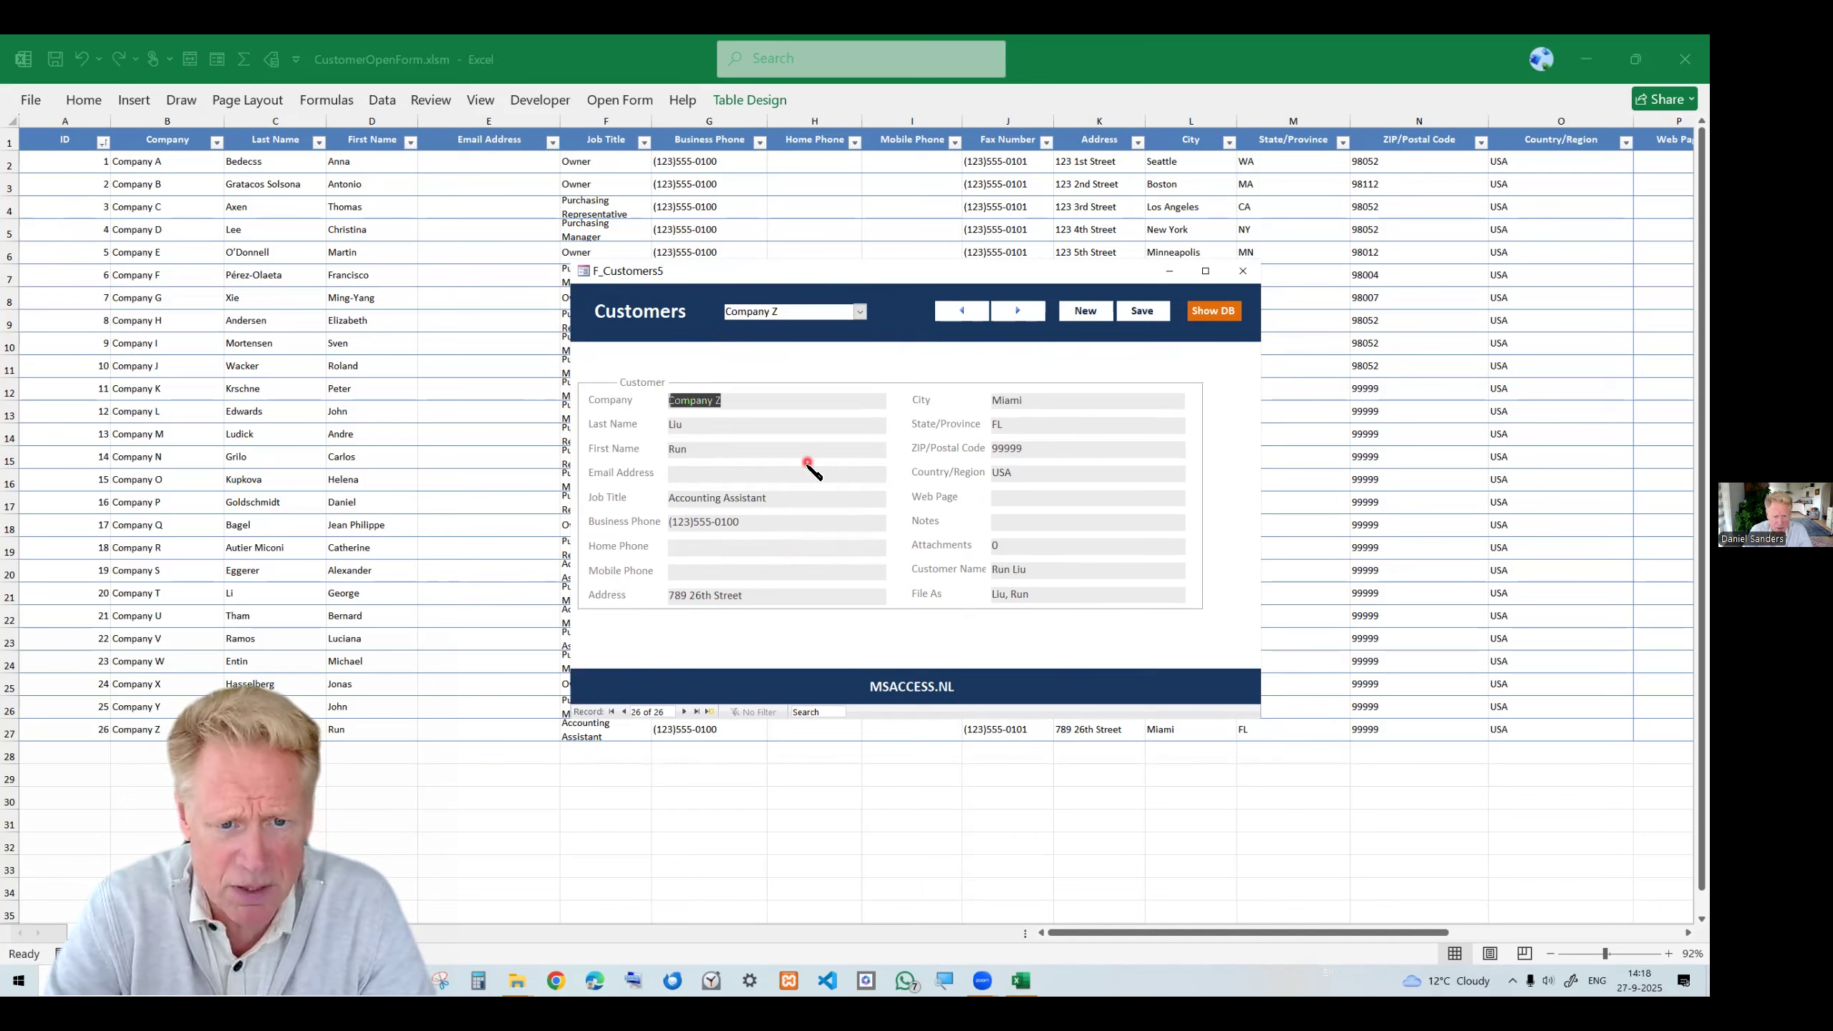
Append vvv to the company name on the Company Z record and save it.
{"action": "left_click", "coordinate": [756, 399]}
{"action": "type", "text": "vvv"}
{"action": "left_click", "coordinate": [1142, 311]}
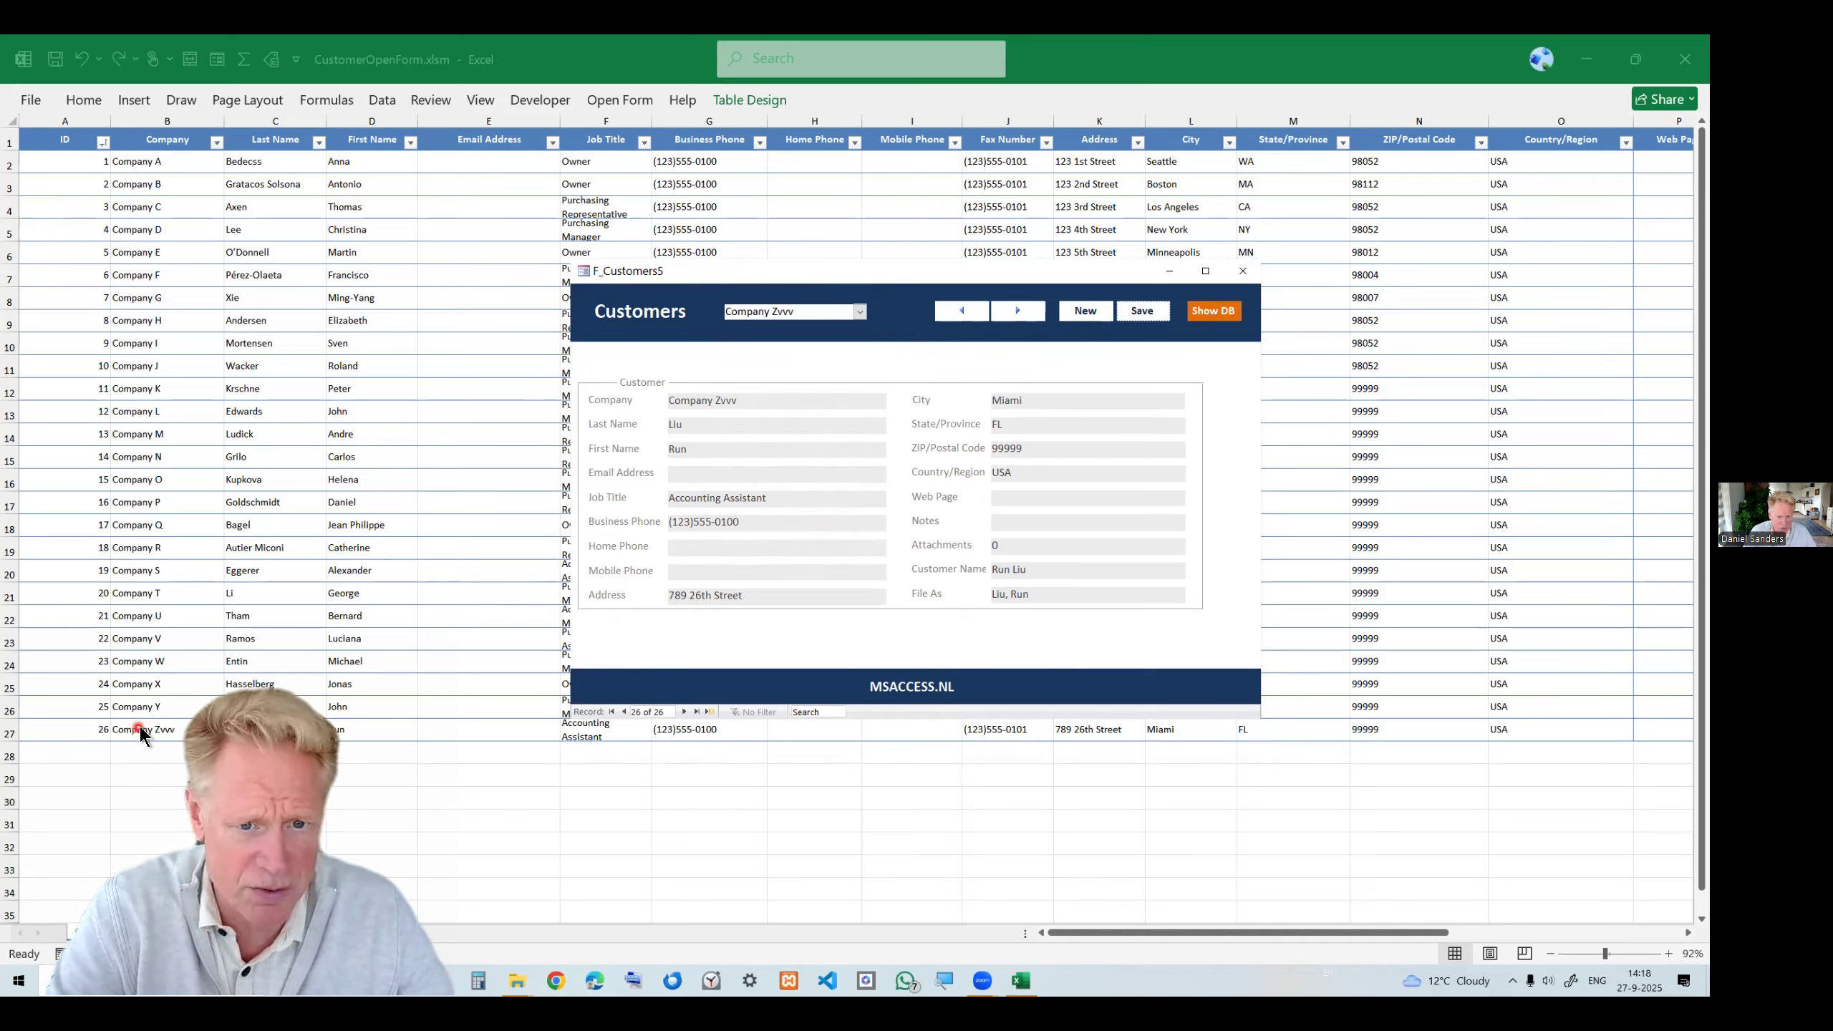
Remove the added letters from the company name and save the record again.
{"action": "left_click", "coordinate": [773, 410]}
{"action": "key", "text": "BackSpace"}
{"action": "key", "text": "BackSpace"}
{"action": "key", "text": "BackSpace"}
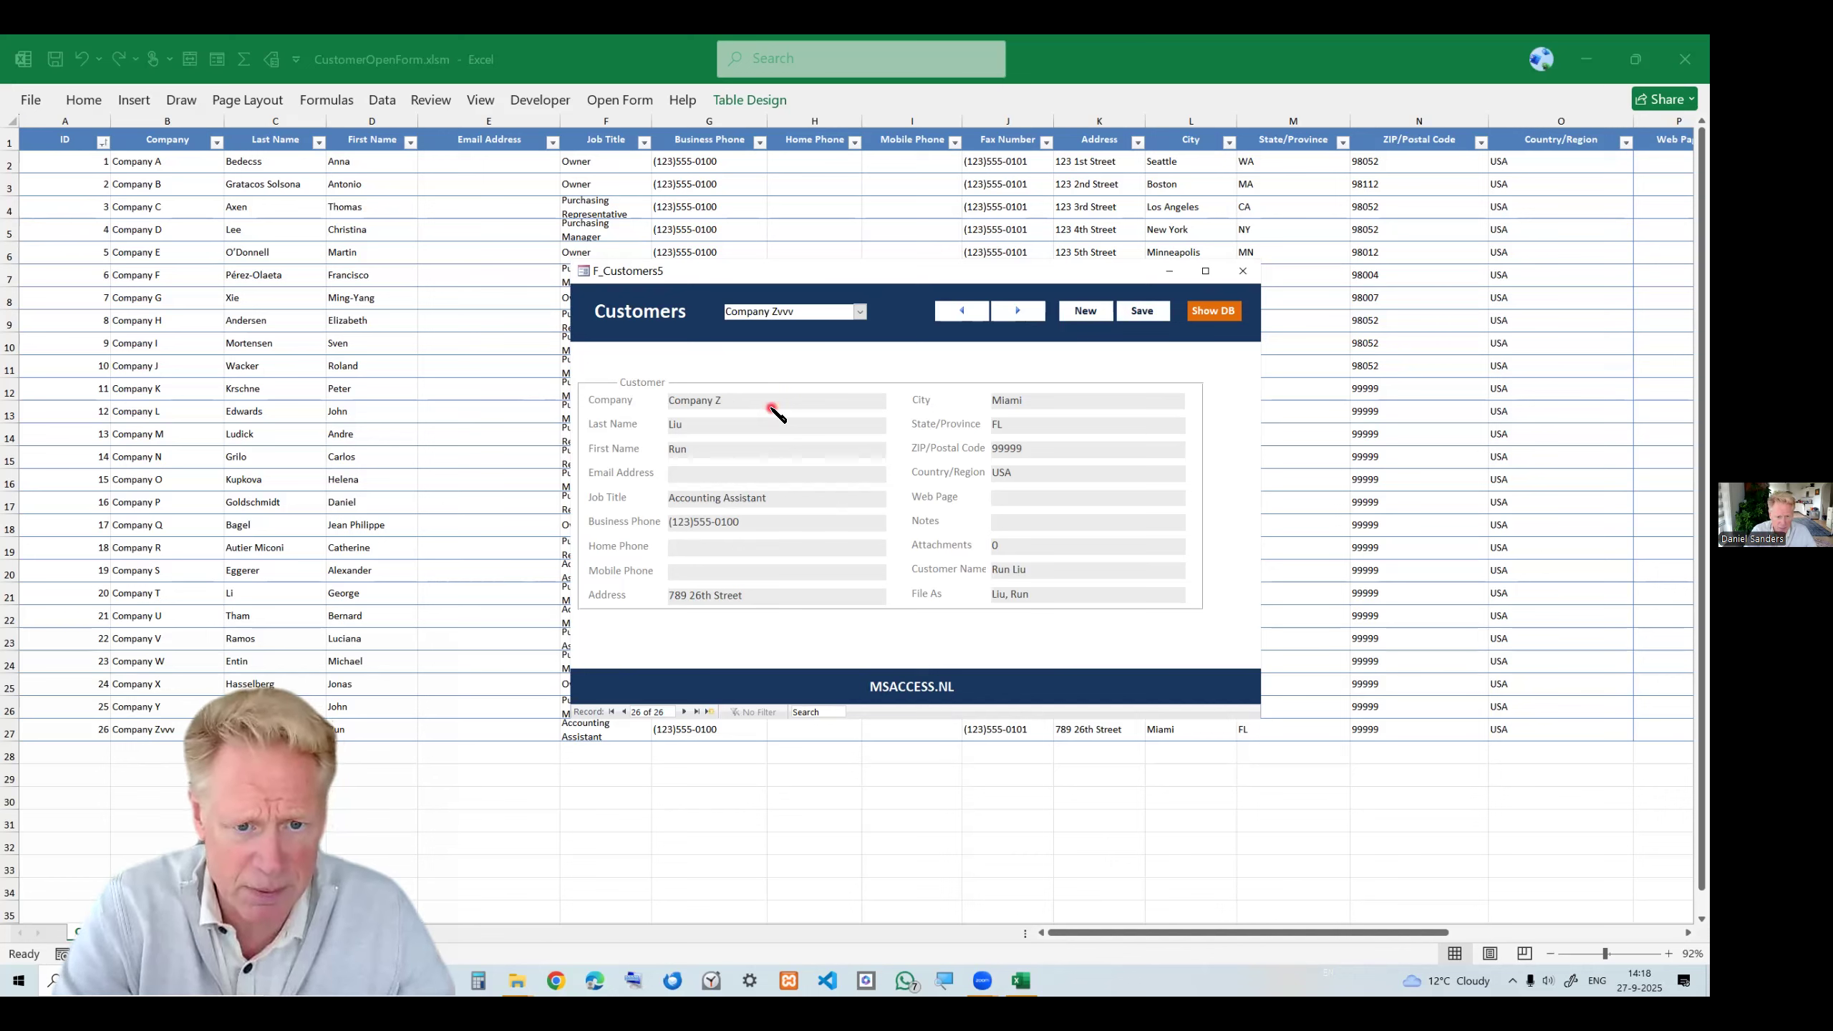
{"action": "left_click", "coordinate": [1129, 311]}
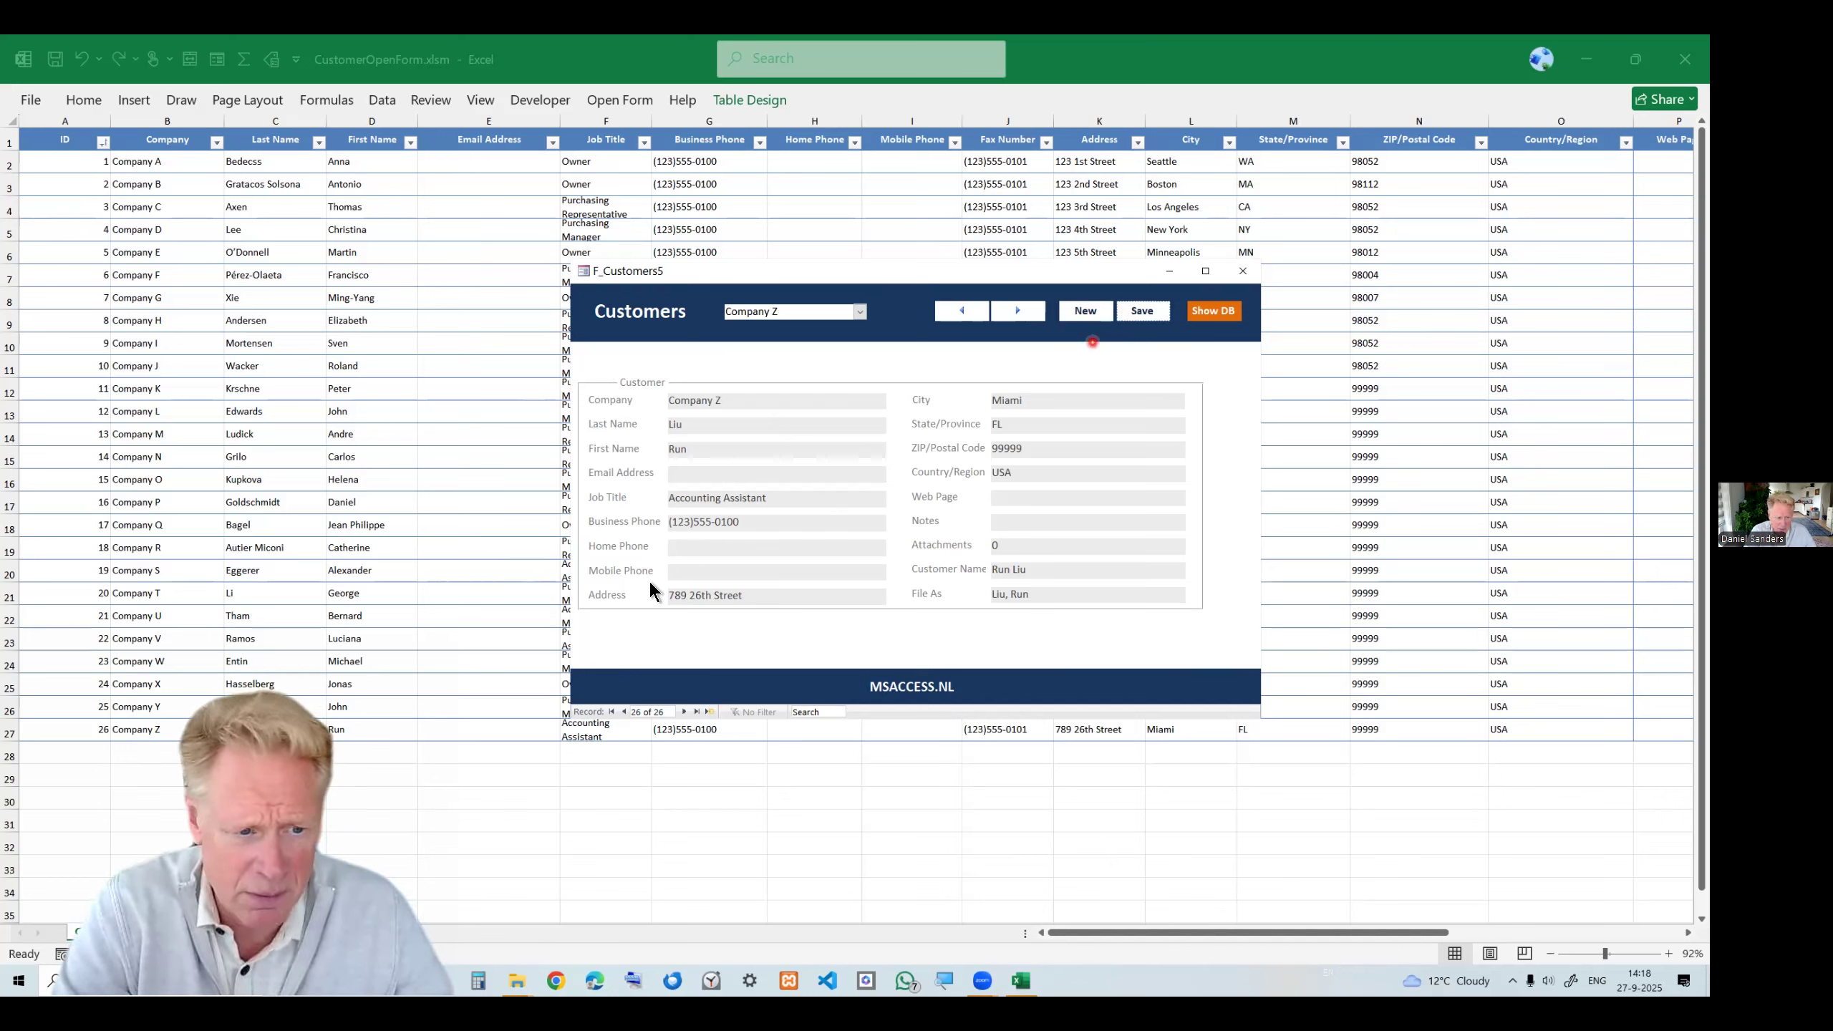
Add a new record with company name TEst this company, save it, and close the form.
{"action": "left_click", "coordinate": [1087, 312]}
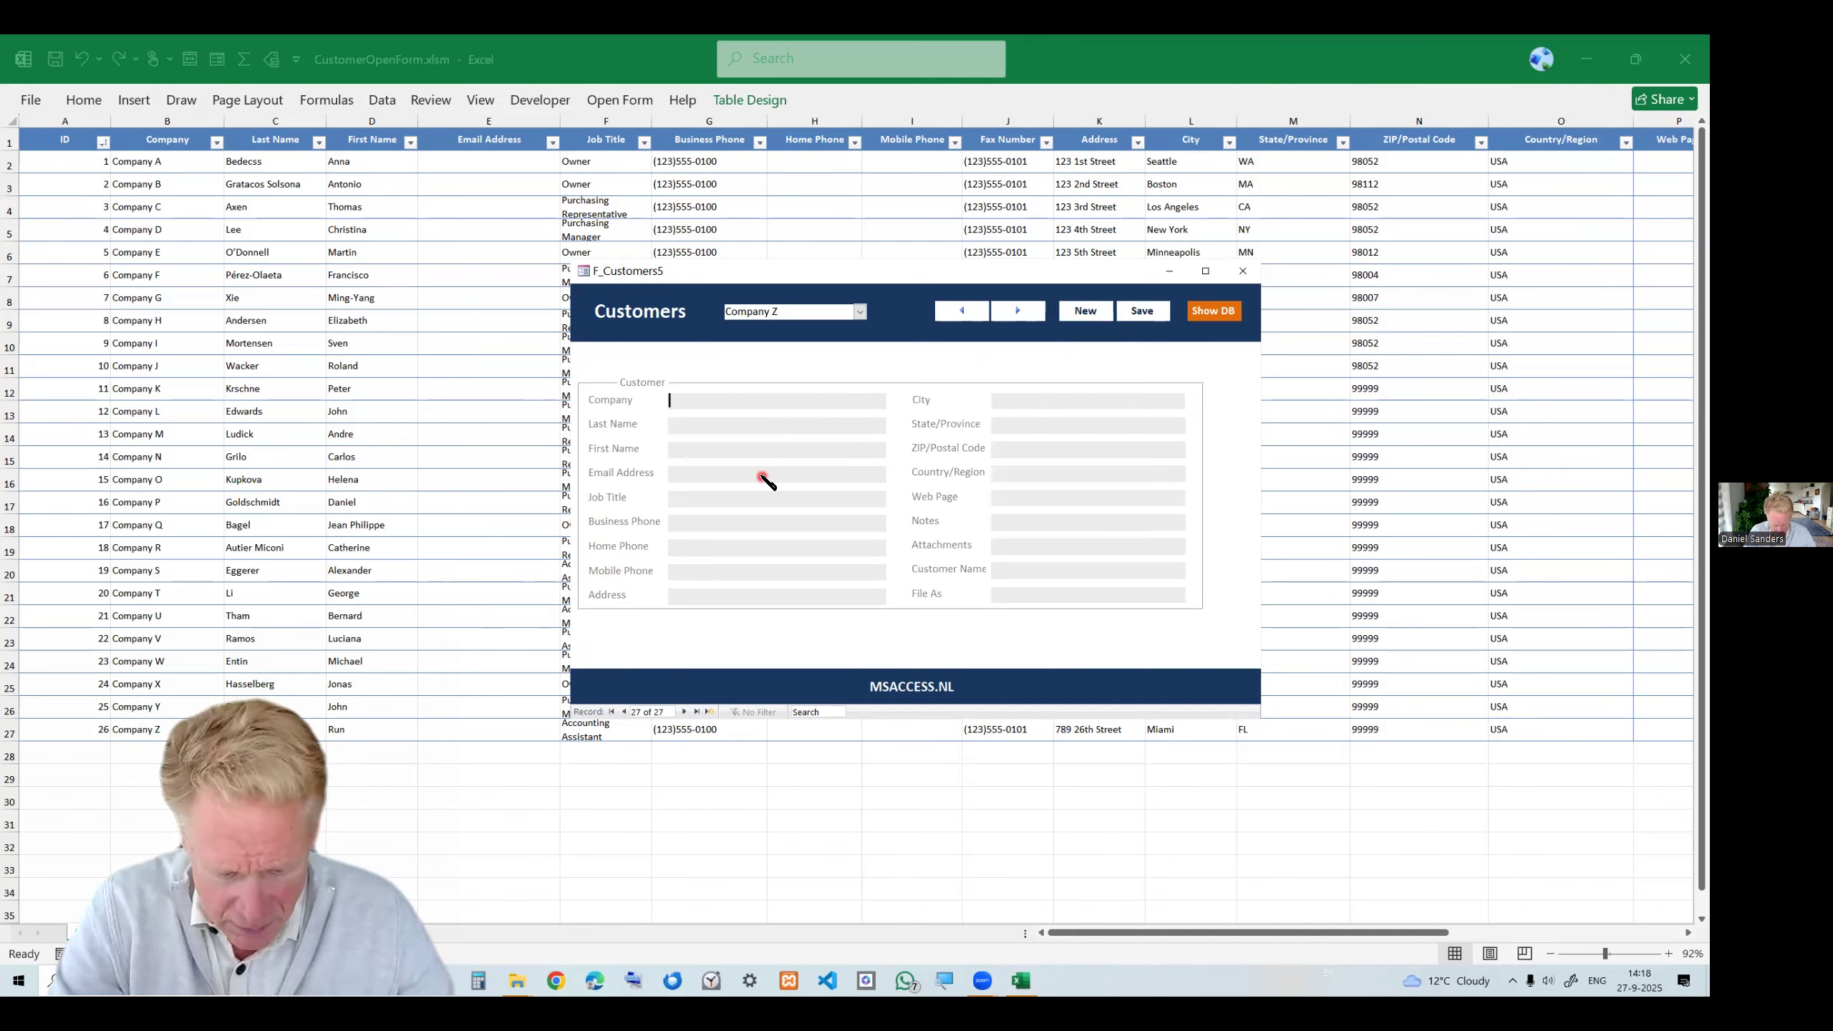
{"action": "type", "text": "TEst this "}
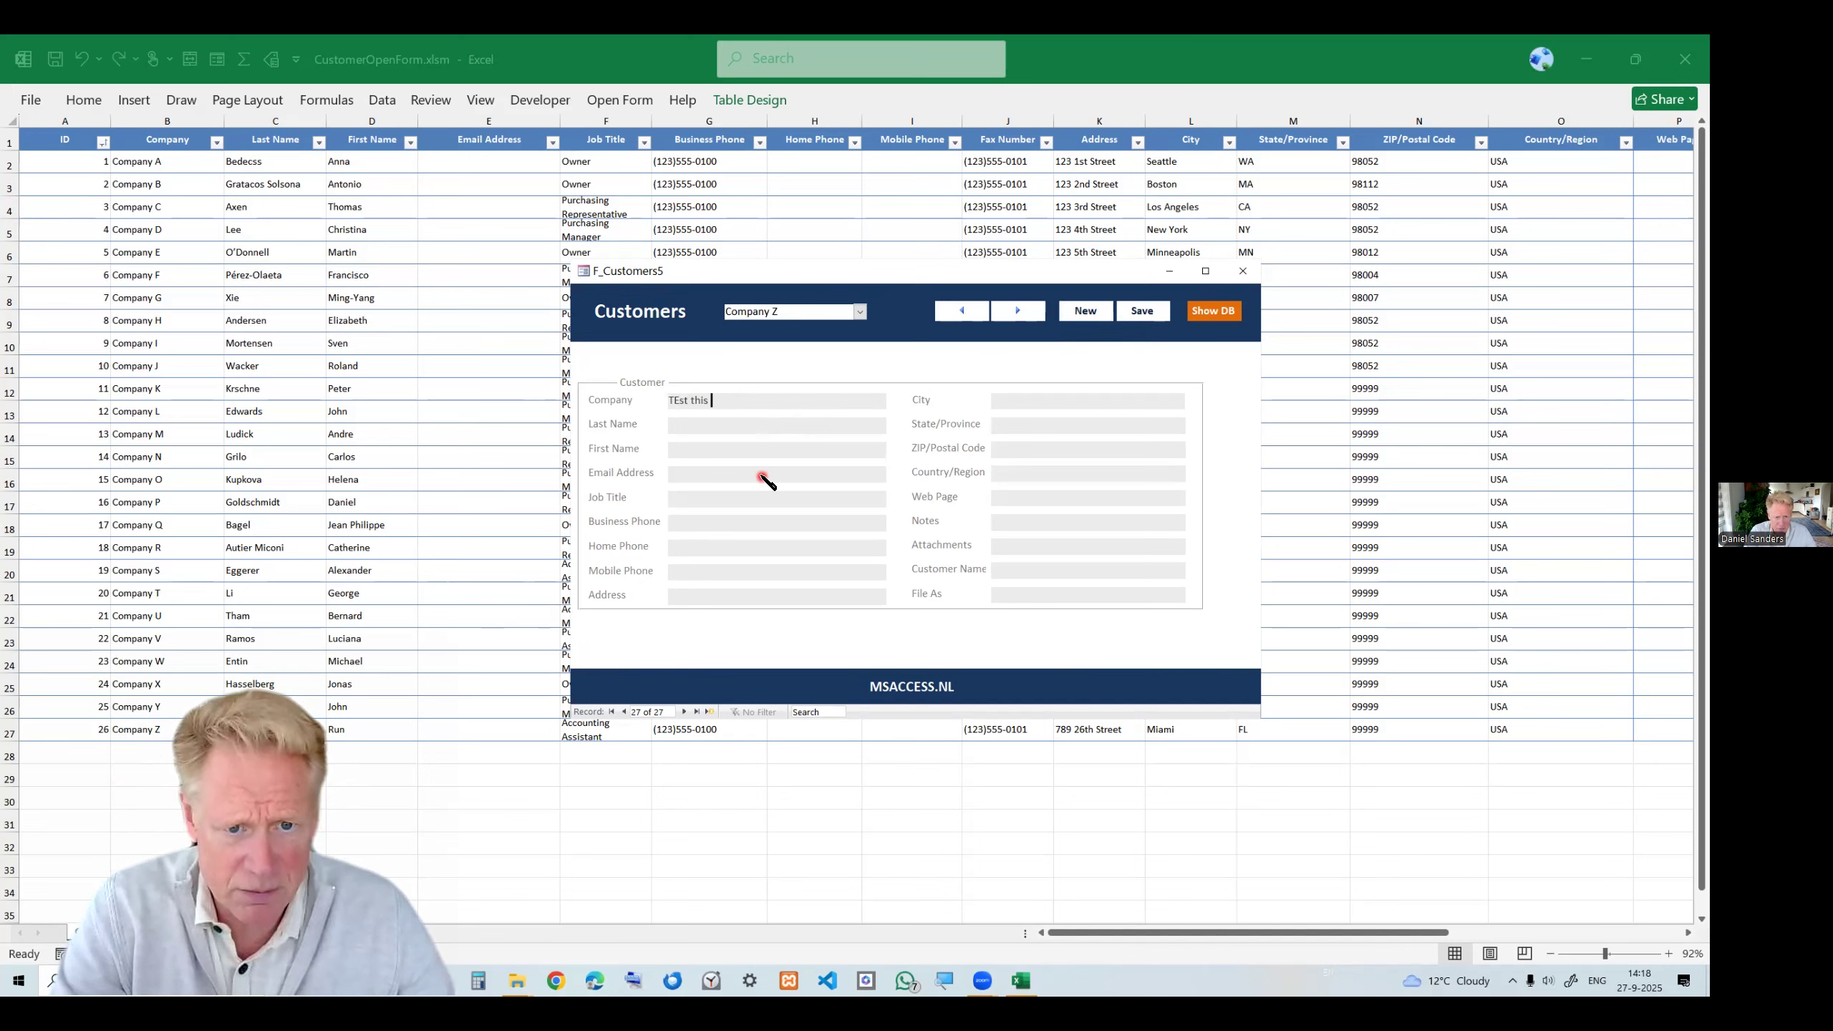
{"action": "type", "text": "compan"}
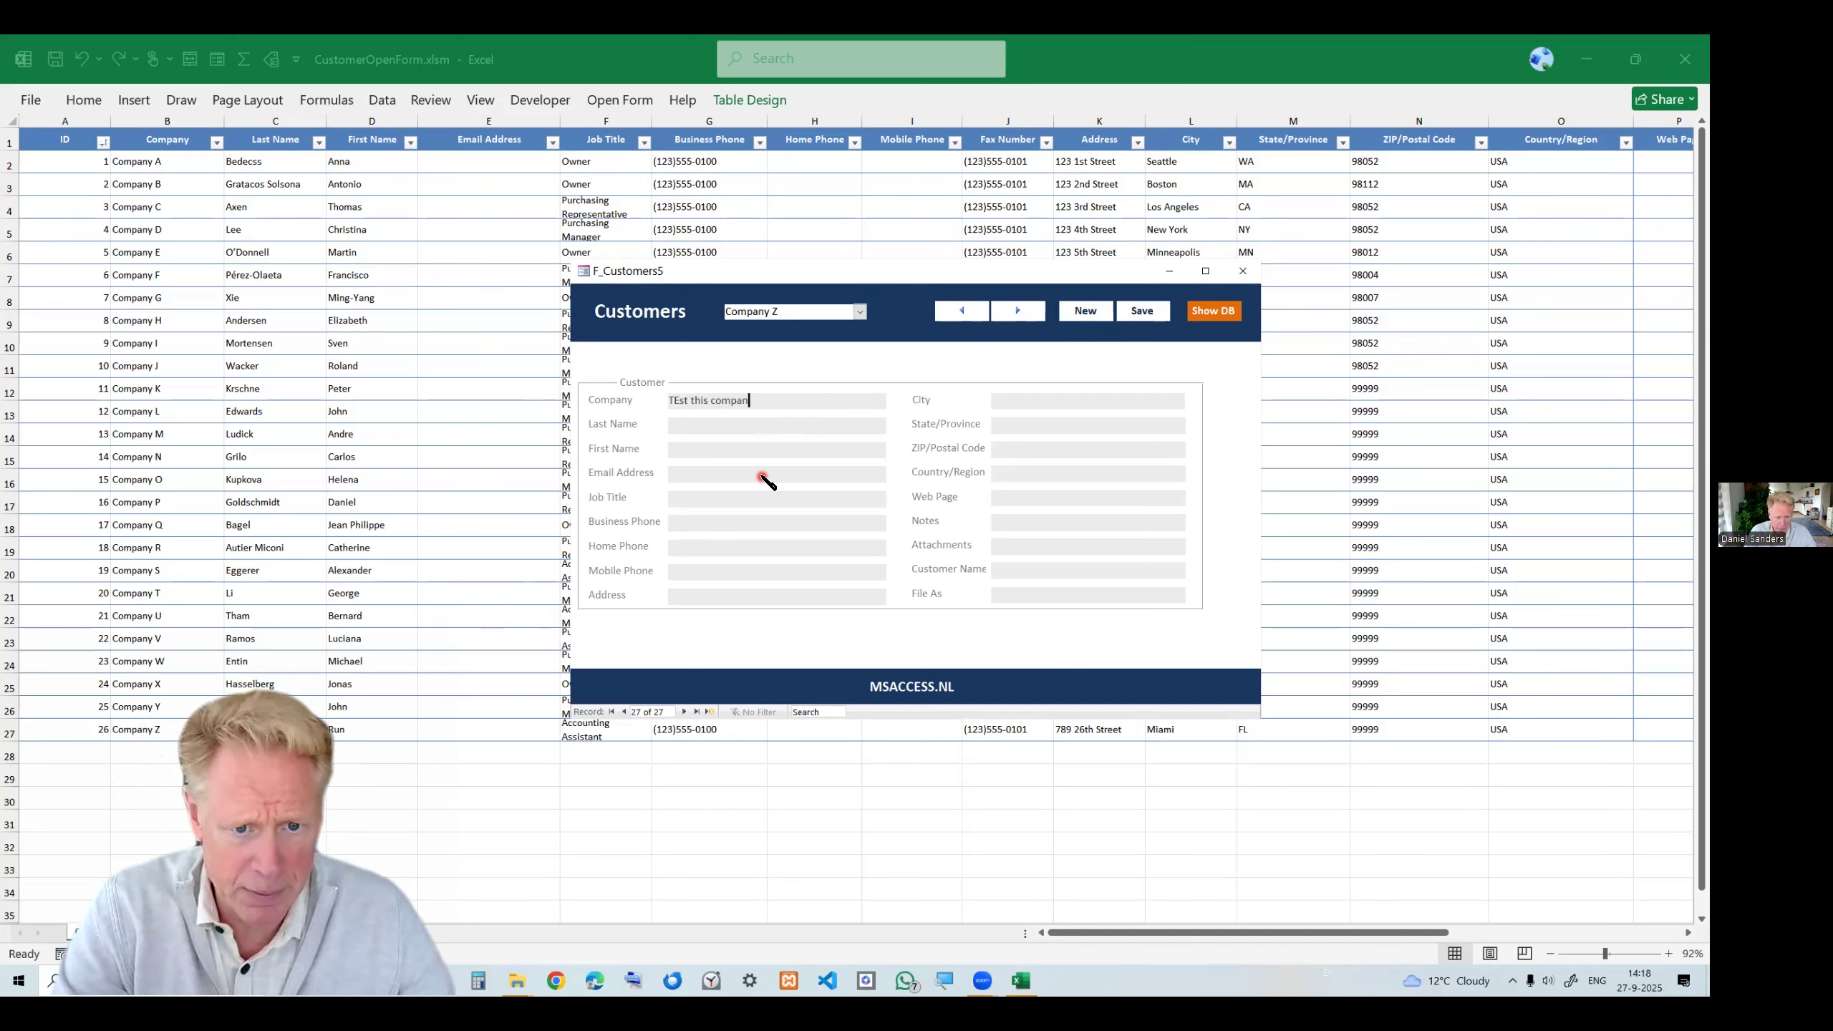
{"action": "type", "text": "y"}
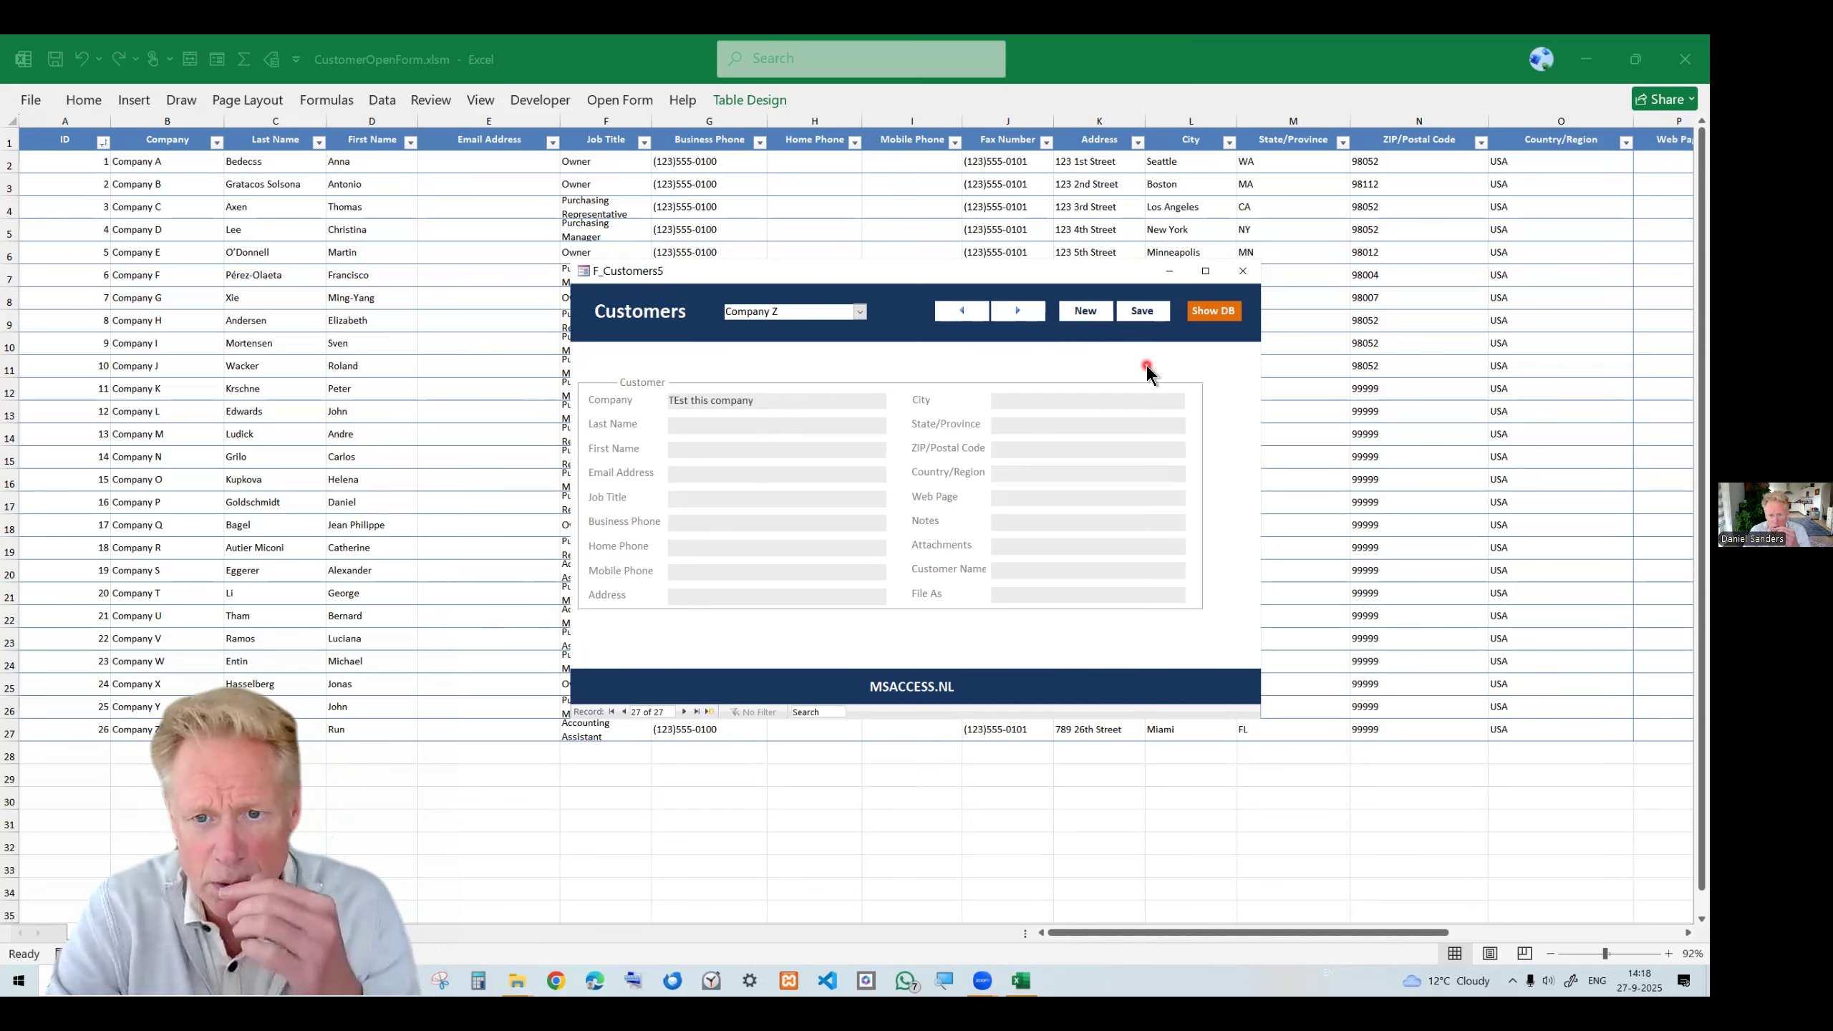
{"action": "left_click", "coordinate": [1142, 310]}
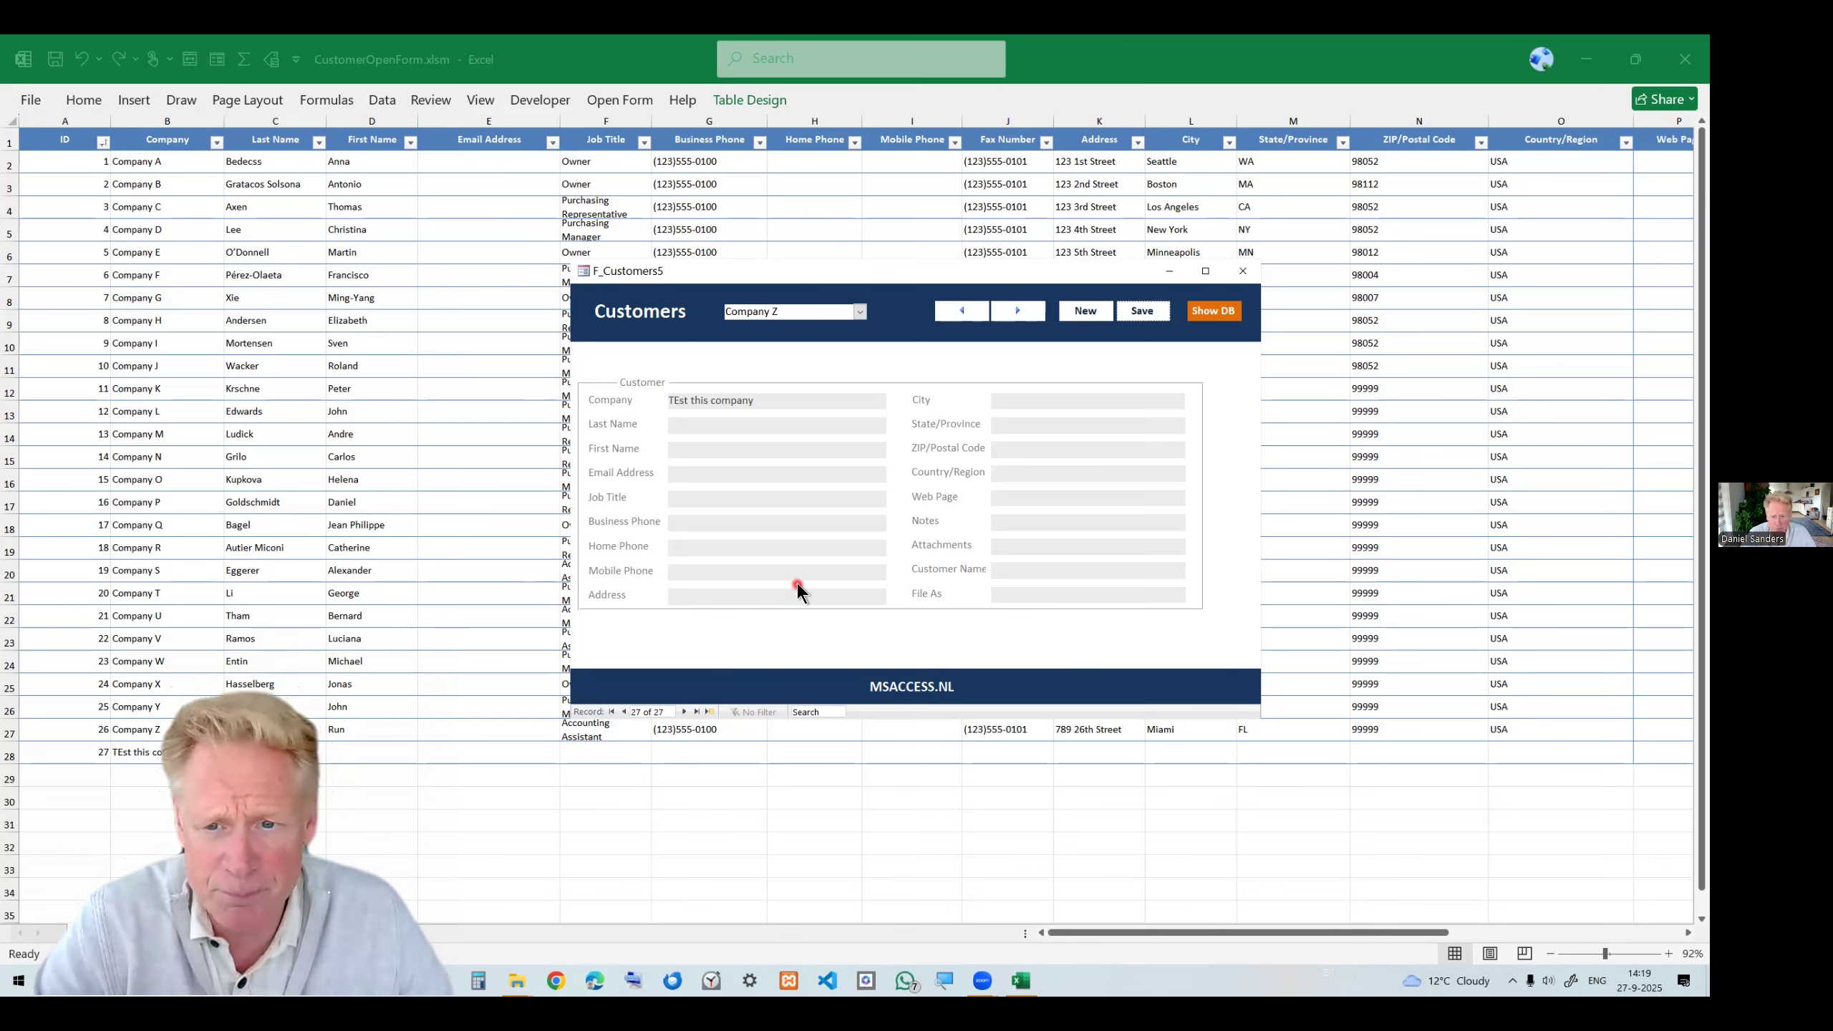
{"action": "left_click", "coordinate": [1245, 272]}
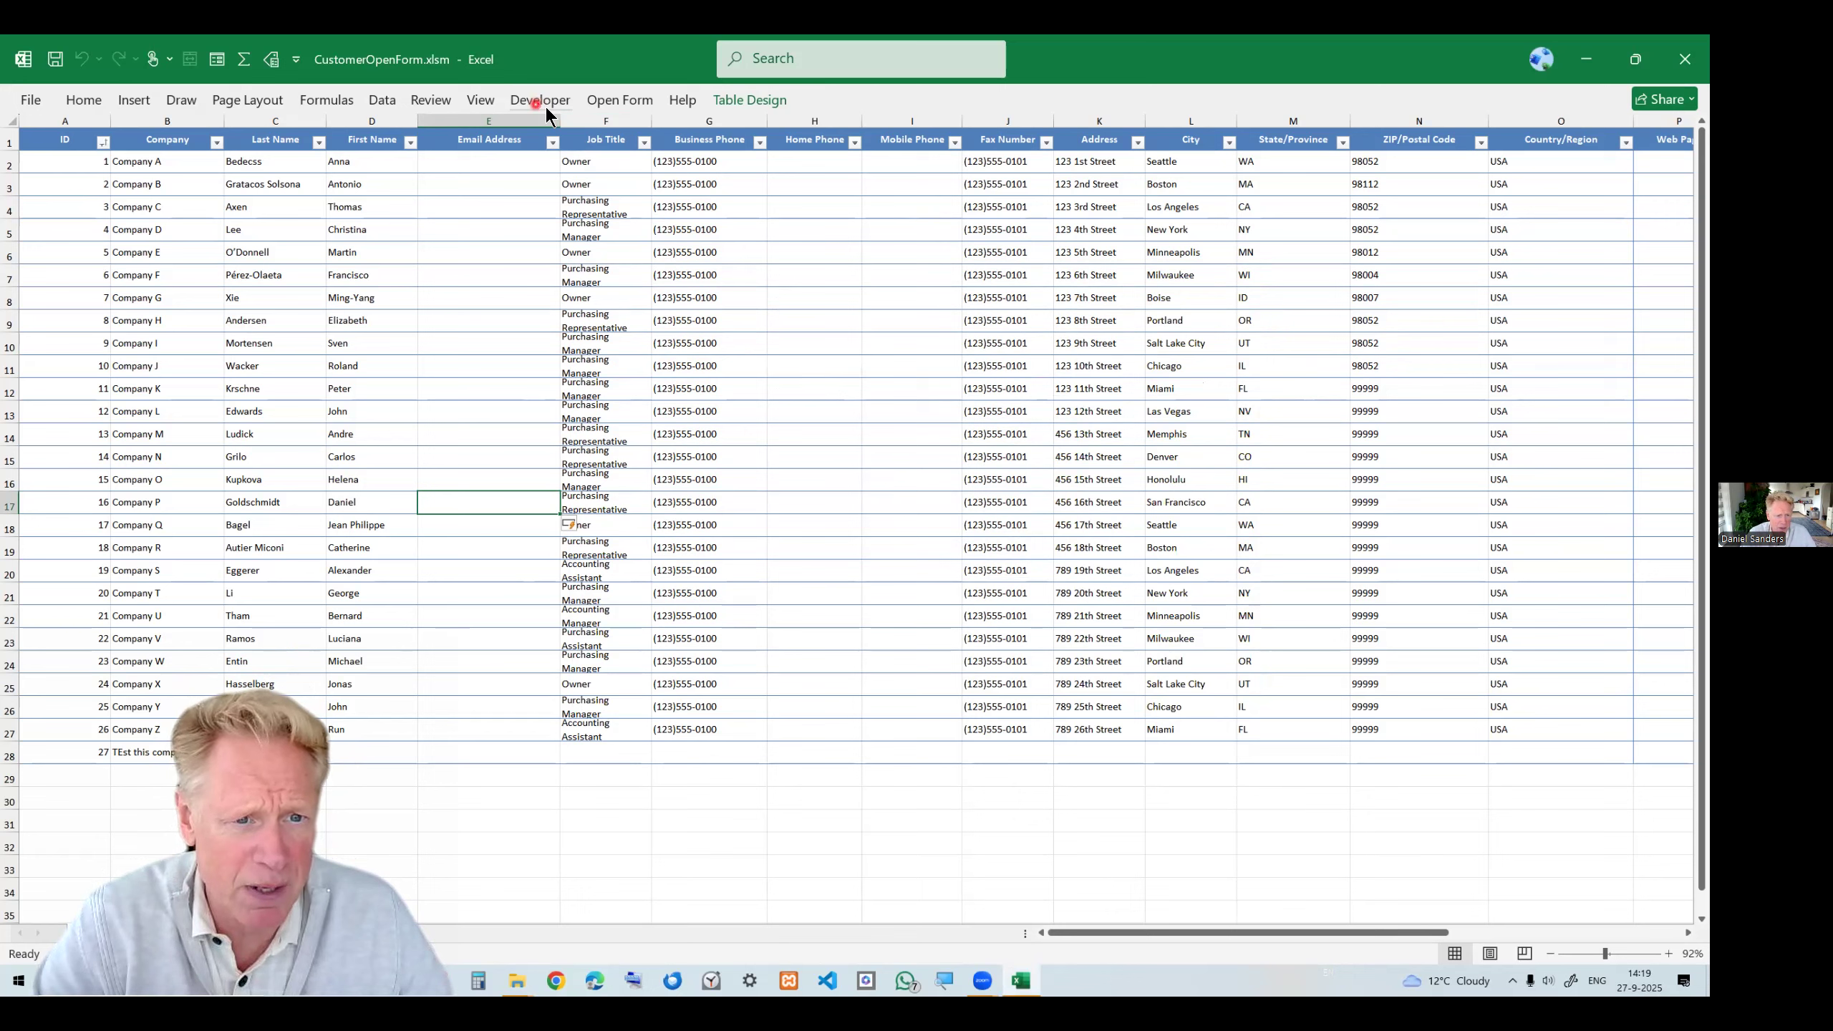
Open the Visual Basic editor to inspect the Displayform macro, then return to the workbook.
{"action": "left_click", "coordinate": [540, 106]}
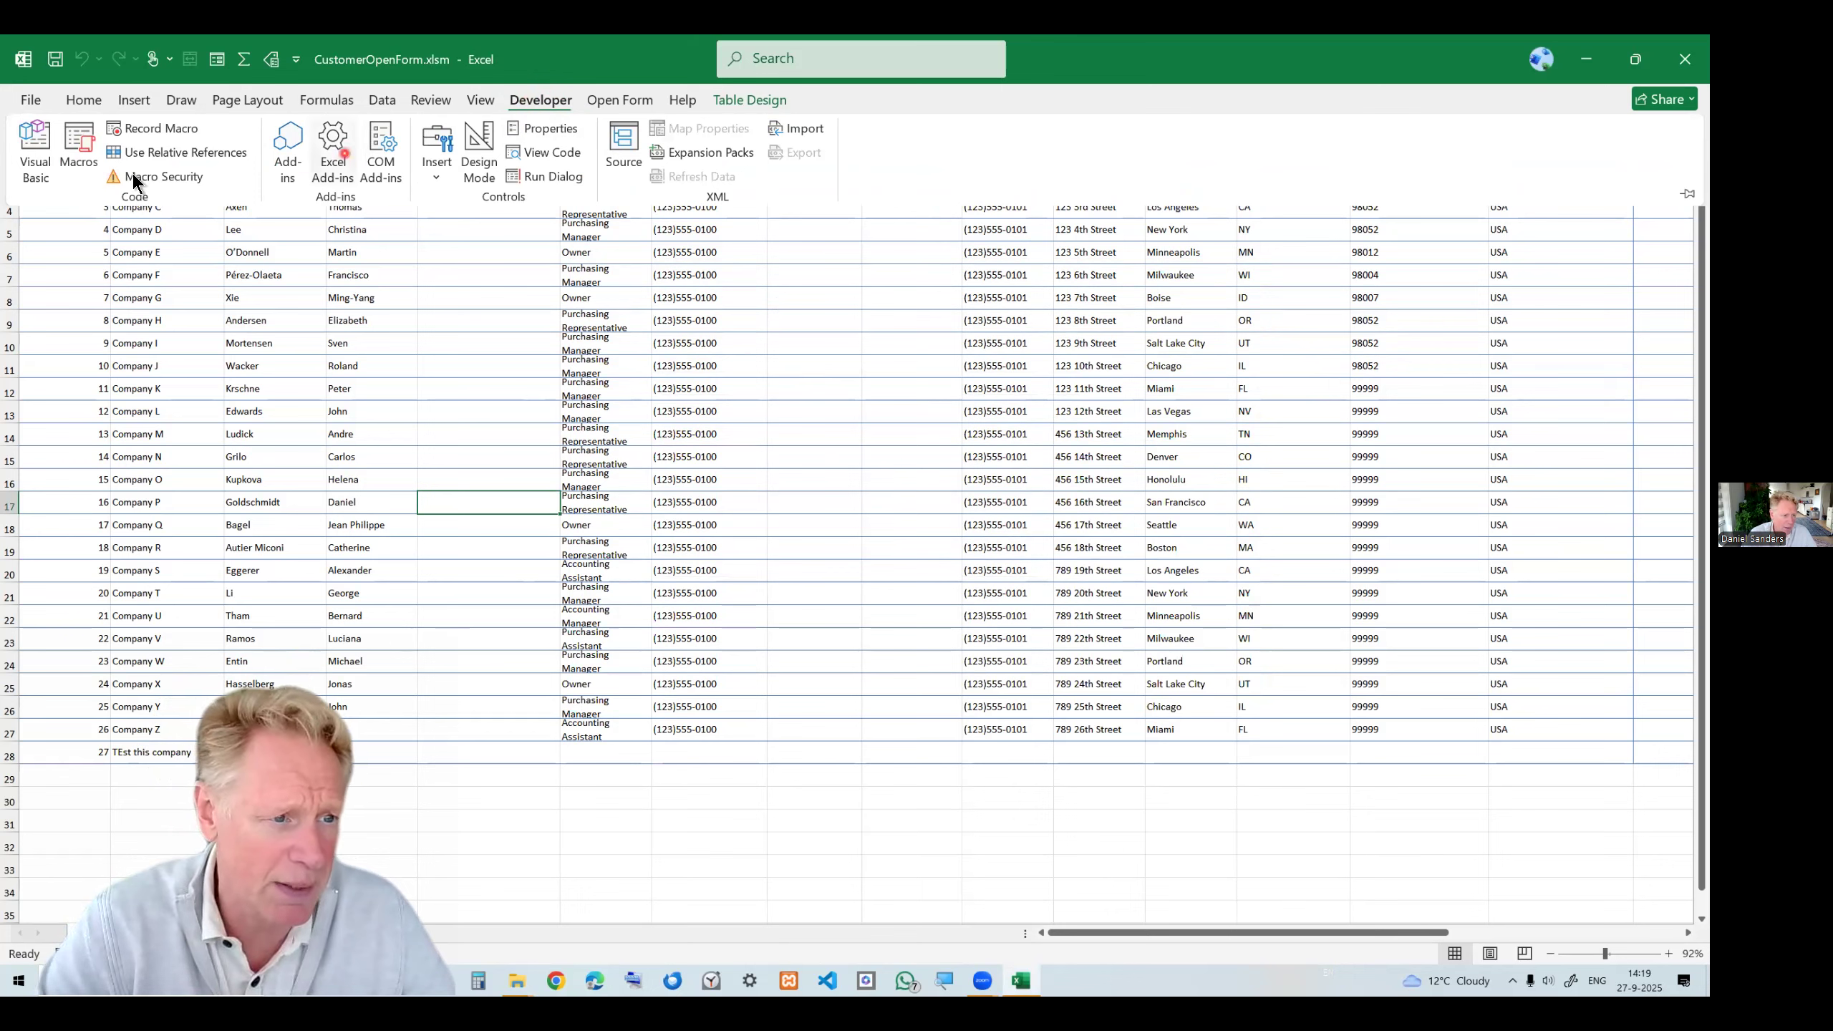
{"action": "left_click", "coordinate": [31, 153]}
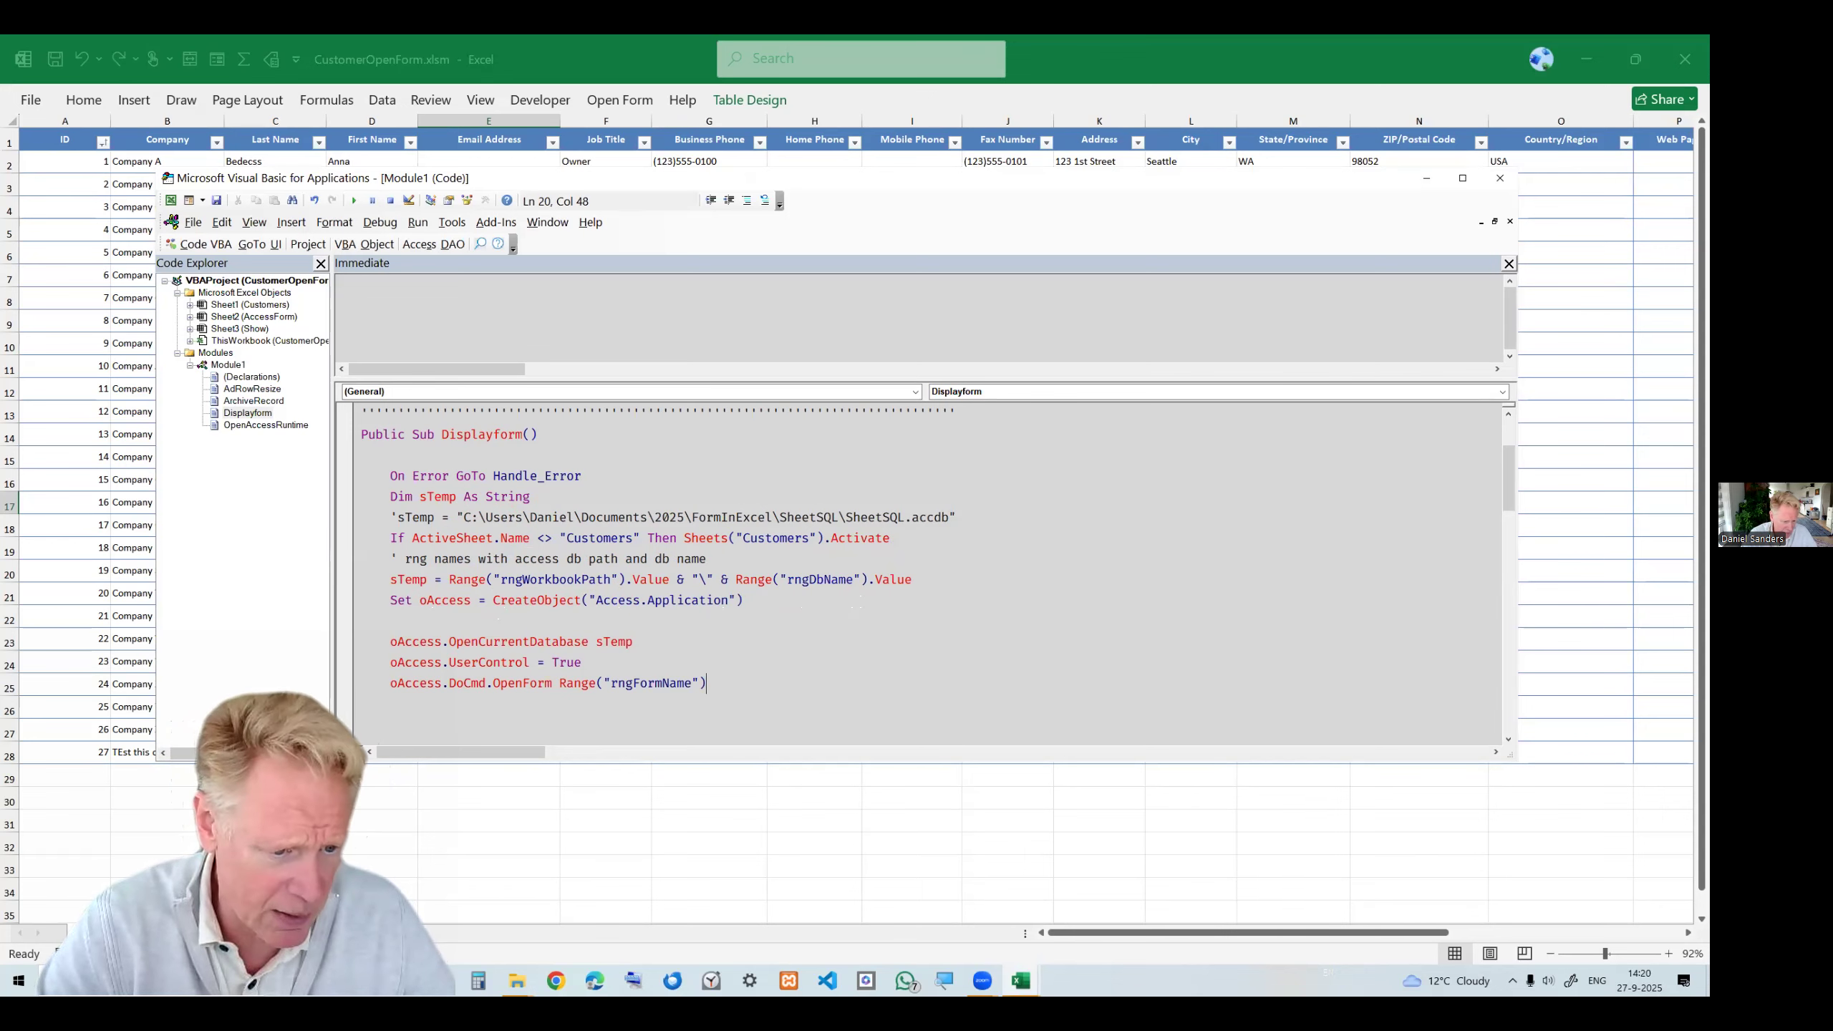
{"action": "key", "text": "alt+F11"}
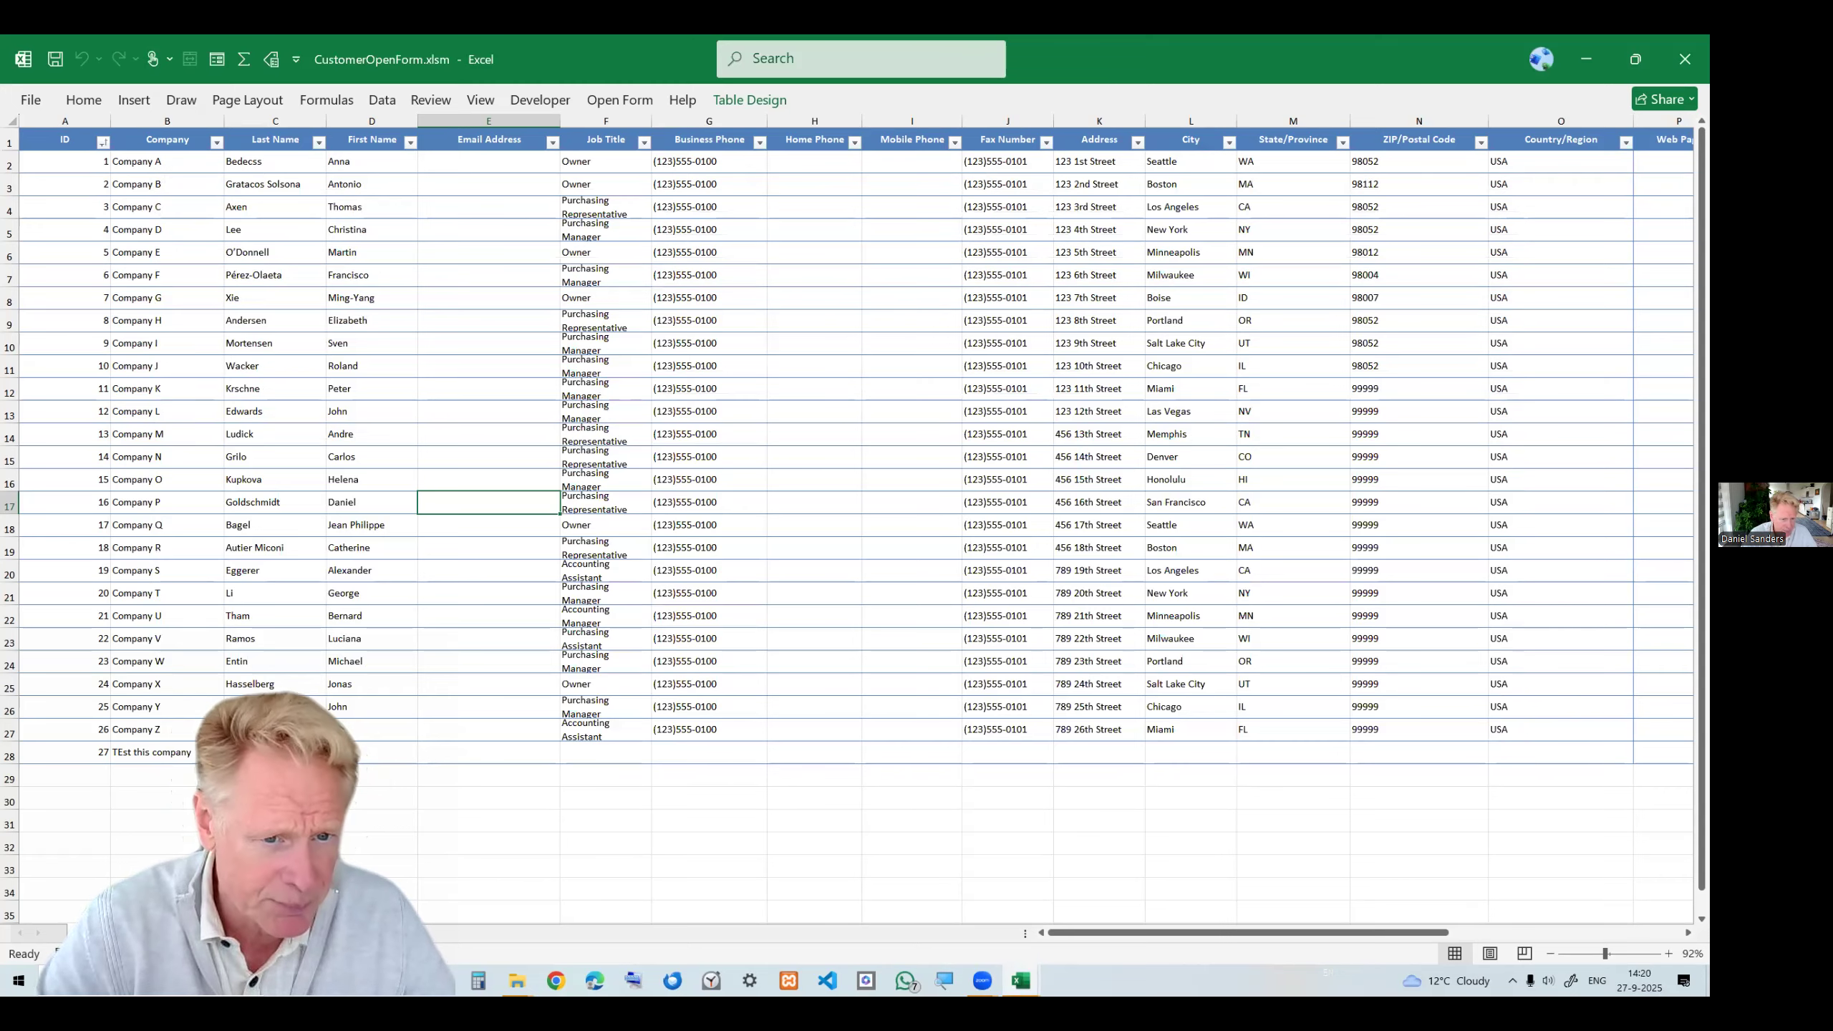
Switch to the form settings sheet and inspect the workbook path and database name cells.
{"action": "left_click", "coordinate": [144, 933]}
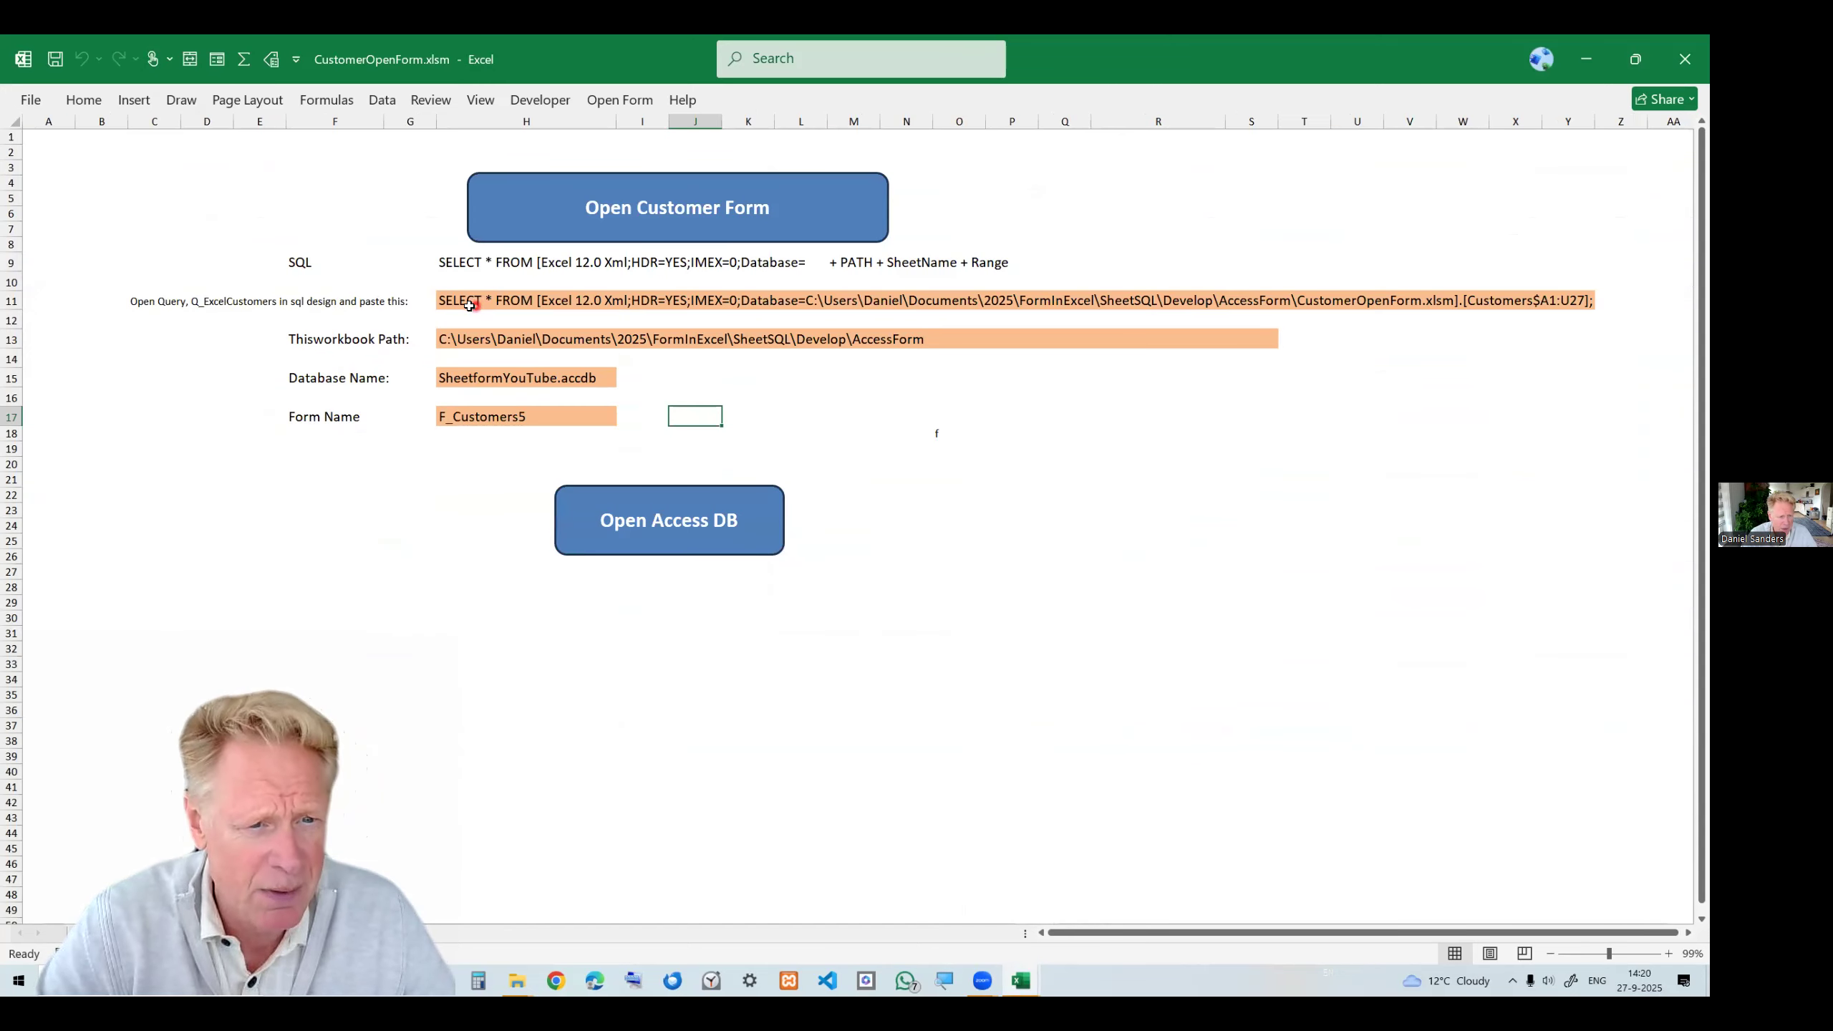
{"action": "left_click", "coordinate": [452, 342]}
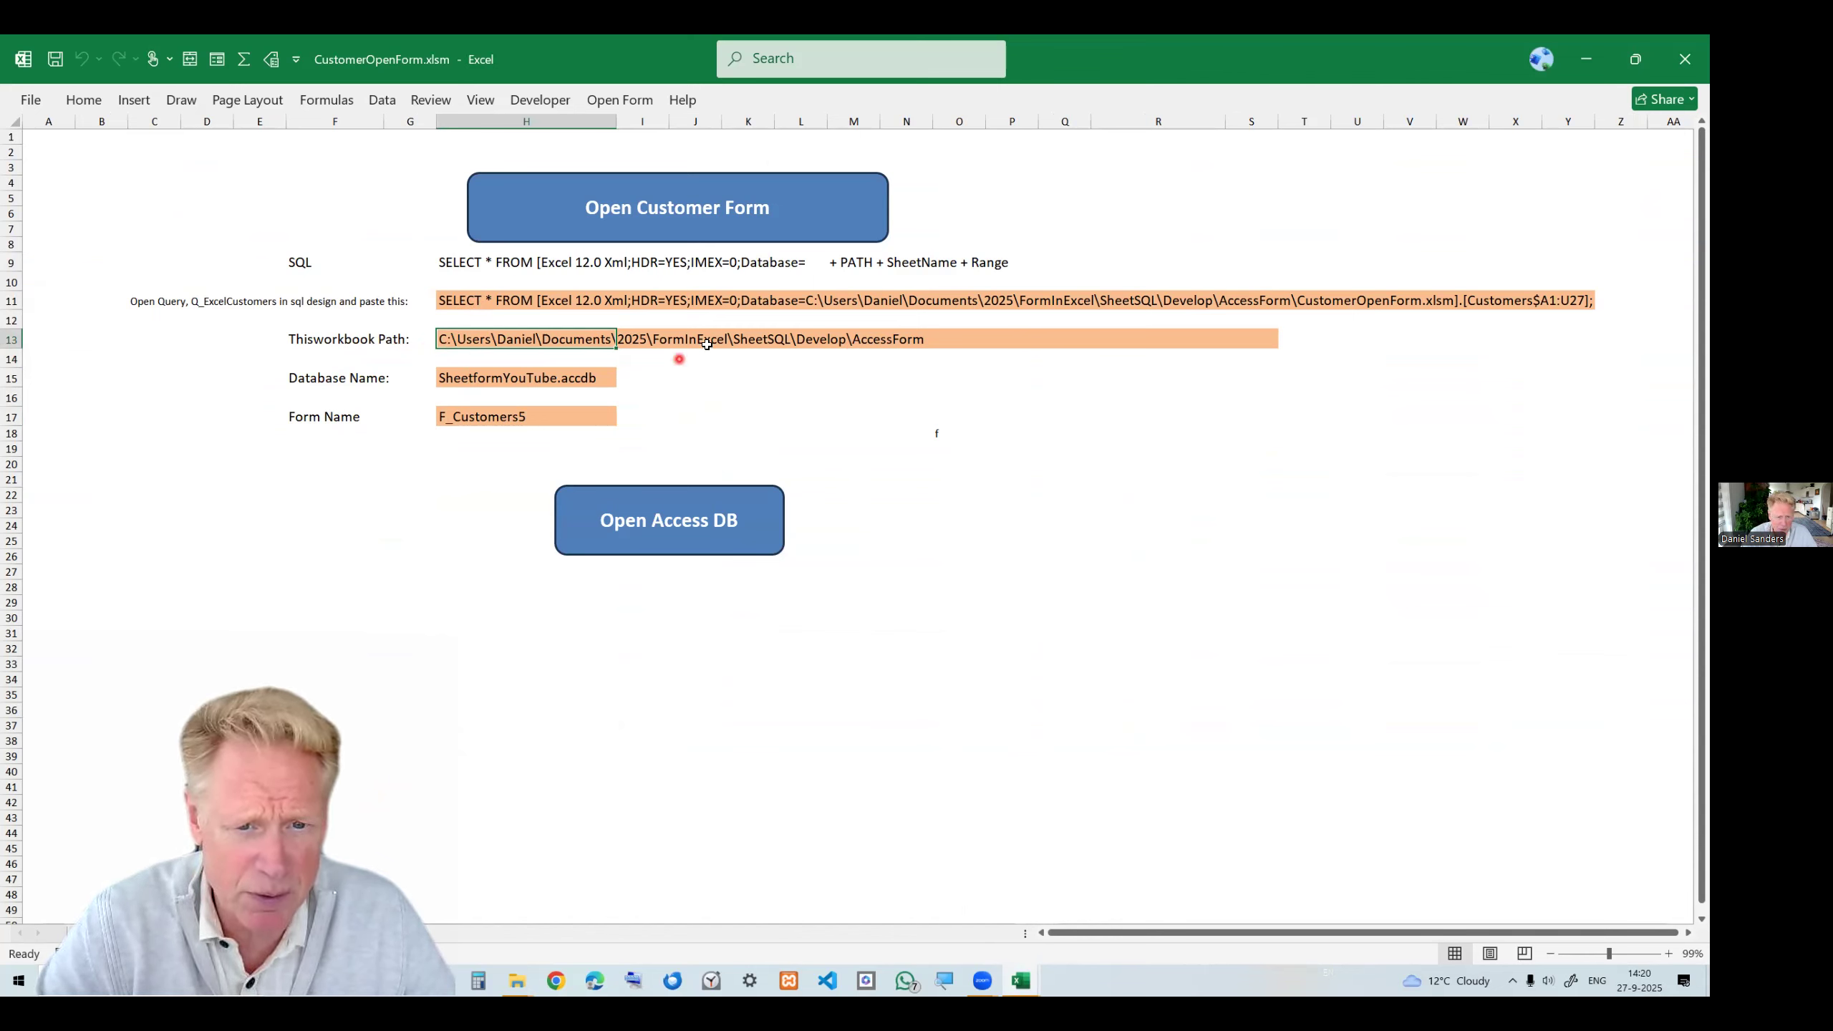
{"action": "left_click", "coordinate": [462, 381]}
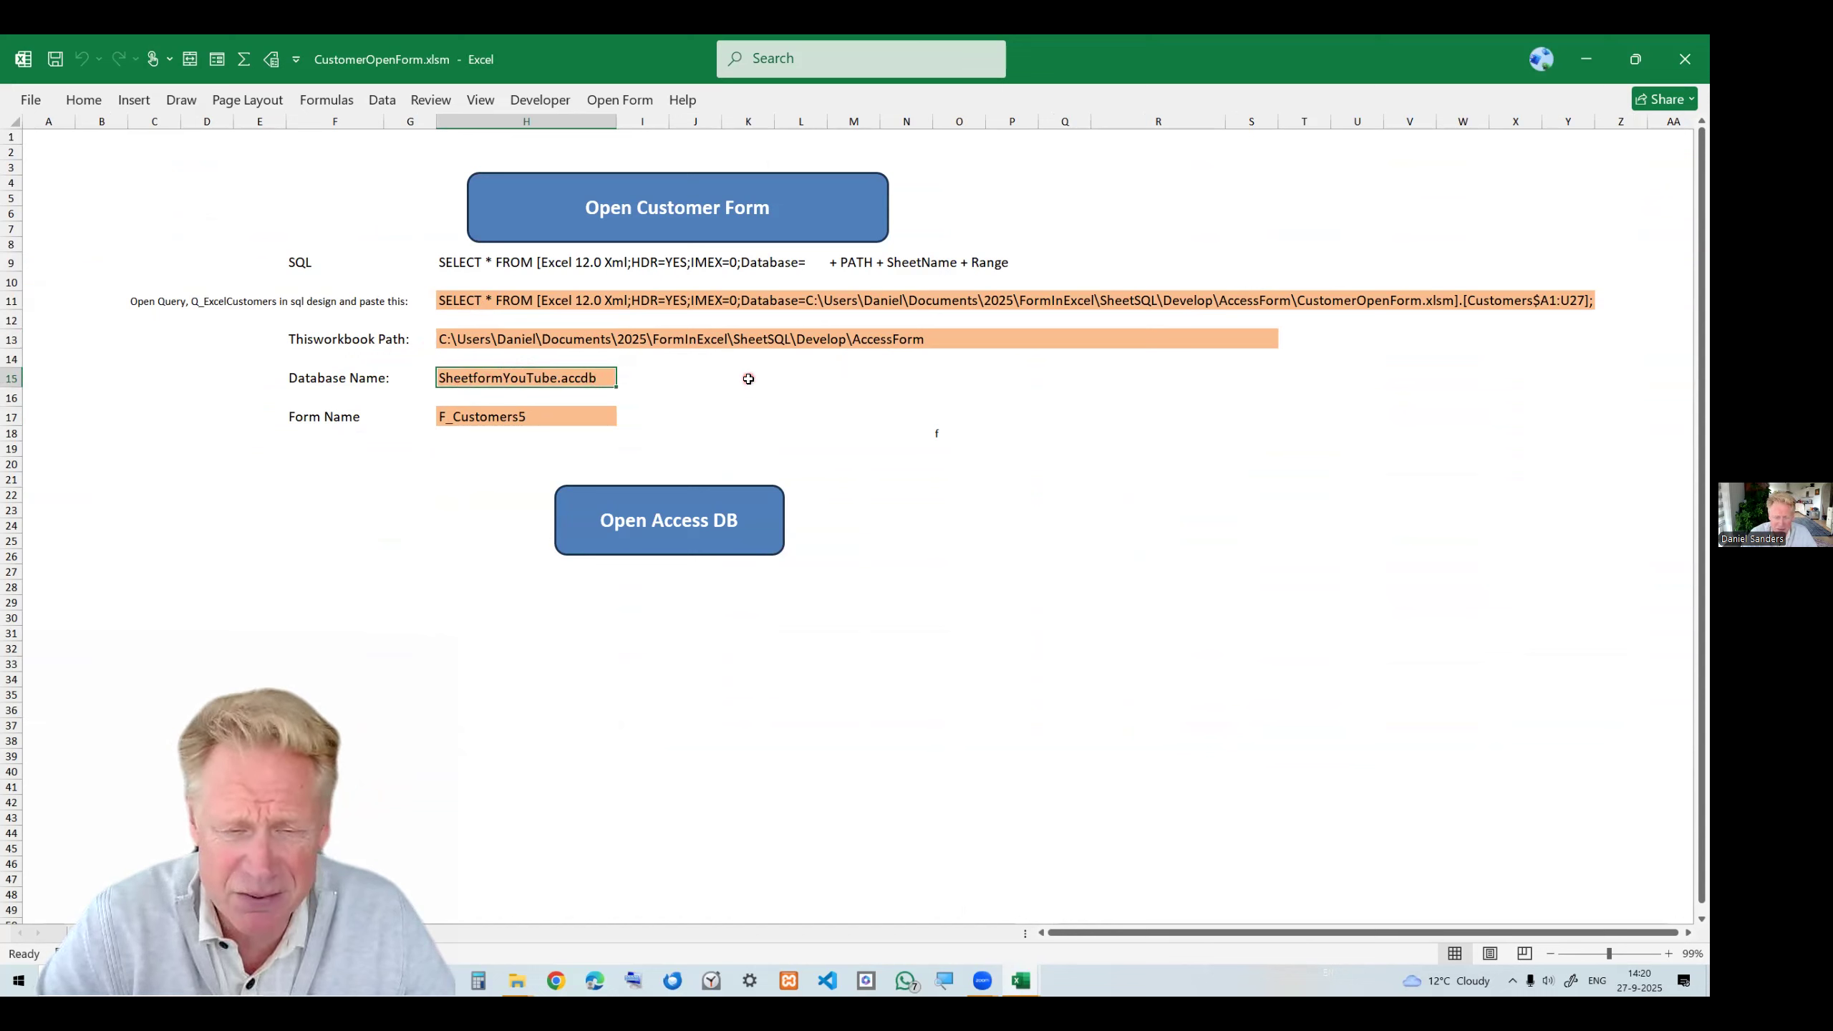
Inspect the SQL statement cells on the form settings sheet and the customer data sheet of the workbook.
{"action": "left_click", "coordinate": [476, 422]}
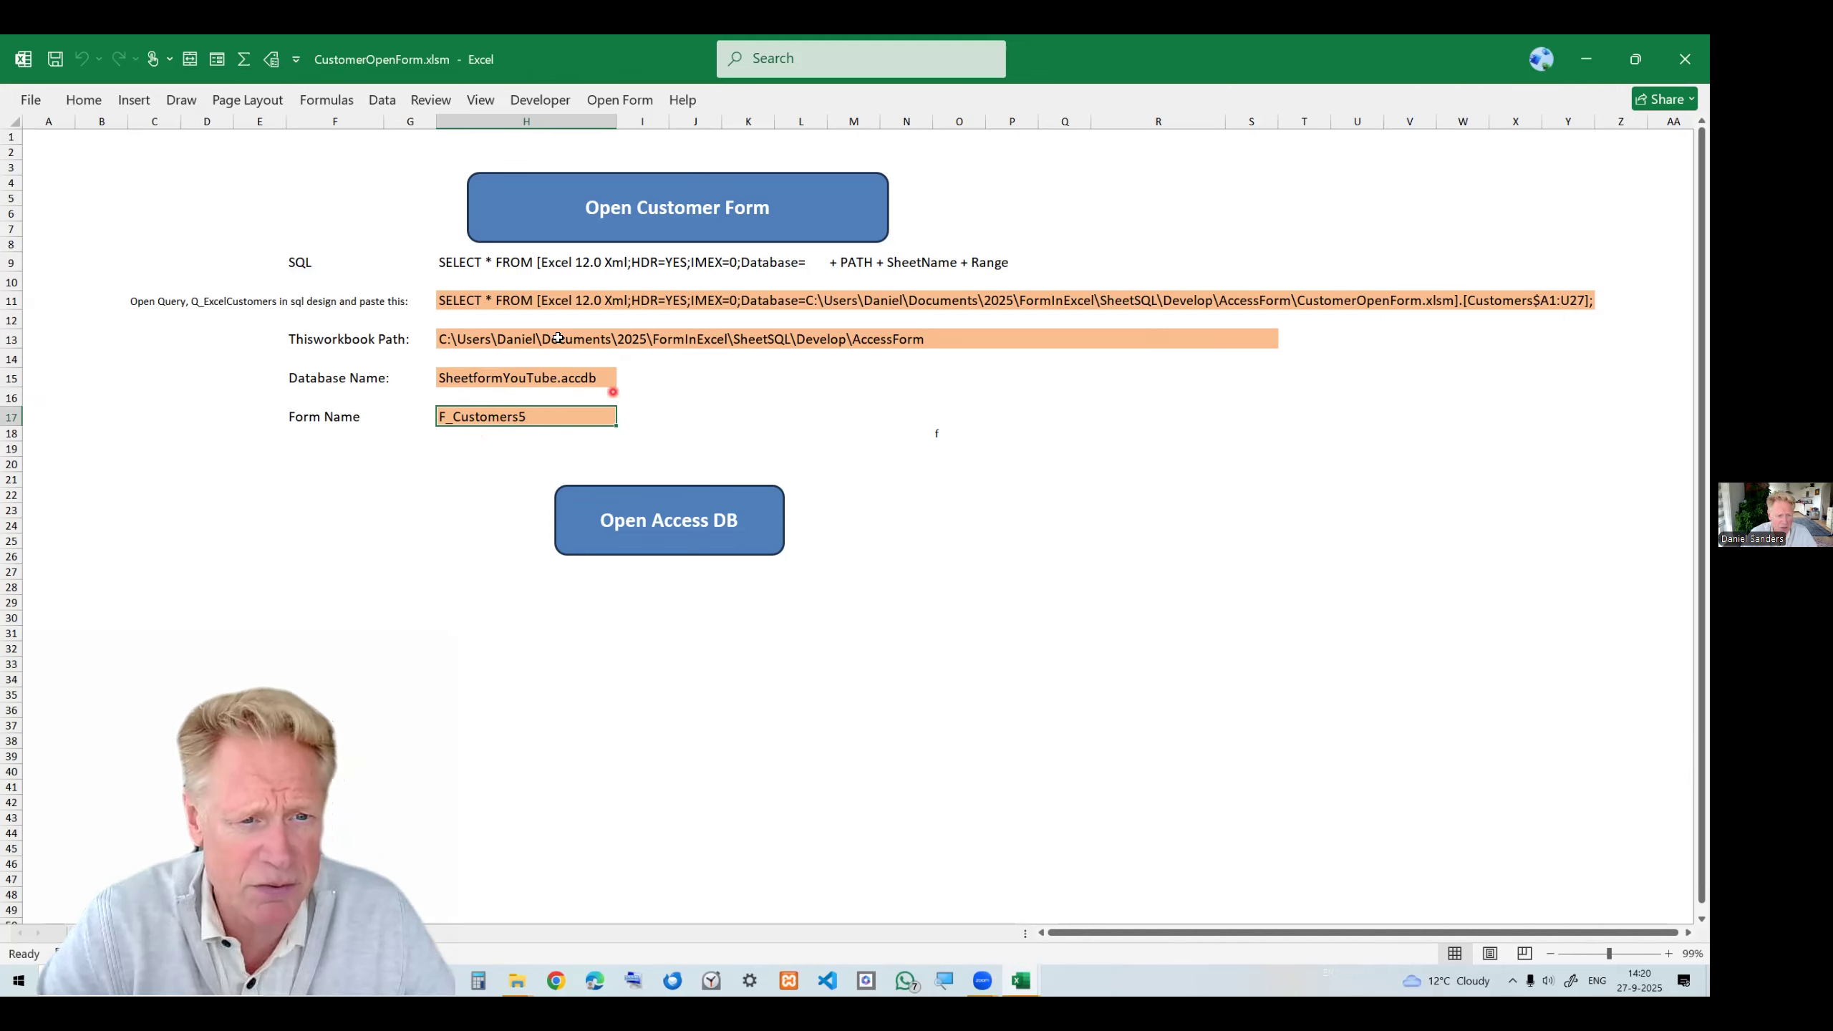
{"action": "left_click", "coordinate": [459, 263]}
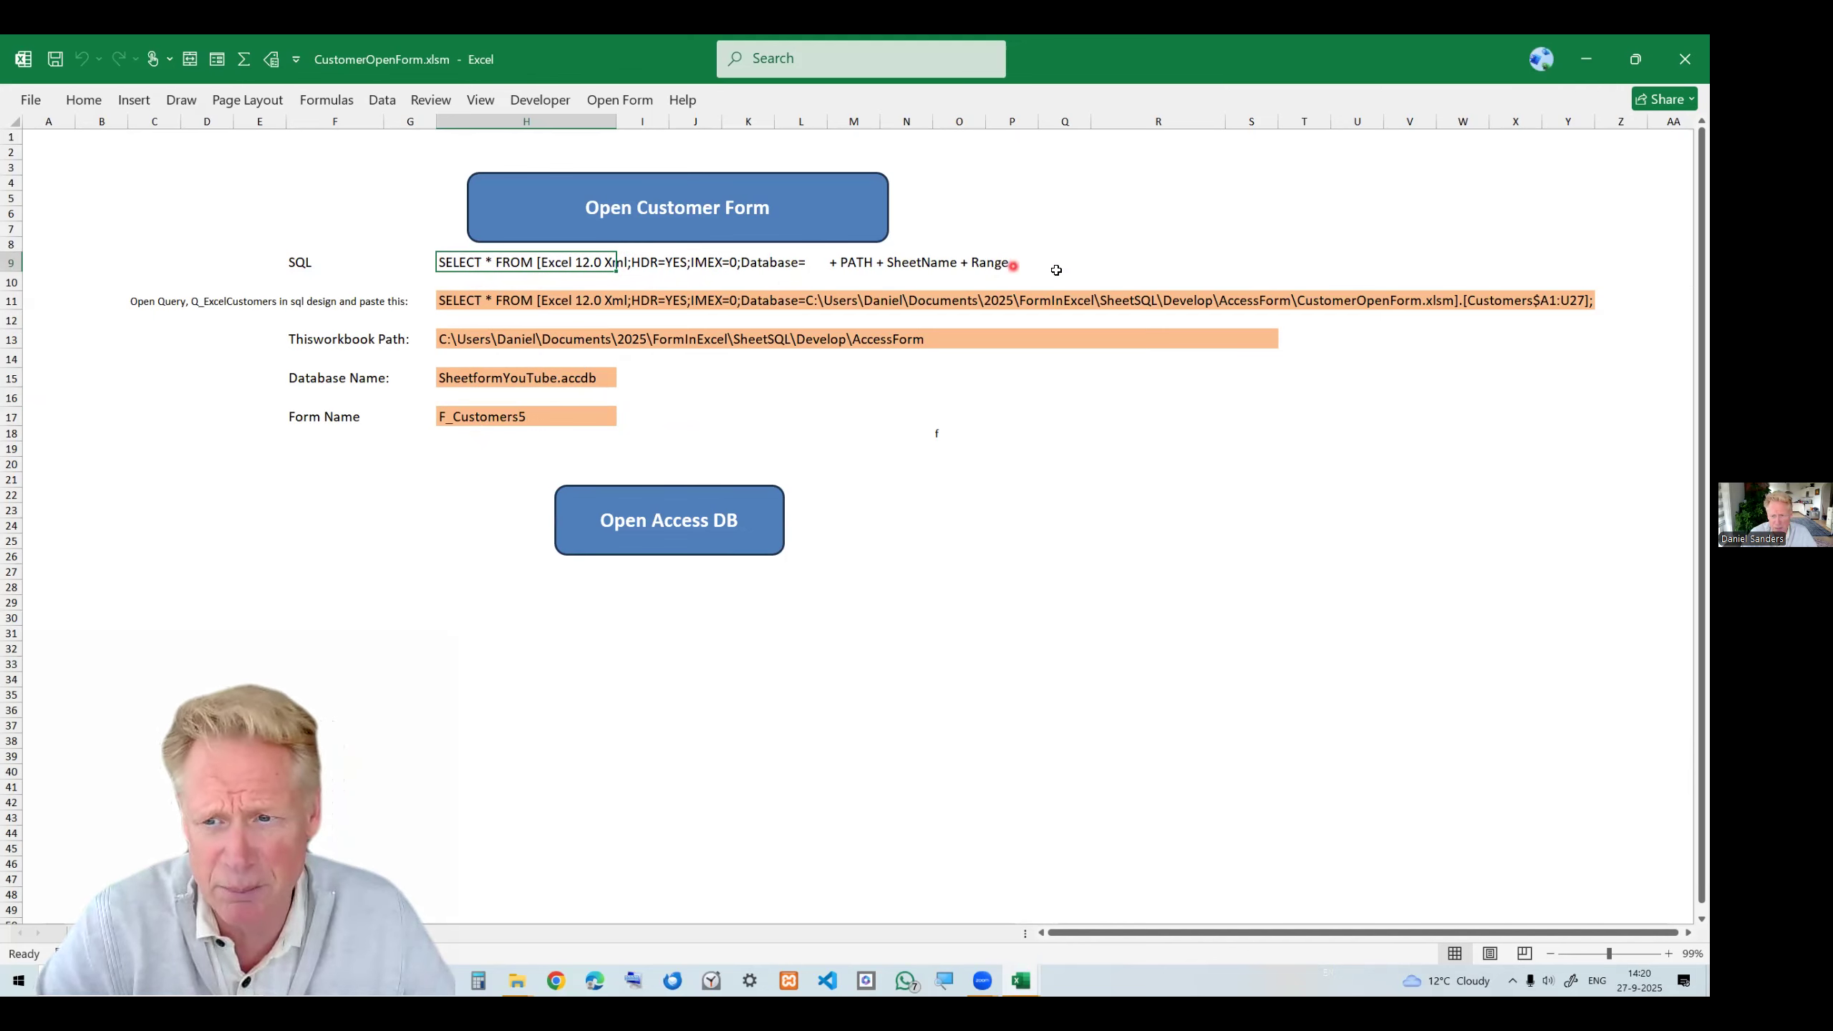
{"action": "left_click", "coordinate": [1562, 318]}
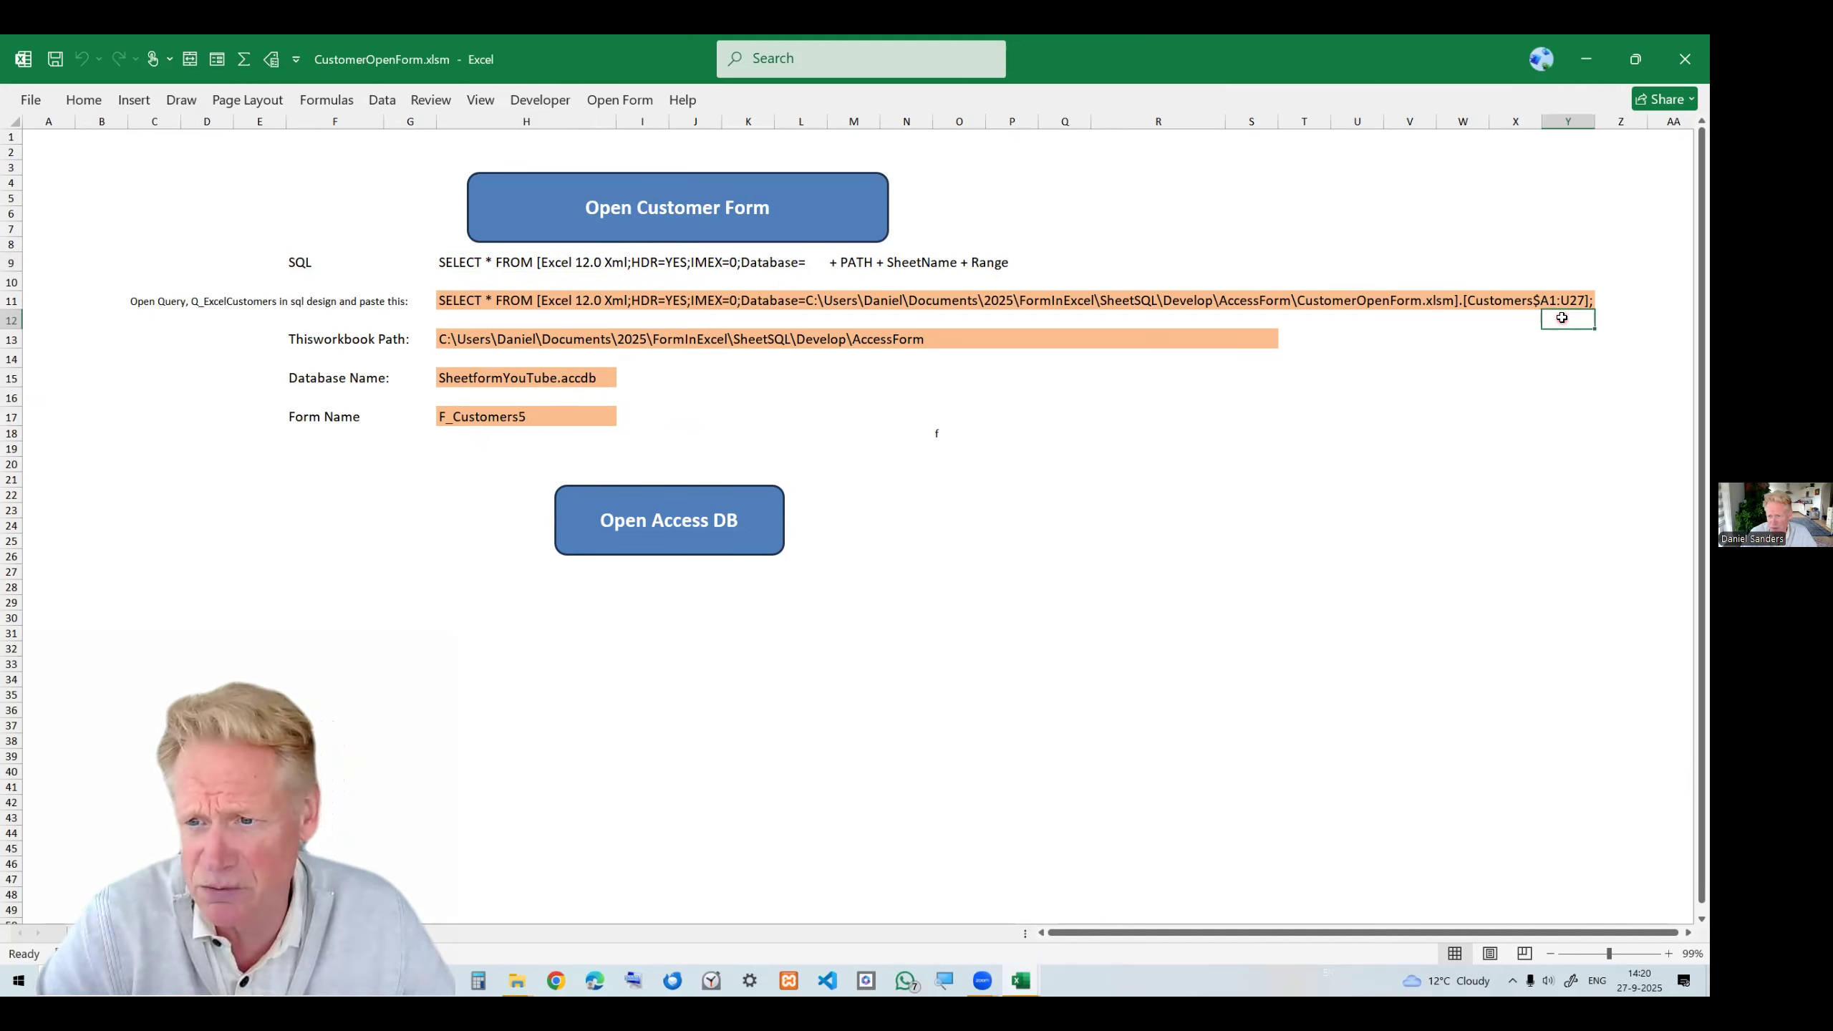
{"action": "left_click", "coordinate": [509, 306]}
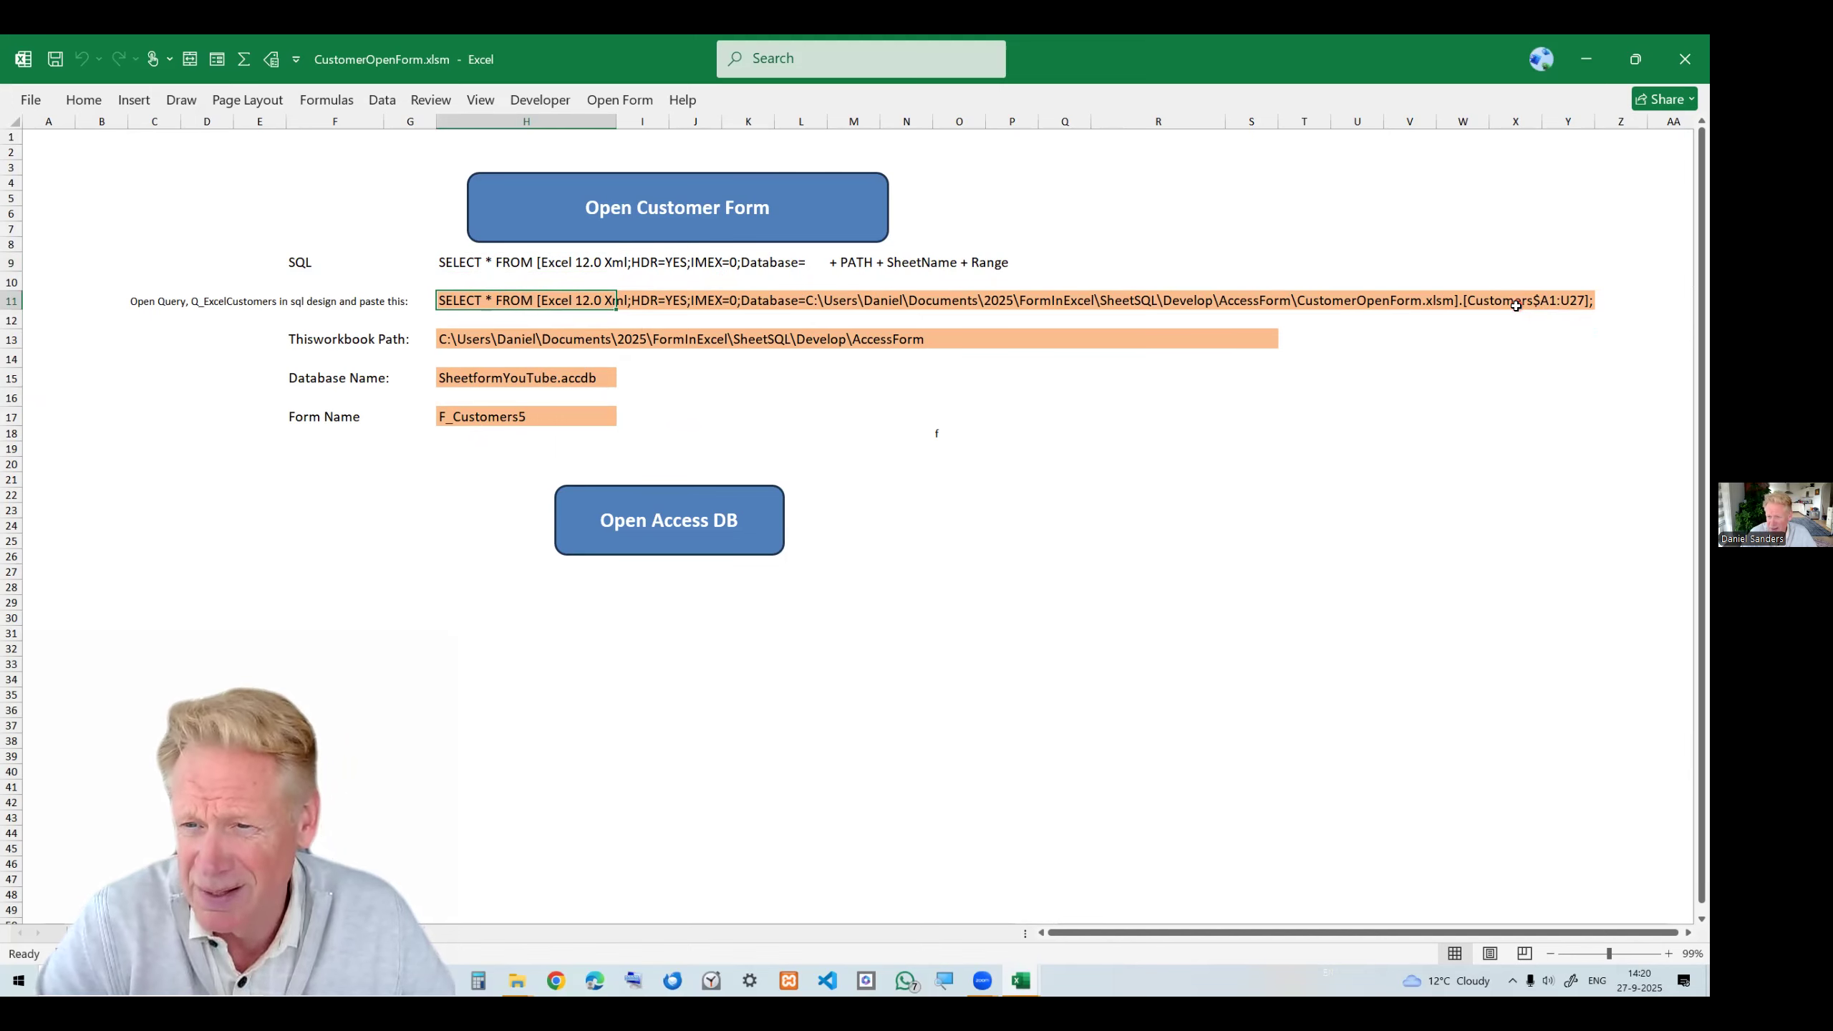
{"action": "key", "text": "ctrl+Page_Down"}
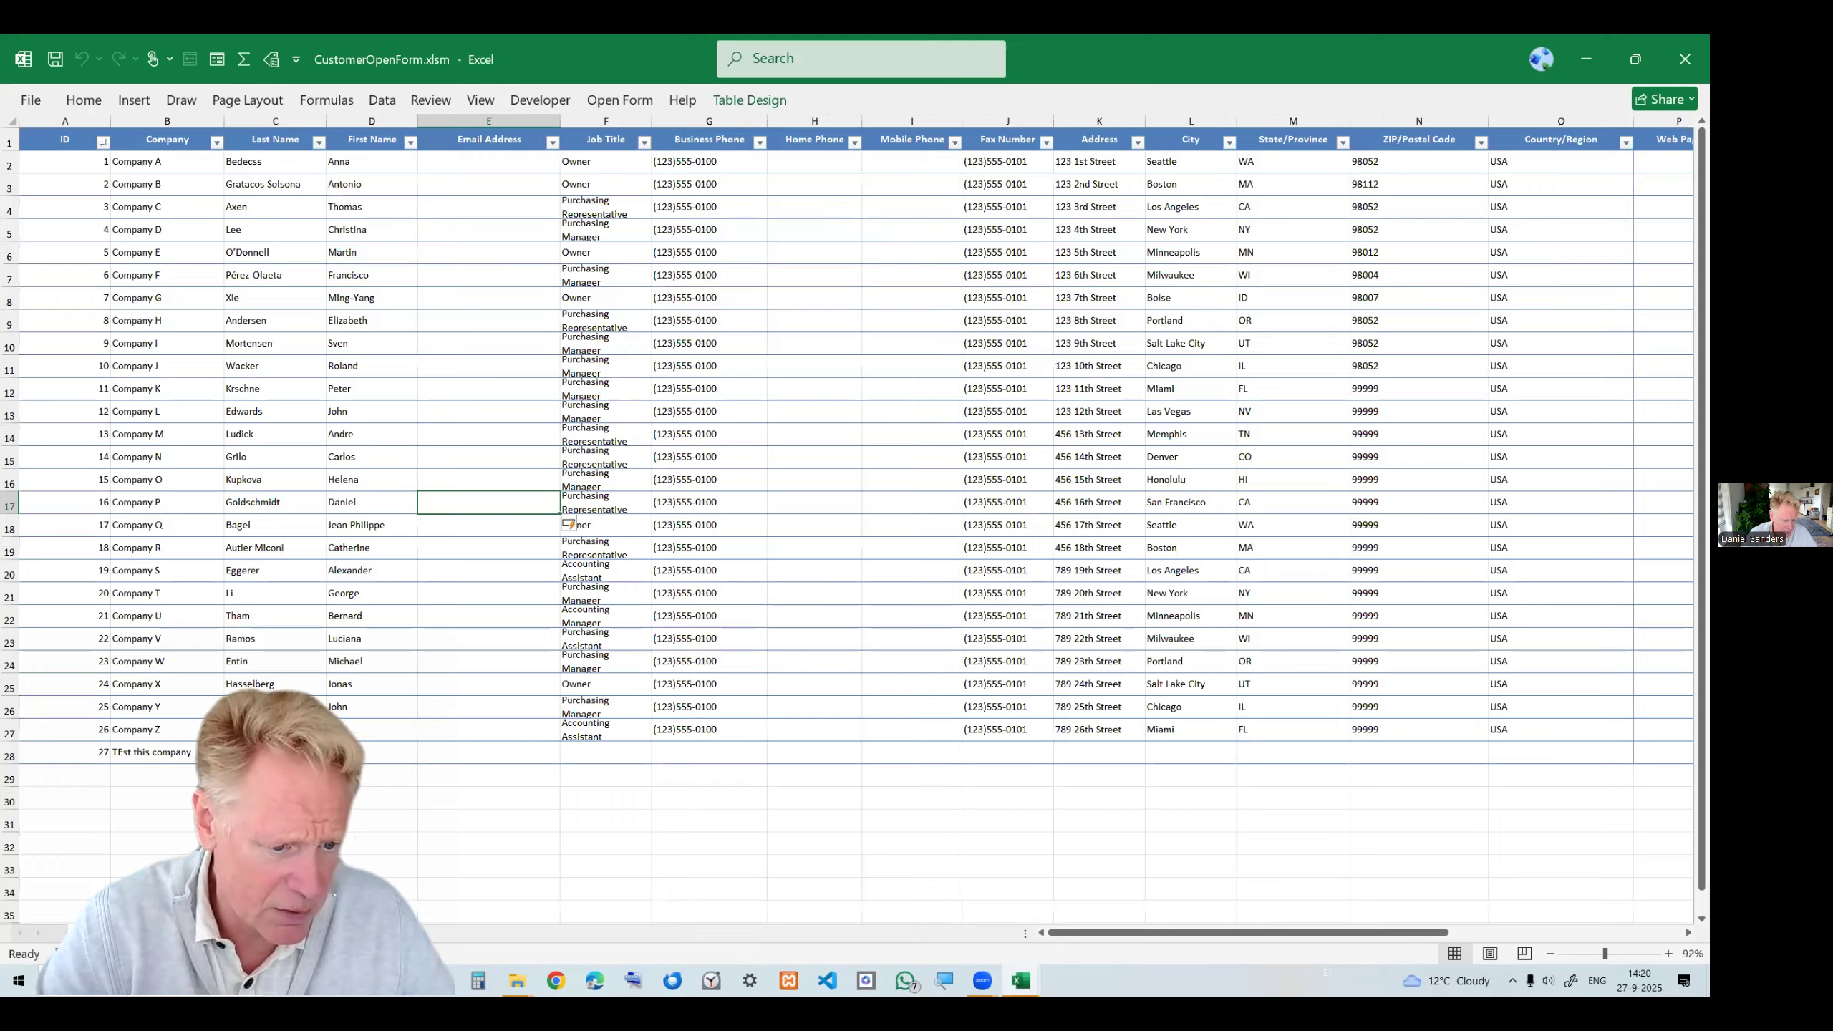
{"action": "key", "text": "ctrl+Page_Up"}
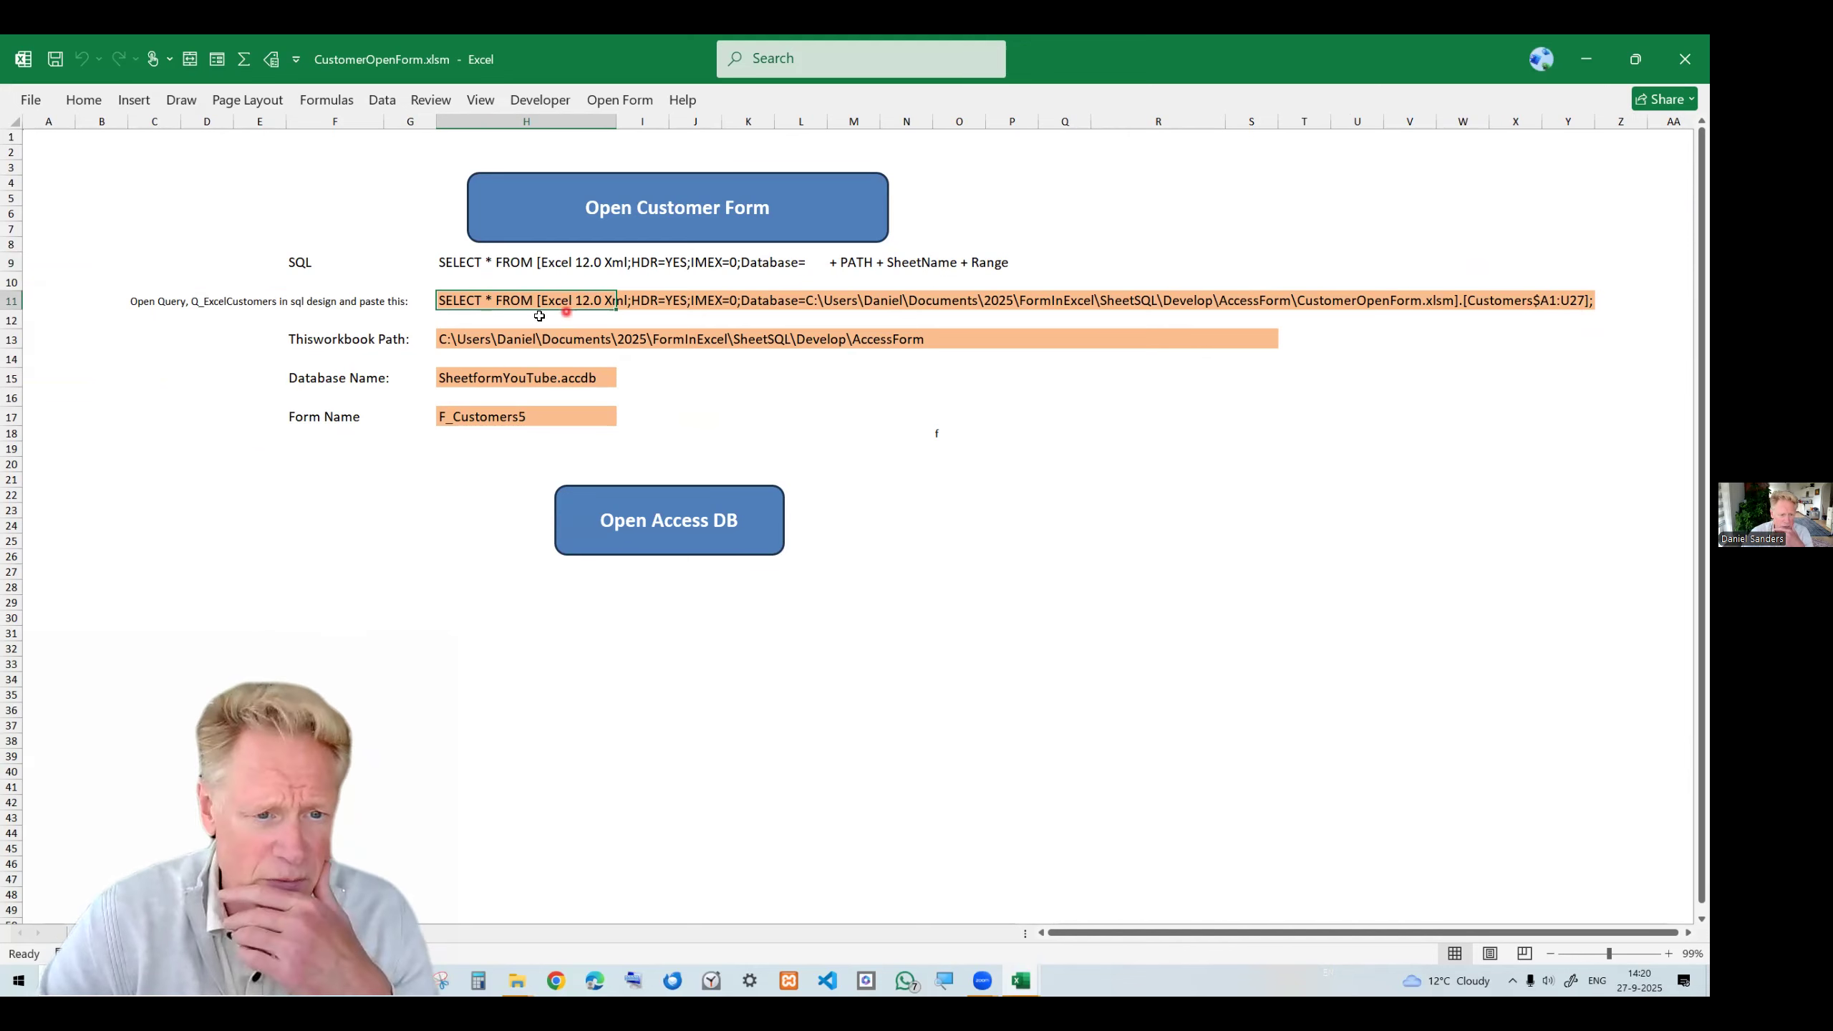
Copy the generated SQL statement for the Q_ExcelCustomers query from the form settings sheet.
{"action": "left_click", "coordinate": [447, 343]}
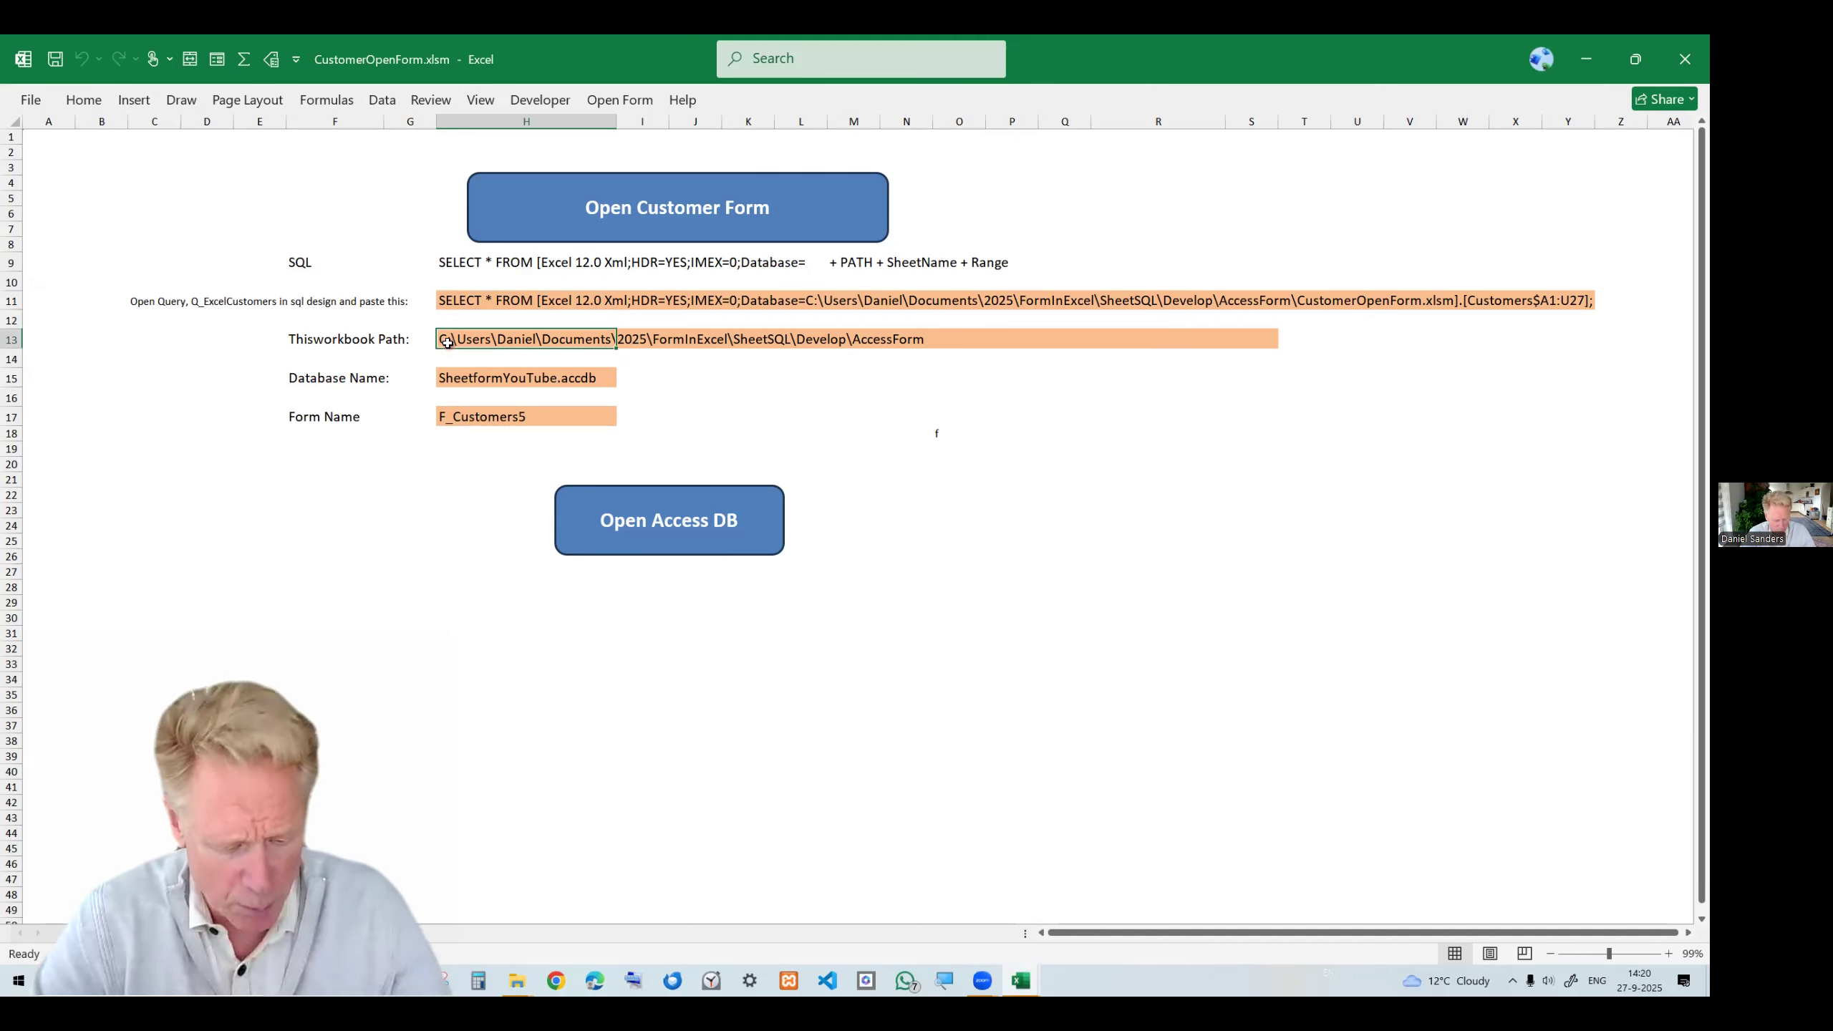
{"action": "key", "text": "ctrl+c"}
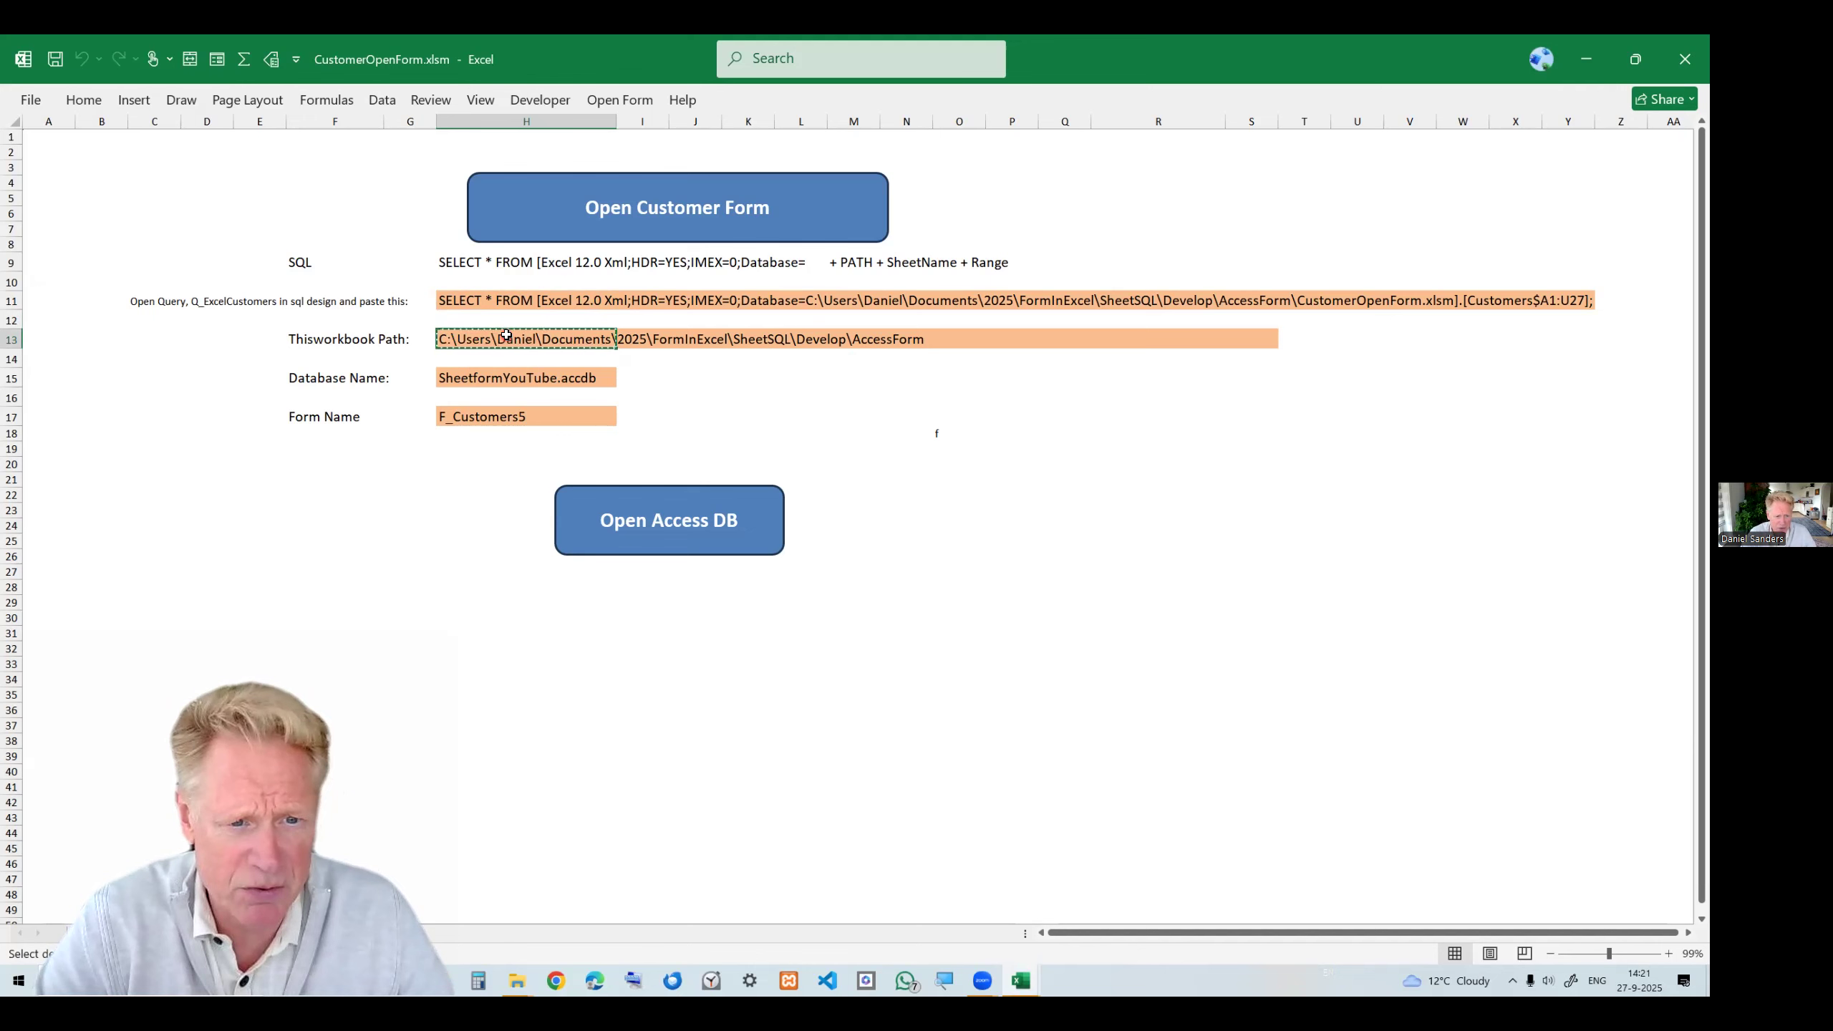
{"action": "left_click", "coordinate": [451, 302]}
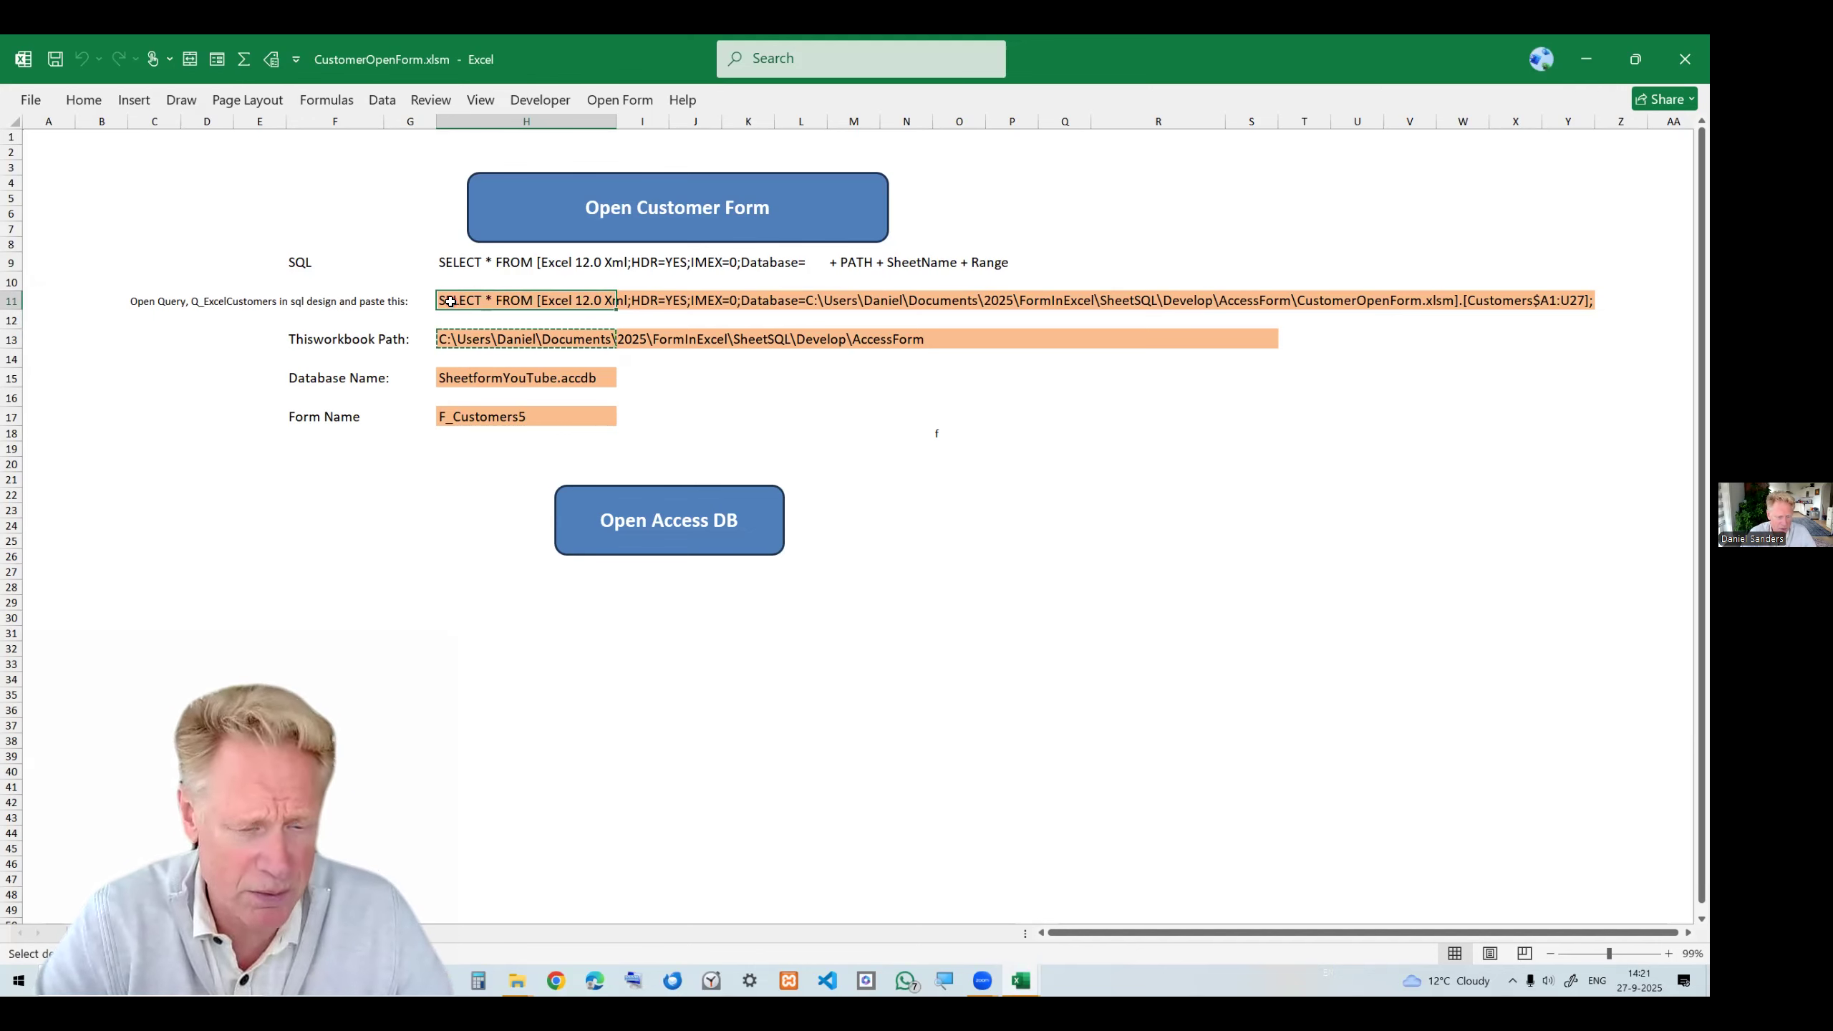
{"action": "key", "text": "ctrl+c"}
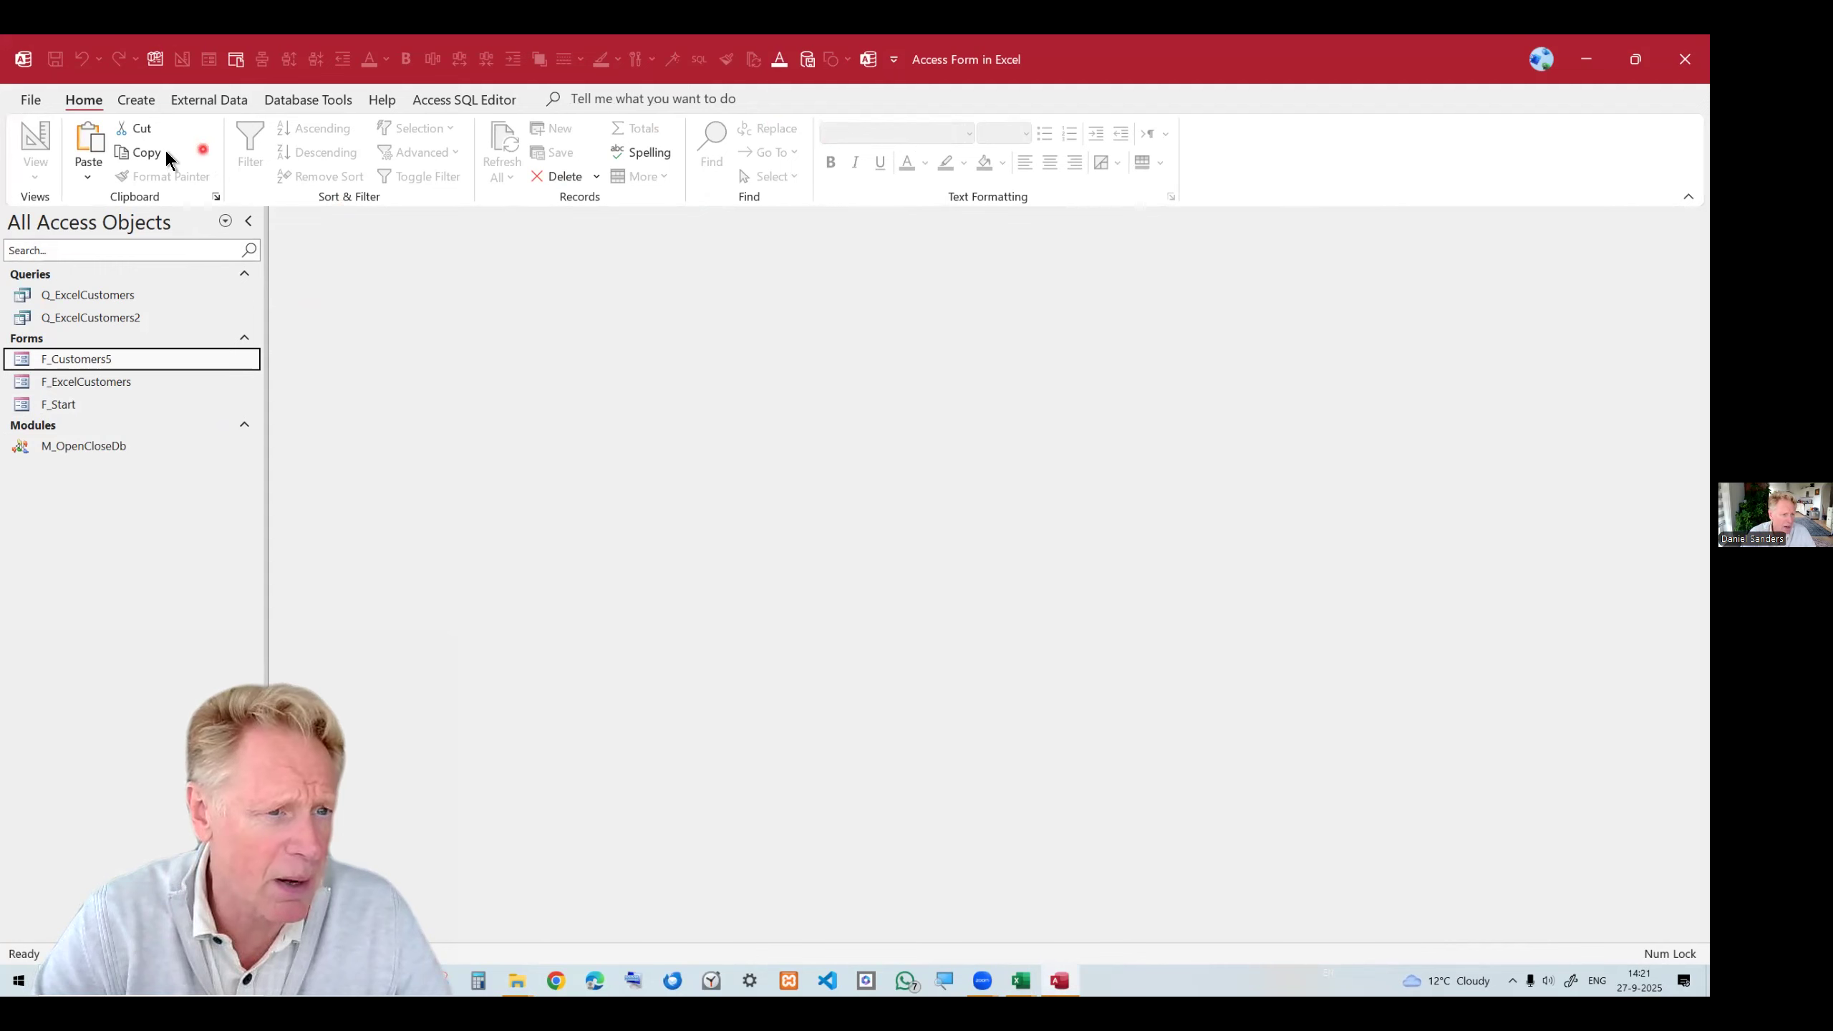
Create a new Access query from the pasted SQL statement in SQL view and run it.
{"action": "left_click", "coordinate": [137, 99]}
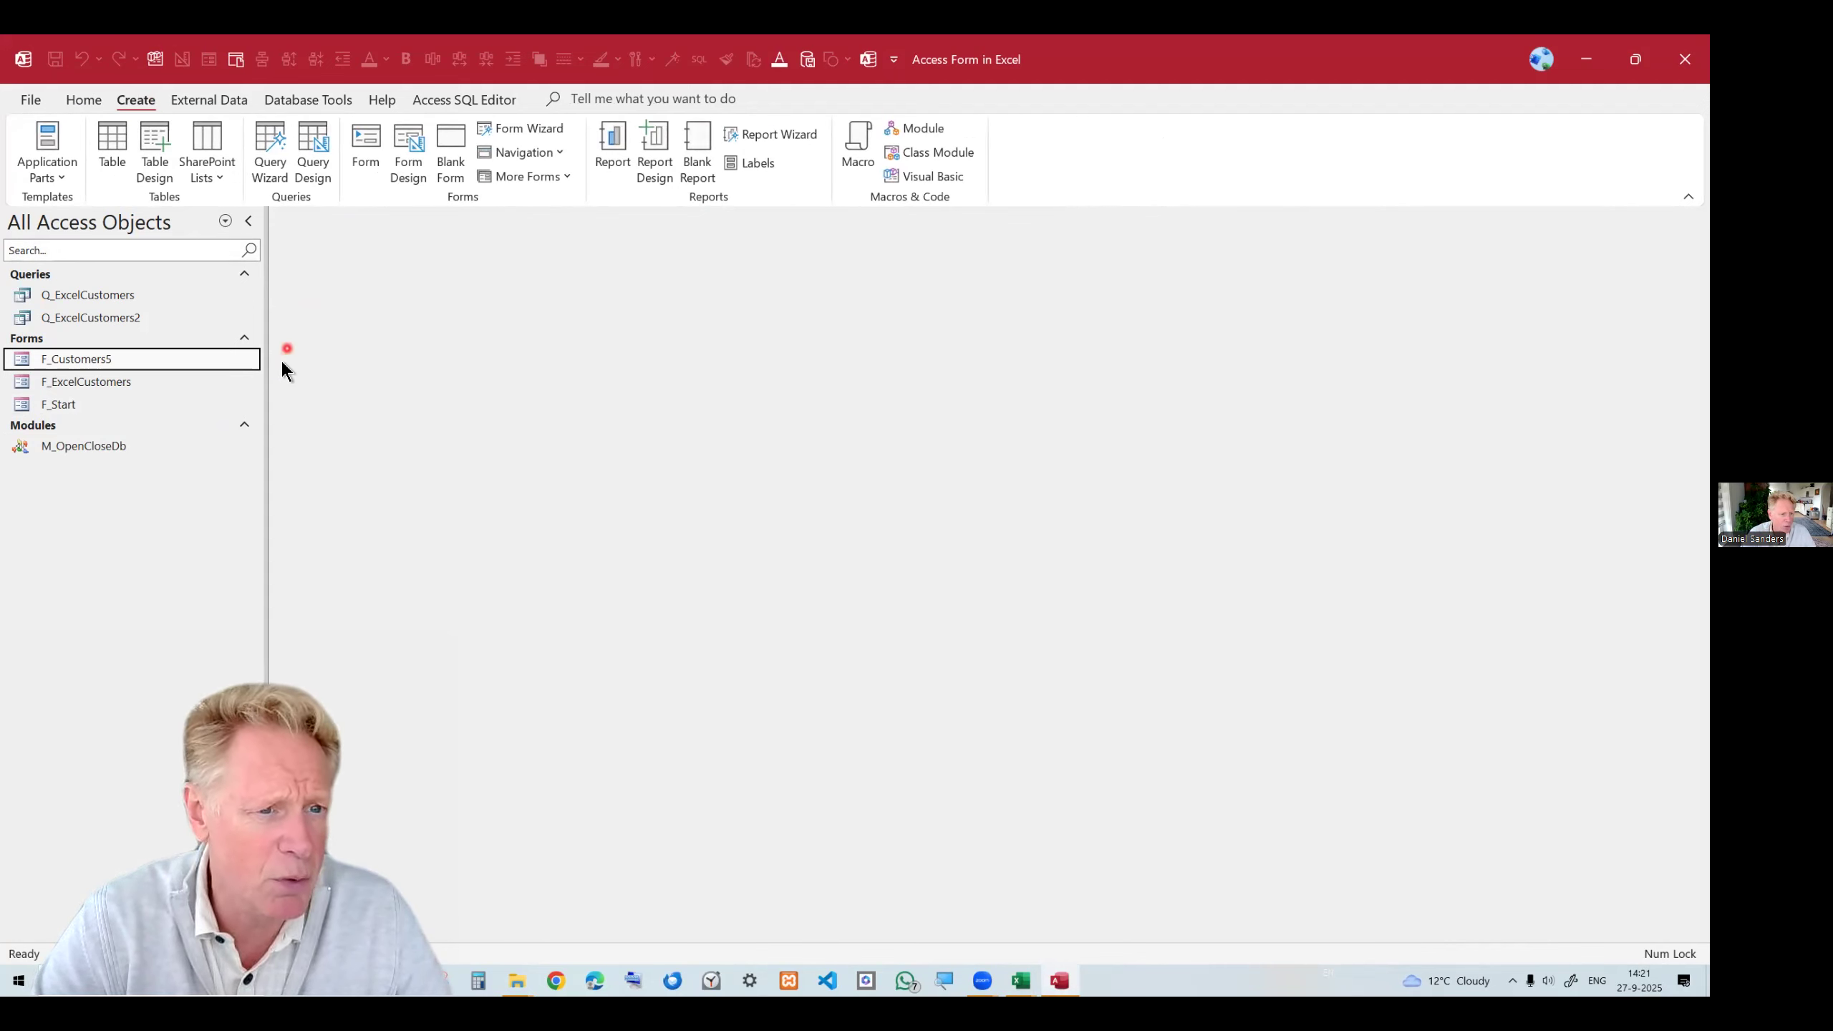
{"action": "left_click", "coordinate": [313, 148]}
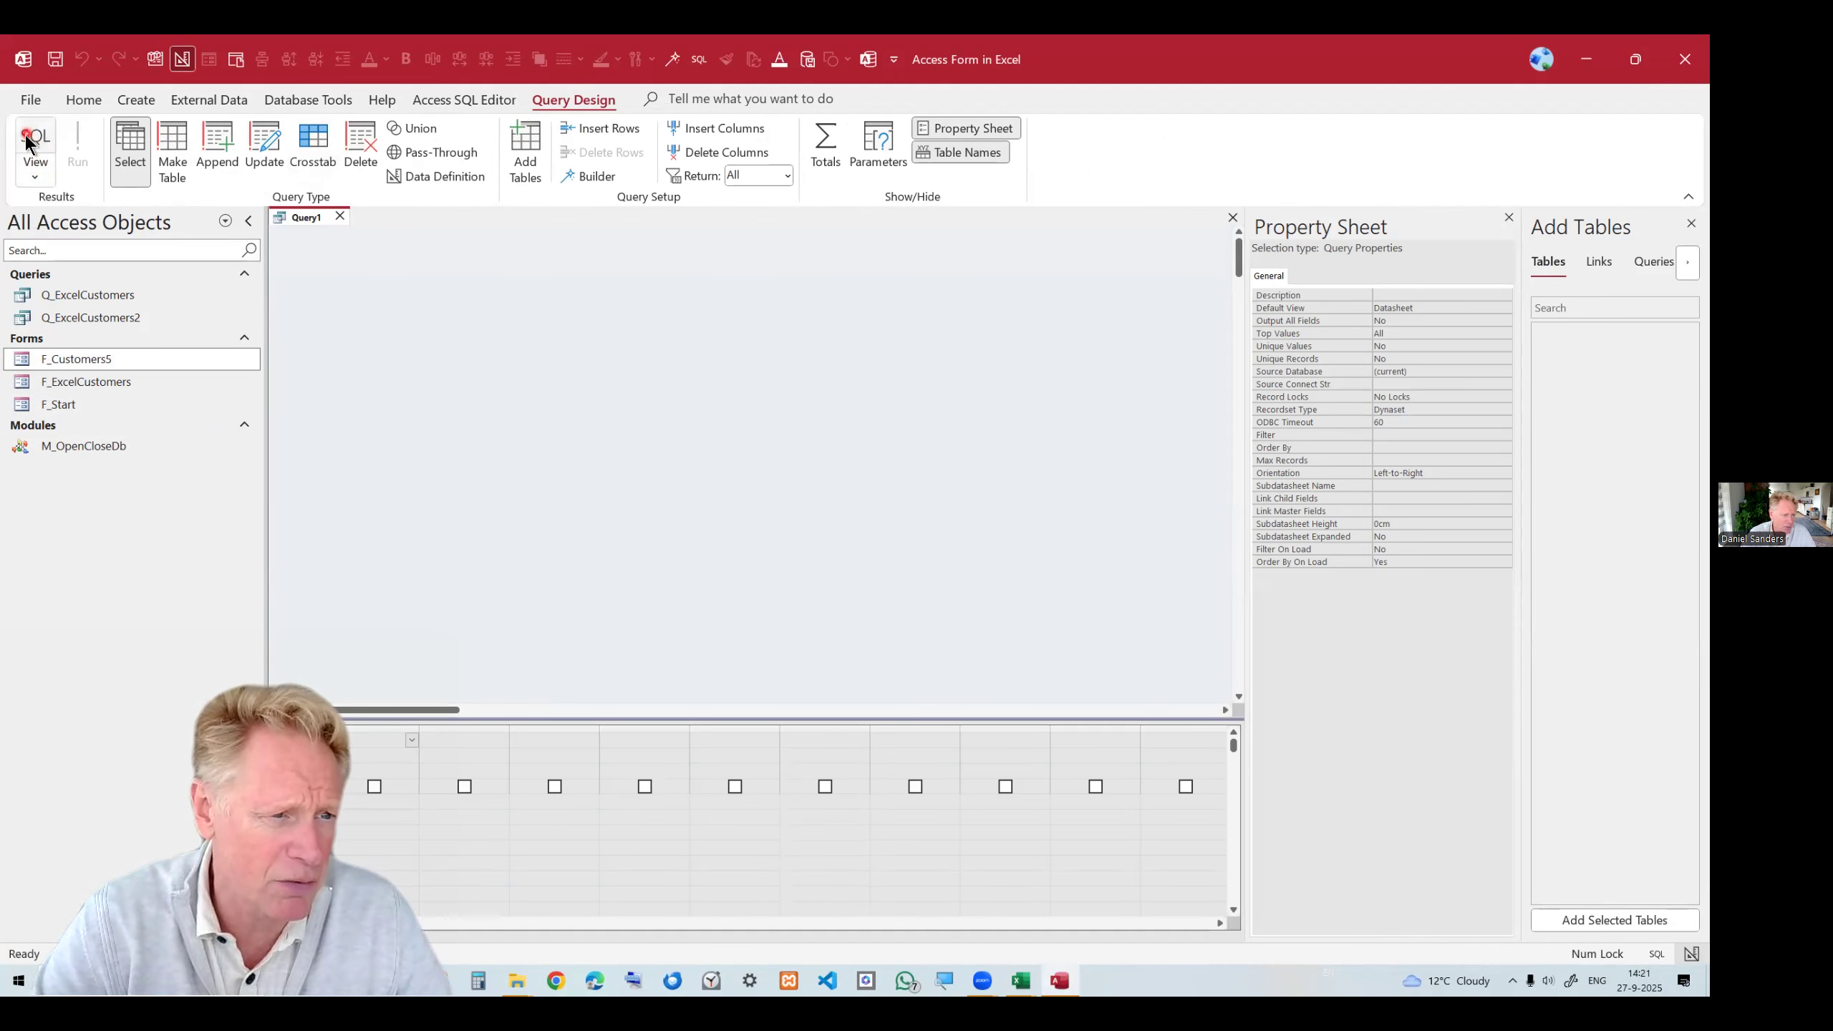
{"action": "left_click", "coordinate": [27, 142]}
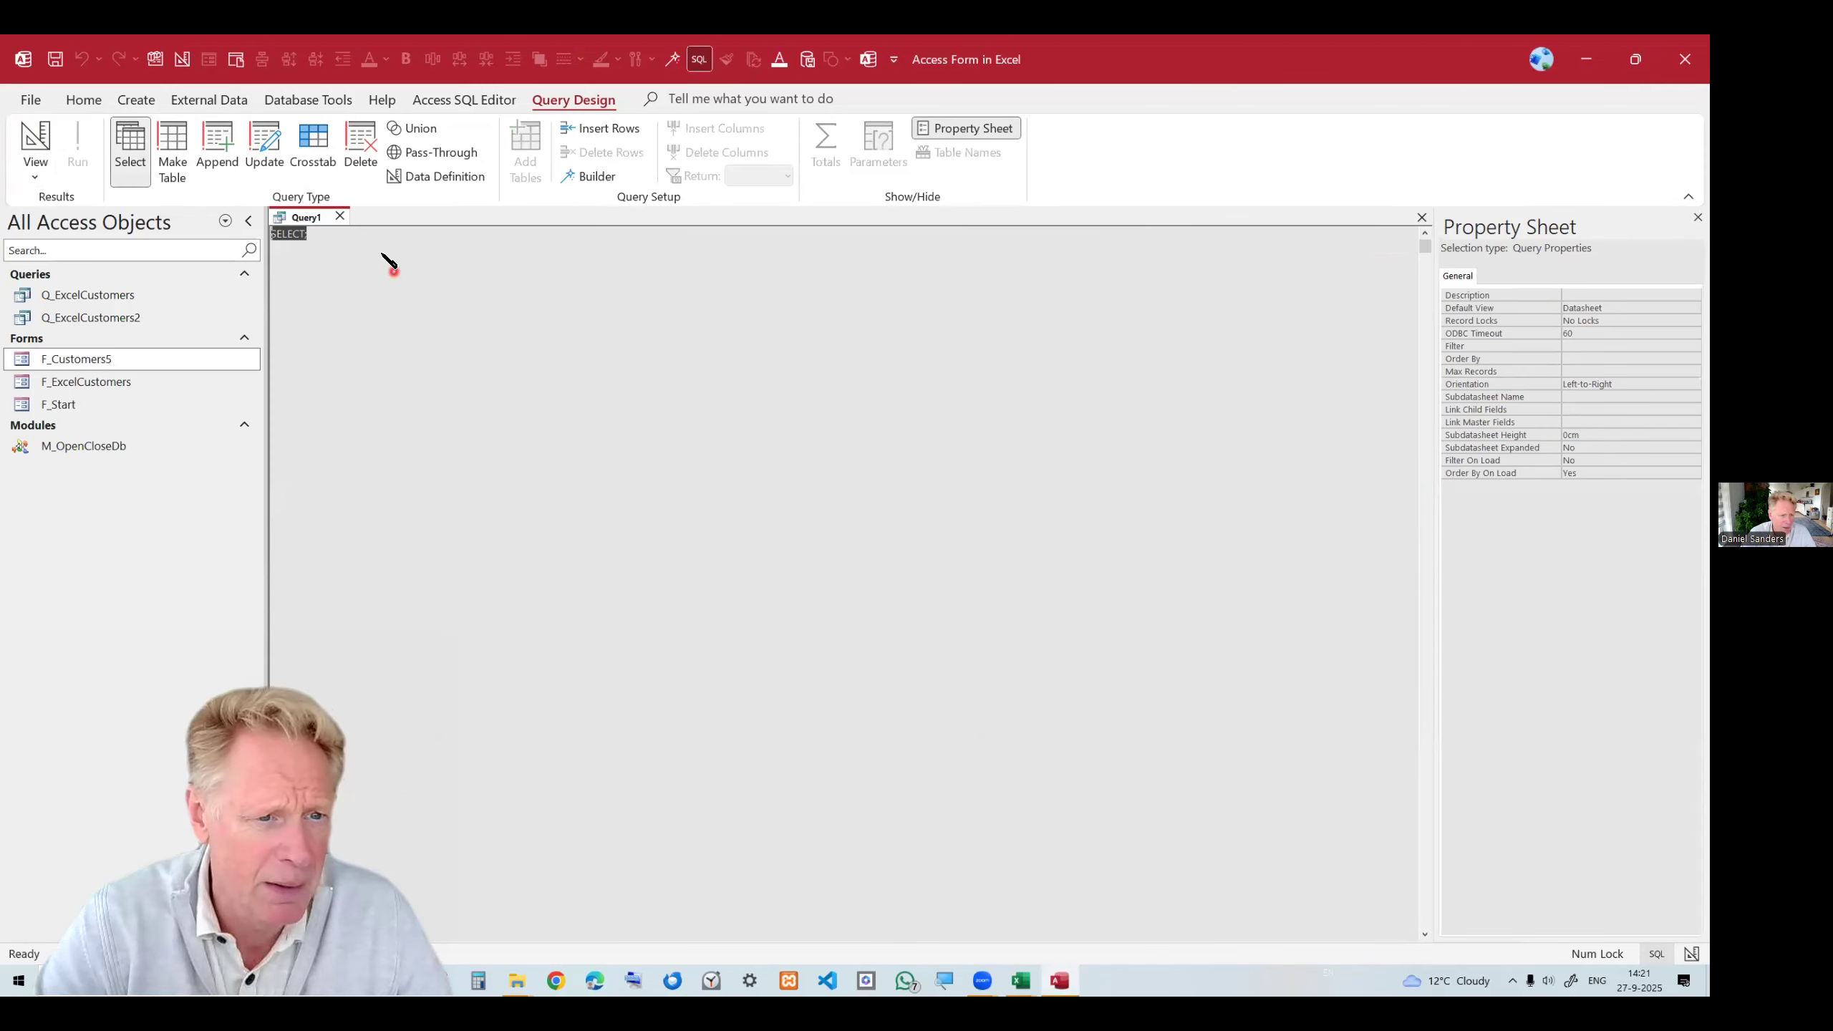
{"action": "key", "text": "ctrl+v"}
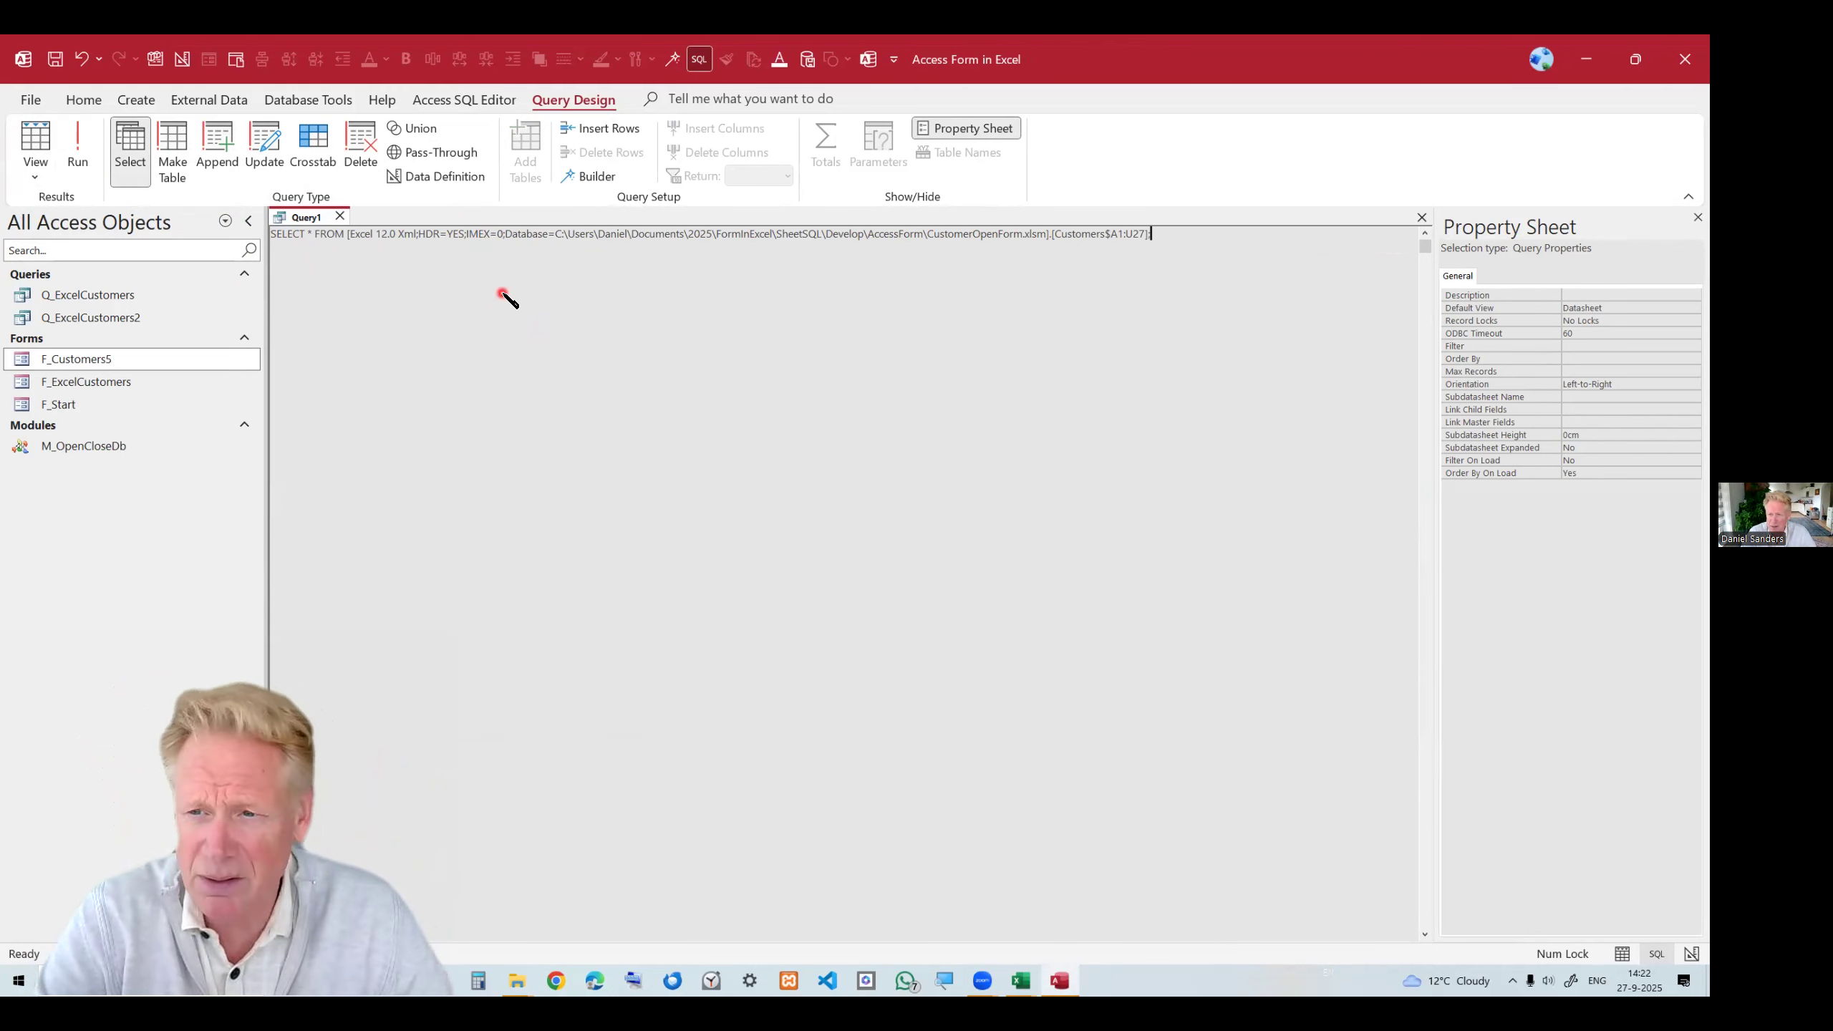
{"action": "left_click", "coordinate": [36, 137]}
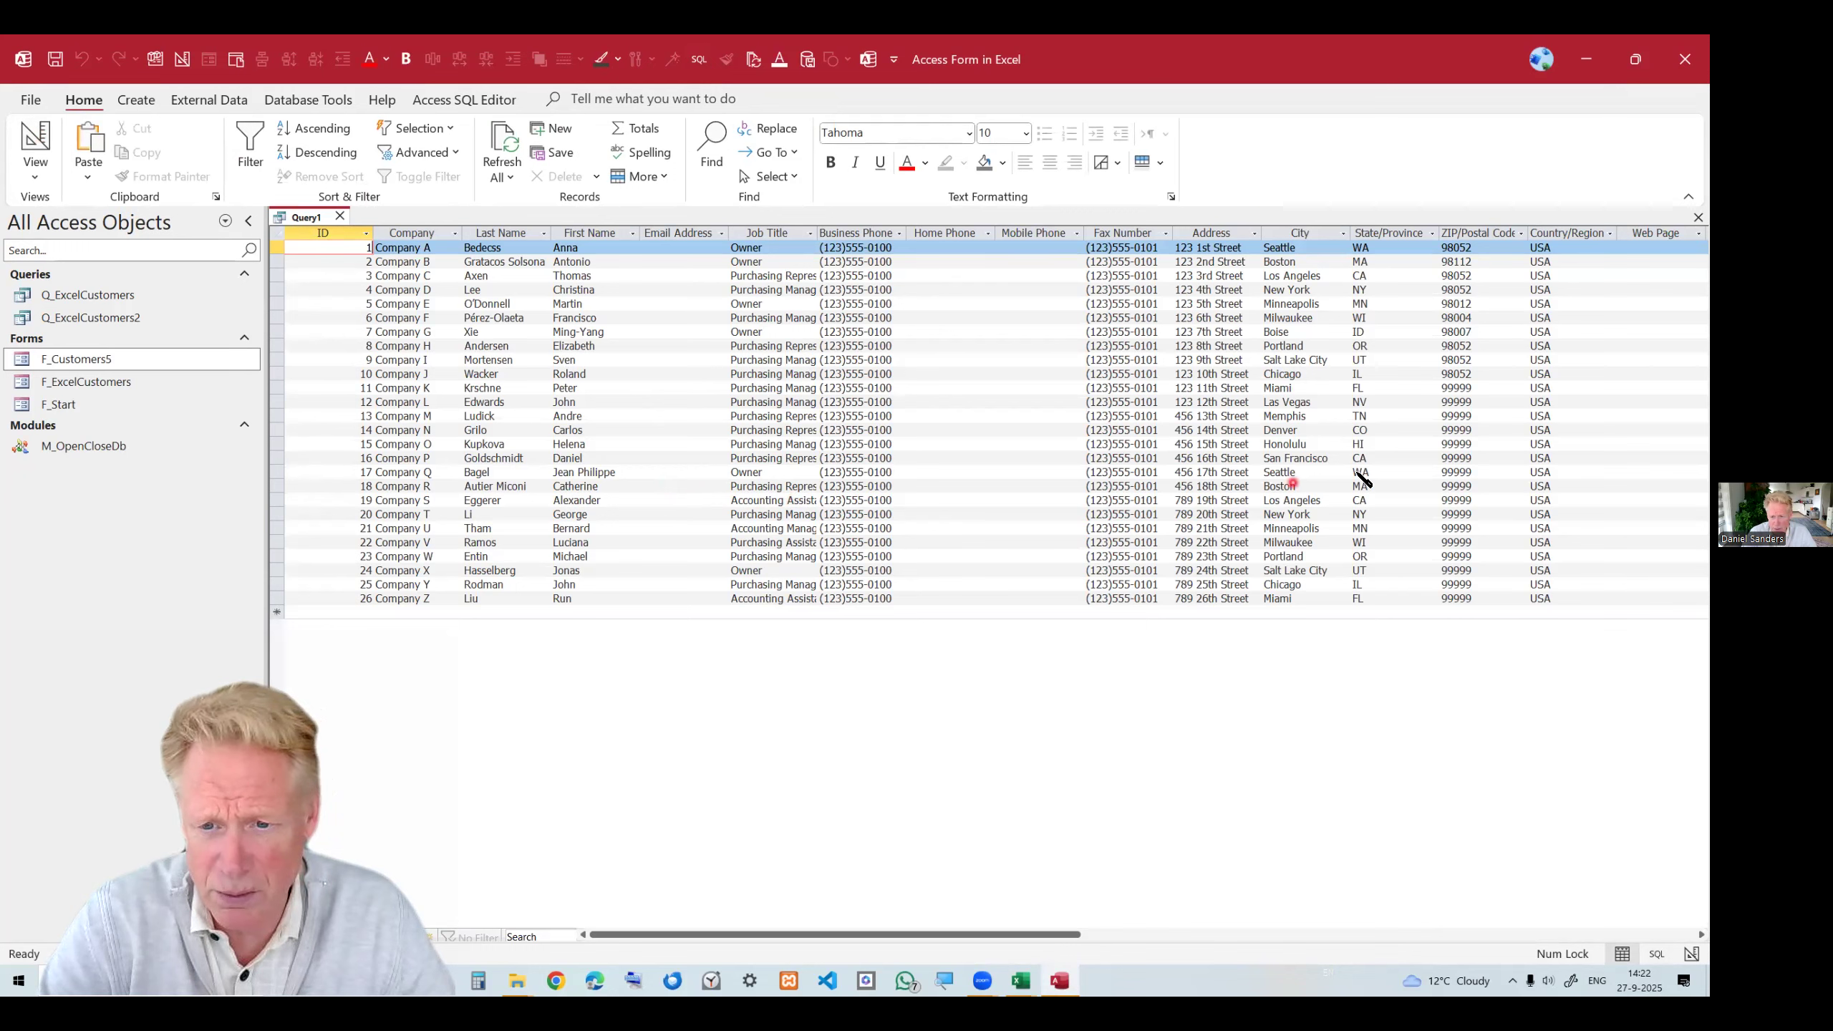
Browse the customer records returned by the new query.
{"action": "left_click", "coordinate": [440, 555]}
{"action": "left_click", "coordinate": [439, 541]}
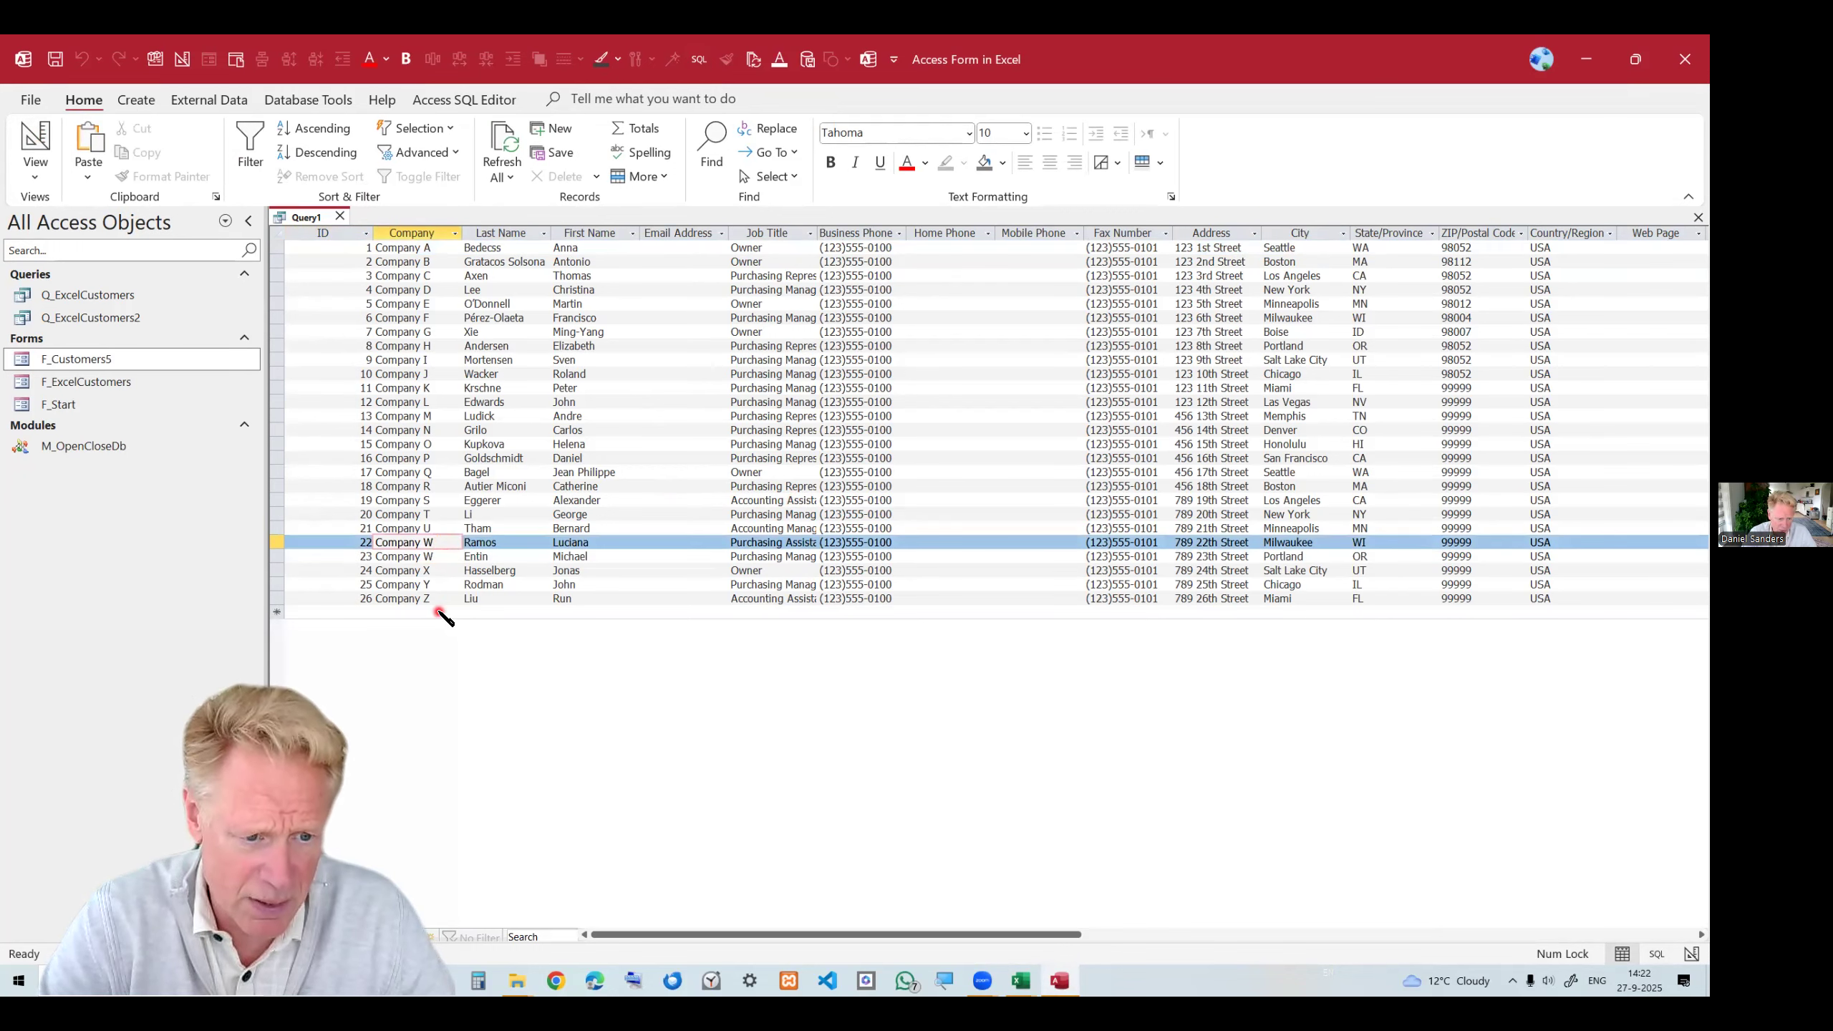
{"action": "left_click", "coordinate": [441, 612]}
{"action": "left_click", "coordinate": [451, 570]}
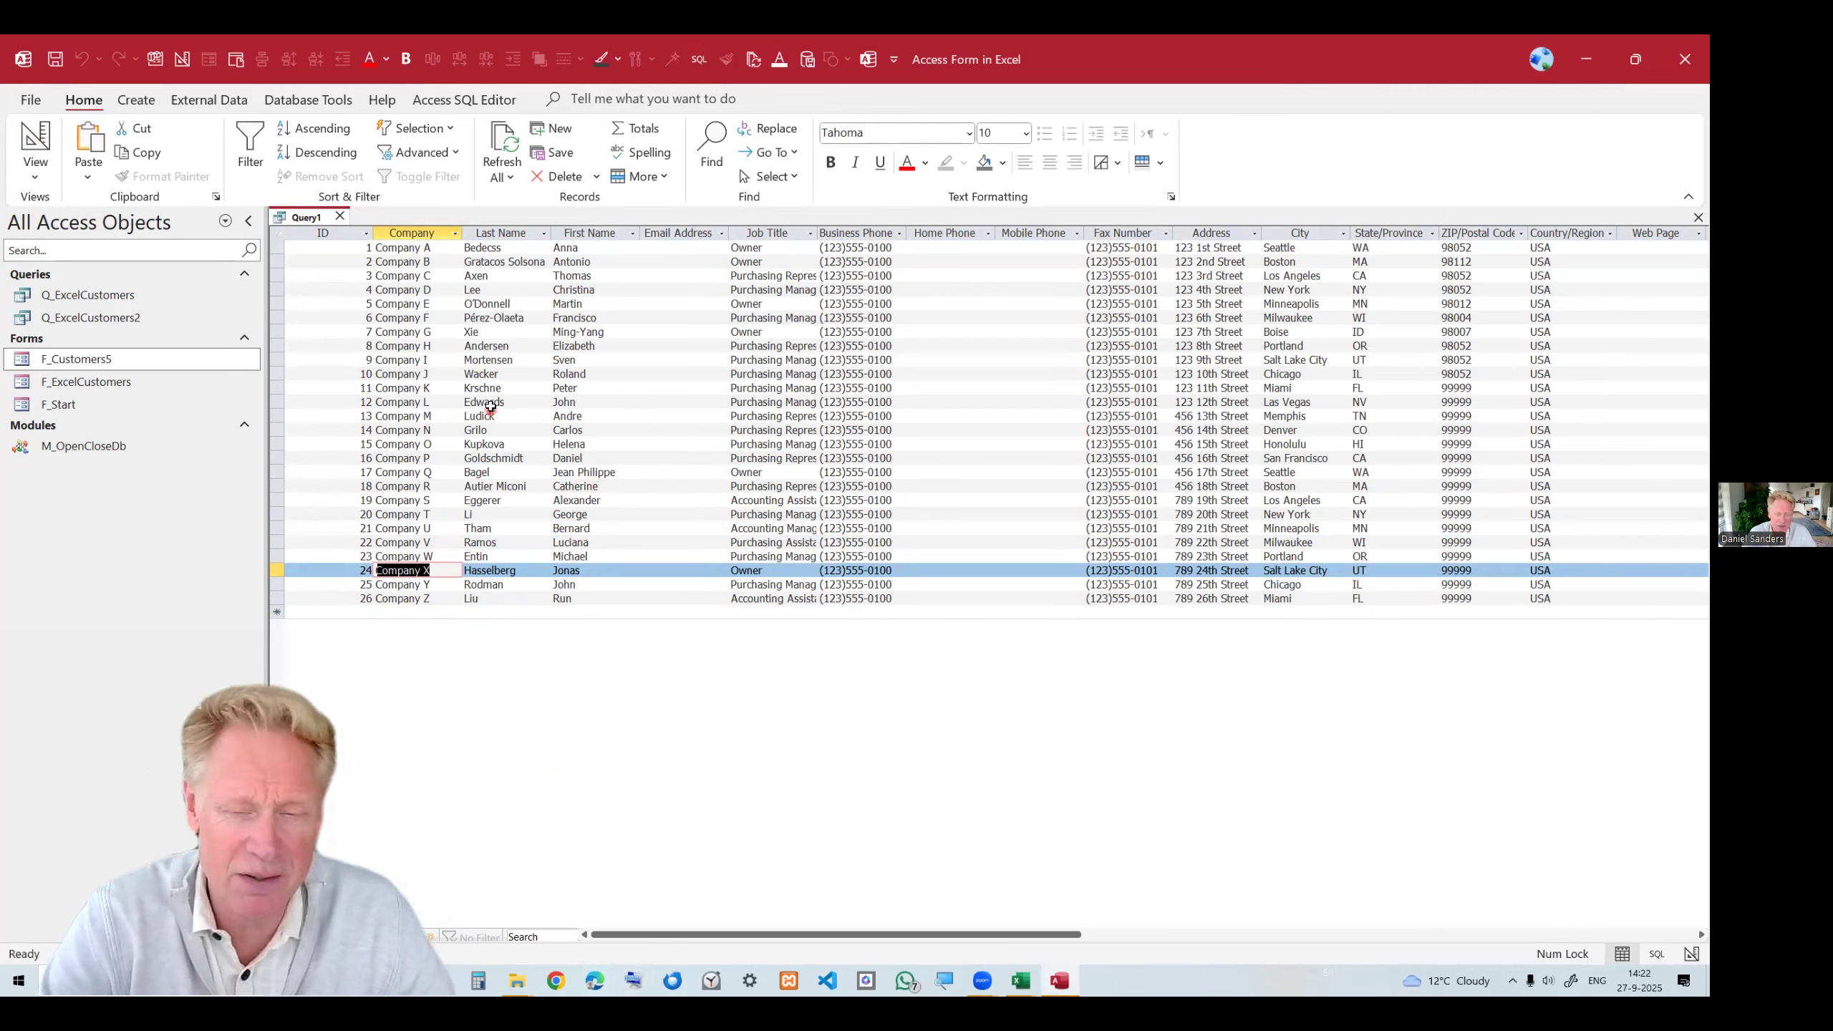
Close the new query and save it as Q_Test2.
{"action": "left_click", "coordinate": [341, 216]}
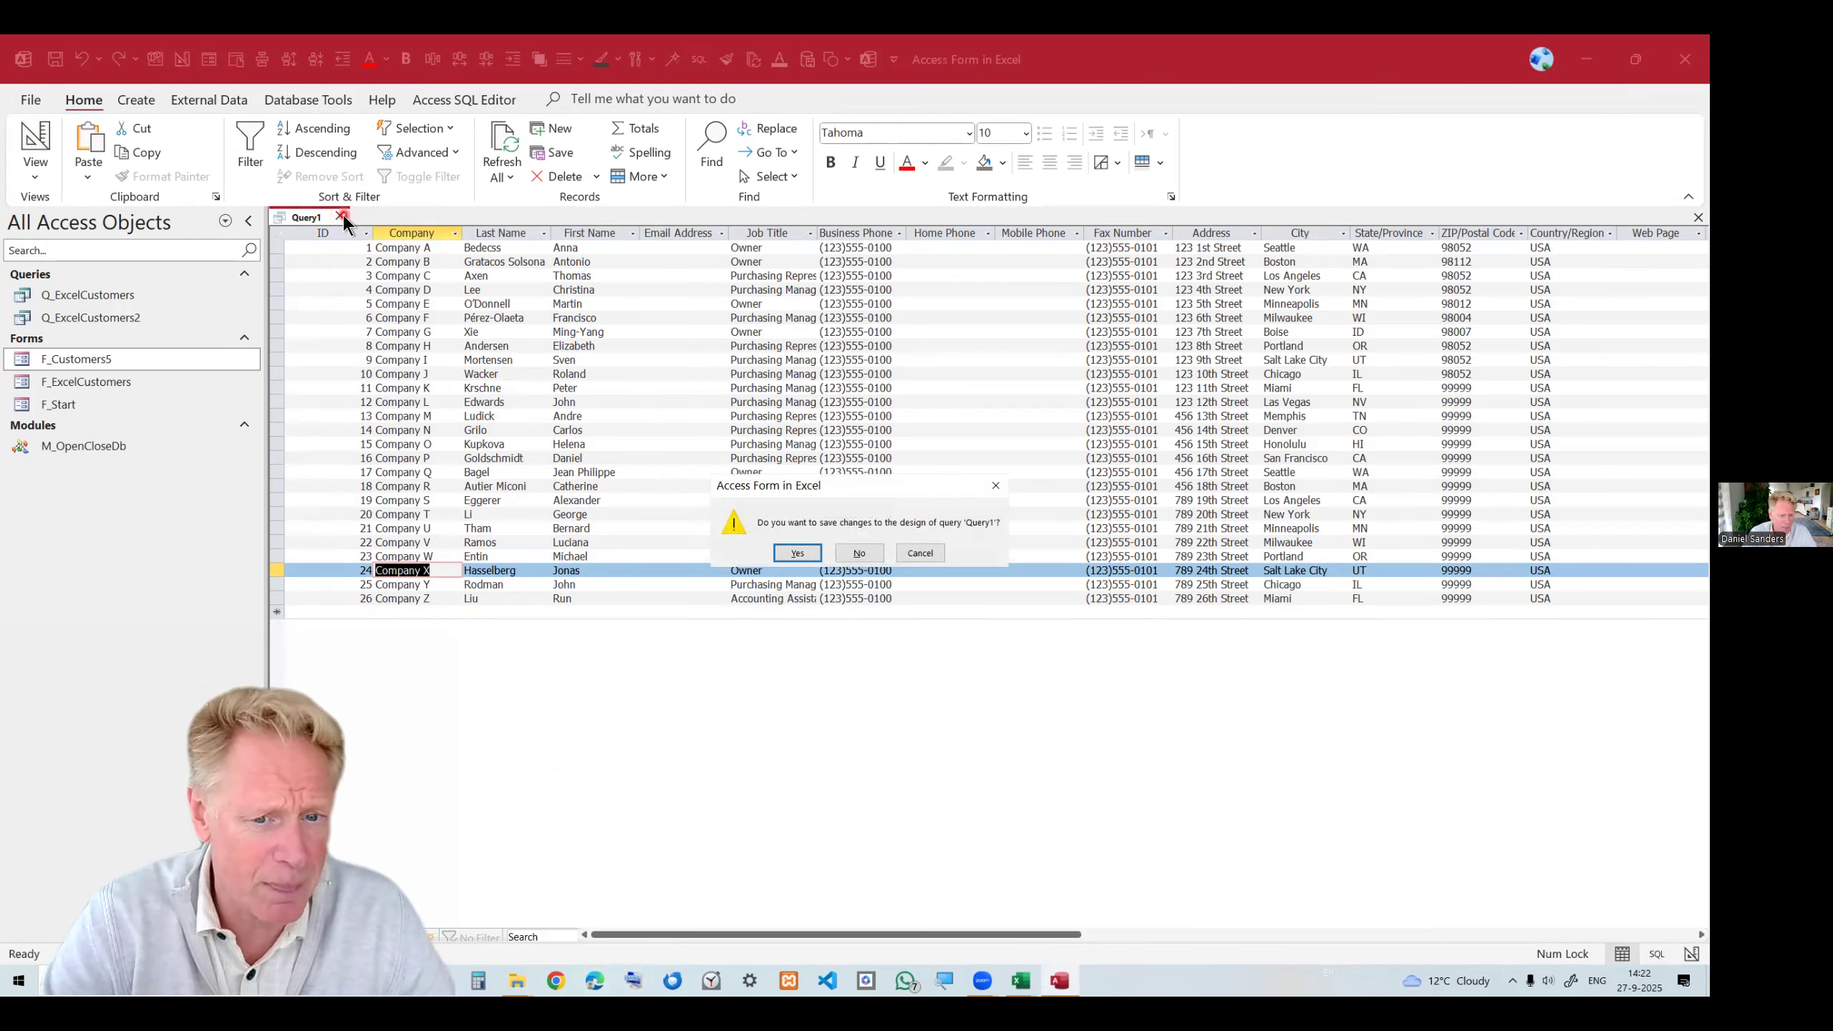
{"action": "left_click", "coordinate": [806, 556]}
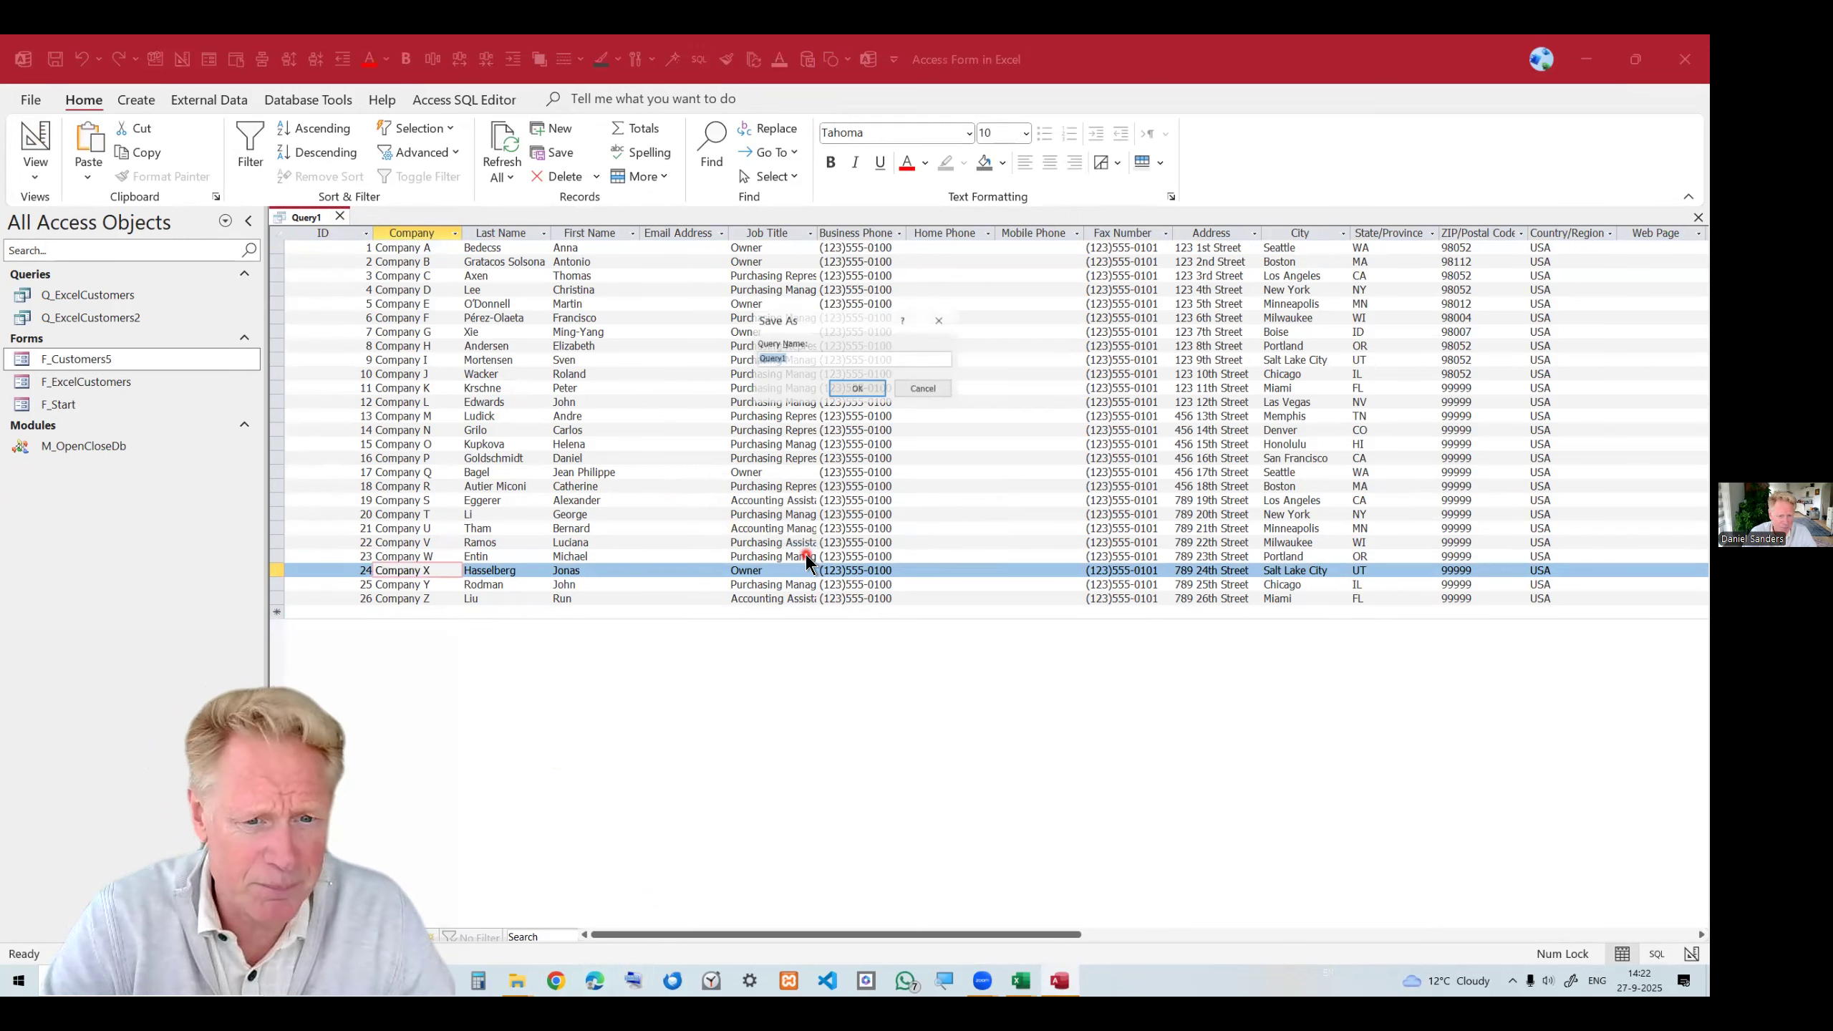
{"action": "type", "text": "Q_E"}
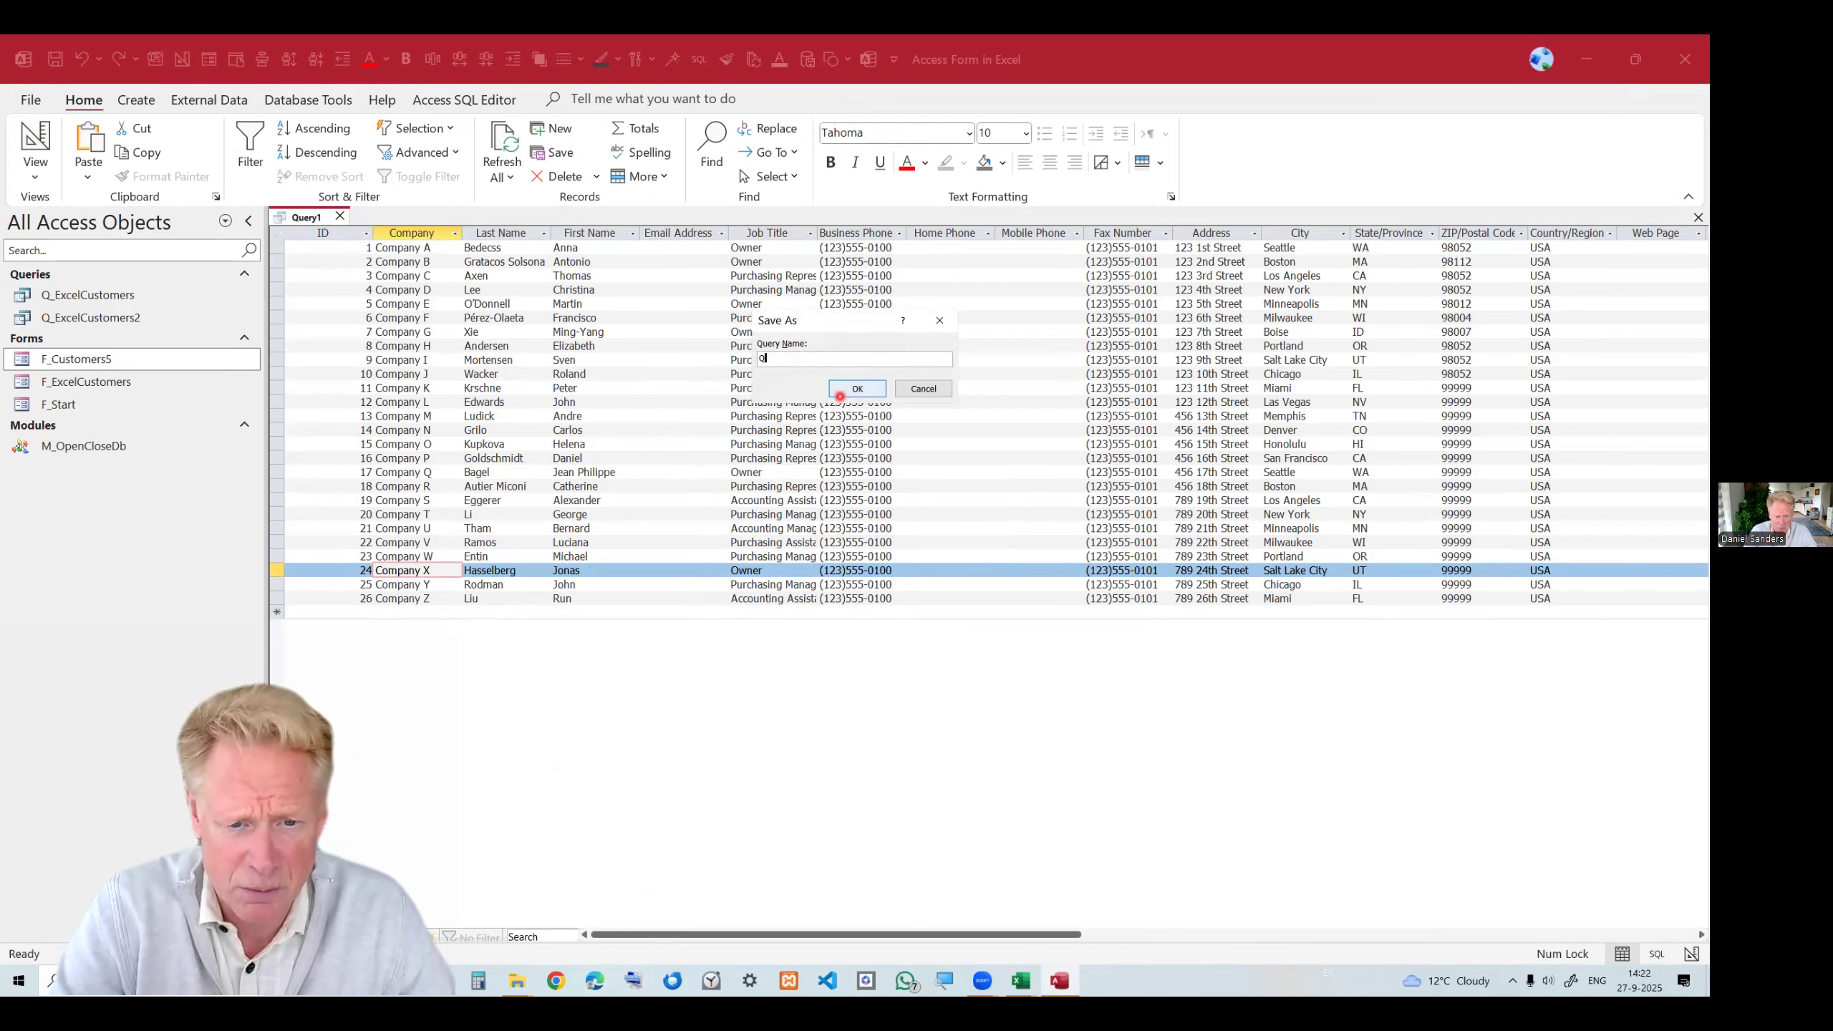
{"action": "type", "text": "Test2"}
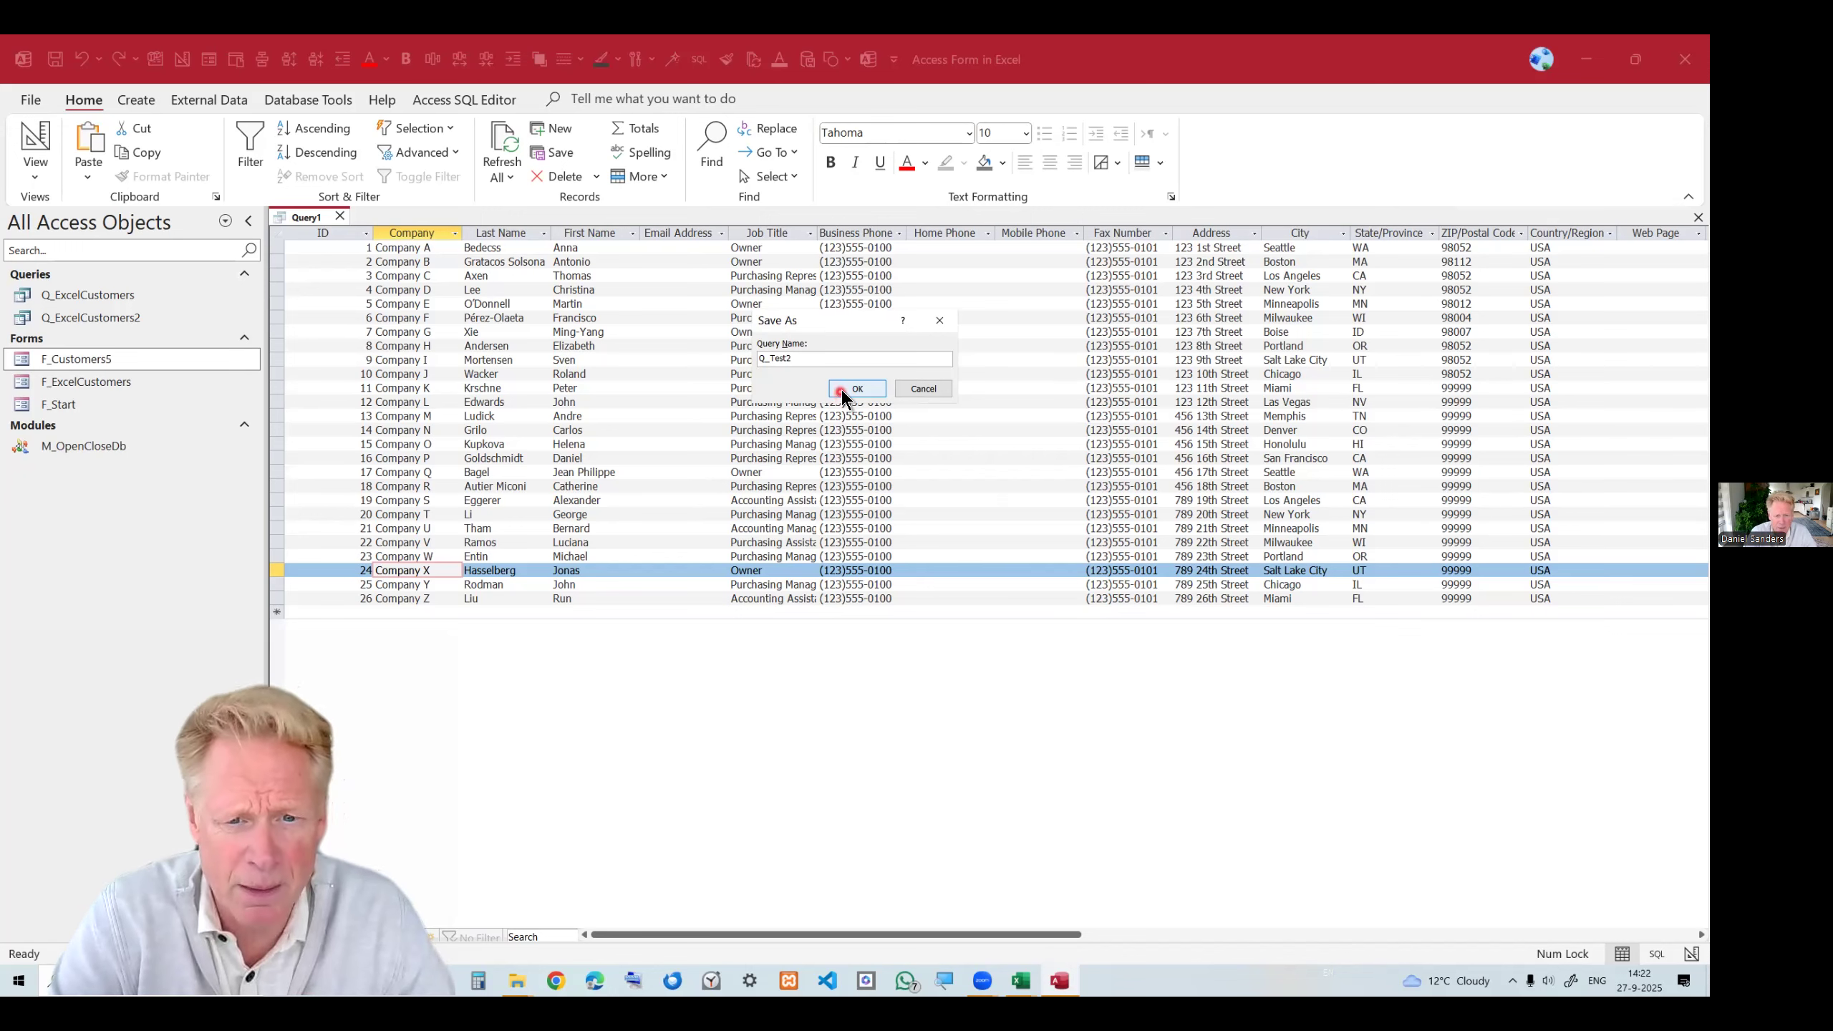
{"action": "left_click", "coordinate": [852, 389]}
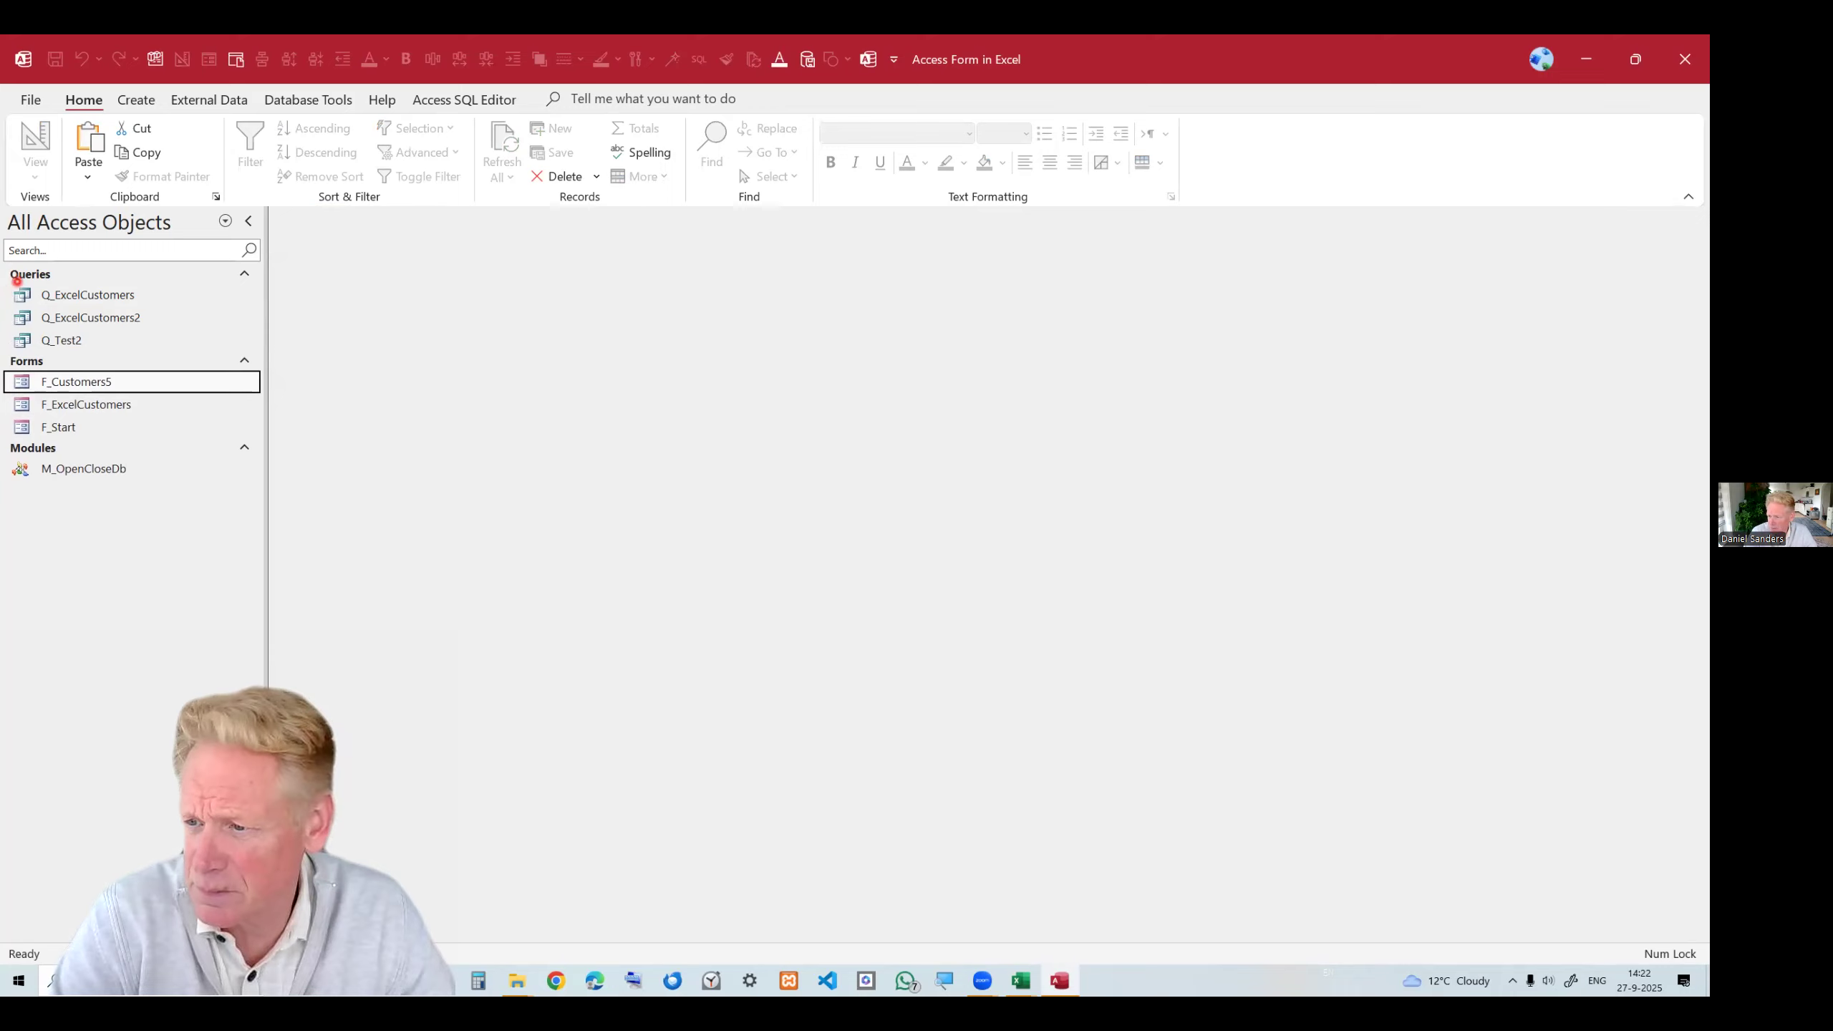
Open the Q_Test2 query to review its records, then close it.
{"action": "key", "text": "alt+Tab"}
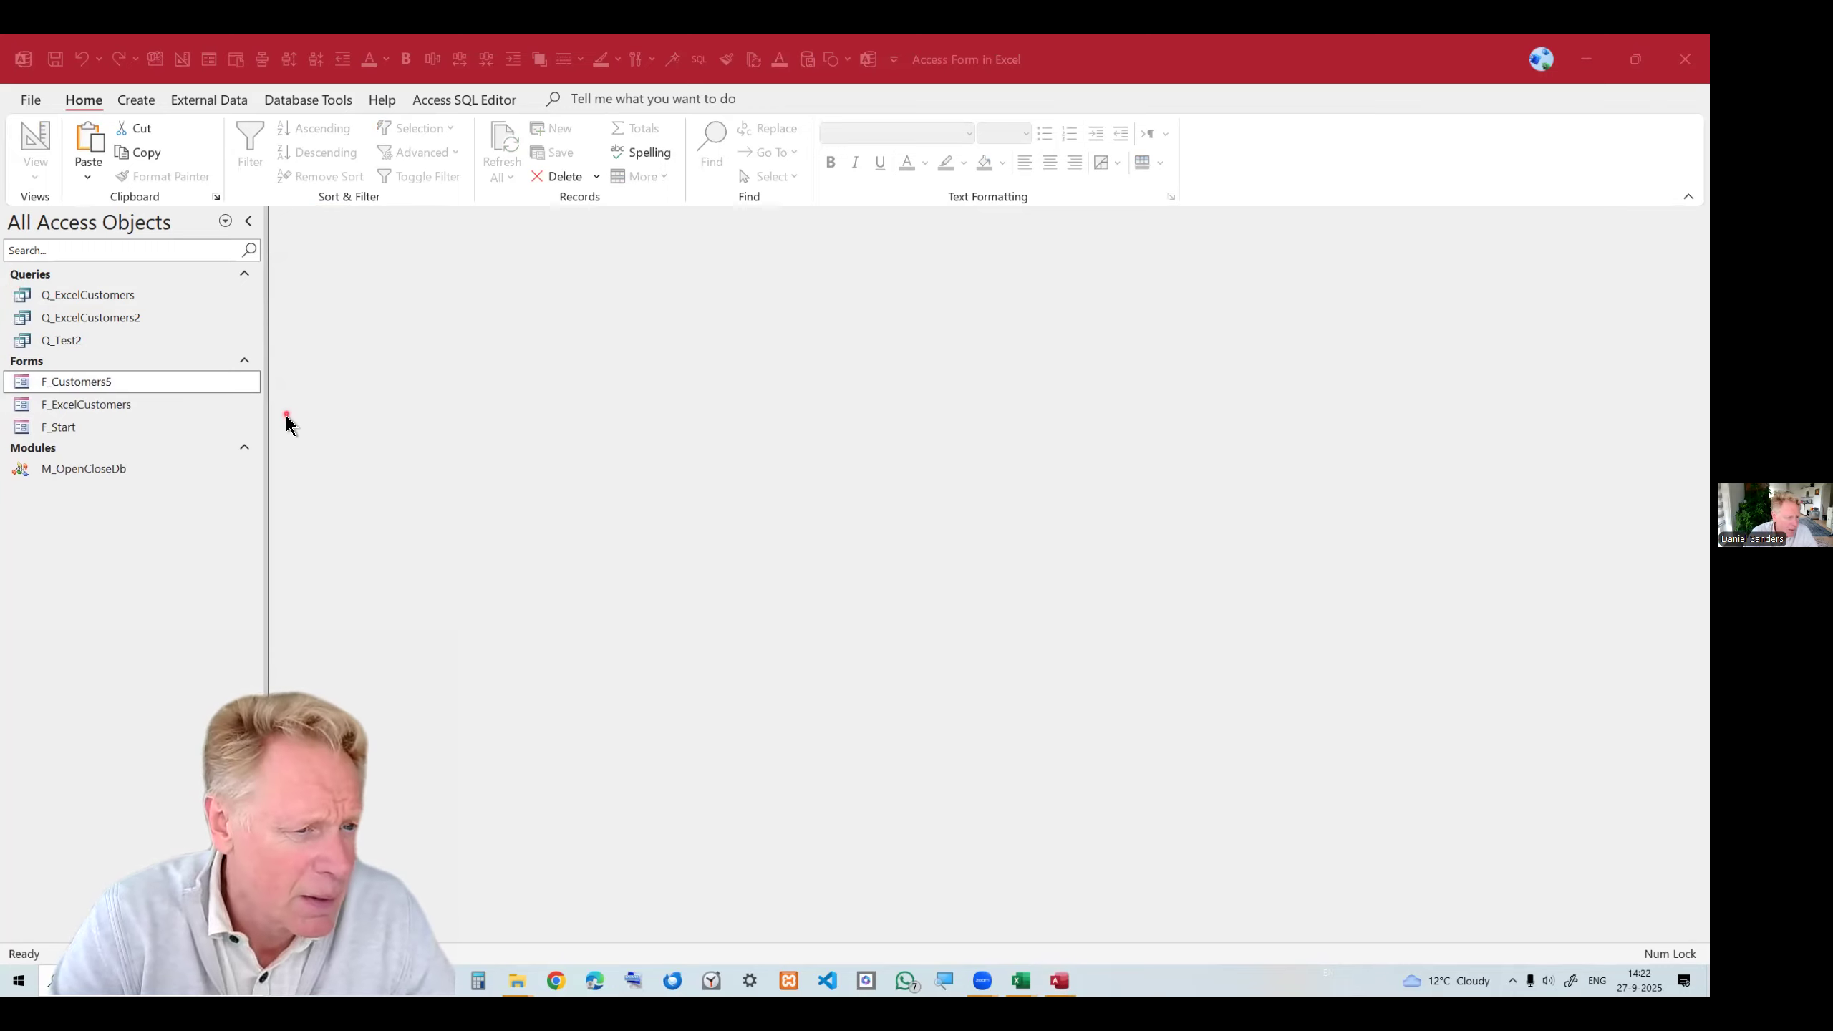
{"action": "double_click", "coordinate": [100, 342]}
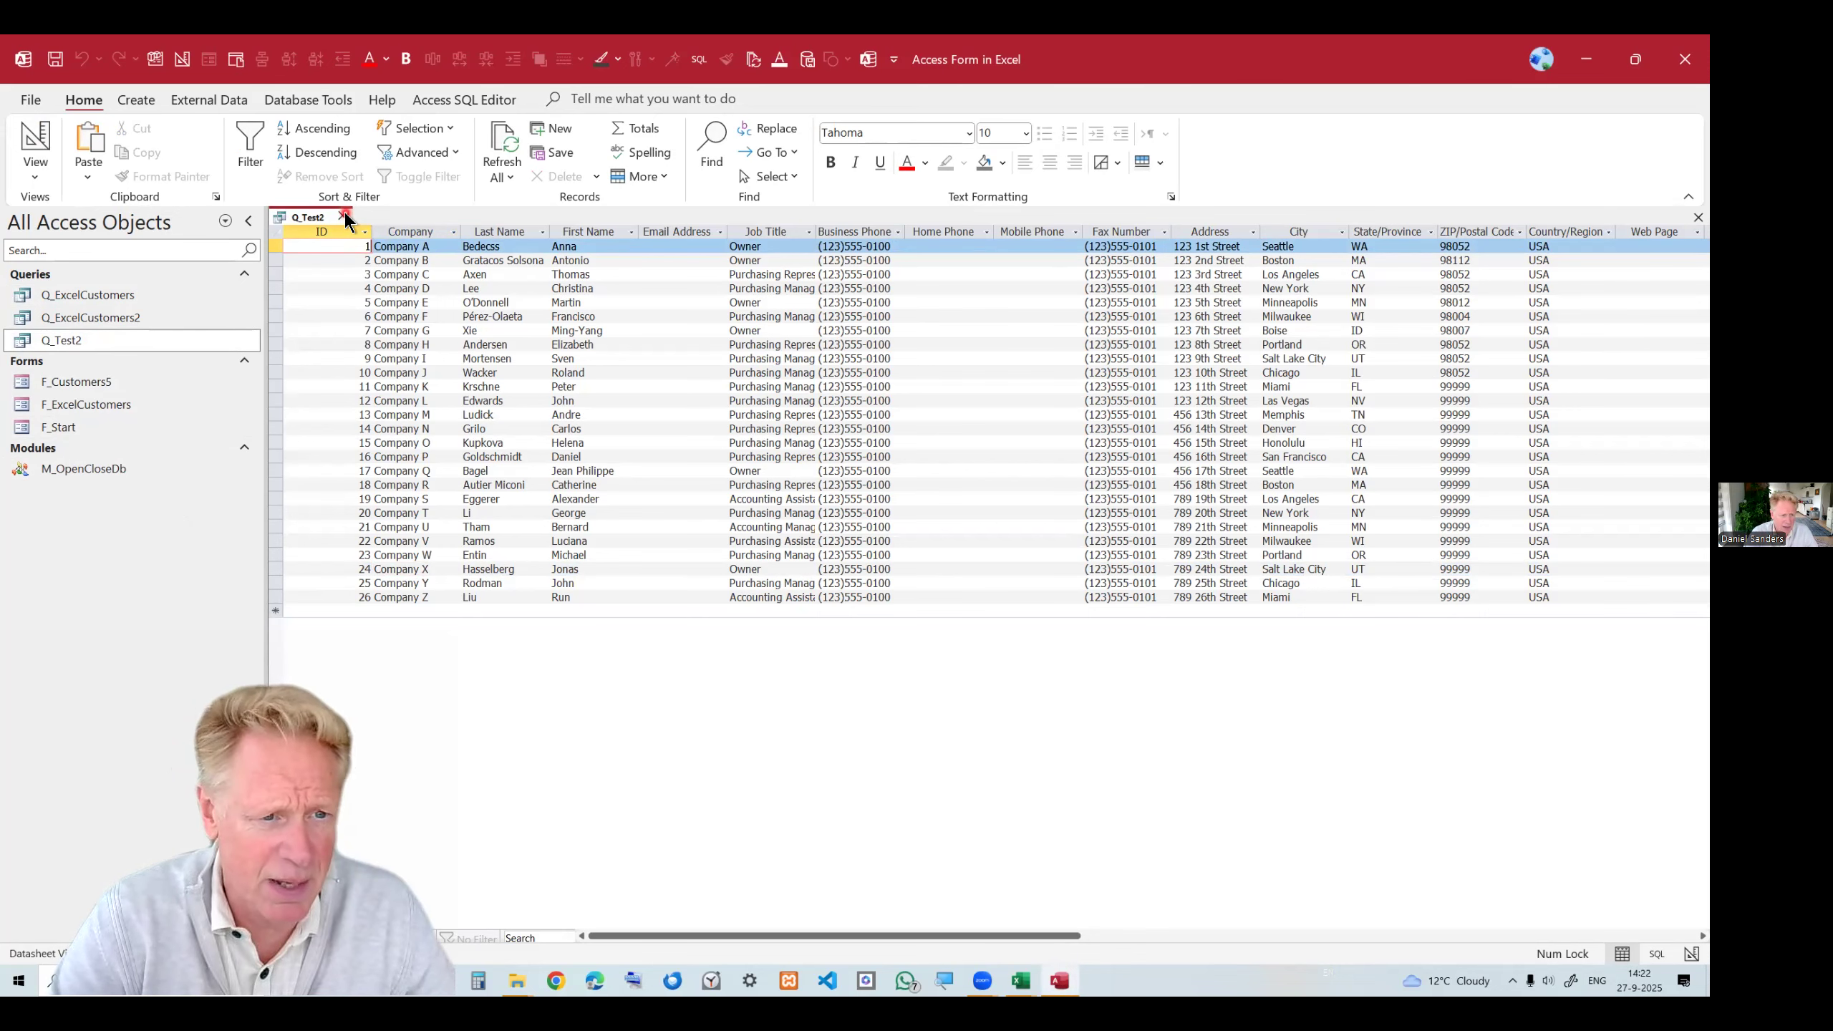
{"action": "left_click", "coordinate": [344, 216]}
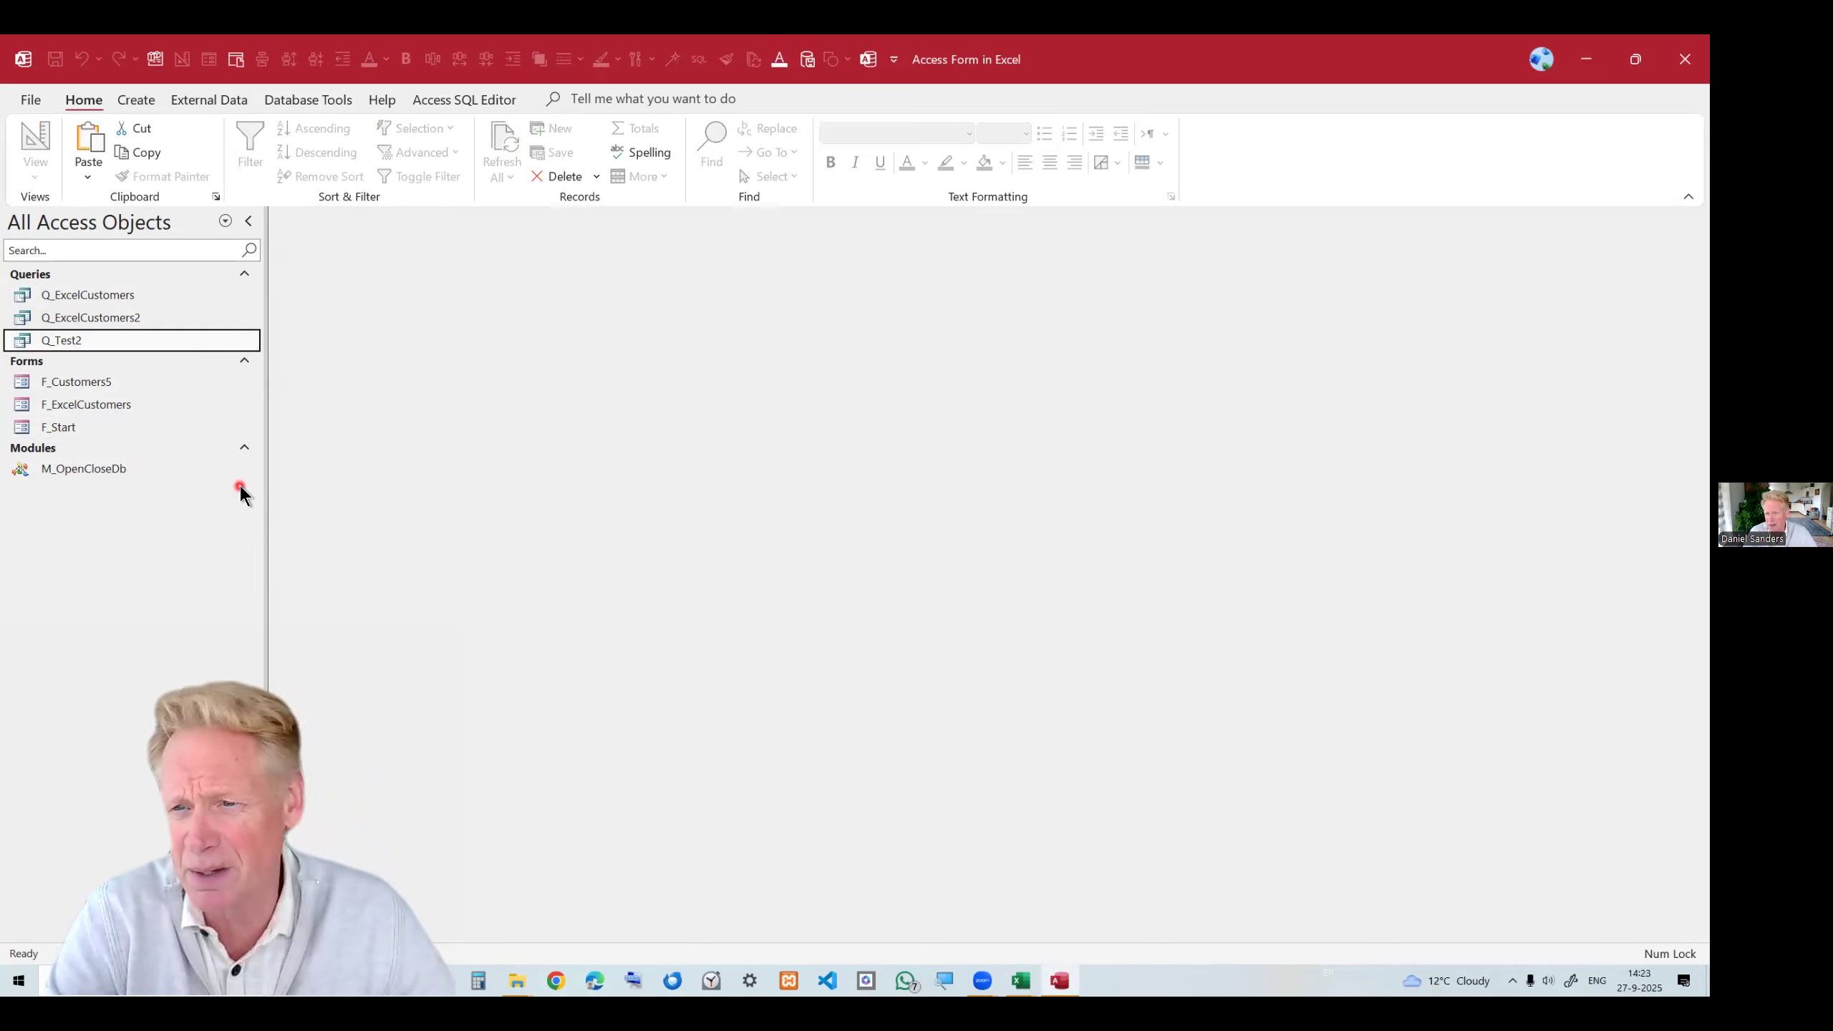
{"action": "left_click", "coordinate": [230, 97]}
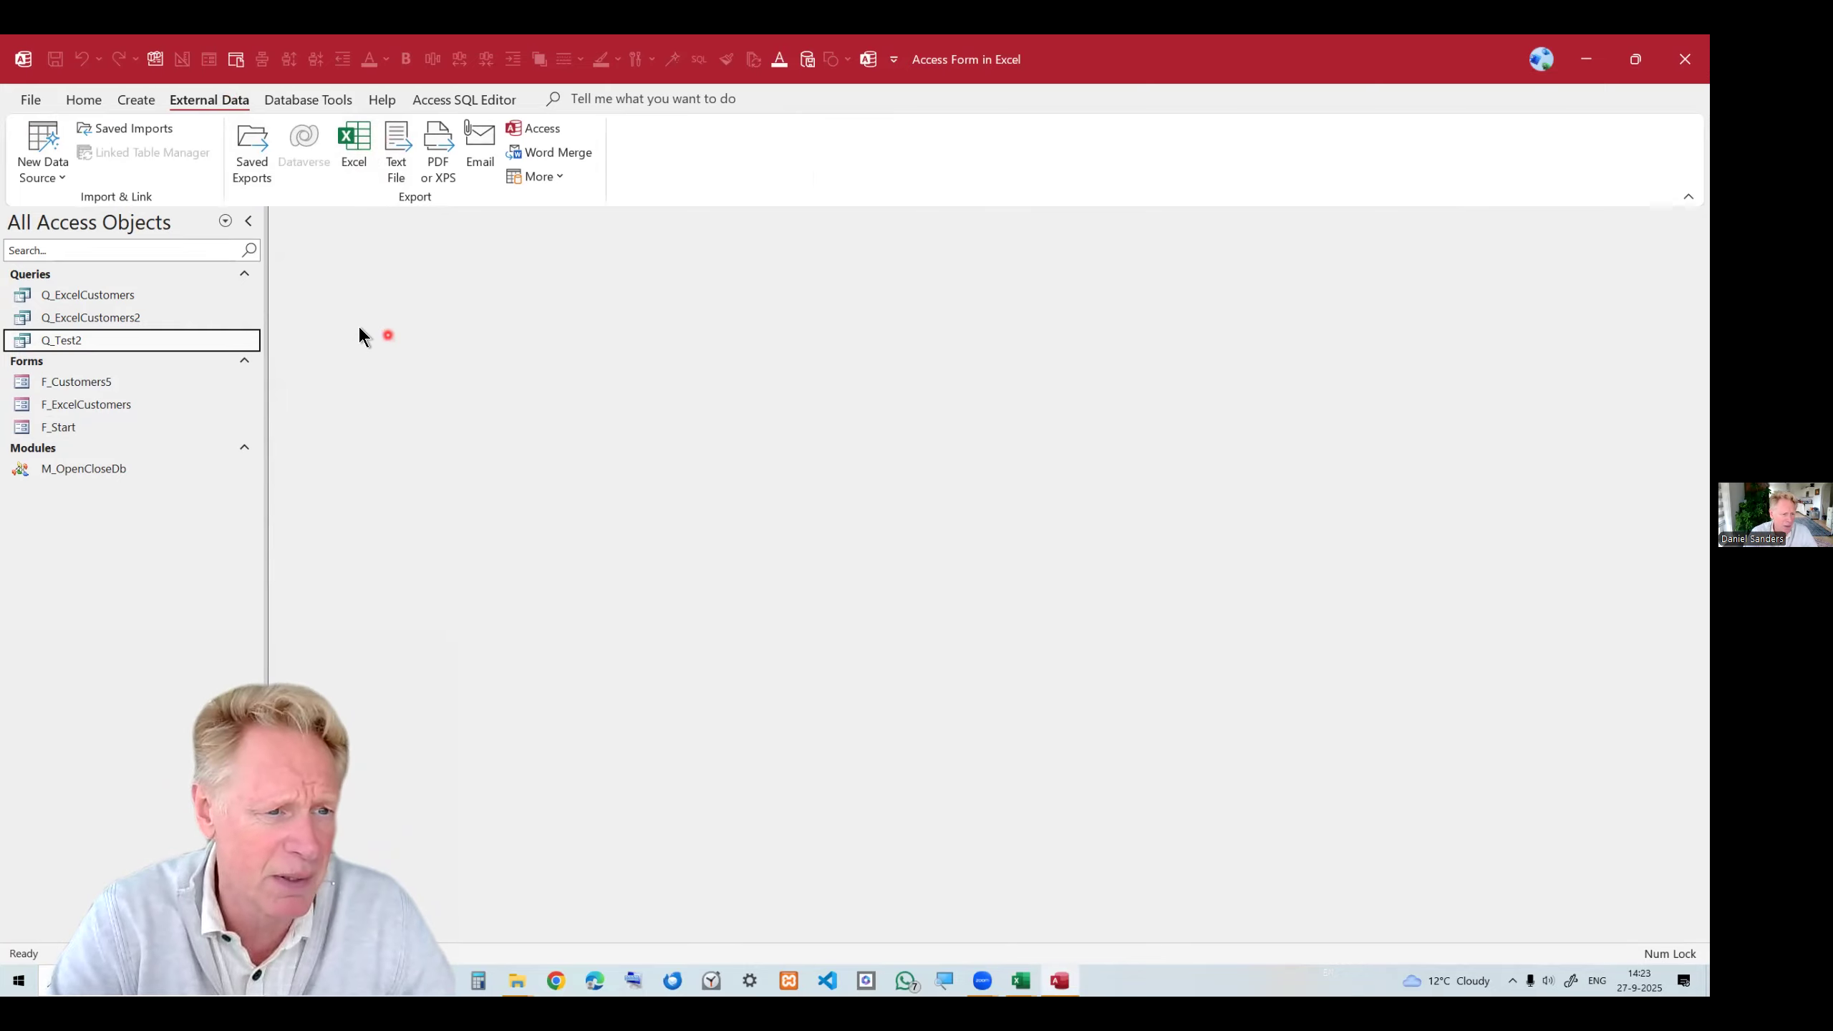
{"action": "left_click", "coordinate": [46, 154]}
{"action": "mouse_move", "coordinate": [145, 210]}
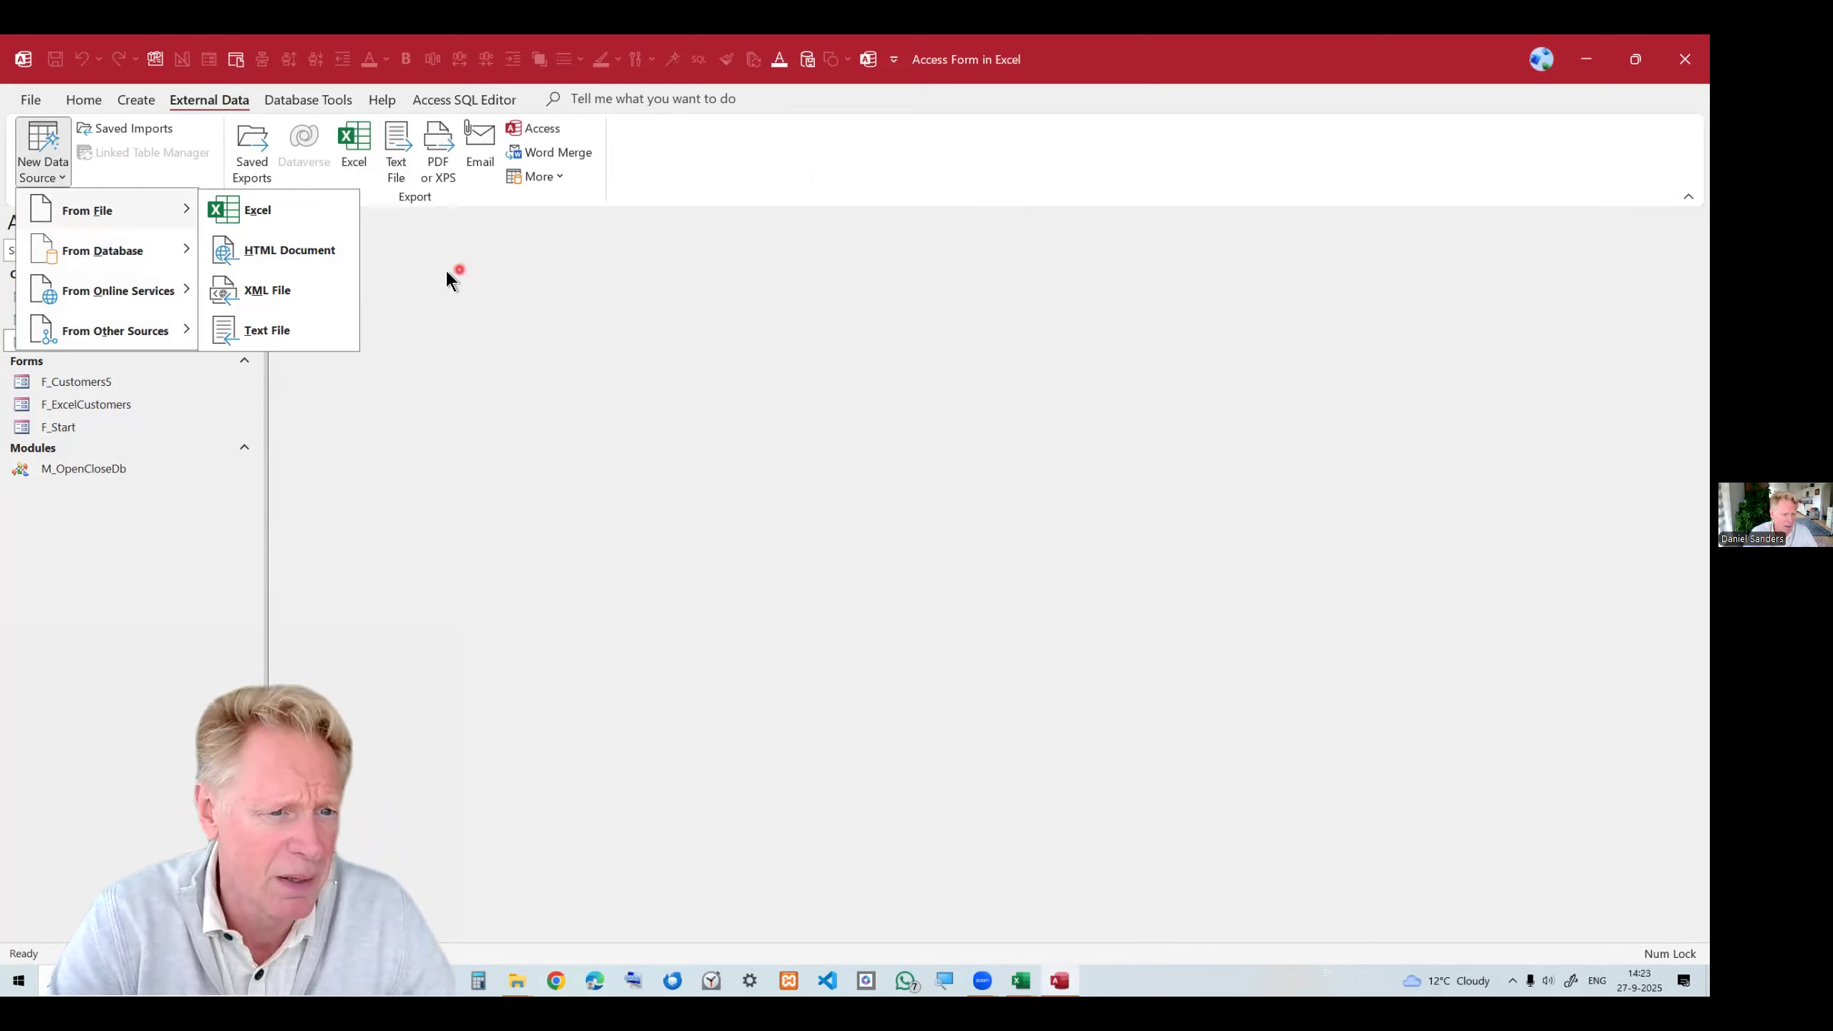
{"action": "left_click", "coordinate": [292, 206]}
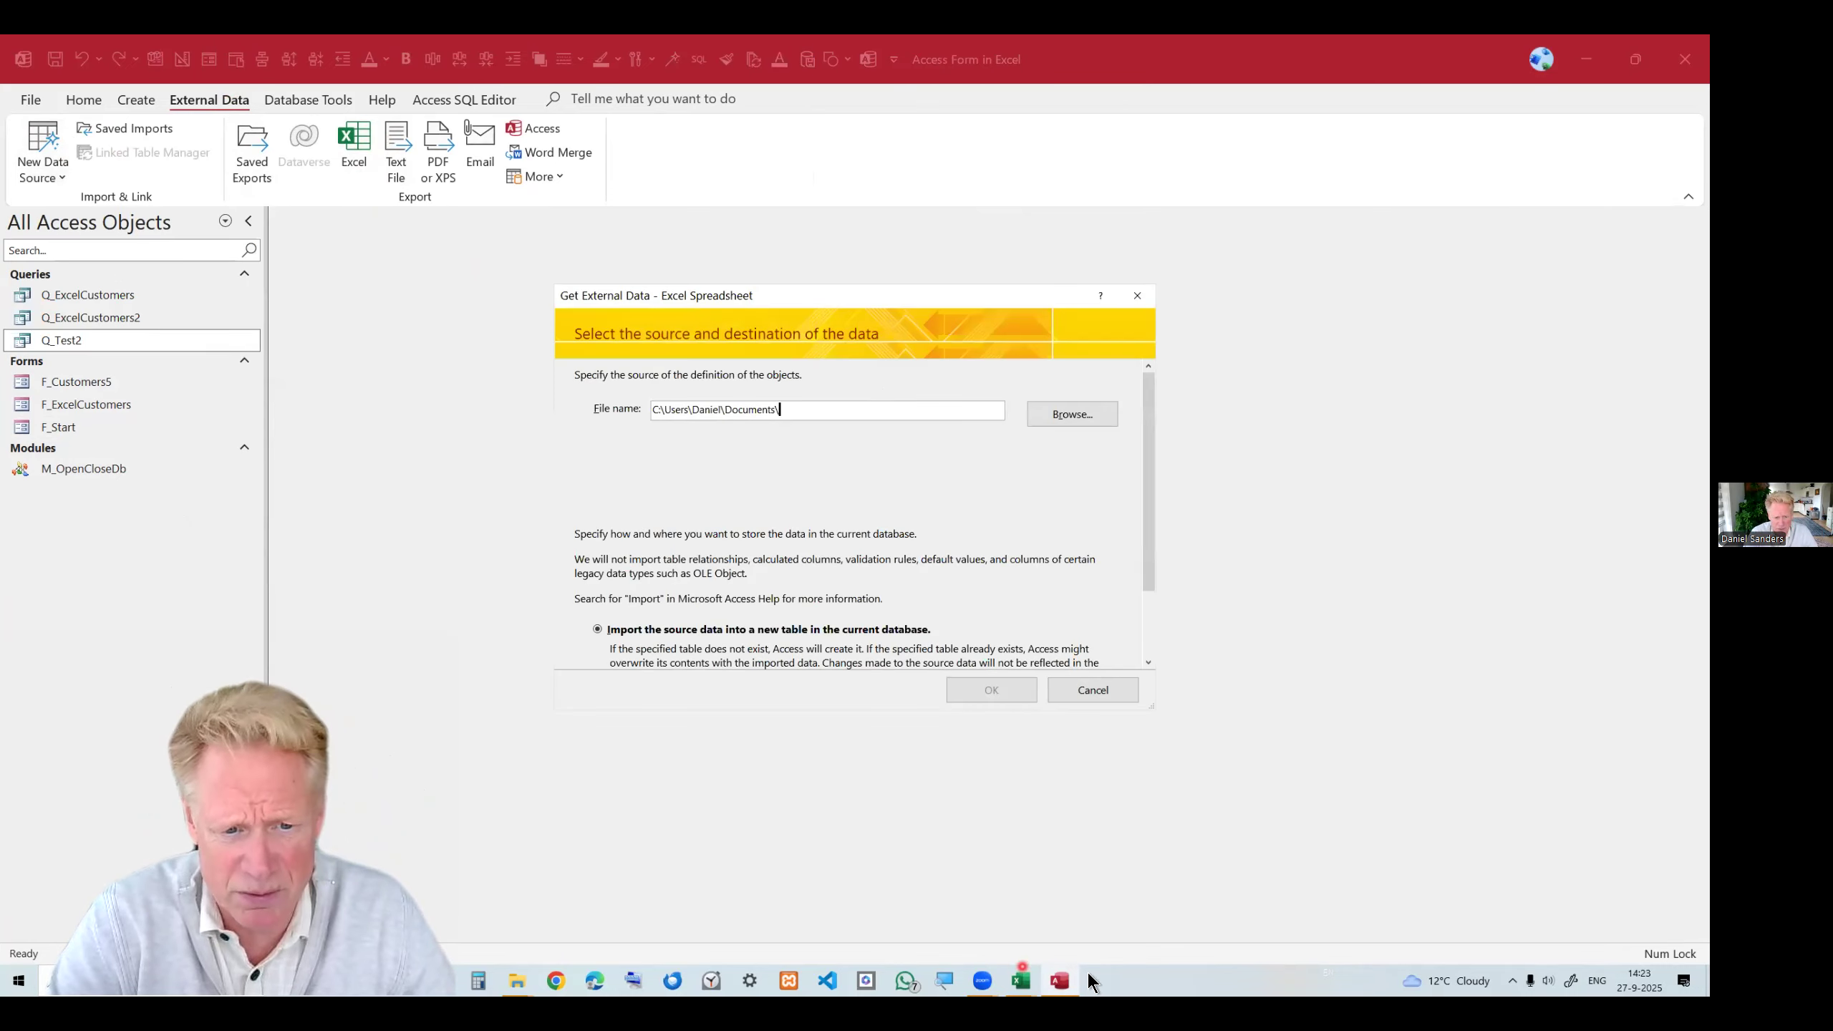
{"action": "scroll", "coordinate": [986, 600], "scroll_direction": "down", "scroll_amount": 2}
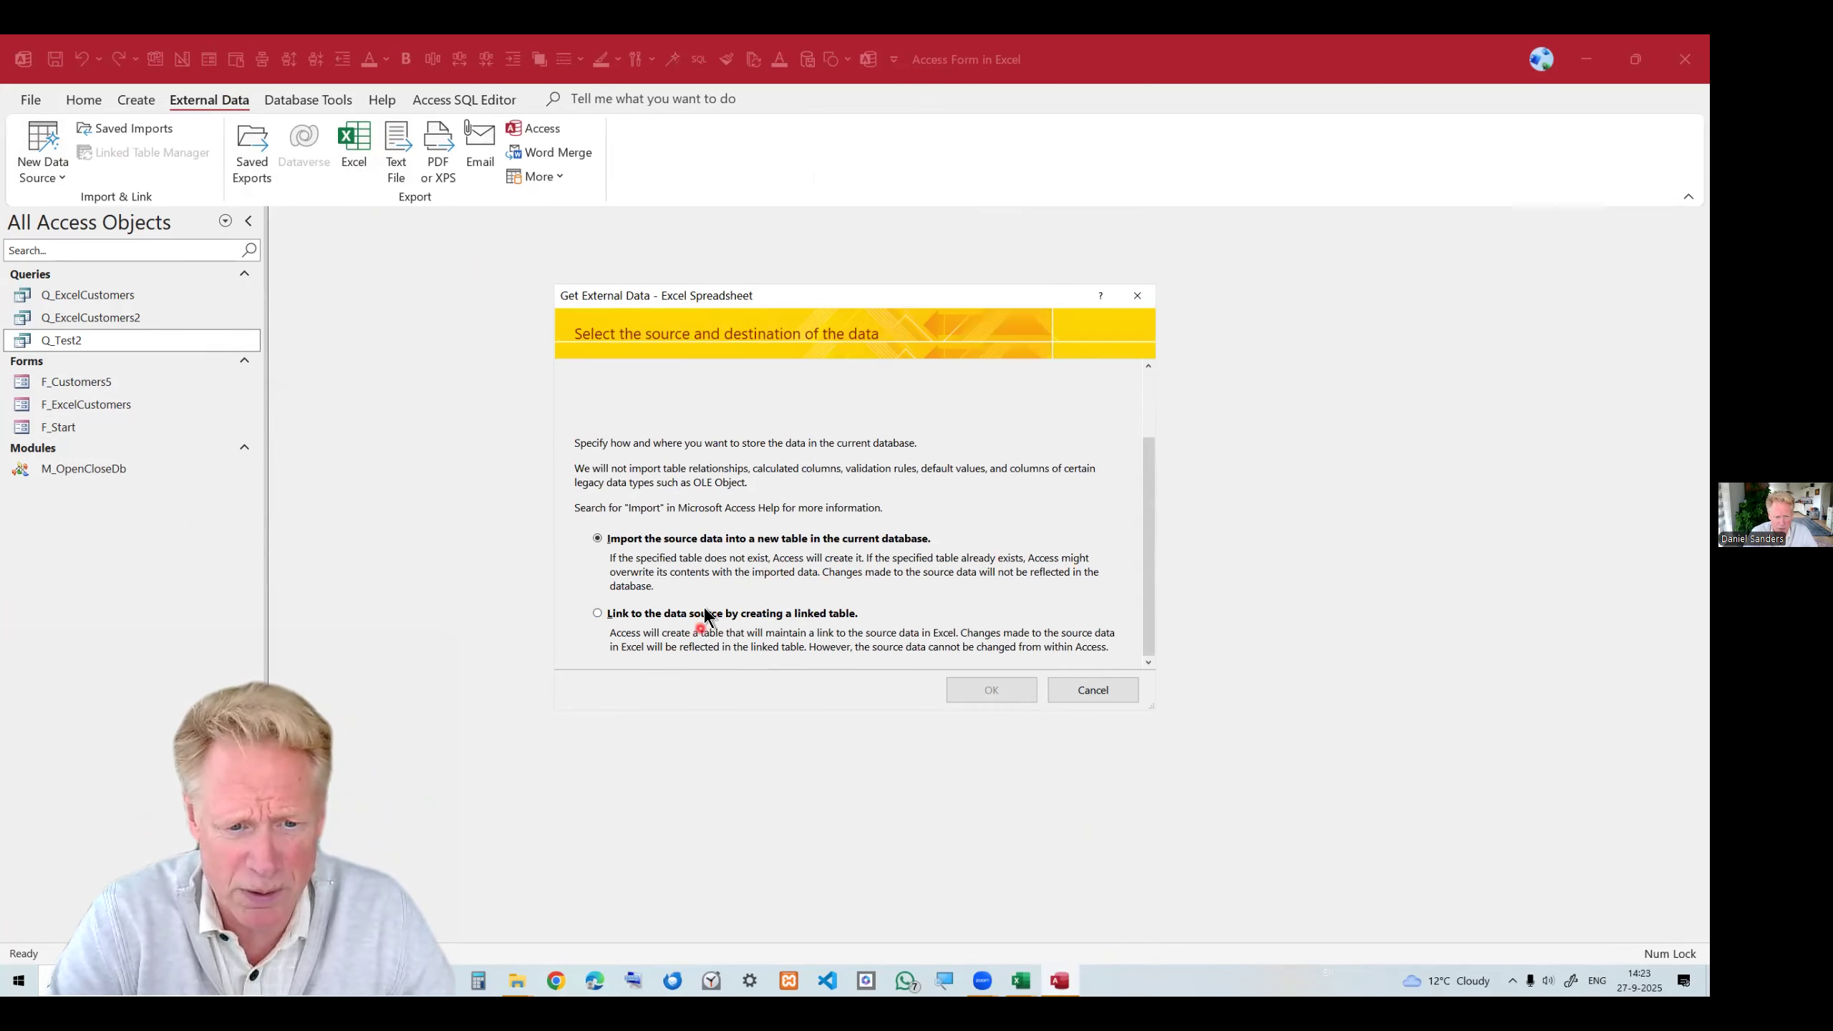
{"action": "left_click", "coordinate": [1102, 693]}
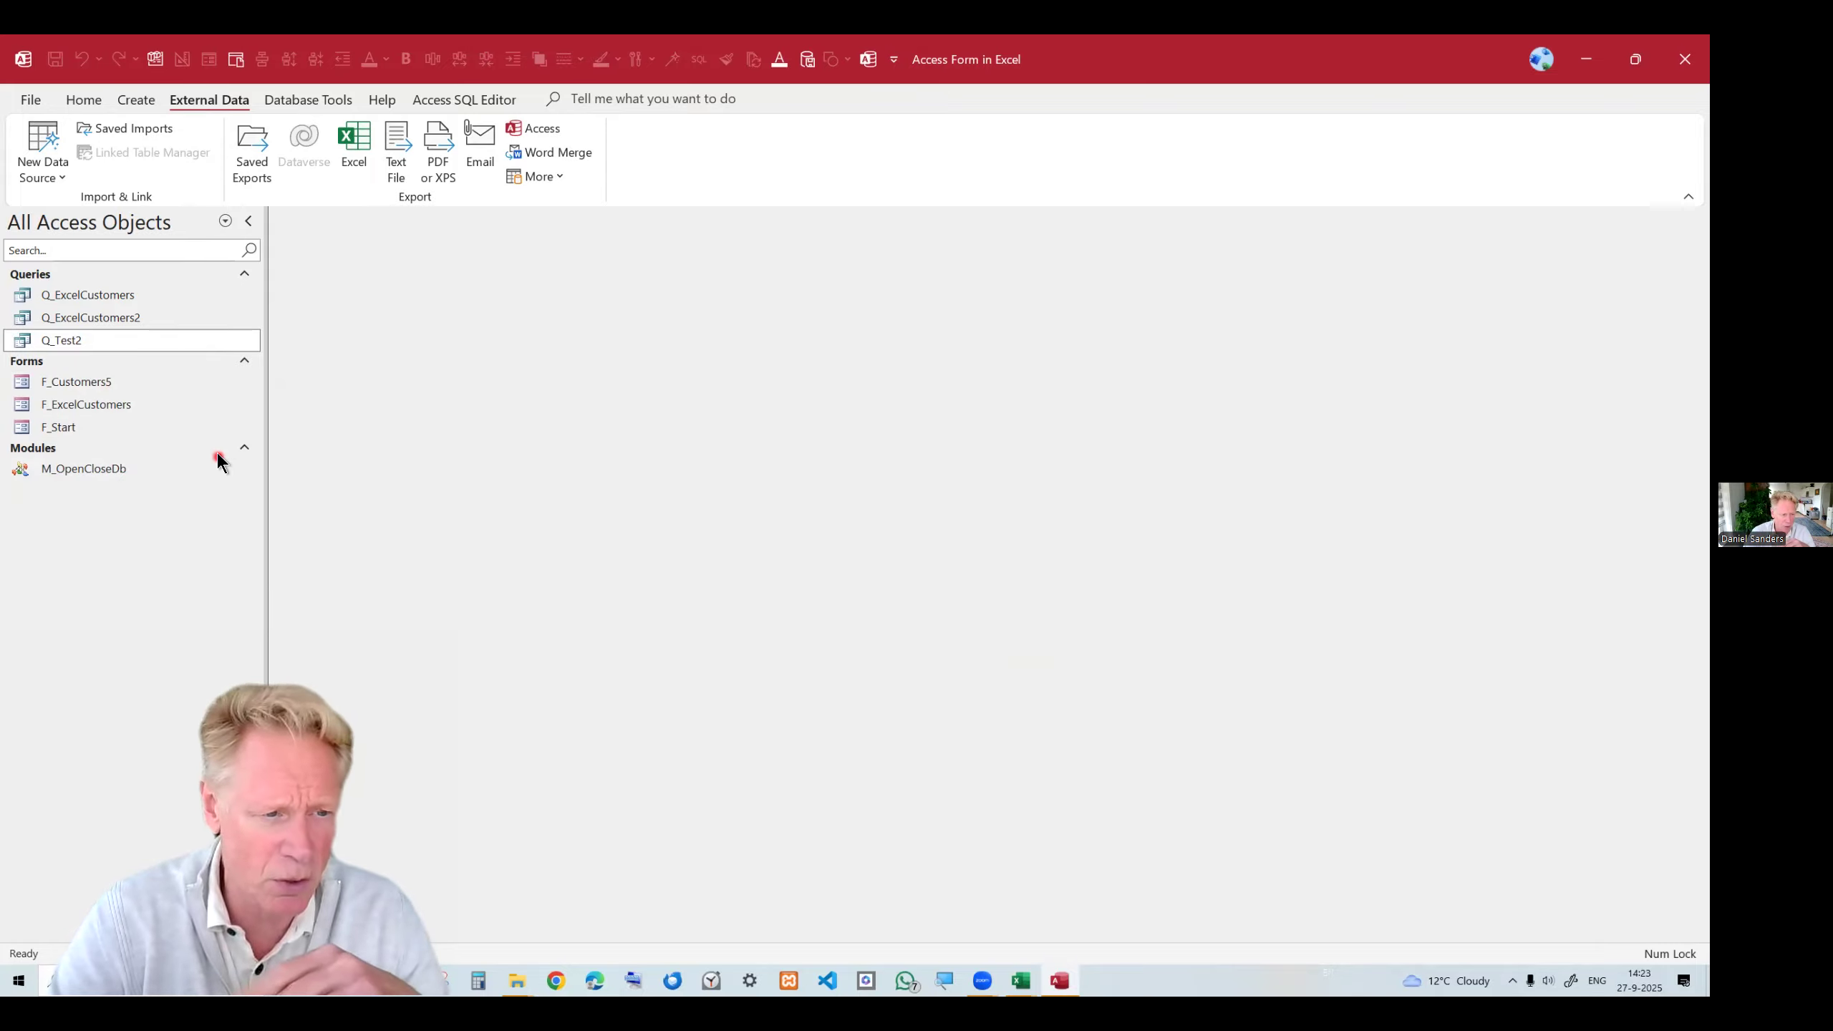
Reopen the Q_Test2 query to check its records again and close it.
{"action": "double_click", "coordinate": [126, 344]}
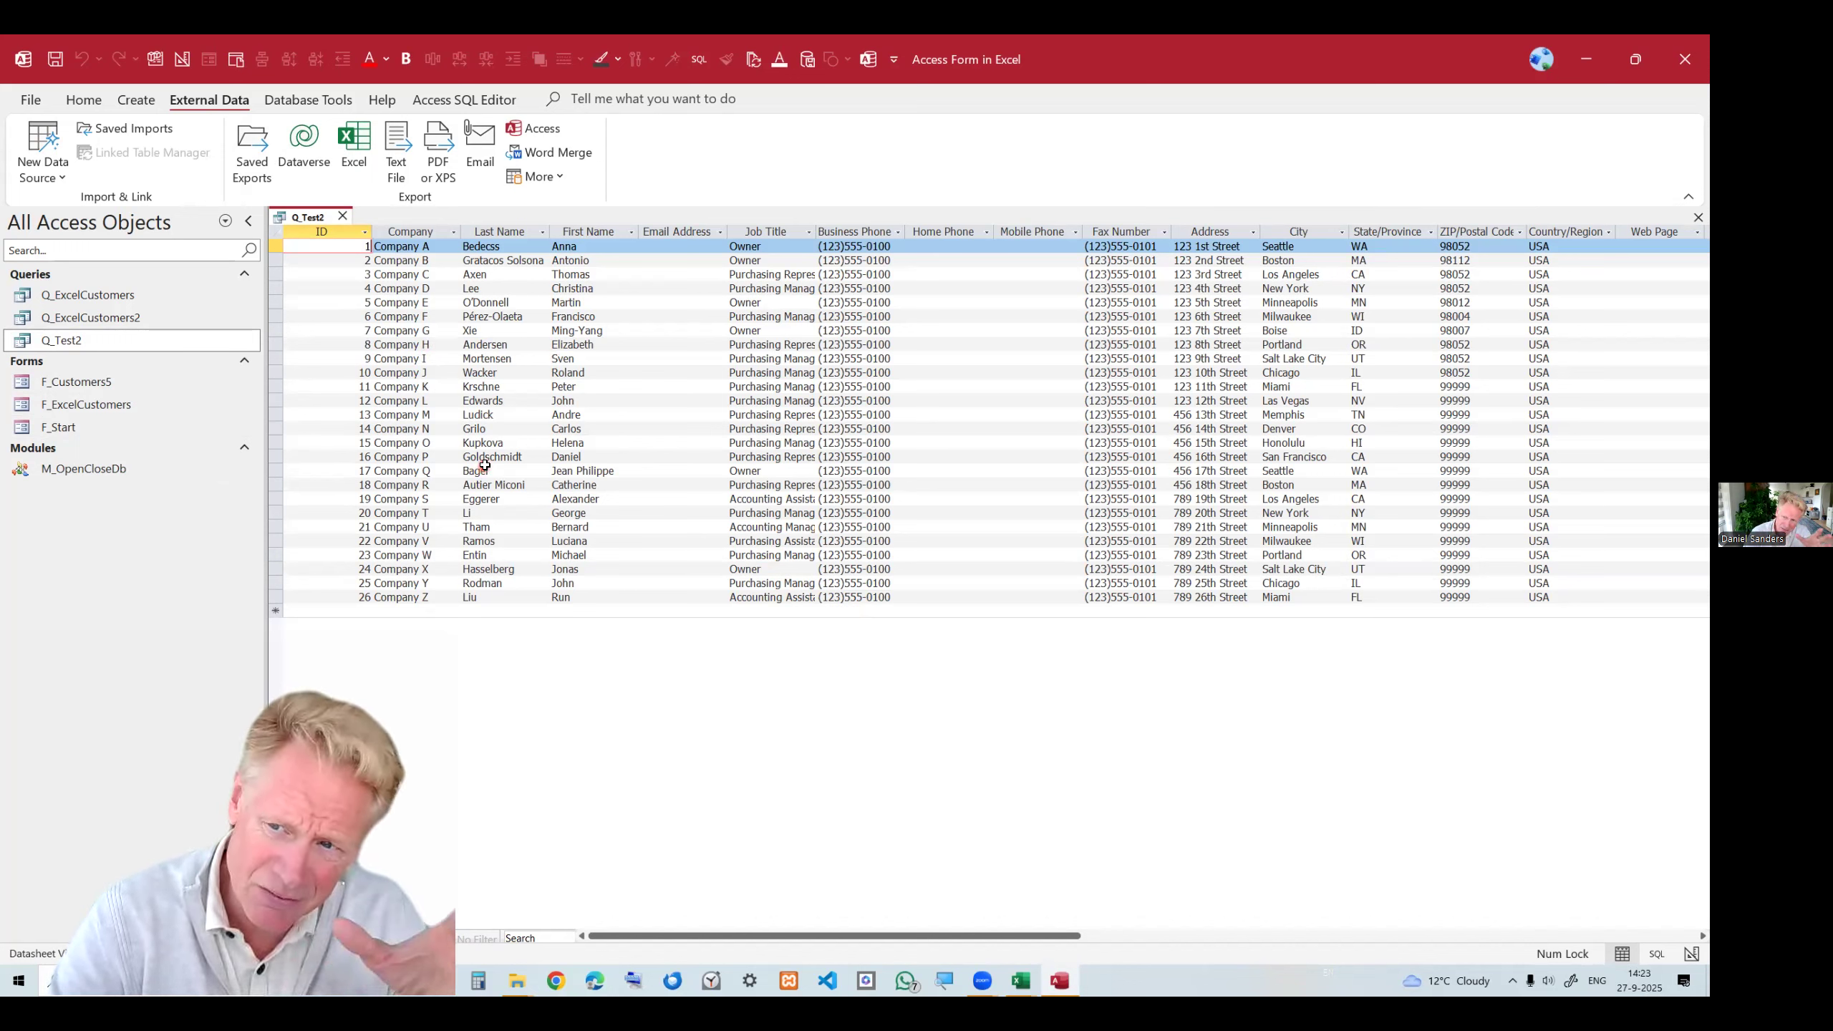
{"action": "left_click", "coordinate": [343, 217]}
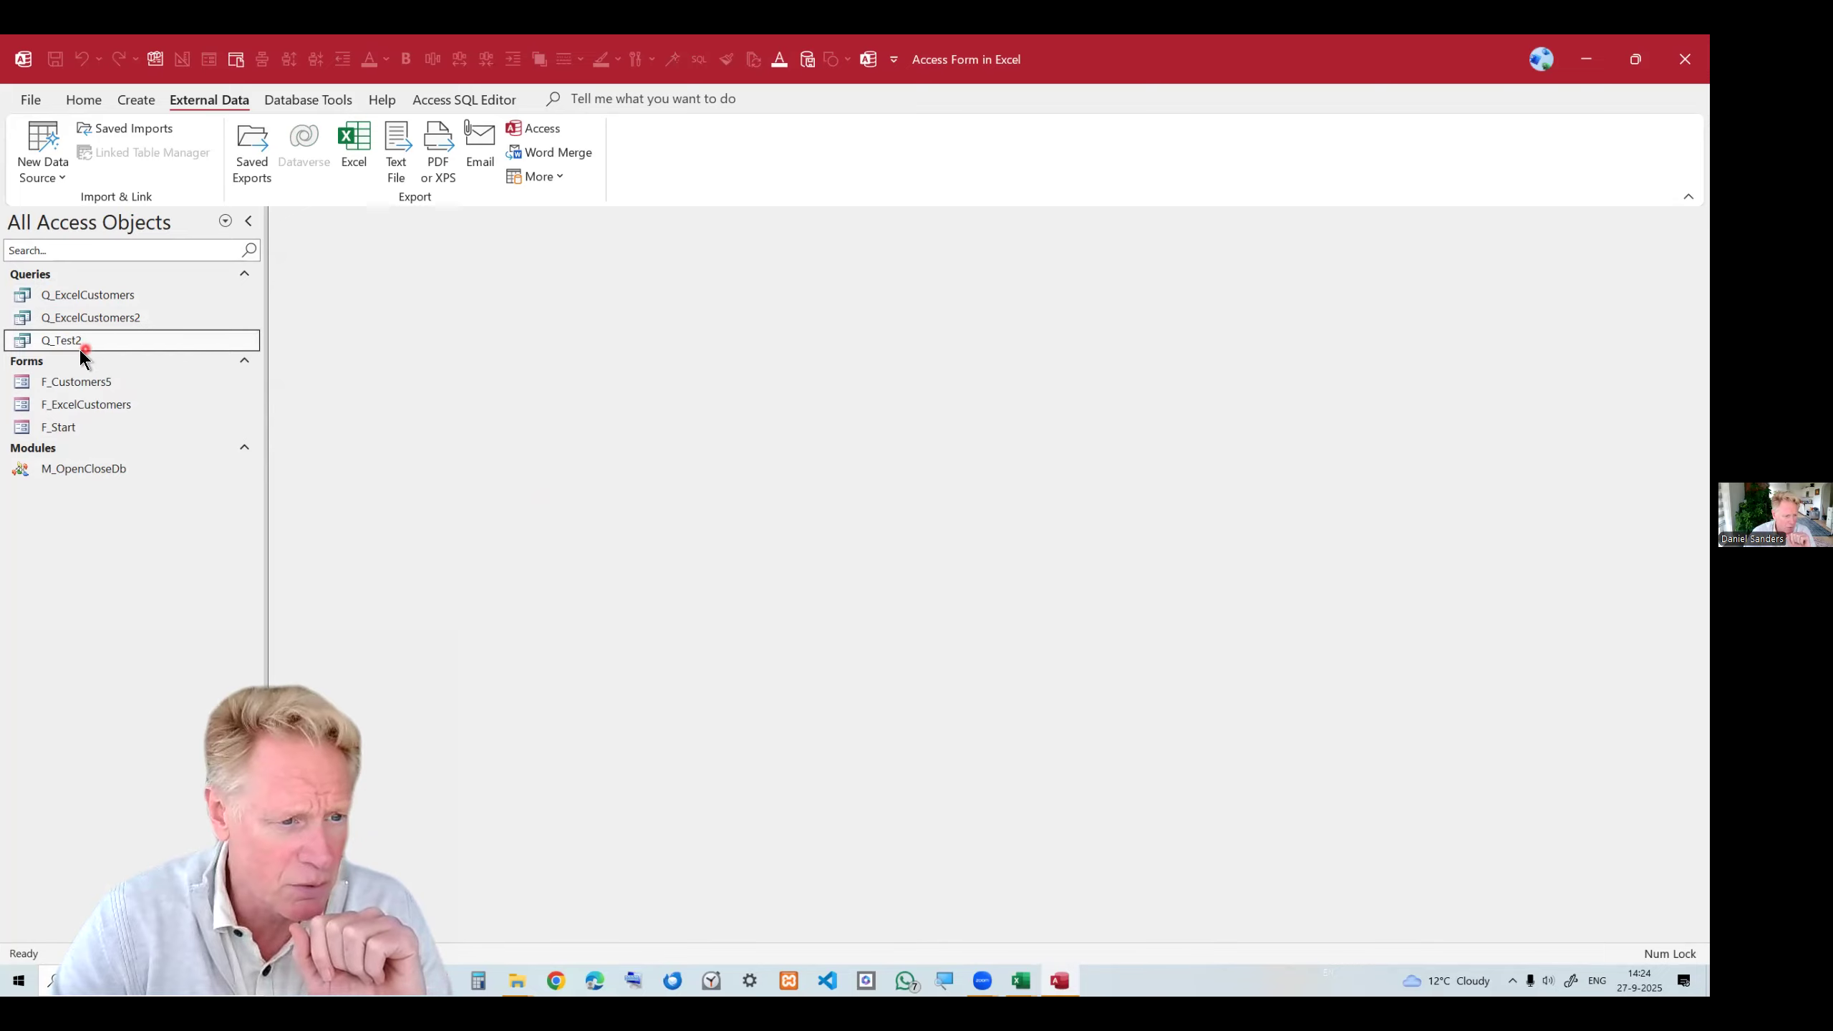
Open the Q_ExcelCustomers query and view its SQL statement.
{"action": "double_click", "coordinate": [111, 296]}
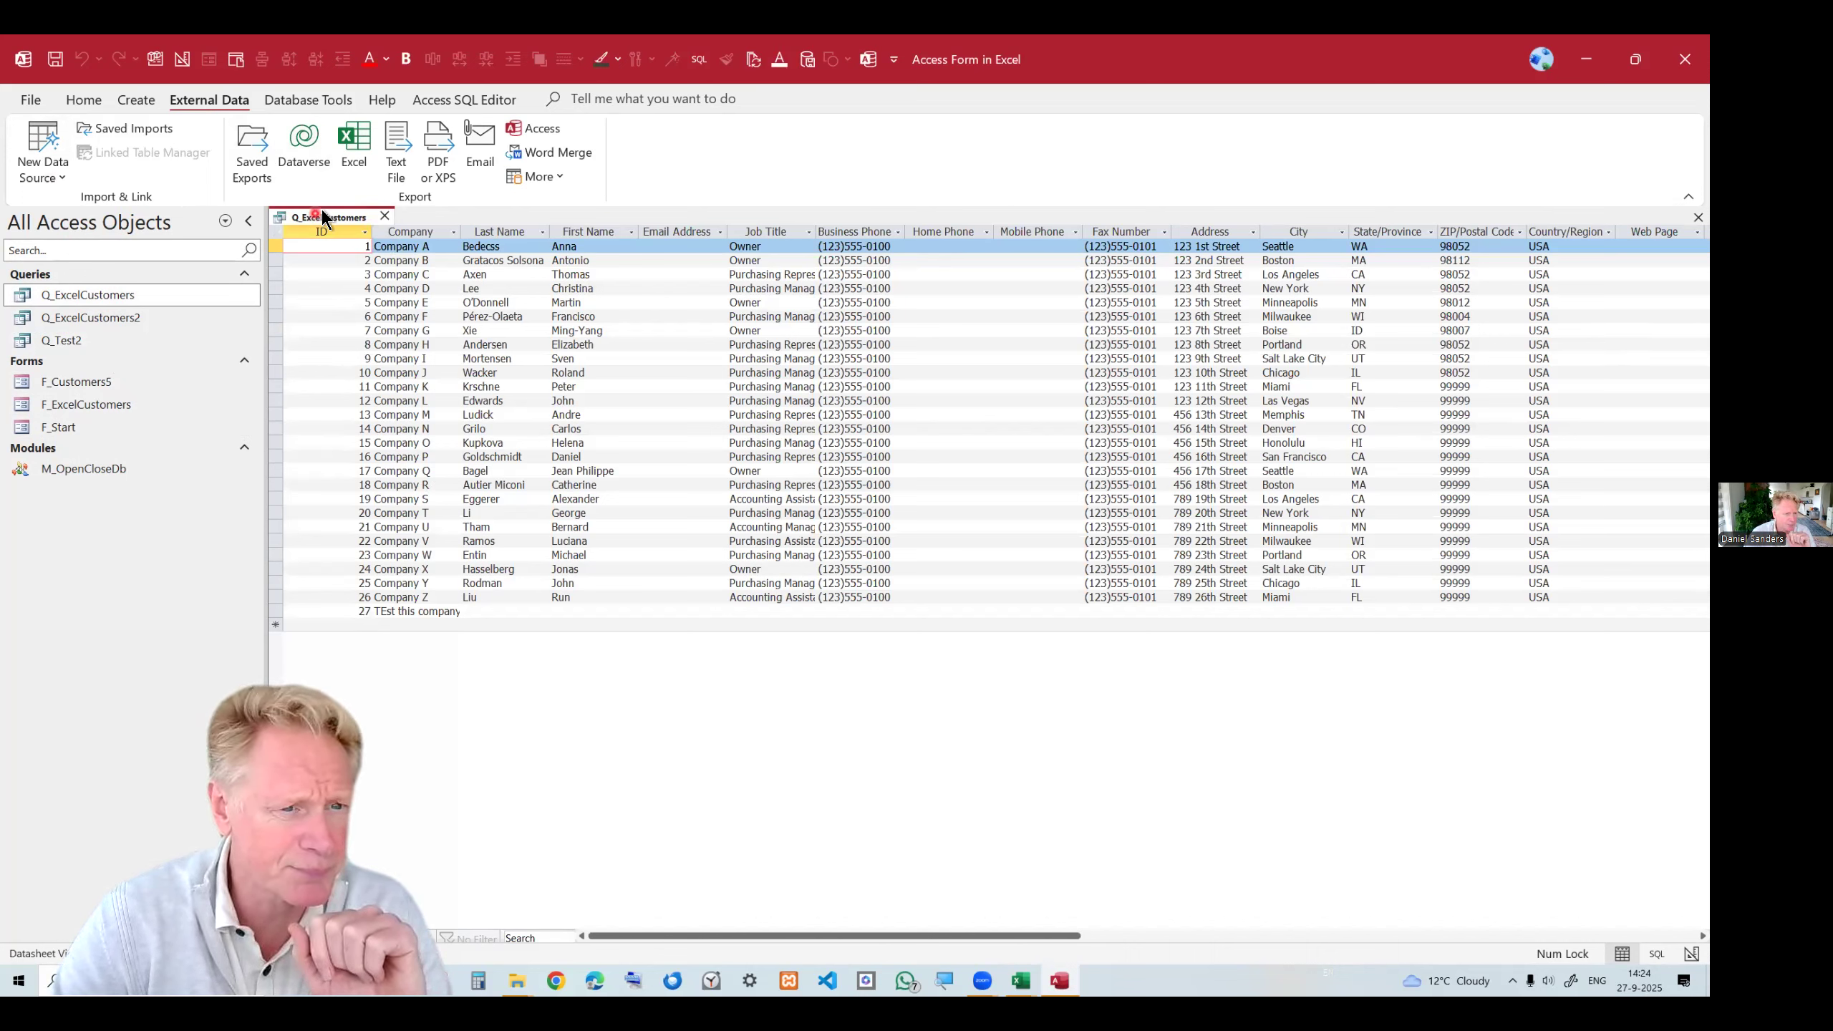
{"action": "right_click", "coordinate": [323, 219]}
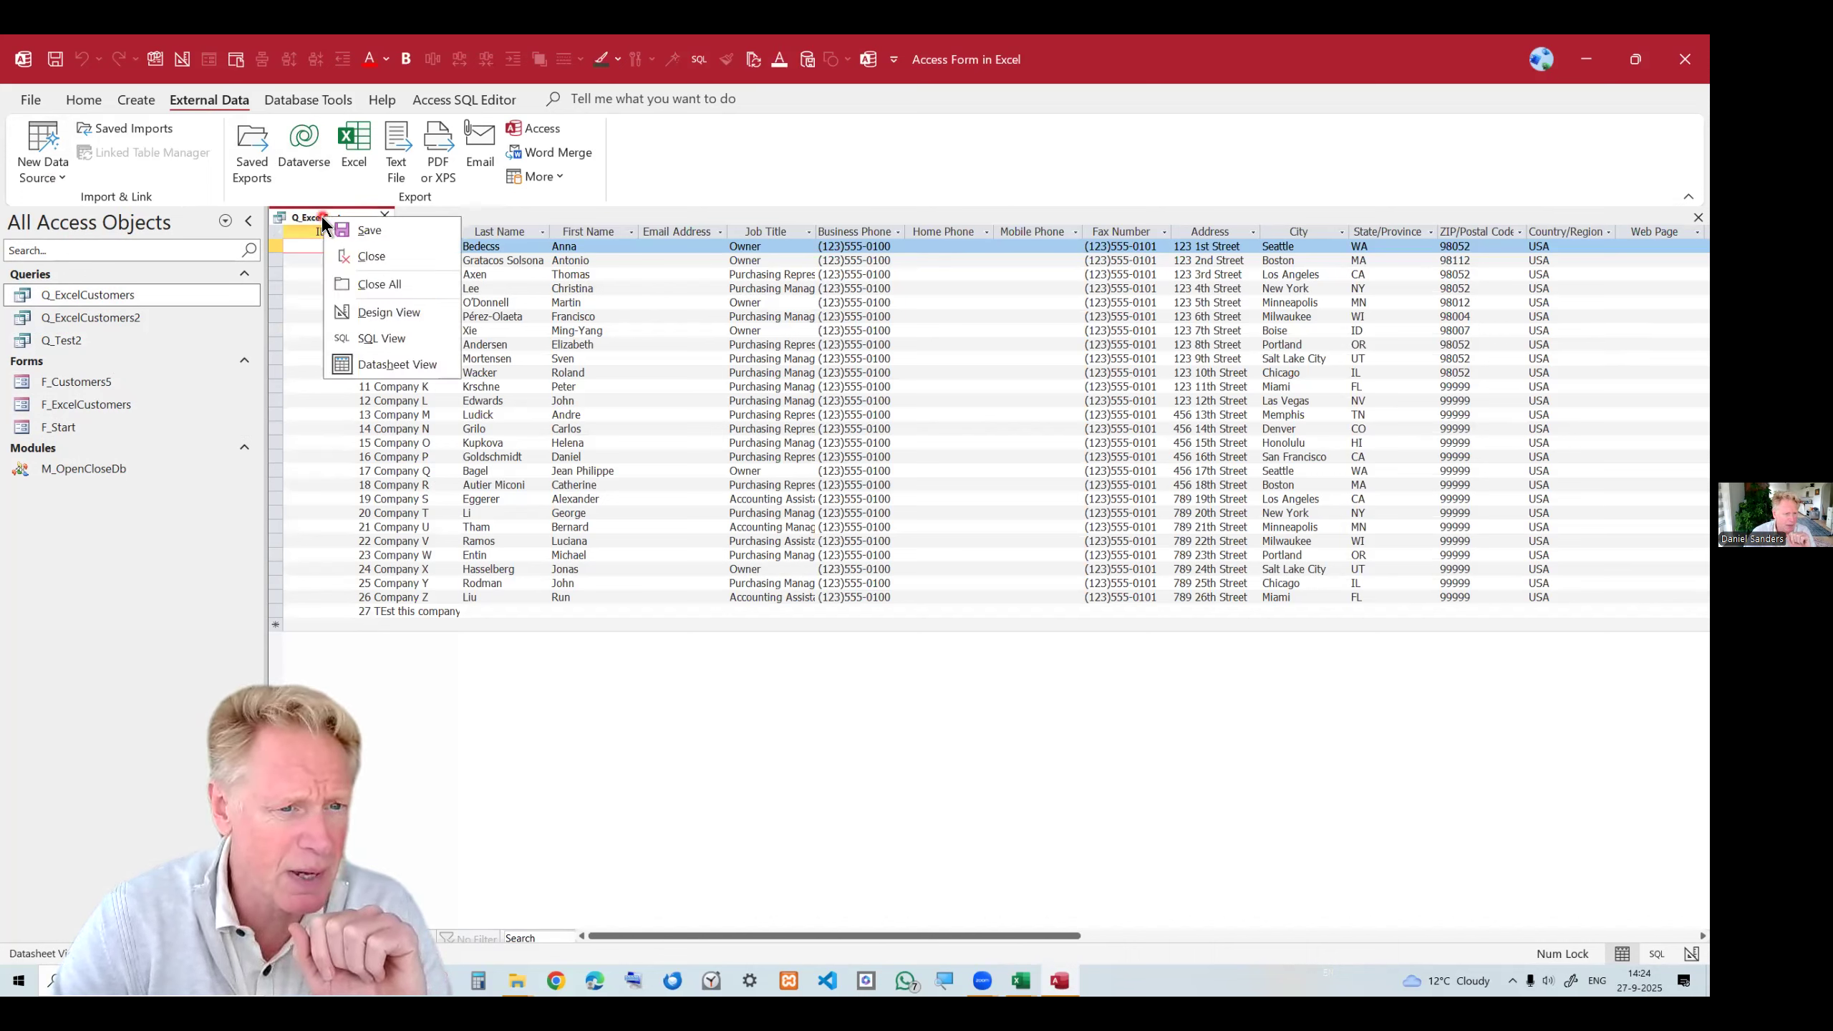
{"action": "left_click", "coordinate": [381, 339]}
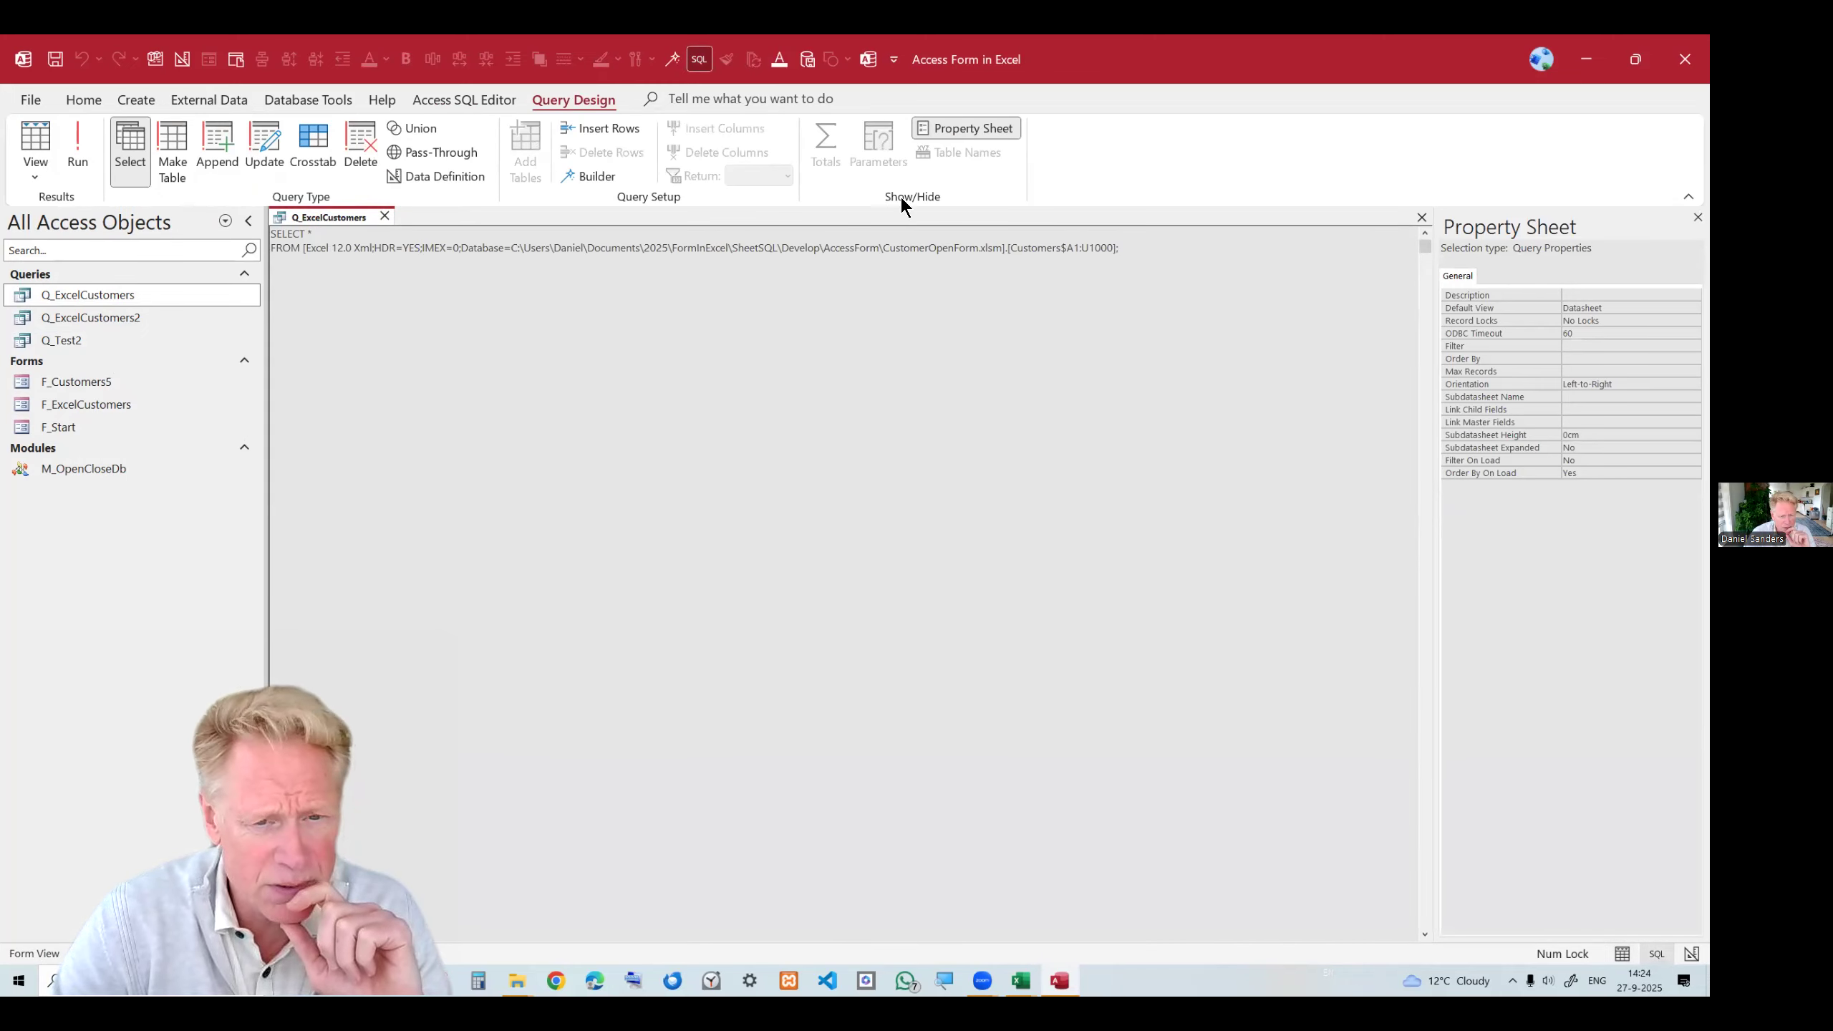
Select the FROM clause in the Q_ExcelCustomers SQL statement, then close the query.
{"action": "left_click_drag", "start_coordinate": [1119, 238], "coordinate": [1082, 271]}
{"action": "left_click", "coordinate": [1107, 263]}
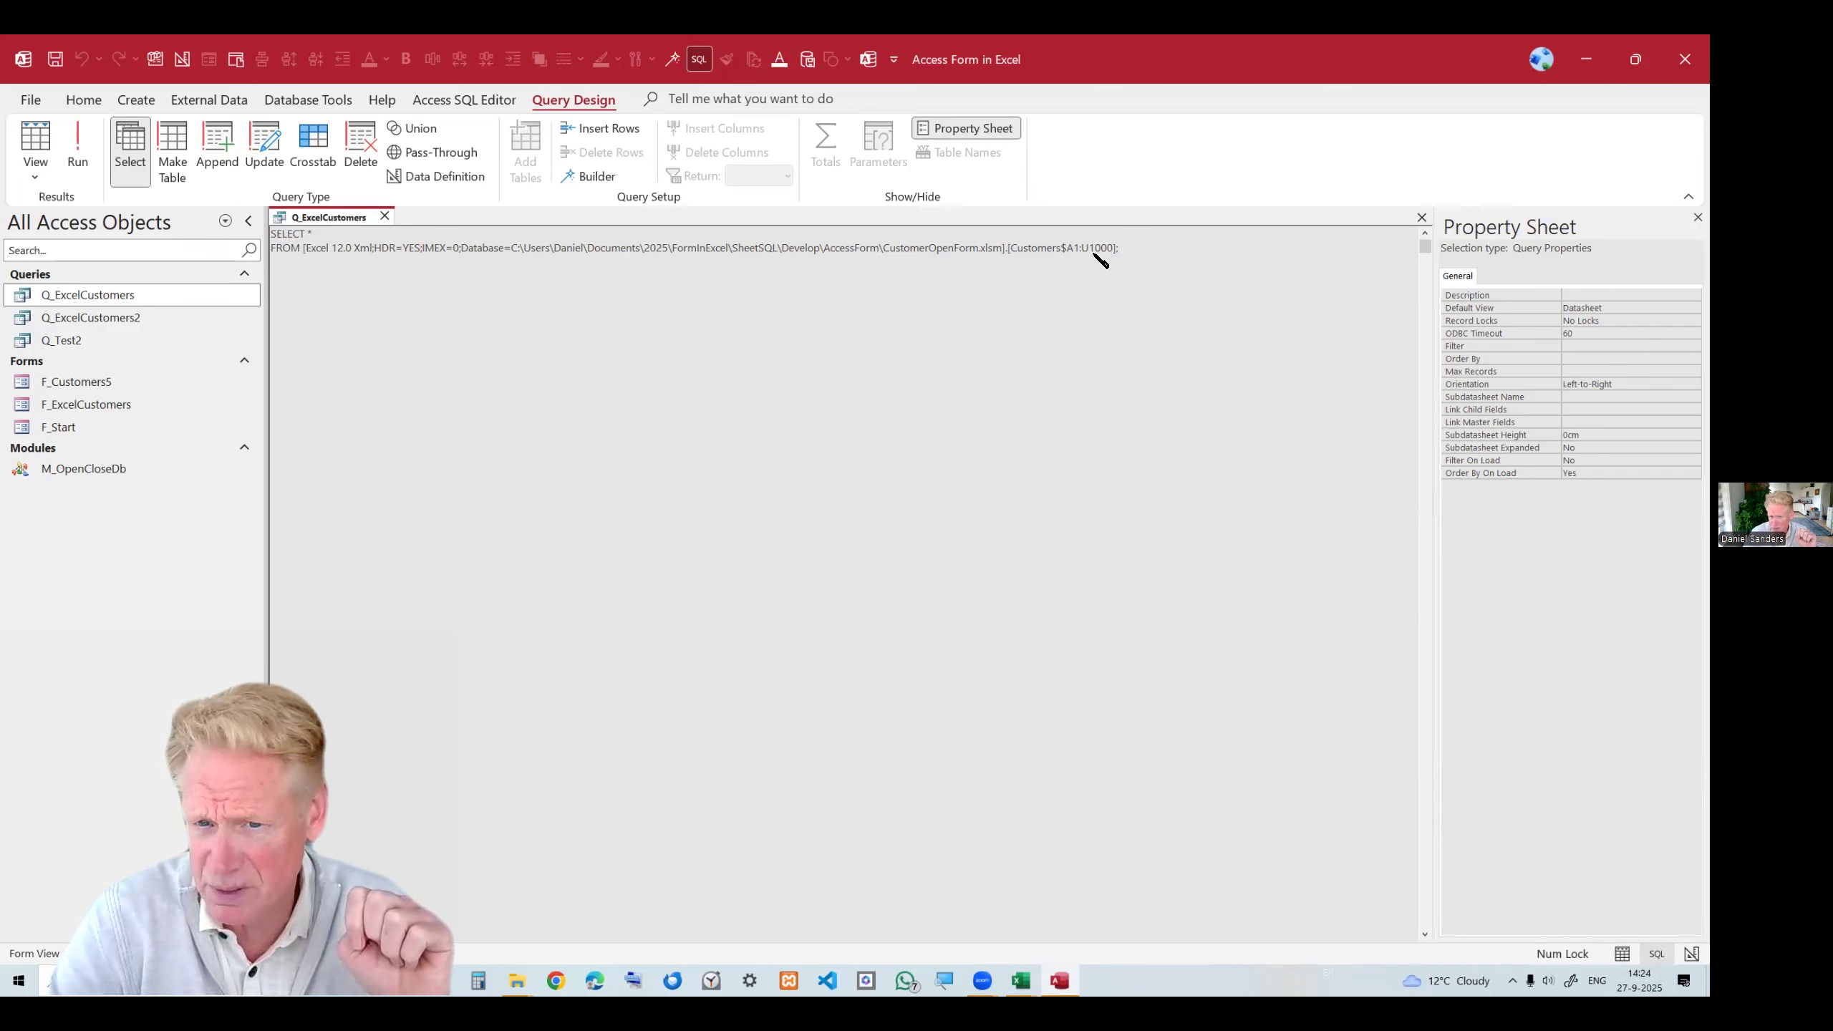
{"action": "left_click", "coordinate": [384, 216]}
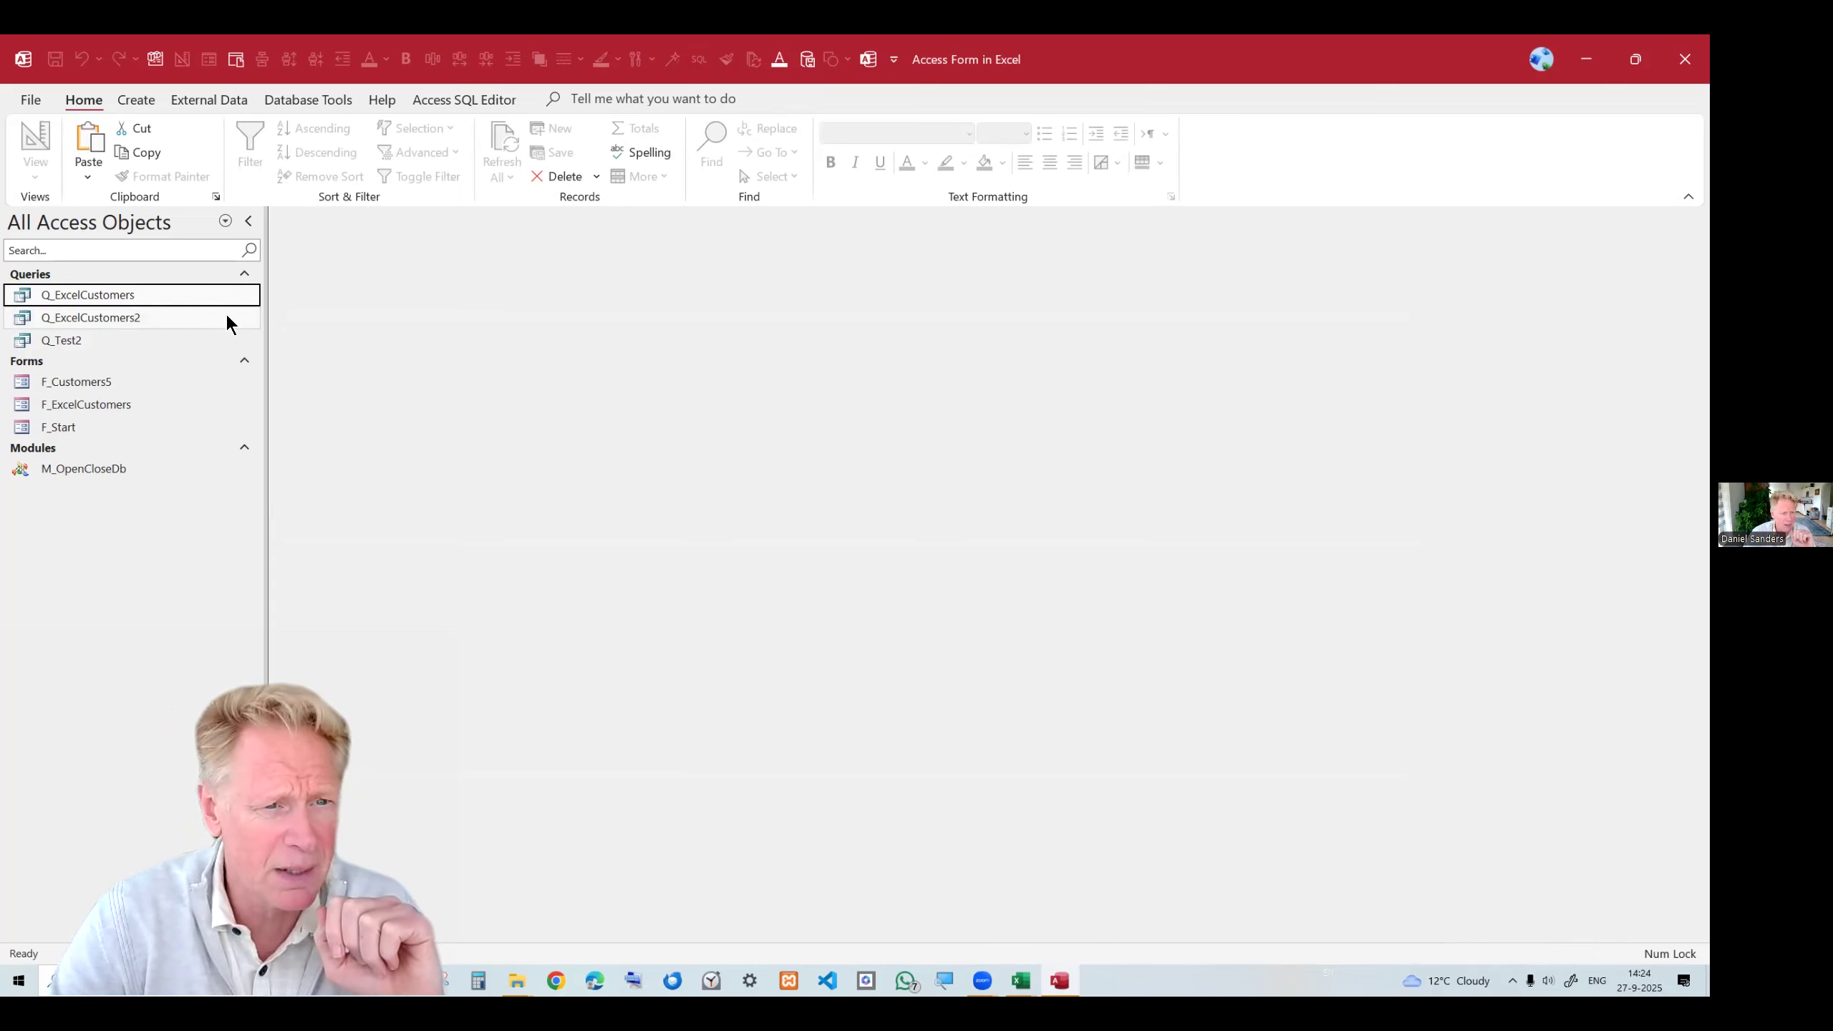
{"action": "left_click", "coordinate": [315, 101]}
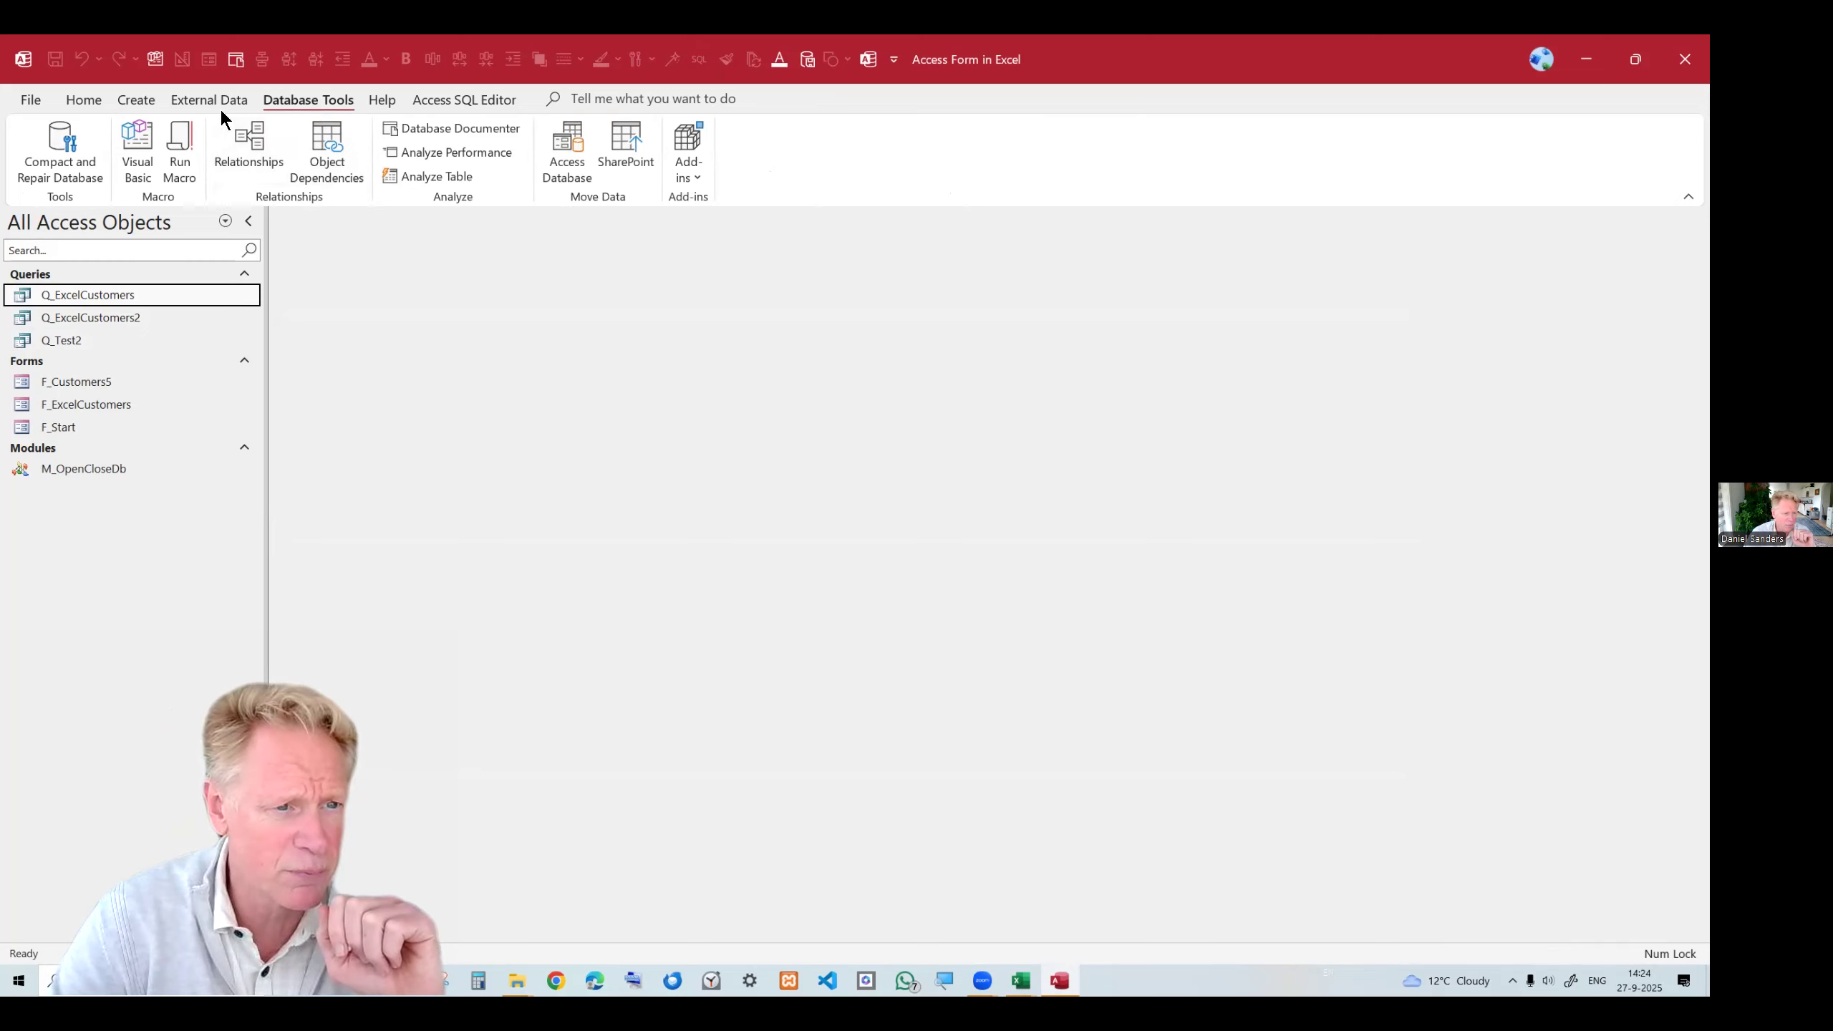
{"action": "left_click", "coordinate": [196, 99]}
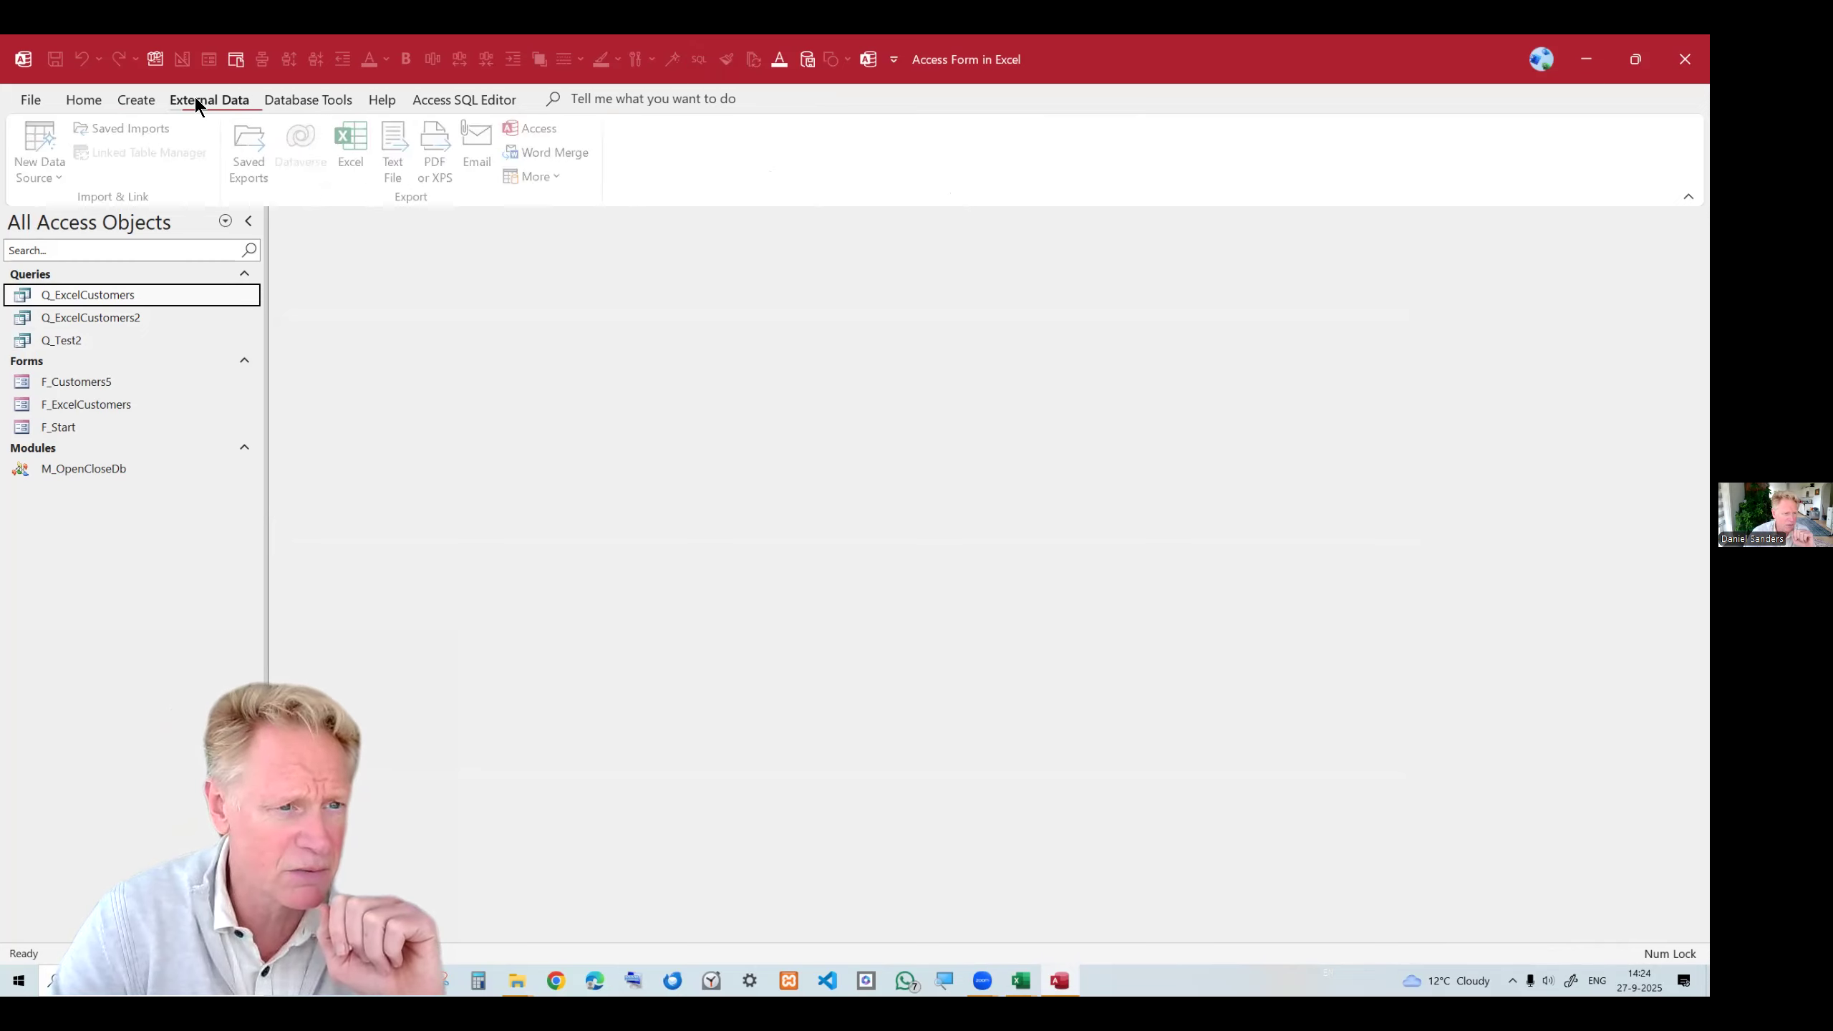
{"action": "left_click", "coordinate": [131, 102]}
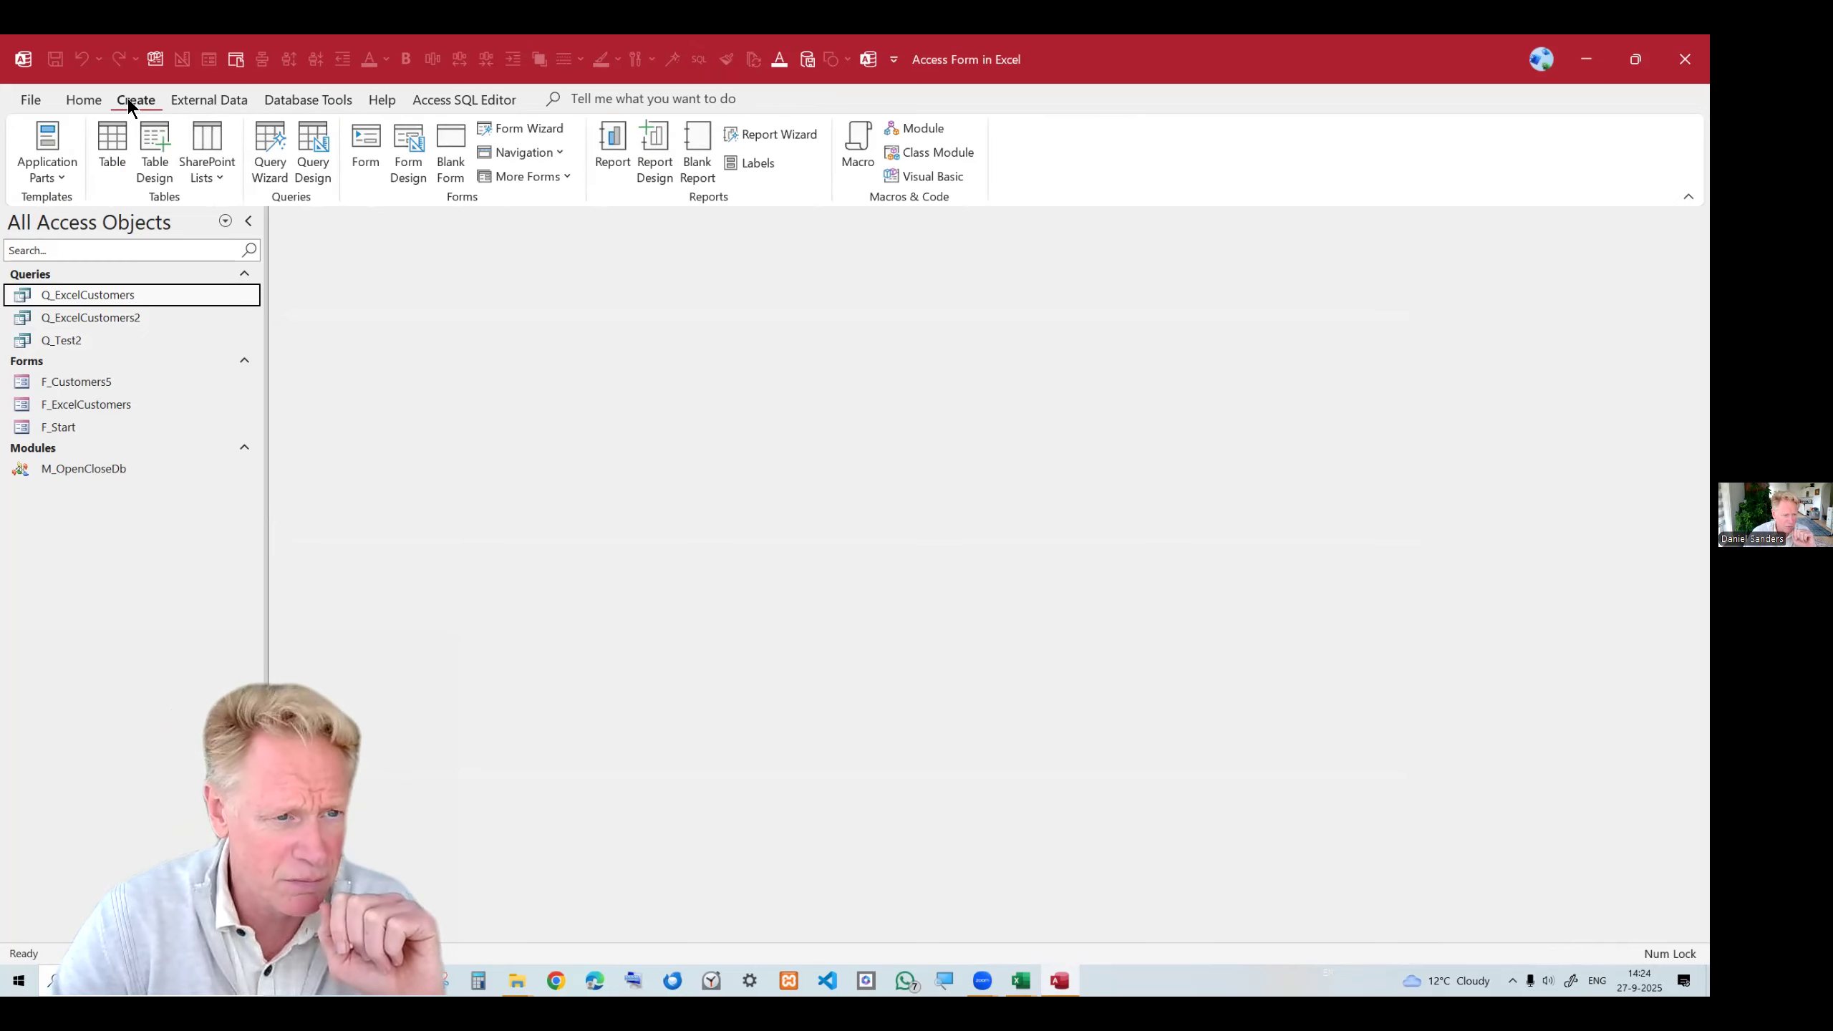
Start the Form Wizard on Q_ExcelCustomers and add the ID, Company, Last Name, First Name and Email Address fields.
{"action": "left_click", "coordinate": [135, 316]}
{"action": "left_click", "coordinate": [132, 292]}
{"action": "left_click", "coordinate": [529, 130]}
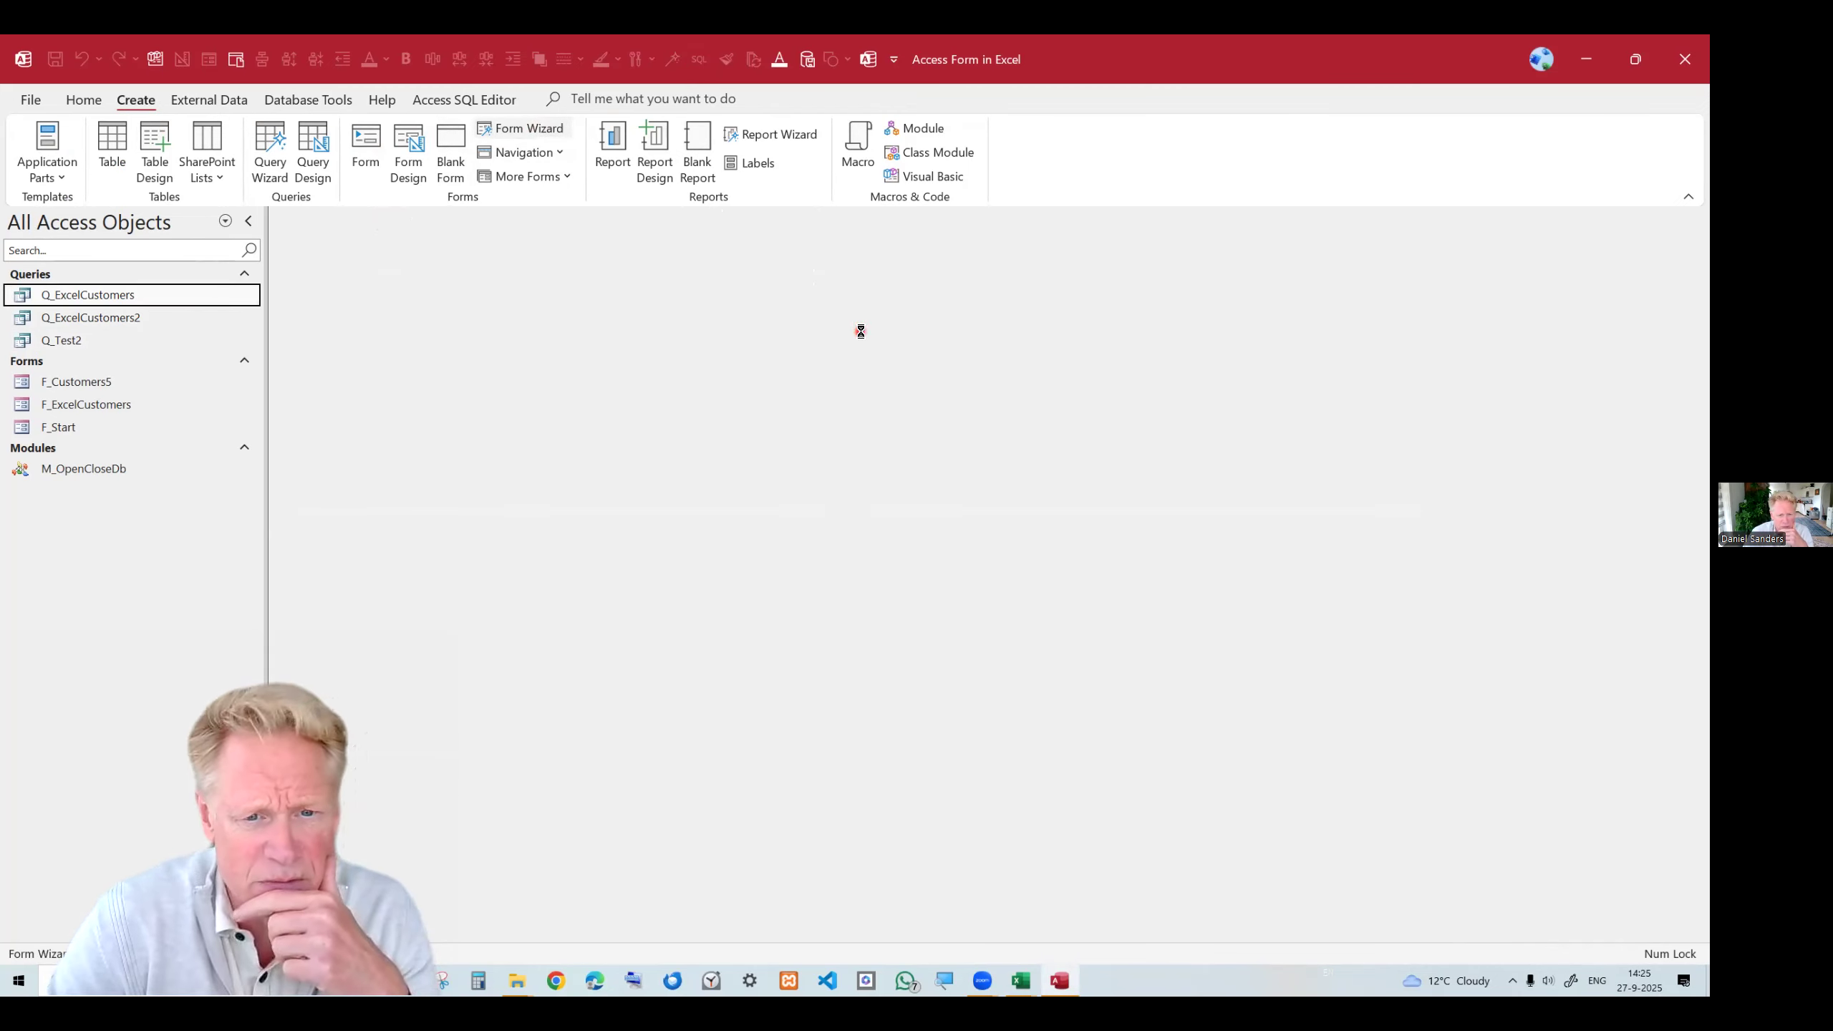
{"action": "left_click", "coordinate": [829, 408]}
{"action": "left_click", "coordinate": [829, 407]}
{"action": "left_click", "coordinate": [829, 407]}
{"action": "left_click", "coordinate": [829, 407]}
{"action": "left_click", "coordinate": [829, 408]}
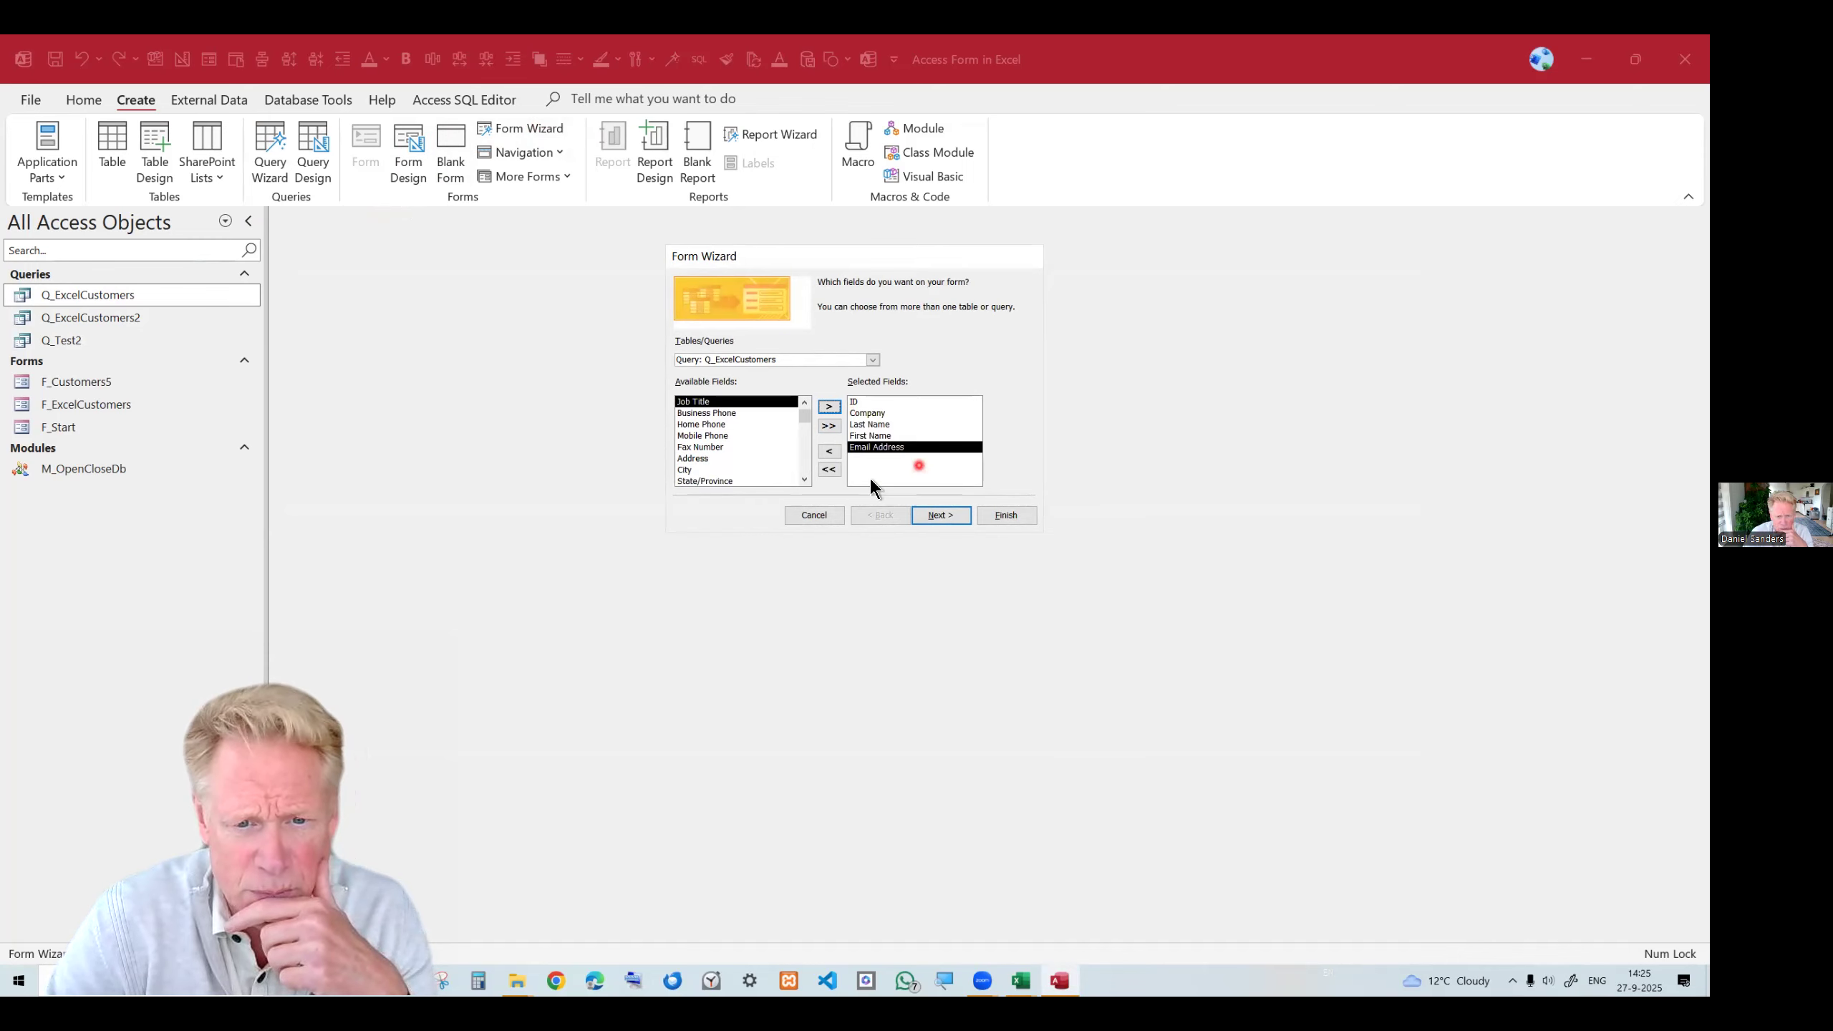
{"action": "left_click", "coordinate": [939, 514]}
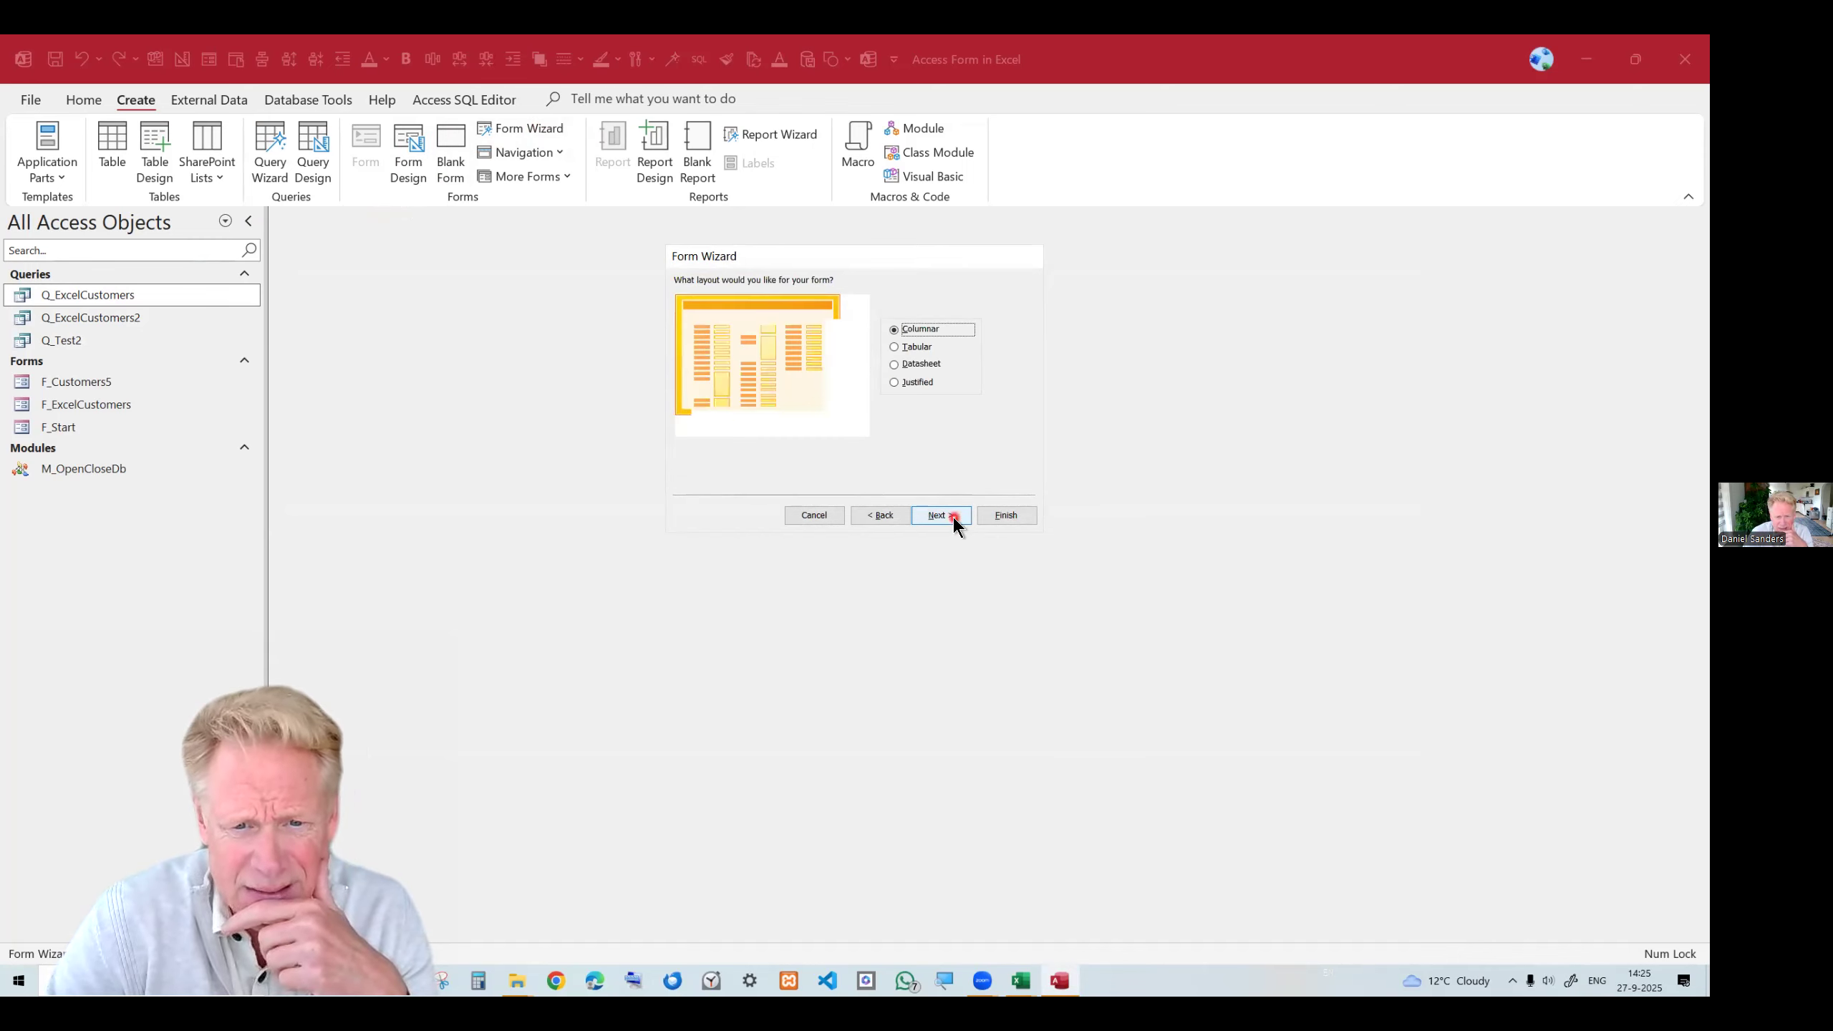
Choose the Tabular layout for the new form and continue the wizard.
{"action": "left_click", "coordinate": [897, 348]}
{"action": "left_click", "coordinate": [894, 382]}
{"action": "left_click", "coordinate": [894, 364]}
{"action": "left_click", "coordinate": [895, 347]}
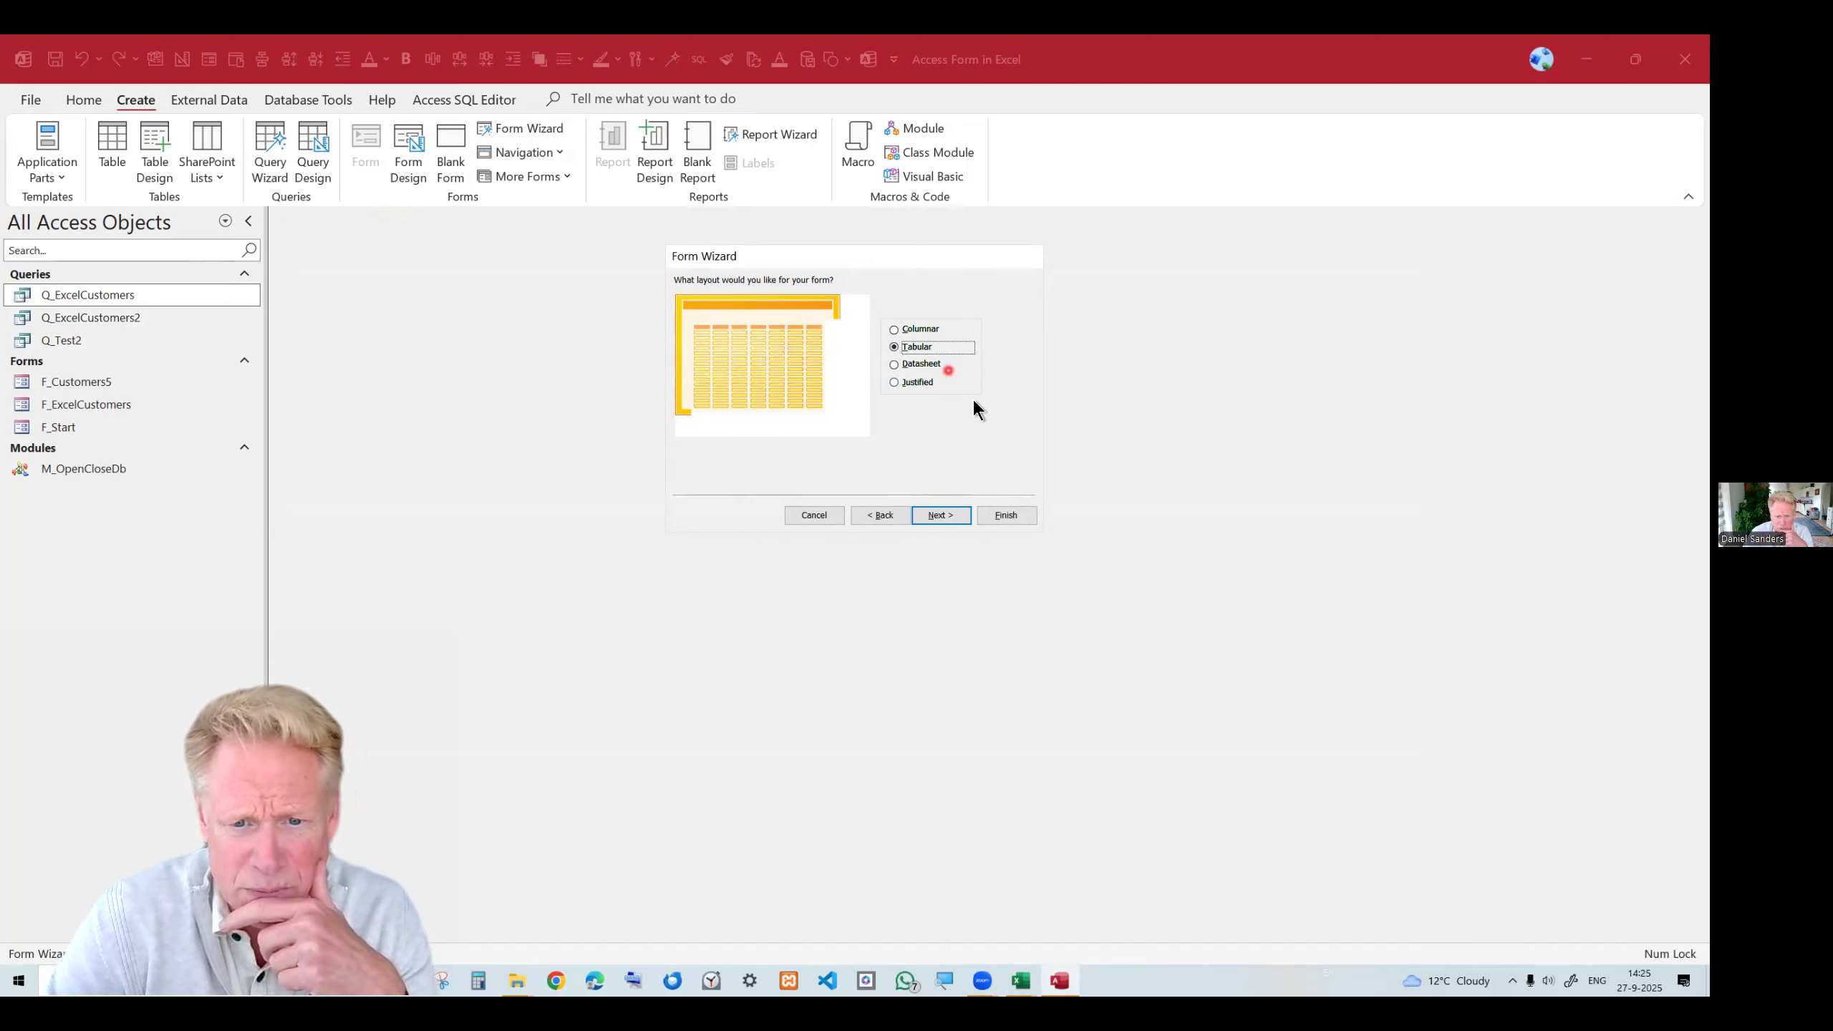
{"action": "left_click", "coordinate": [945, 517]}
Title the form F_ExcelCustomers and finish the wizard, replacing the existing form of that name.
{"action": "left_click", "coordinate": [807, 299]}
{"action": "key", "text": "BackSpace"}
{"action": "type", "text": "F_ExcelCustomers"}
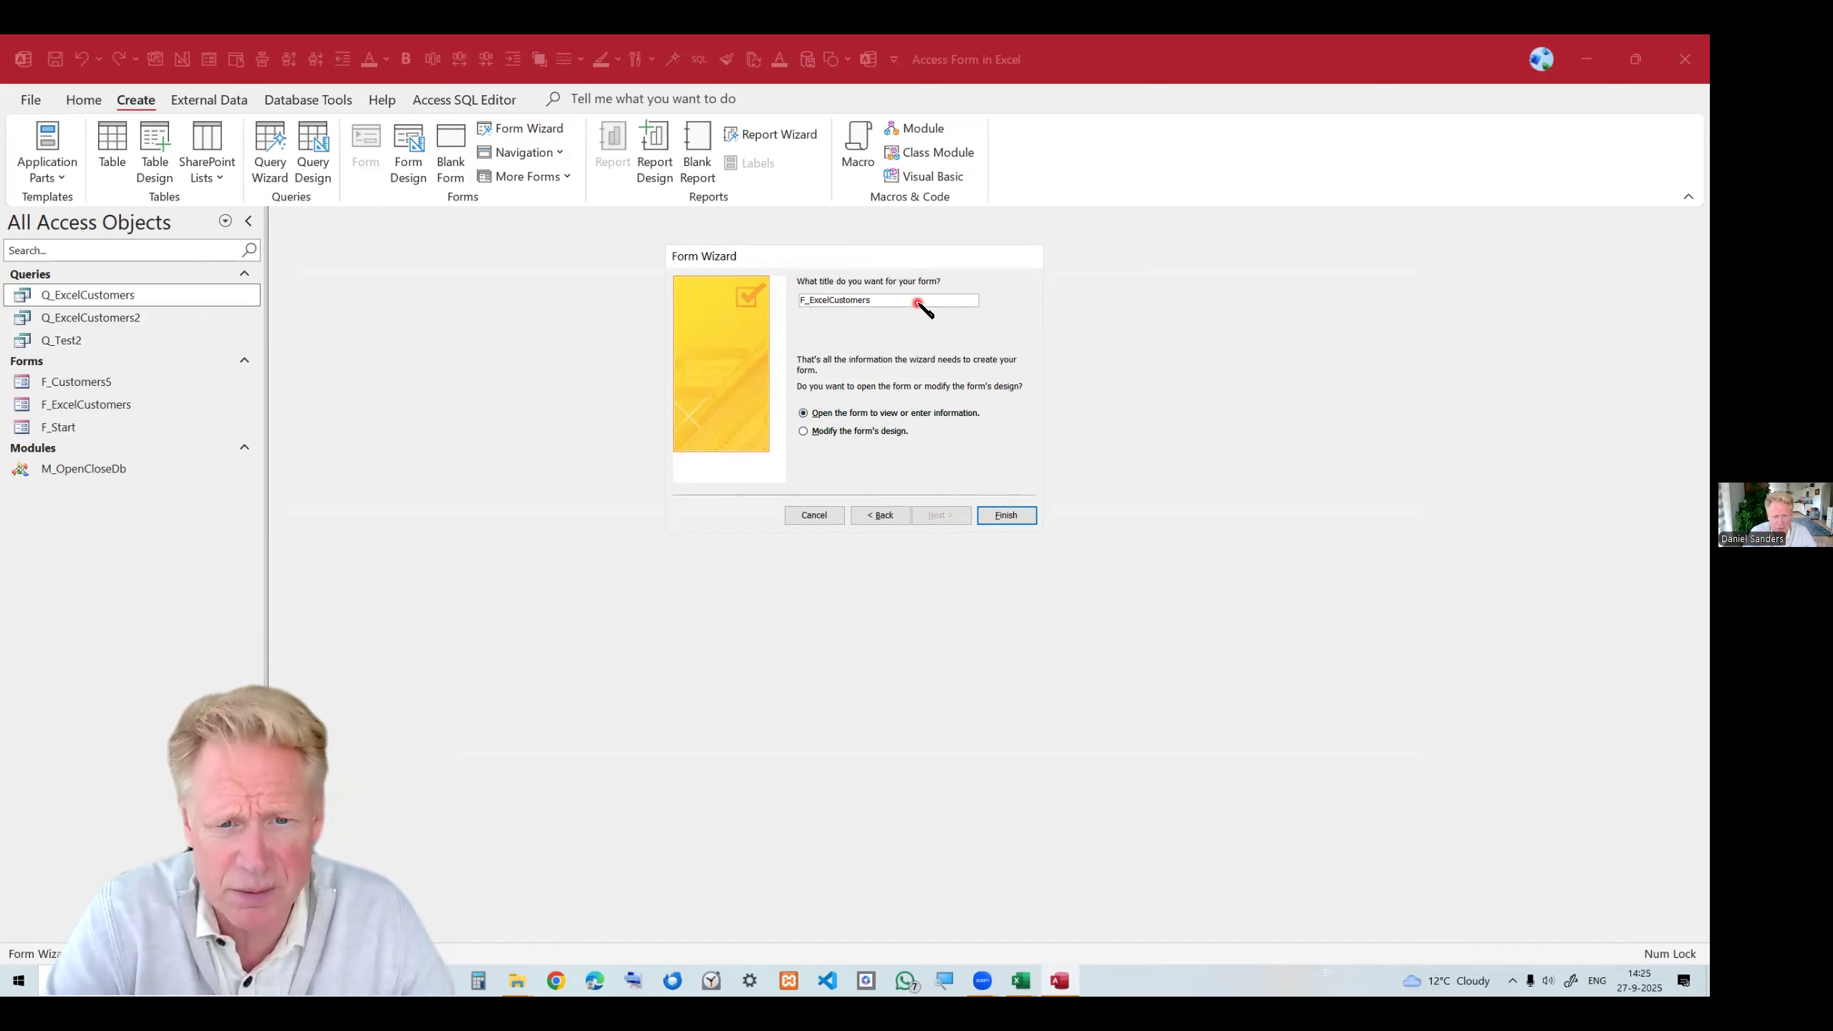
{"action": "left_click", "coordinate": [1008, 515]}
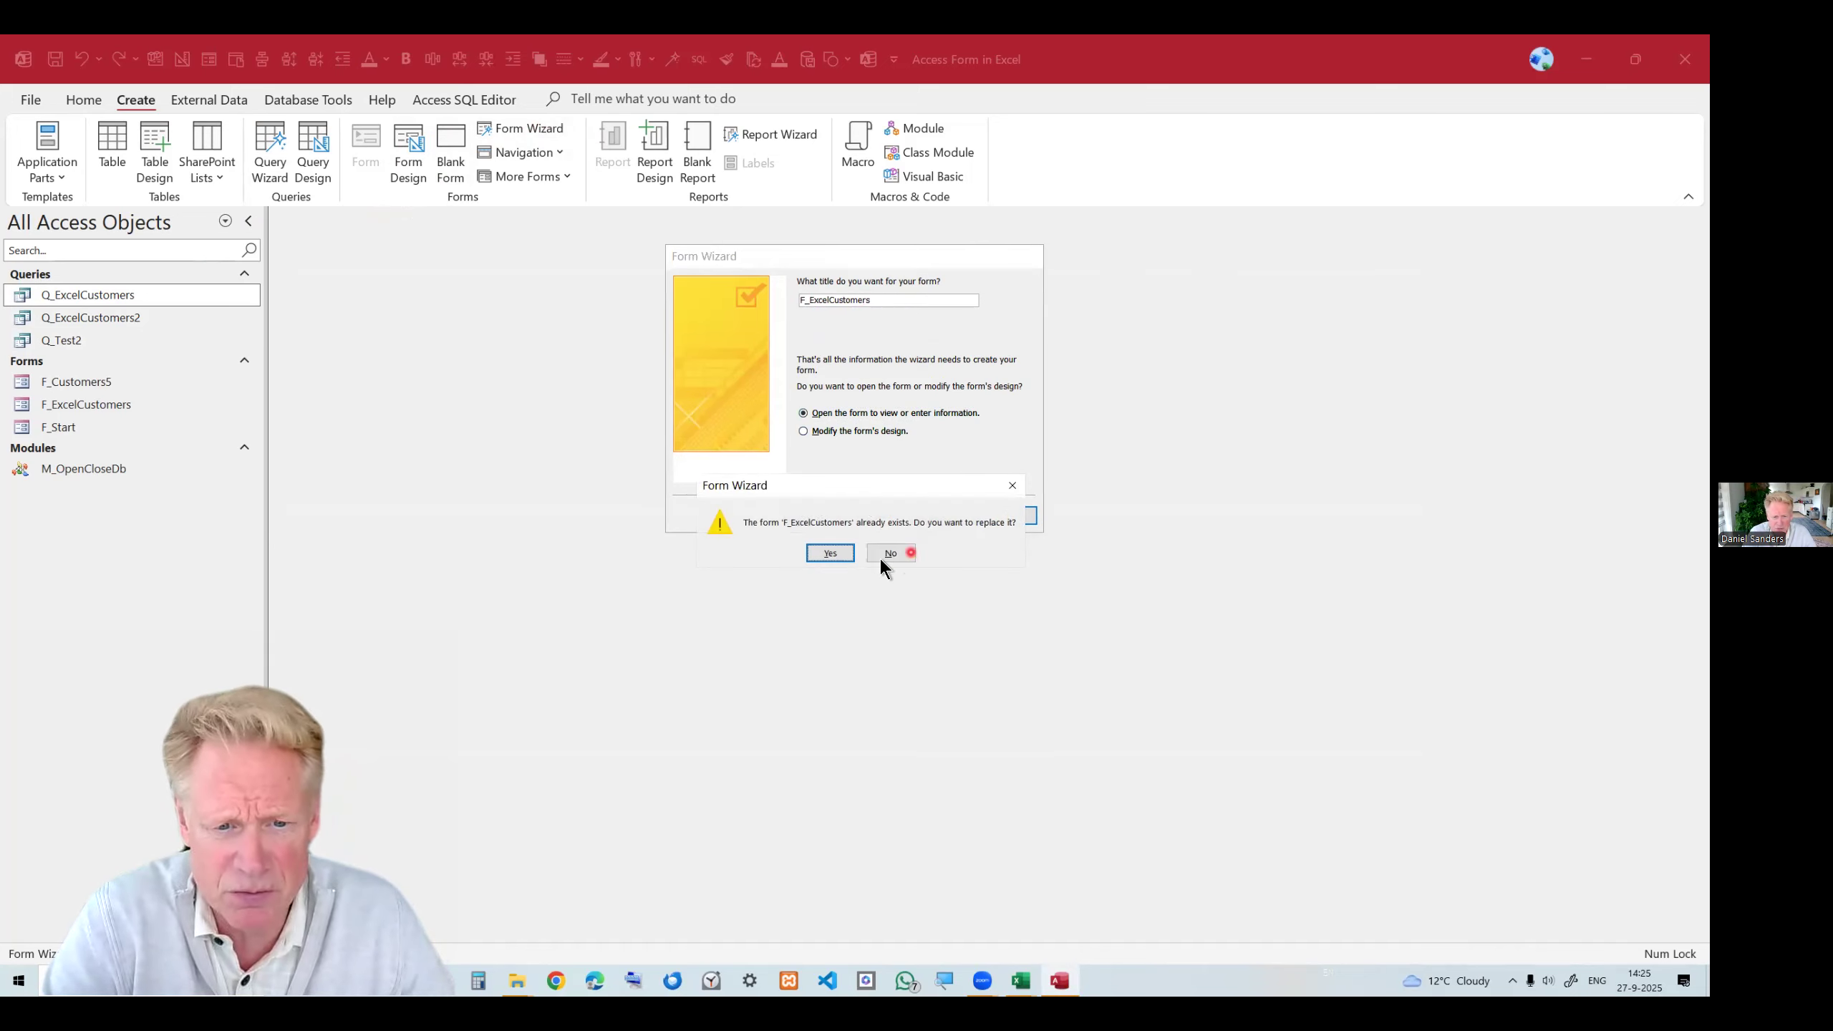
{"action": "left_click", "coordinate": [830, 553]}
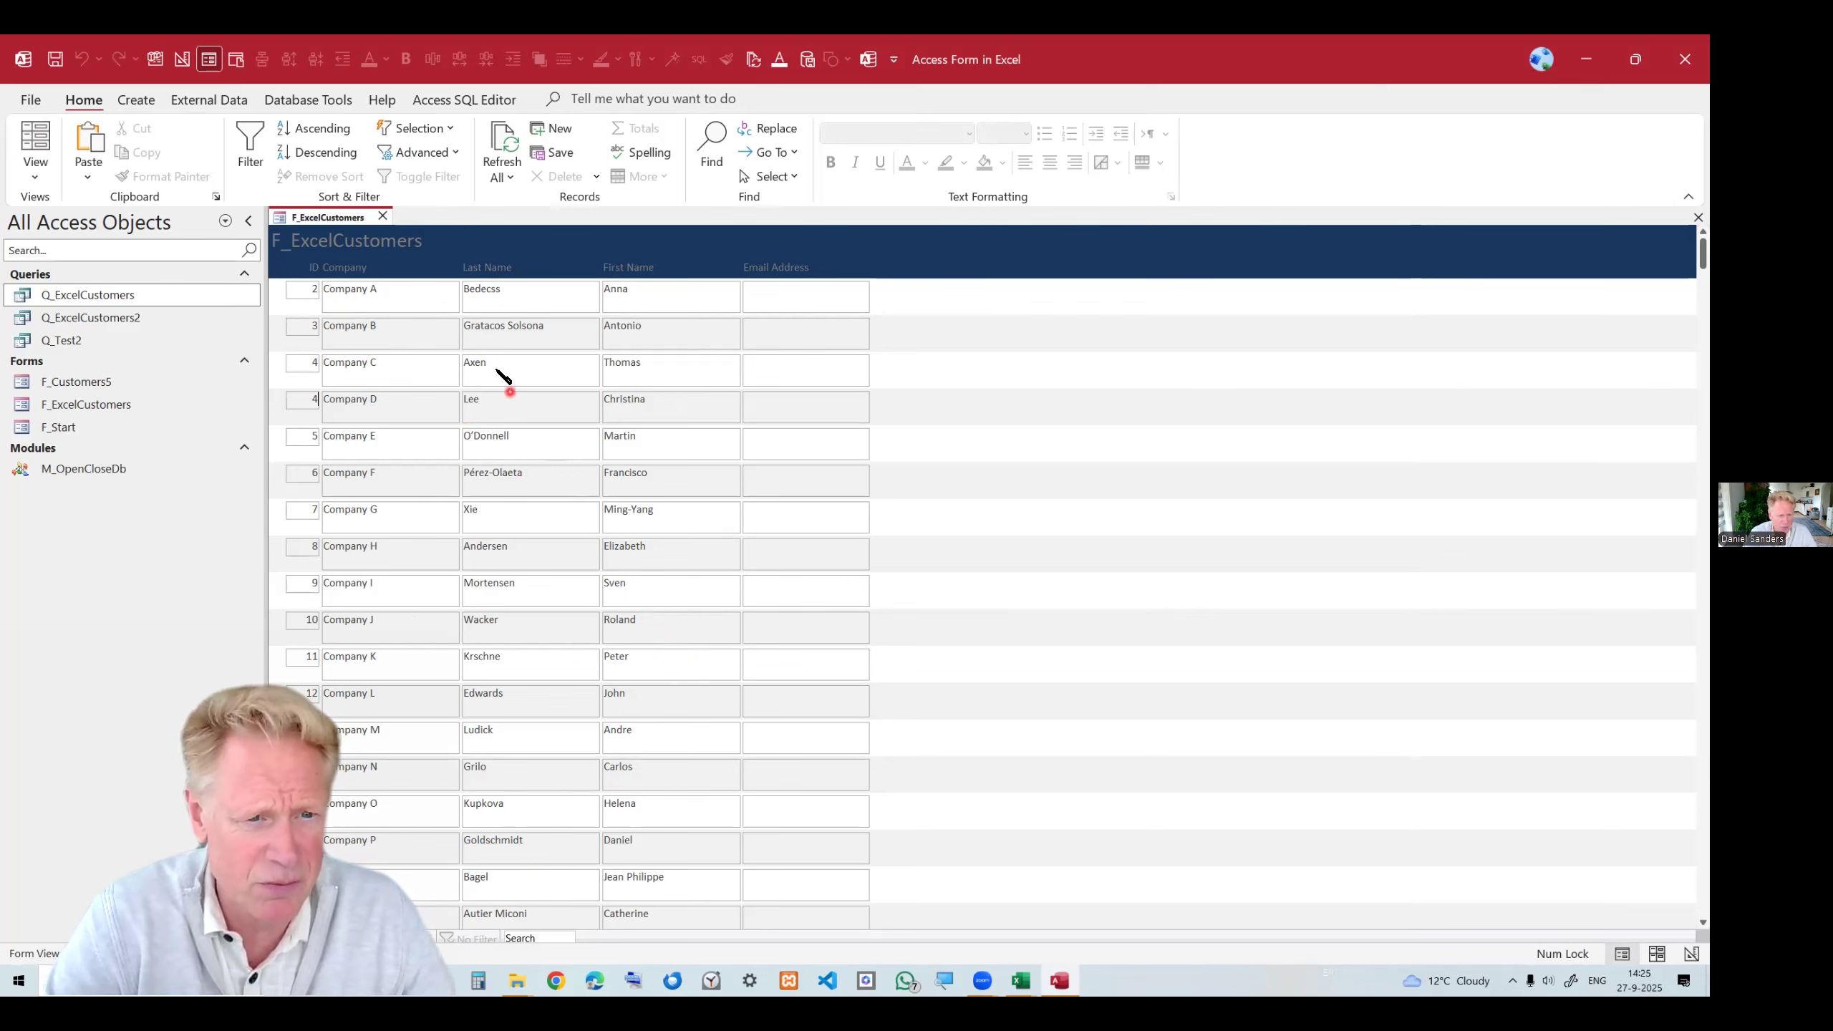
Open the form in Design View, select all detail controls and set their height to 0,5 cm.
{"action": "right_click", "coordinate": [344, 218]}
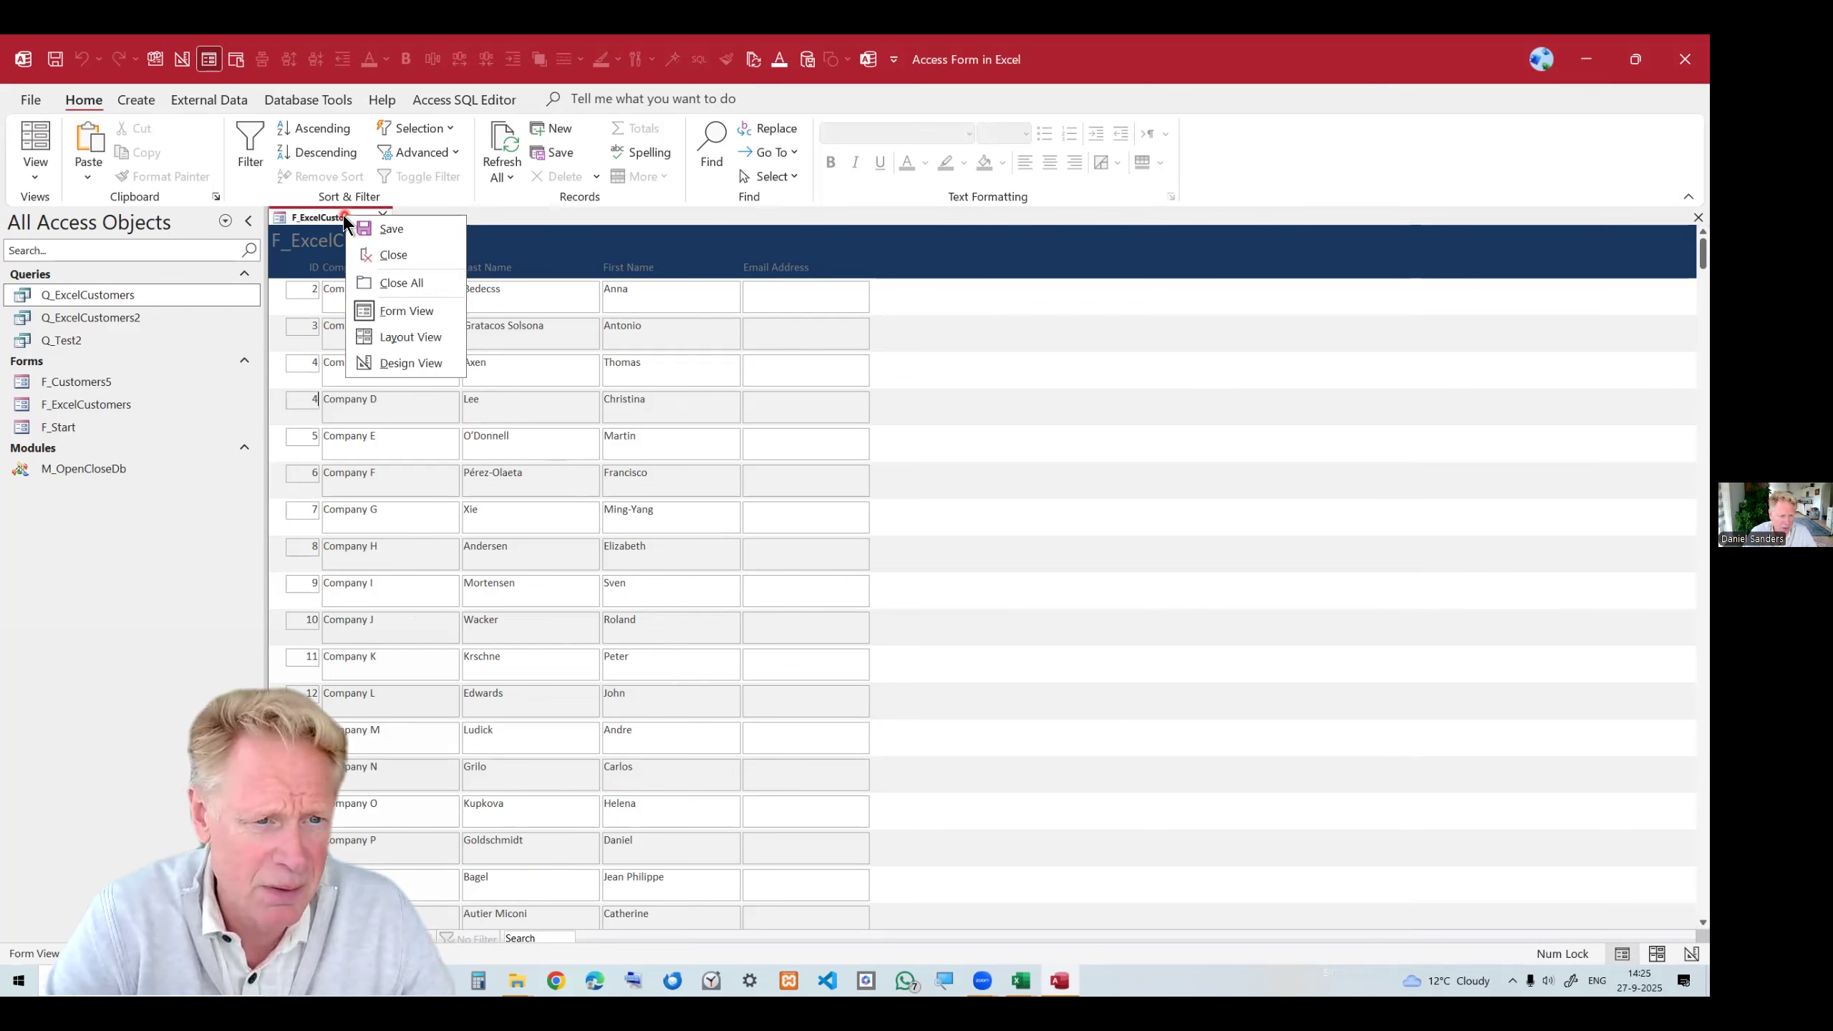
{"action": "left_click", "coordinate": [404, 362]}
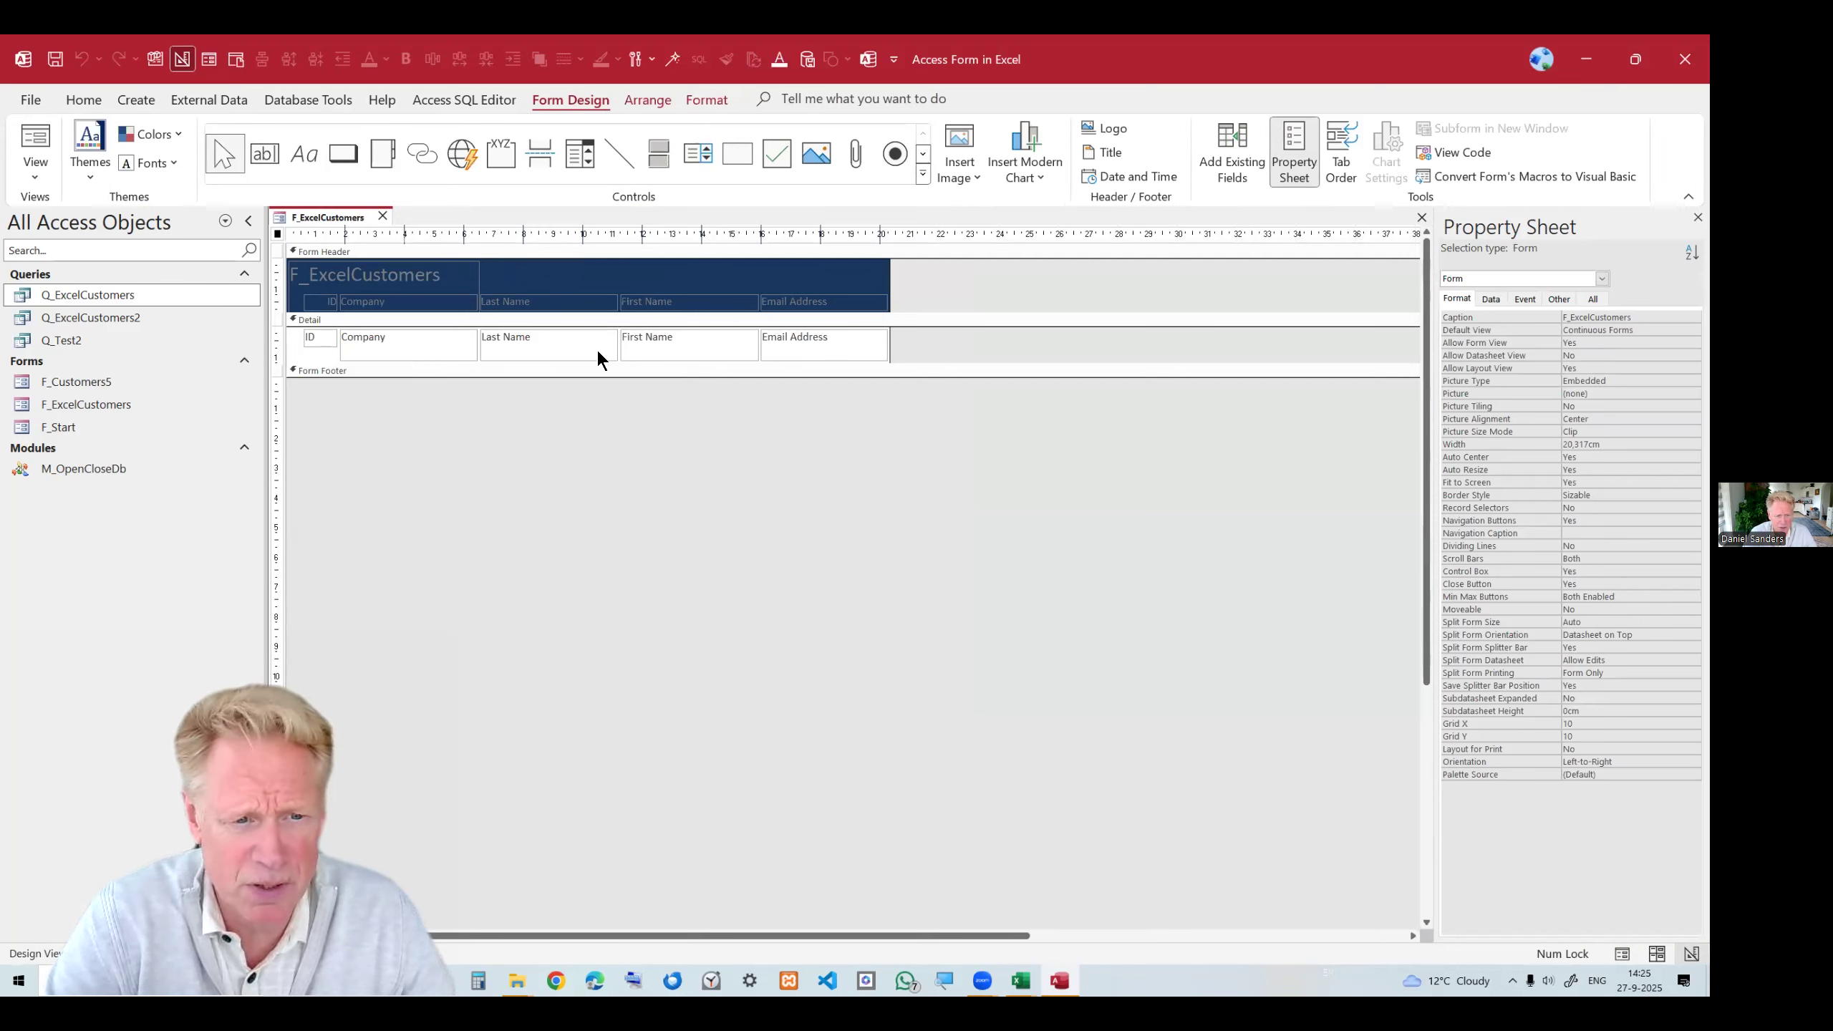
{"action": "left_click_drag", "start_coordinate": [298, 350], "coordinate": [1068, 338]}
{"action": "left_click", "coordinate": [1602, 381]}
{"action": "type", "text": "0,5"}
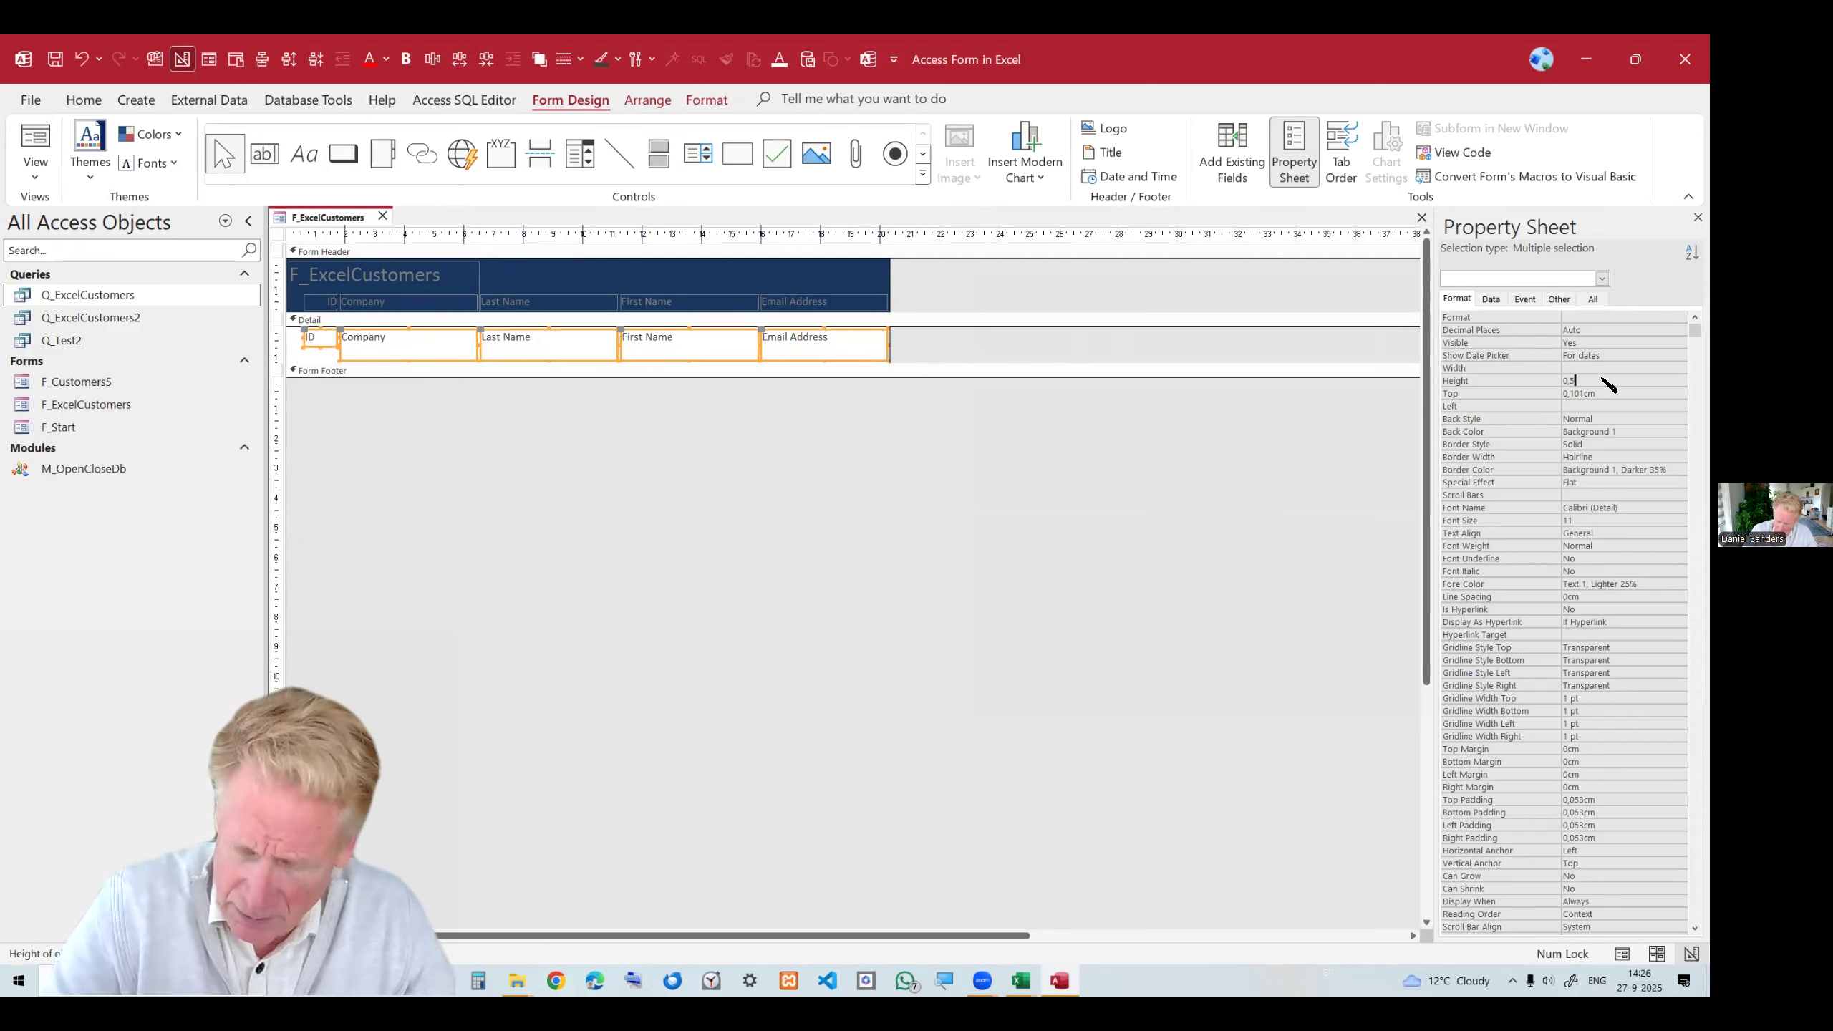
{"action": "left_click", "coordinate": [1628, 417]}
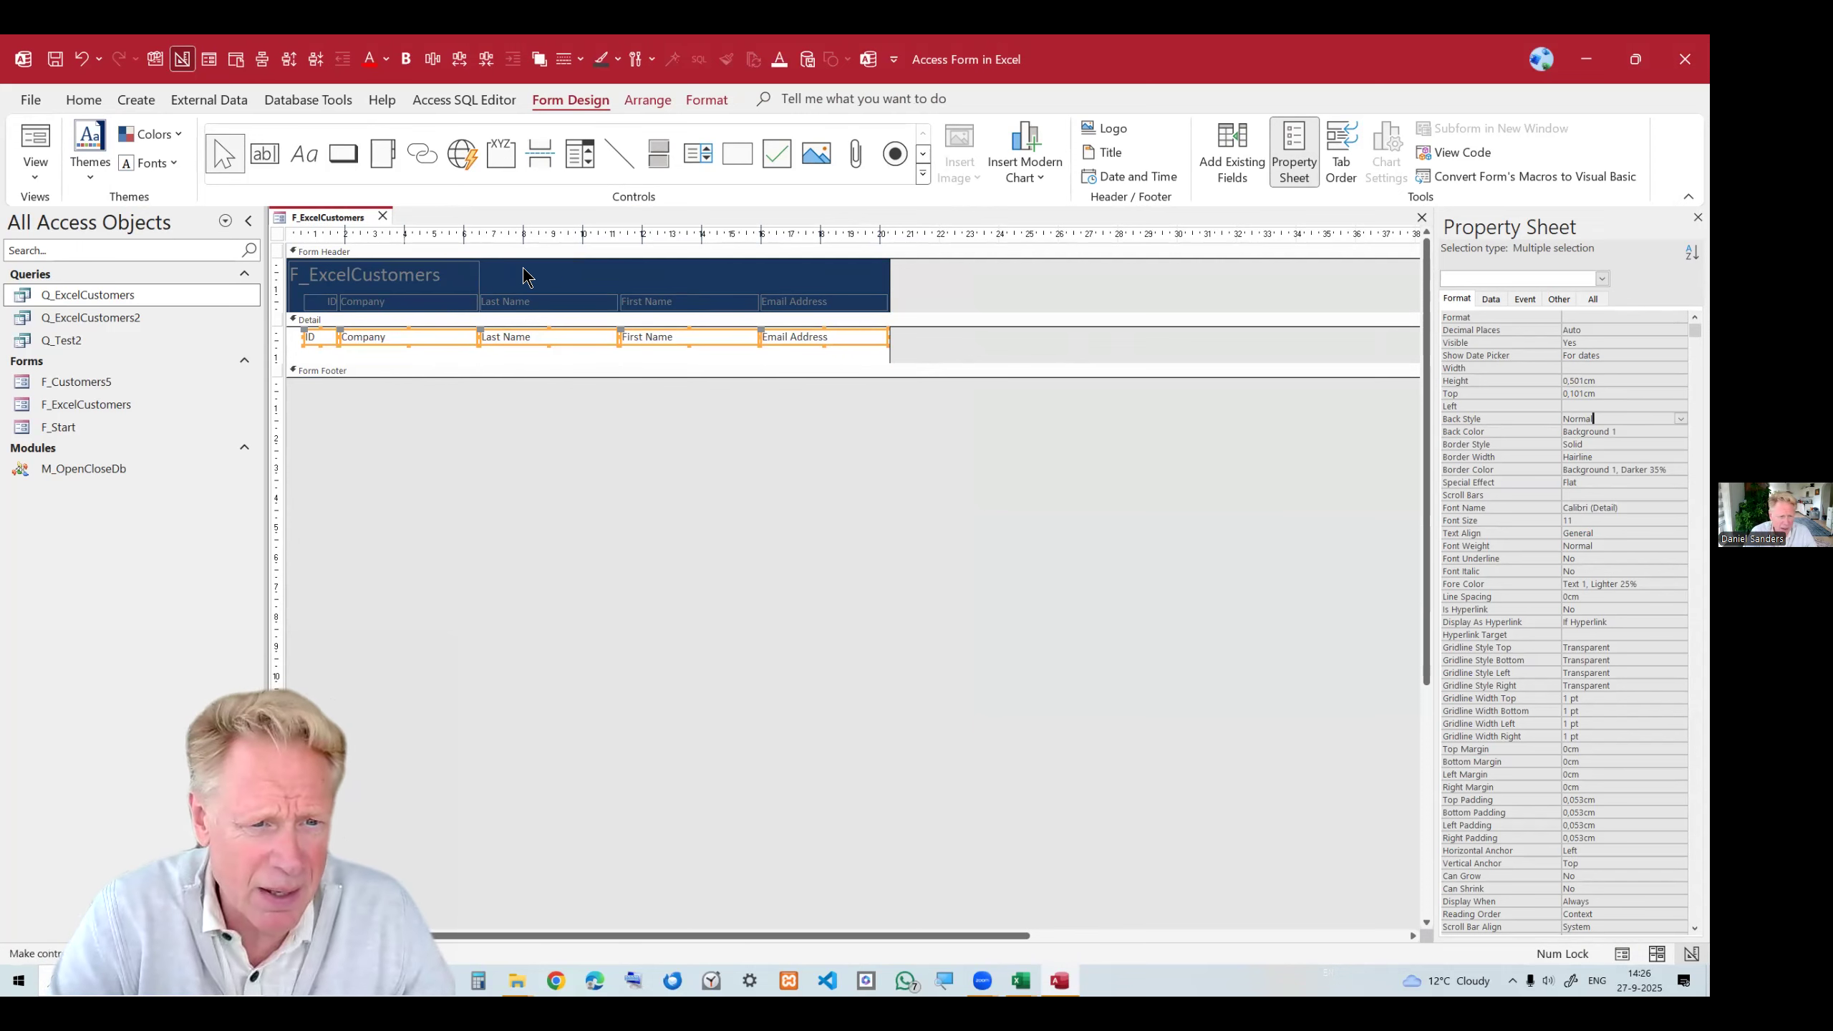
Select the header column labels and format them with white, bold font.
{"action": "left_click_drag", "start_coordinate": [836, 289], "coordinate": [390, 291]}
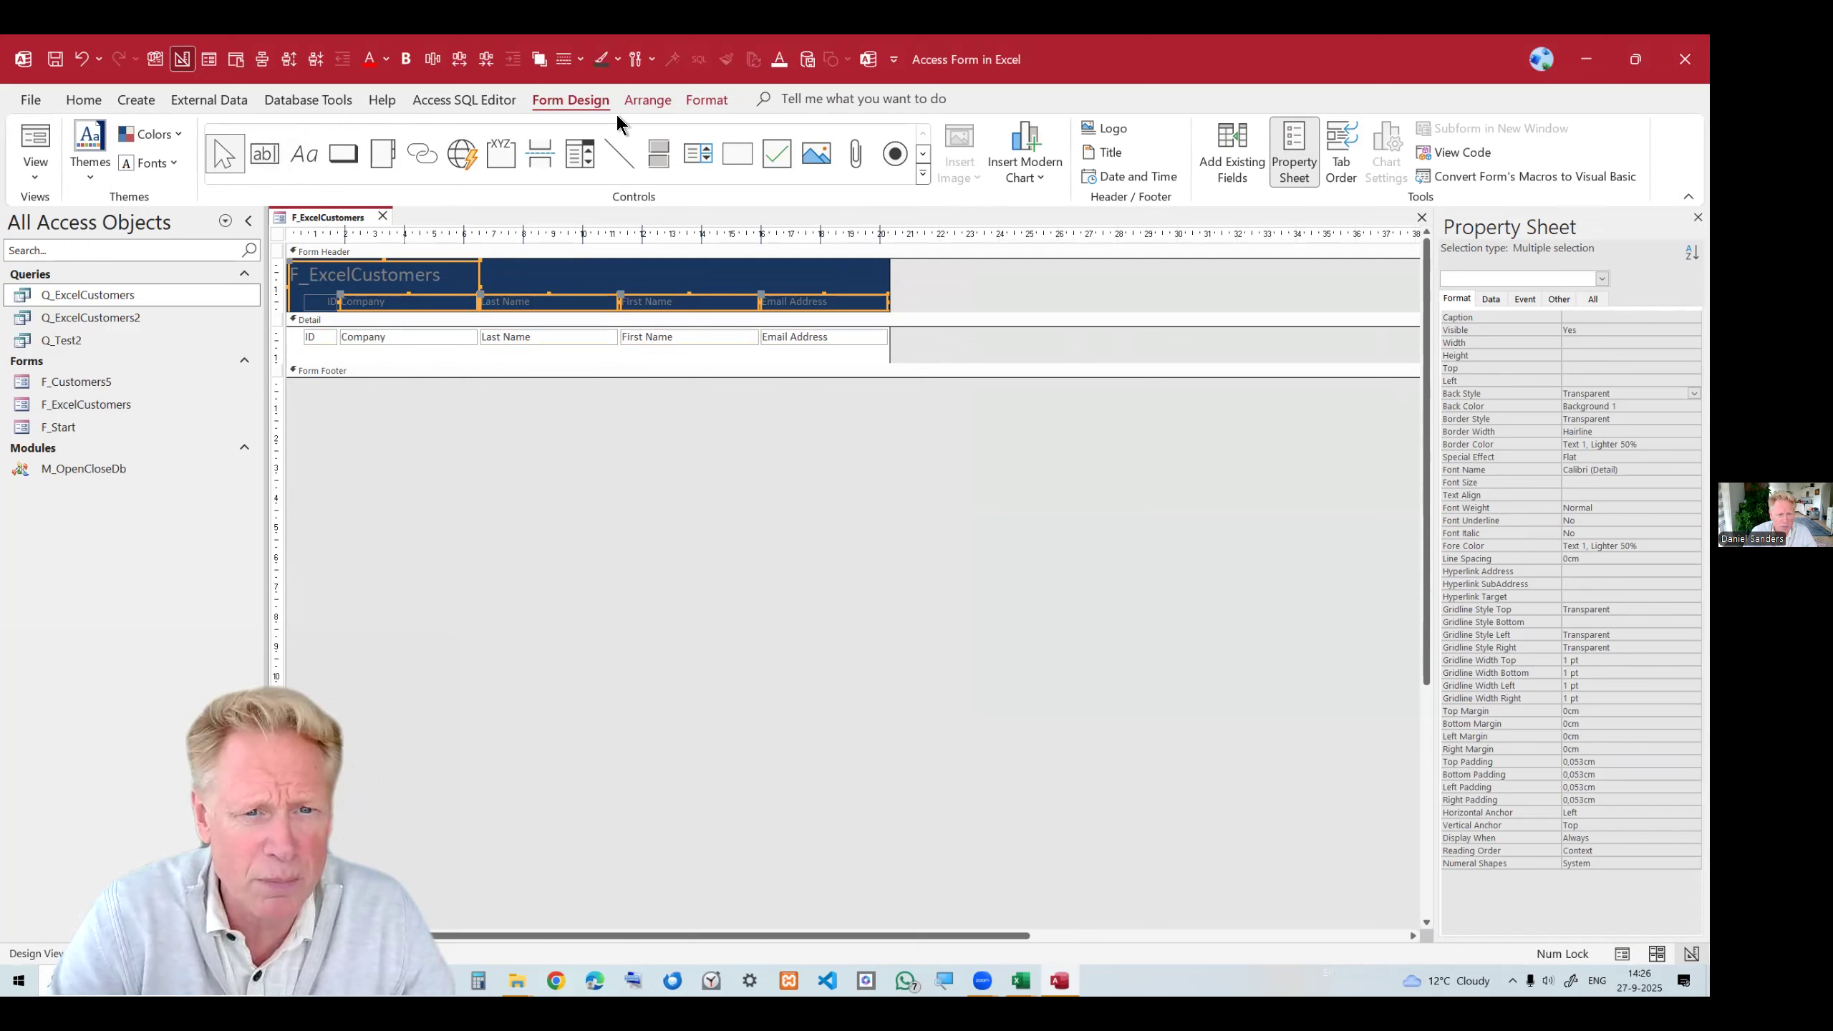
{"action": "left_click", "coordinate": [707, 99]}
{"action": "left_click", "coordinate": [256, 161]}
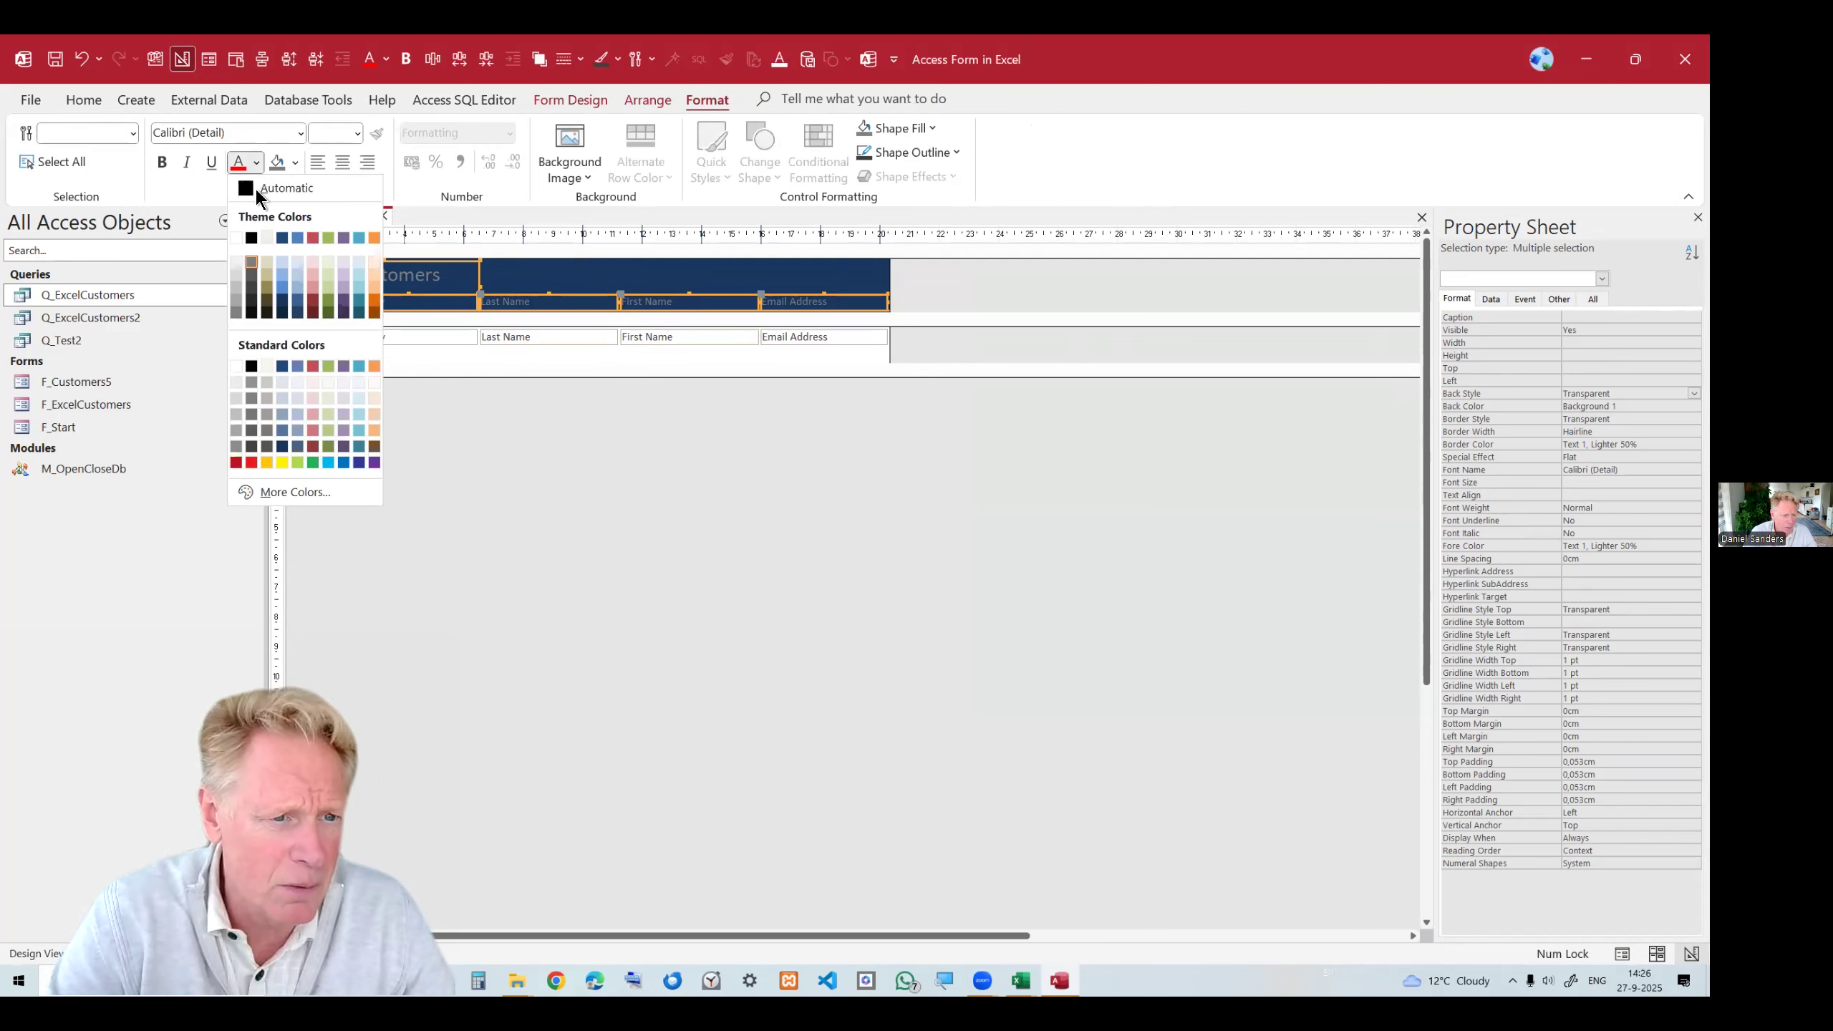
{"action": "left_click", "coordinate": [236, 366]}
{"action": "left_click", "coordinate": [163, 162]}
Preview the form in Form View and return to Design View.
{"action": "right_click", "coordinate": [363, 217]}
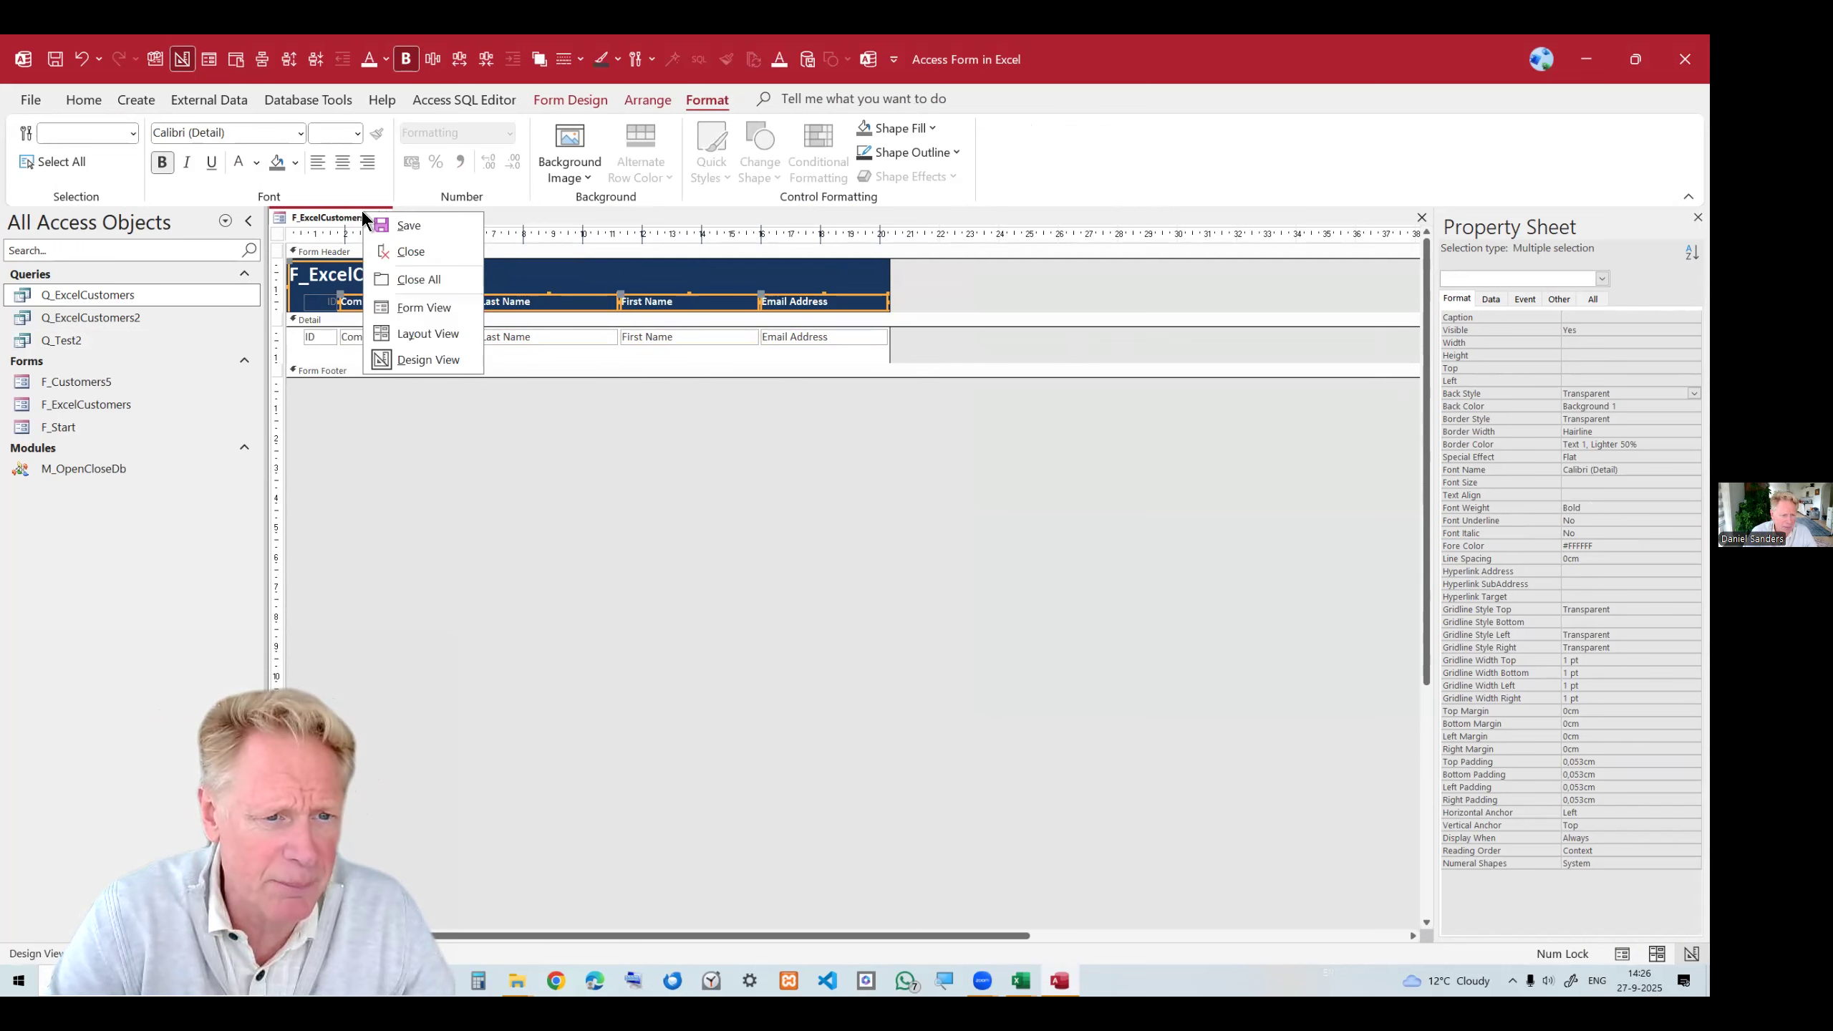
{"action": "left_click", "coordinate": [433, 308]}
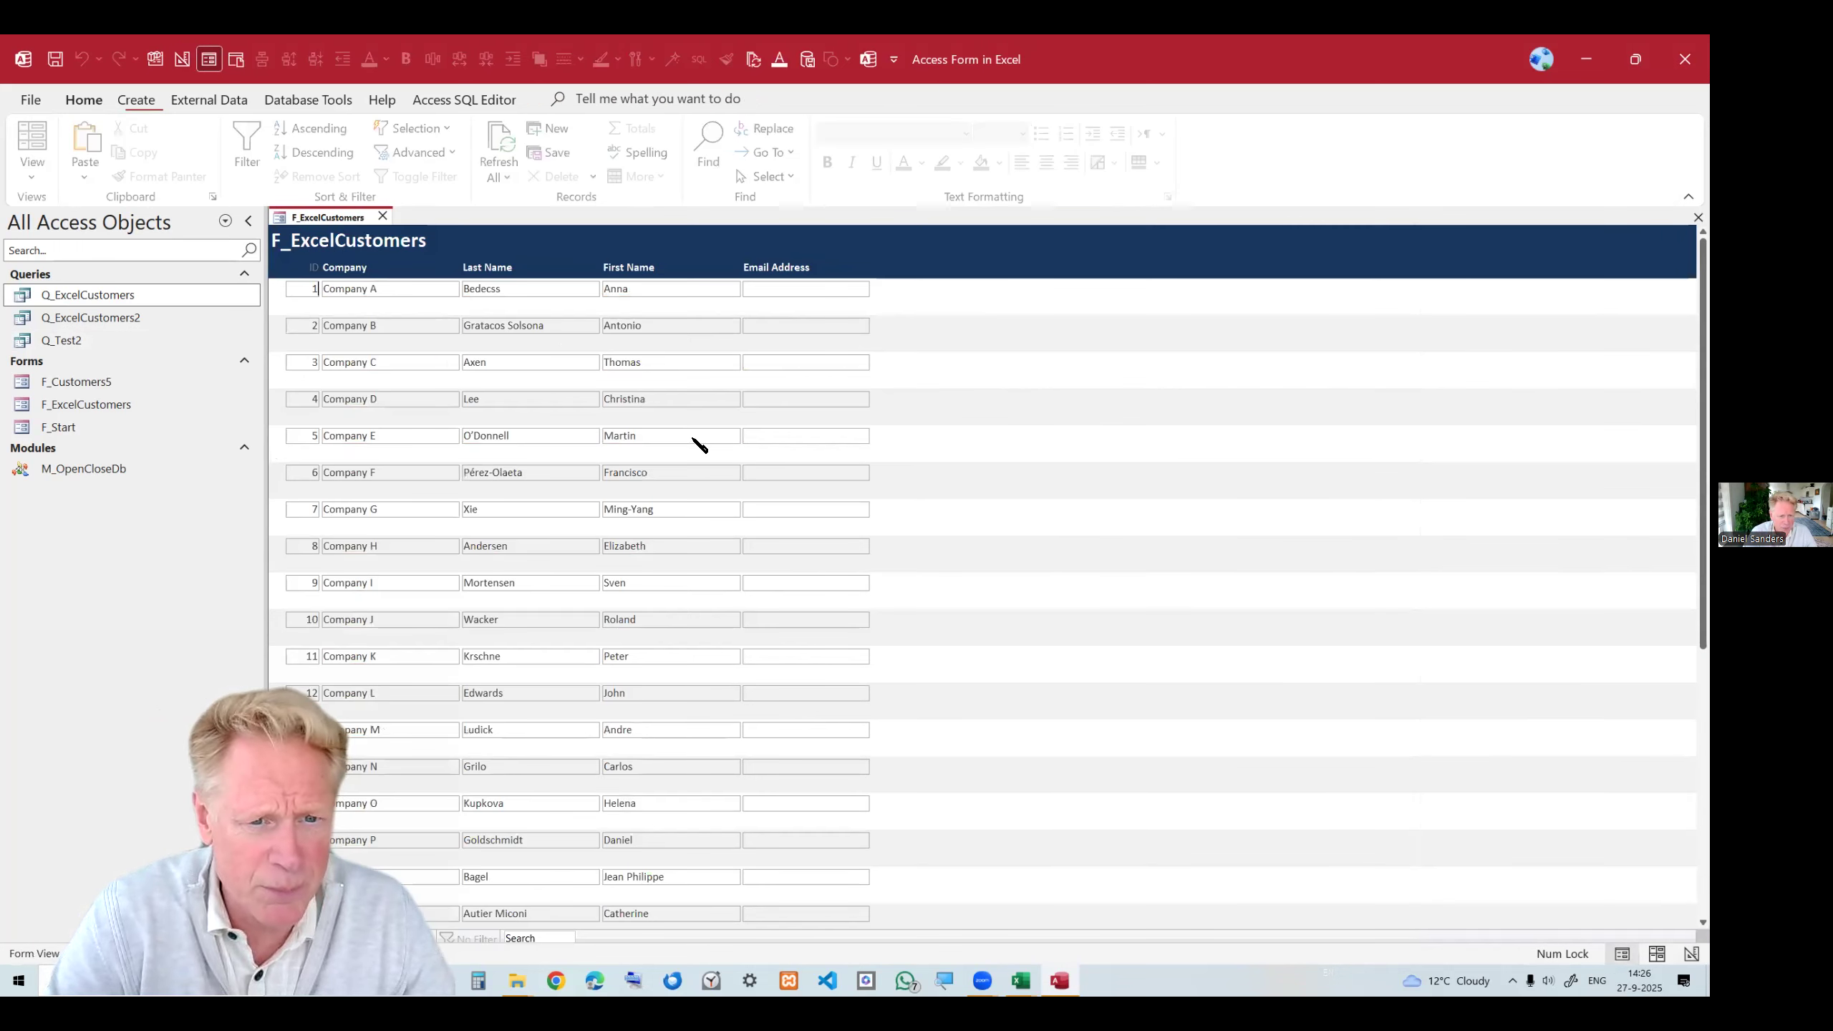
{"action": "right_click", "coordinate": [354, 224]}
{"action": "left_click", "coordinate": [421, 363]}
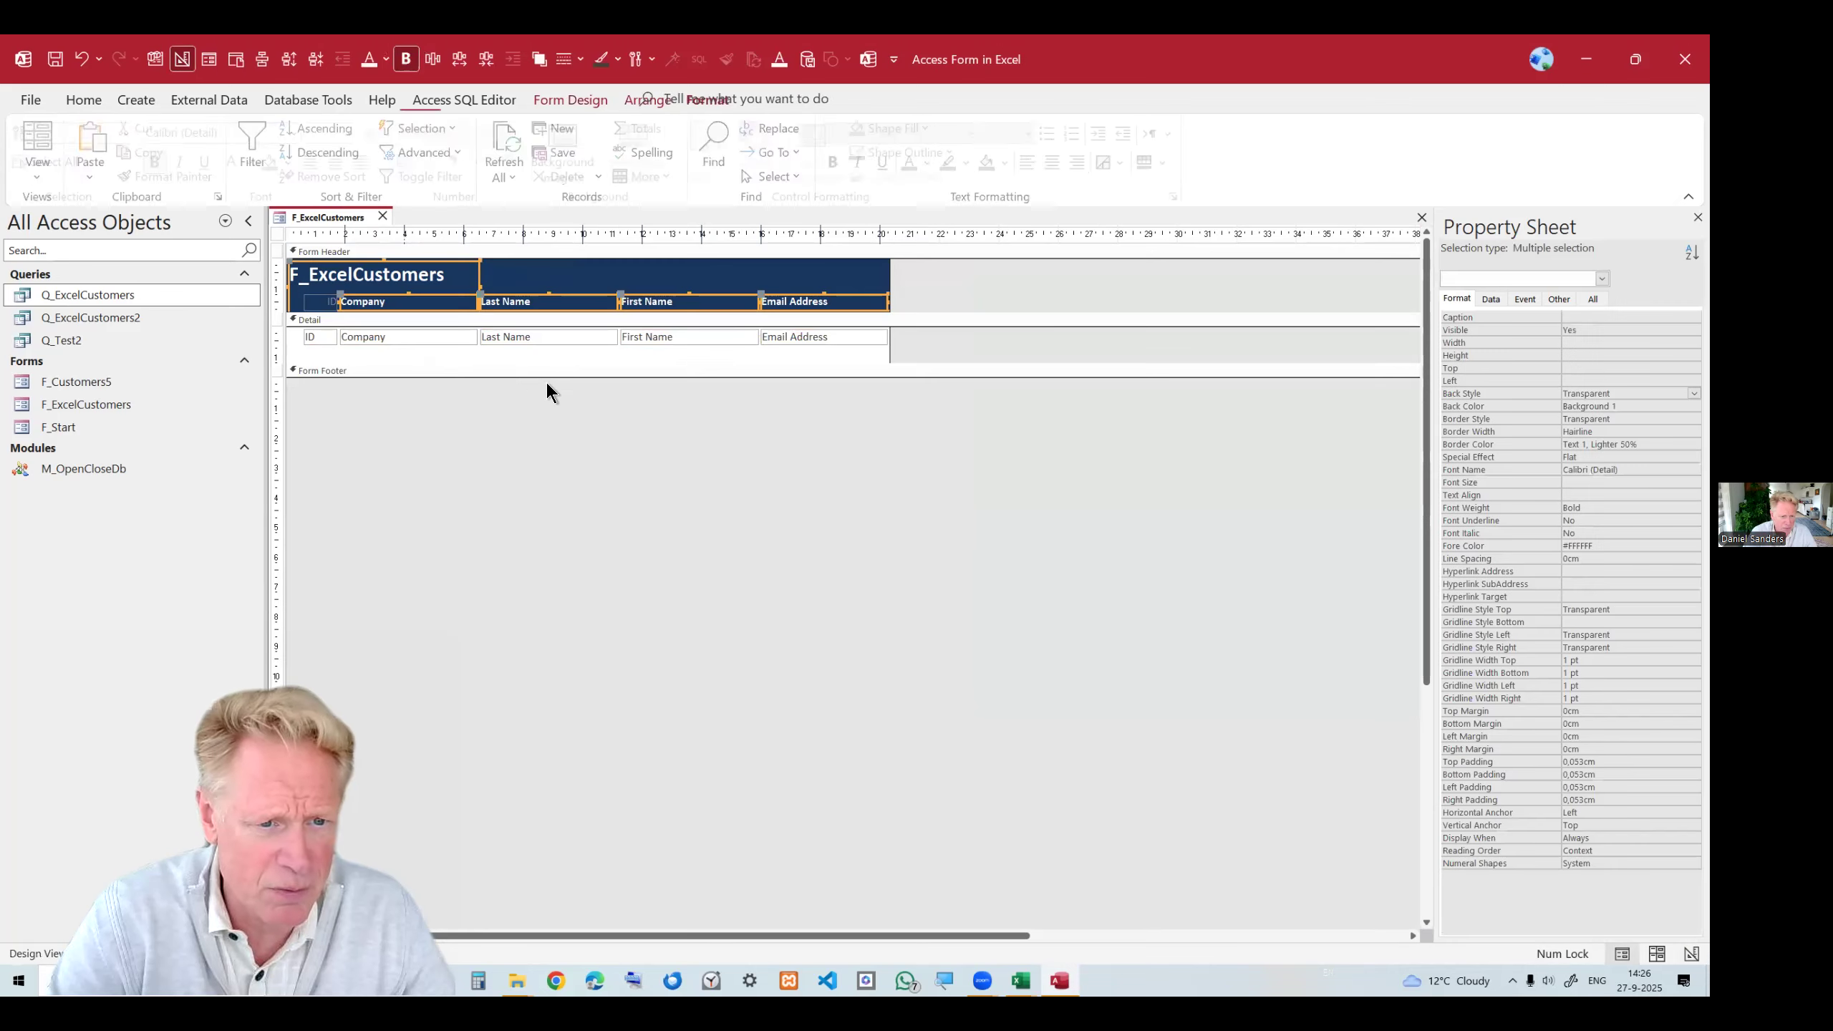
Switch the form to Form View, then close it and save the design changes.
{"action": "right_click", "coordinate": [347, 215]}
{"action": "left_click", "coordinate": [405, 309]}
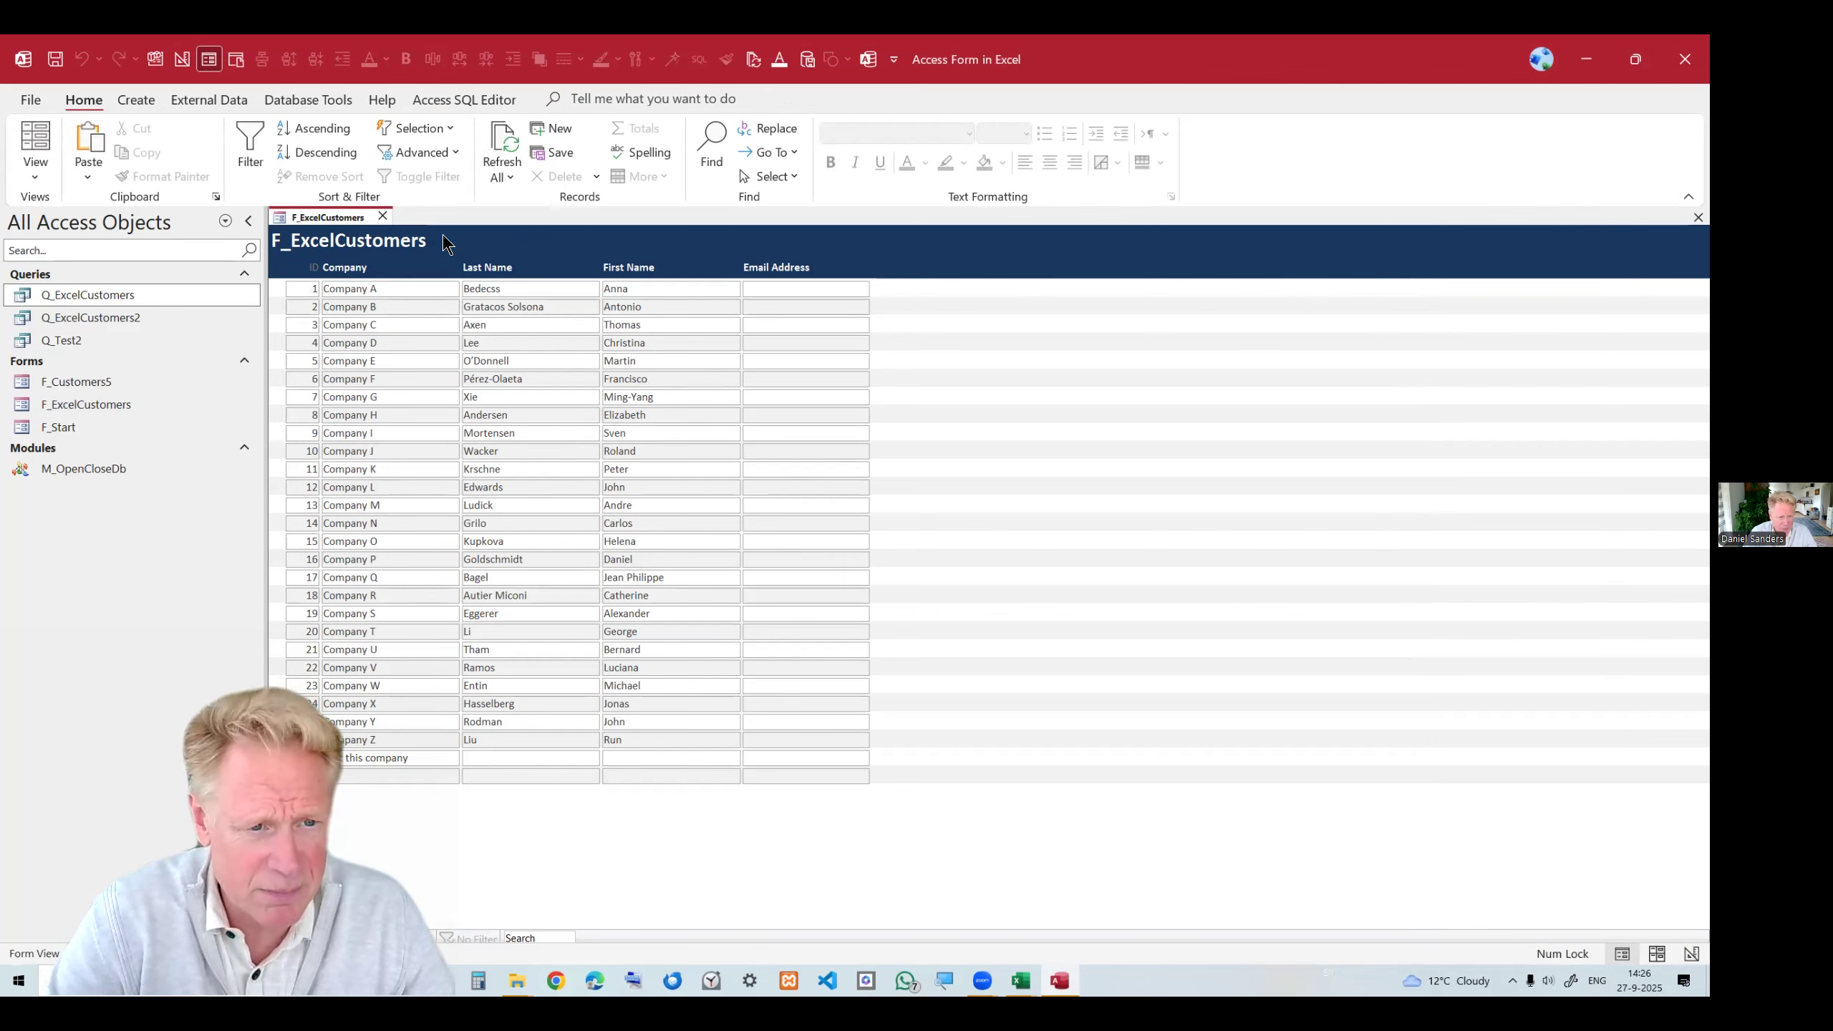
{"action": "left_click", "coordinate": [384, 216]}
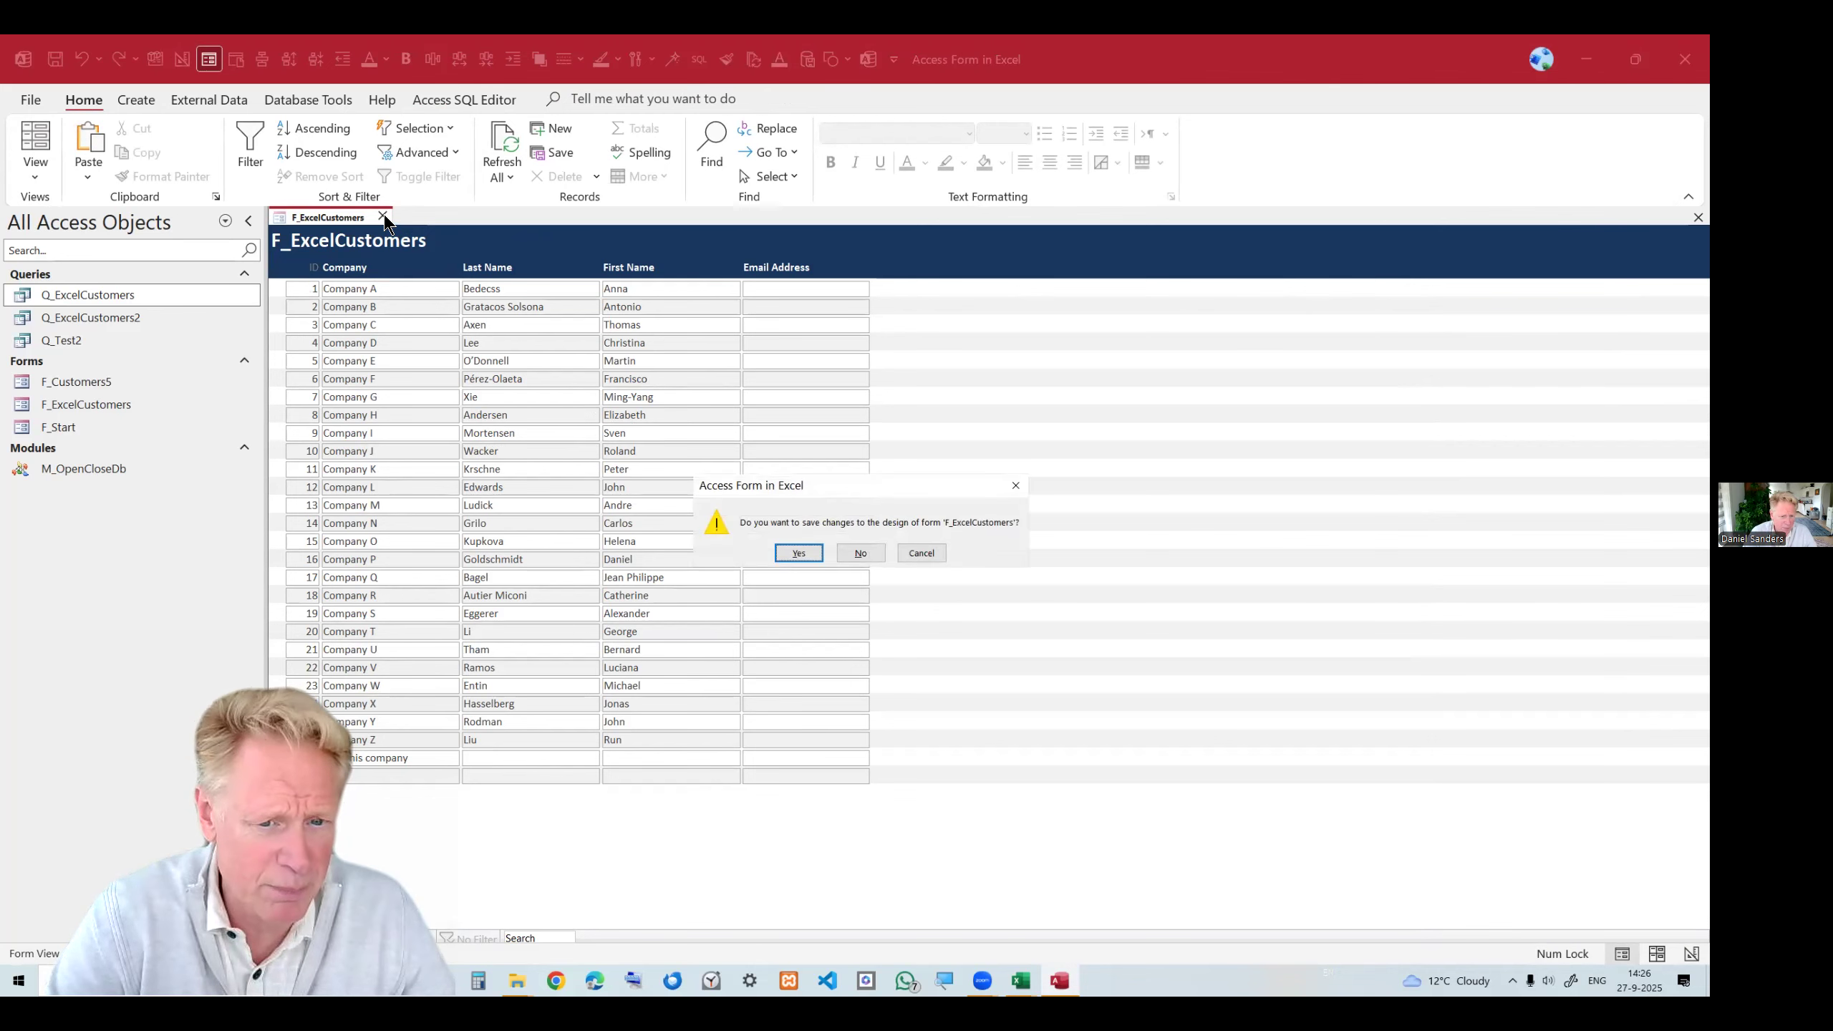
{"action": "left_click", "coordinate": [799, 553]}
Open the F_ExcelCustomers form from the navigation pane to review it, then close it.
{"action": "left_click", "coordinate": [119, 382]}
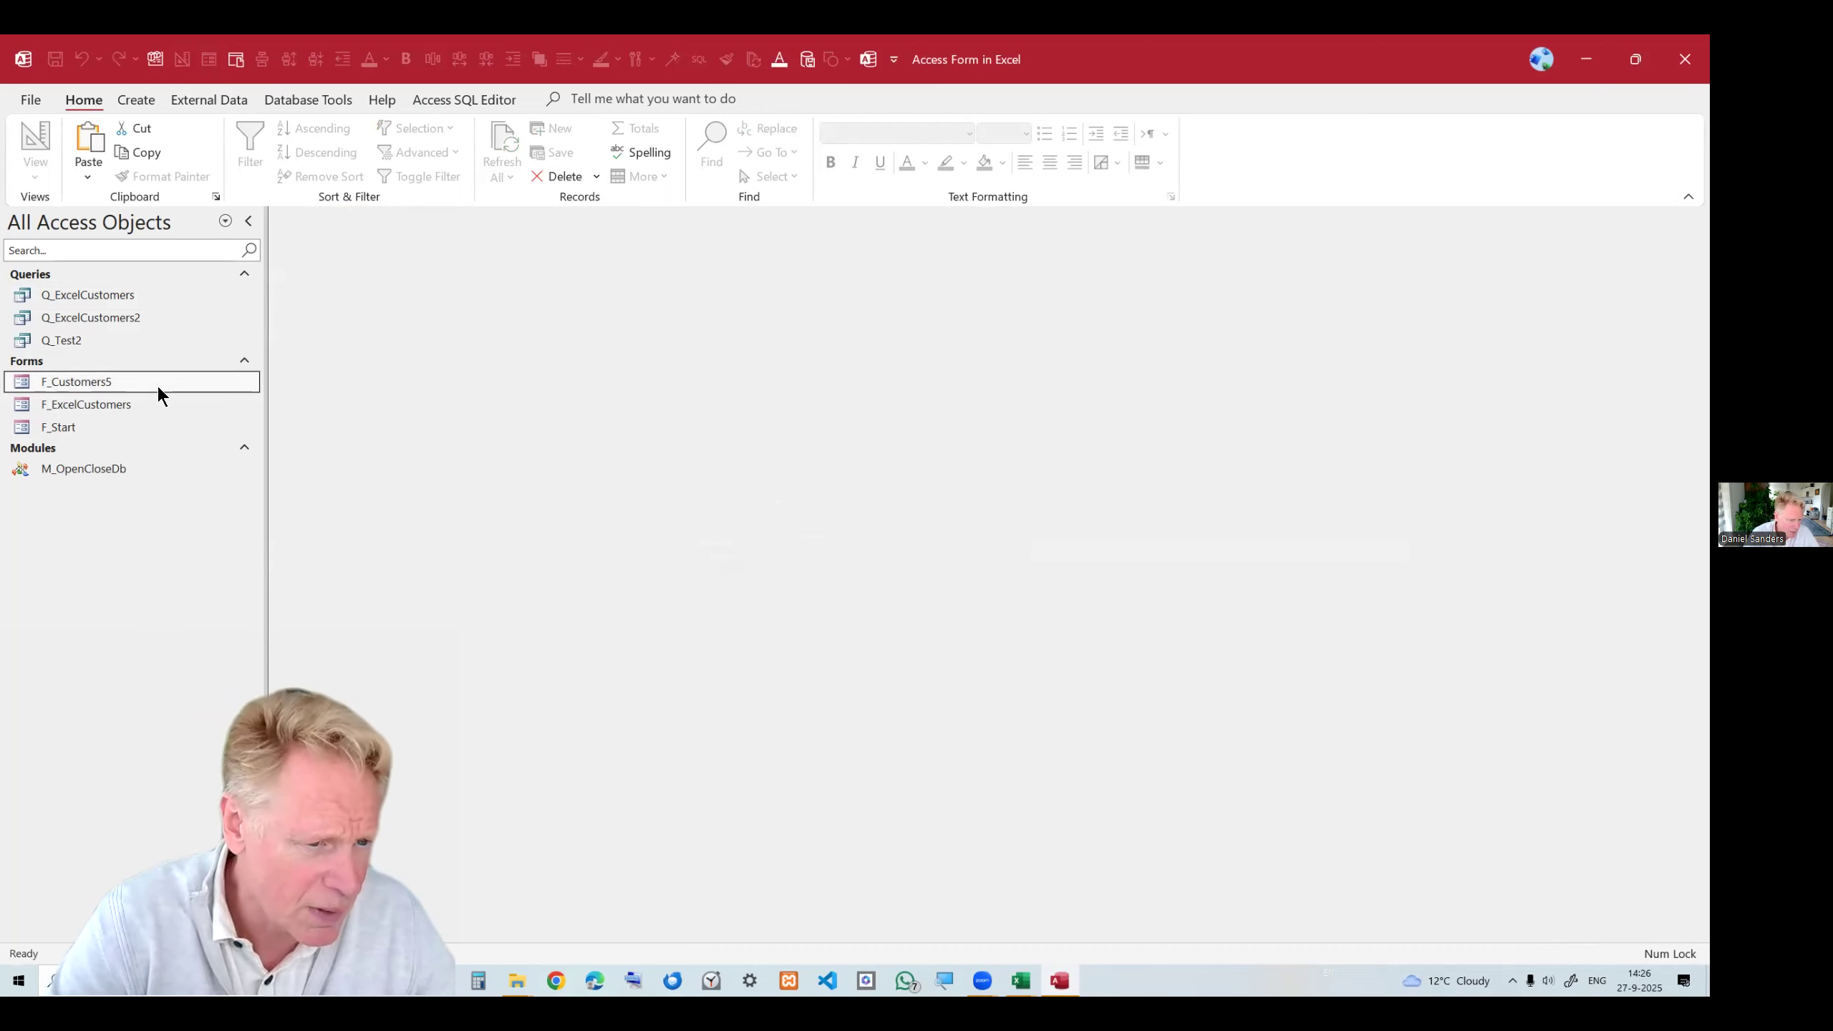
{"action": "left_click", "coordinate": [112, 411]}
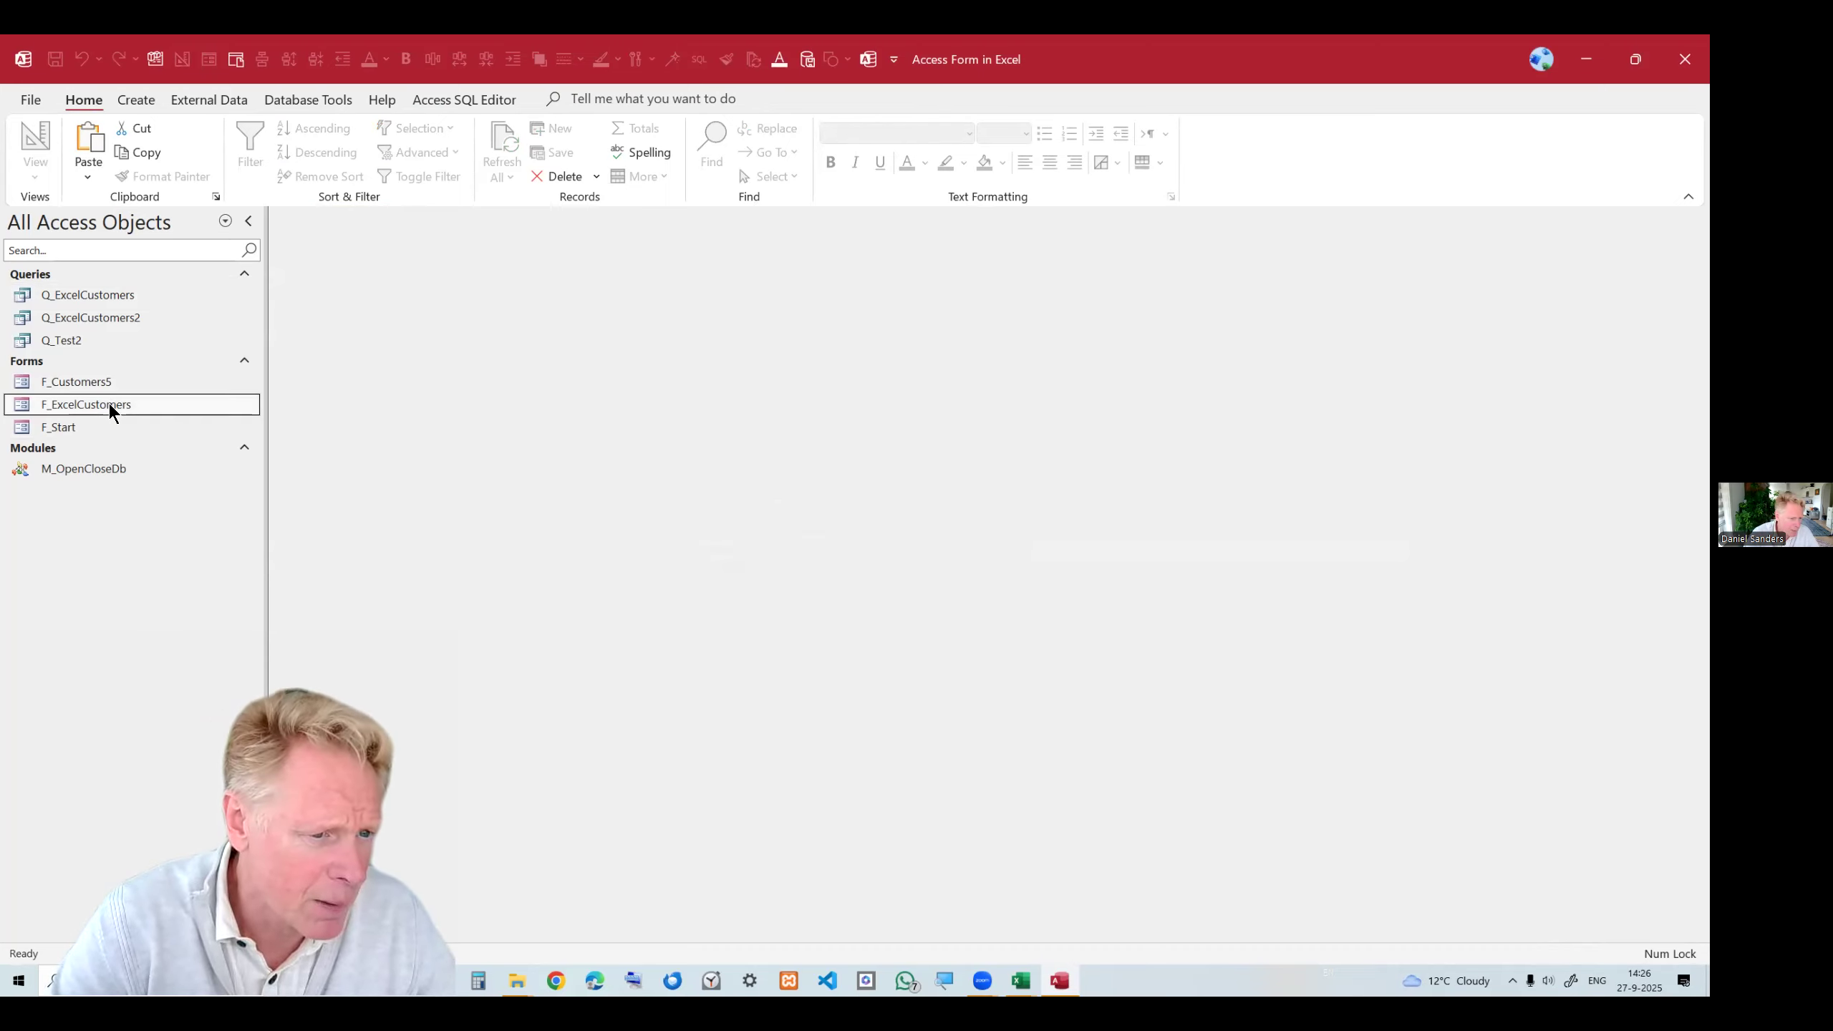
{"action": "double_click", "coordinate": [109, 405]}
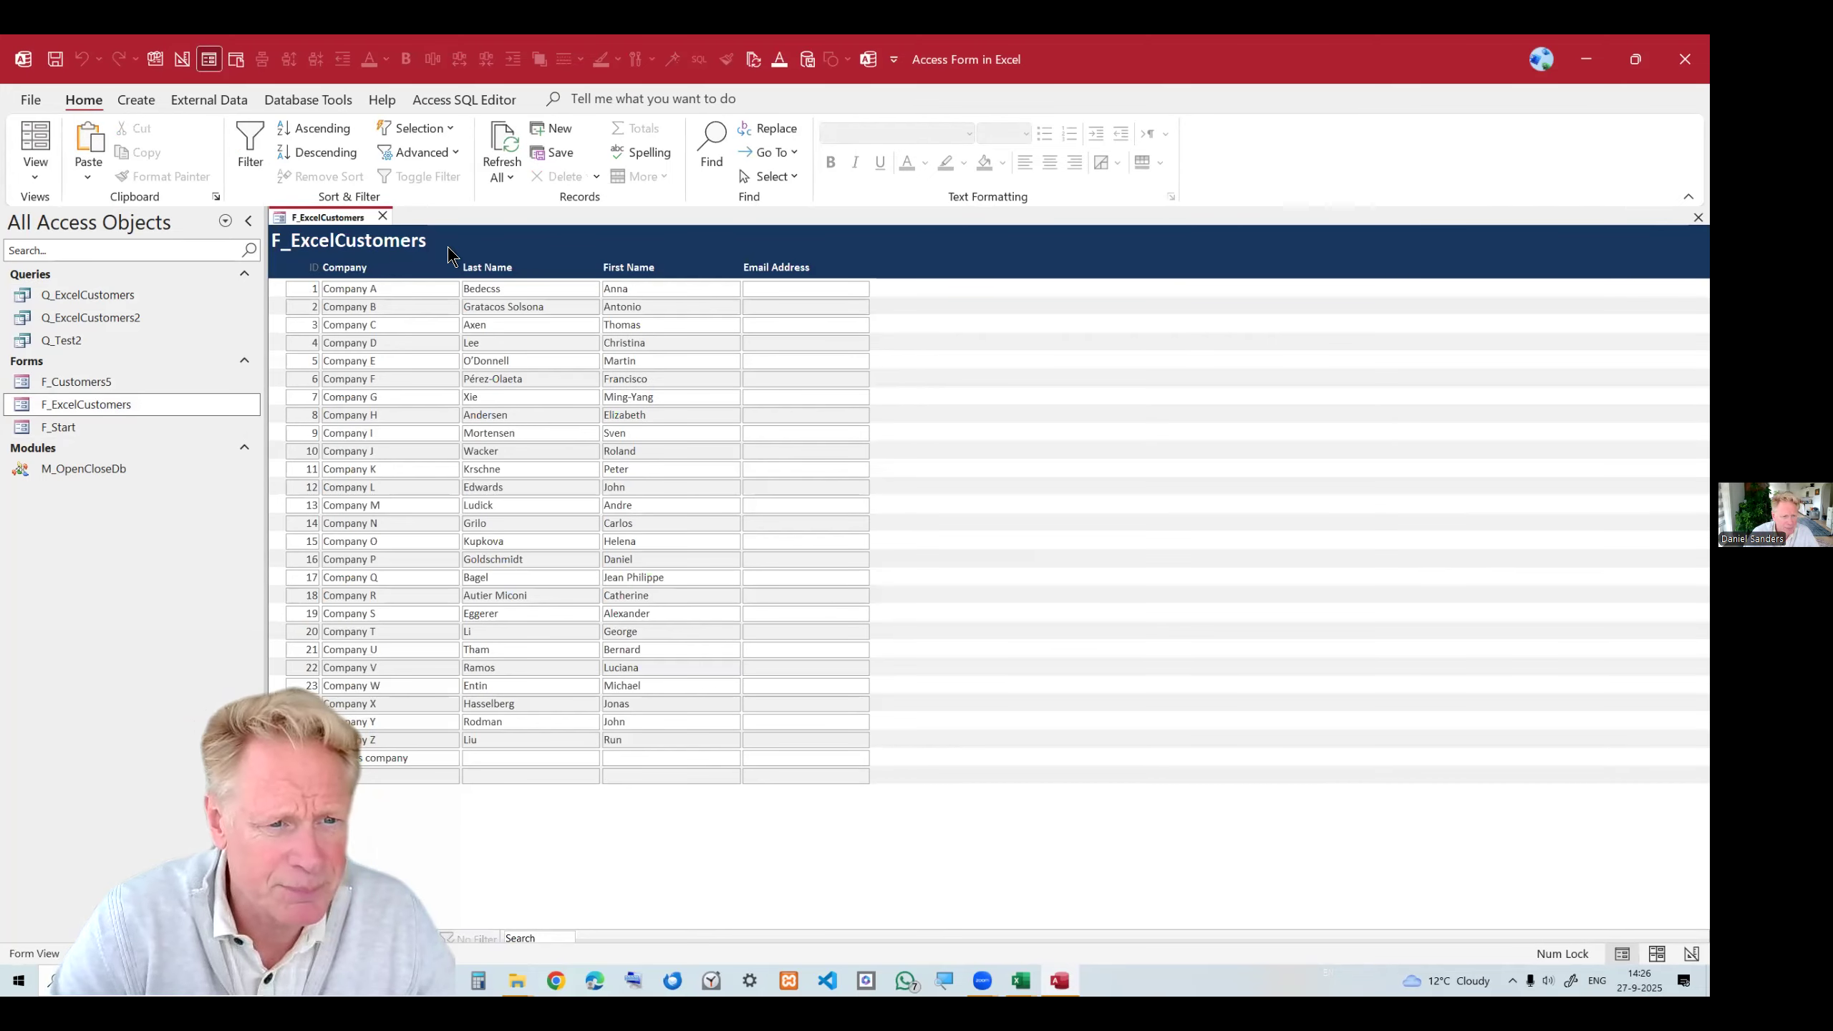
{"action": "left_click", "coordinate": [385, 213]}
Open the F_Customers5 form and reposition its window over the workbook.
{"action": "left_click", "coordinate": [133, 380]}
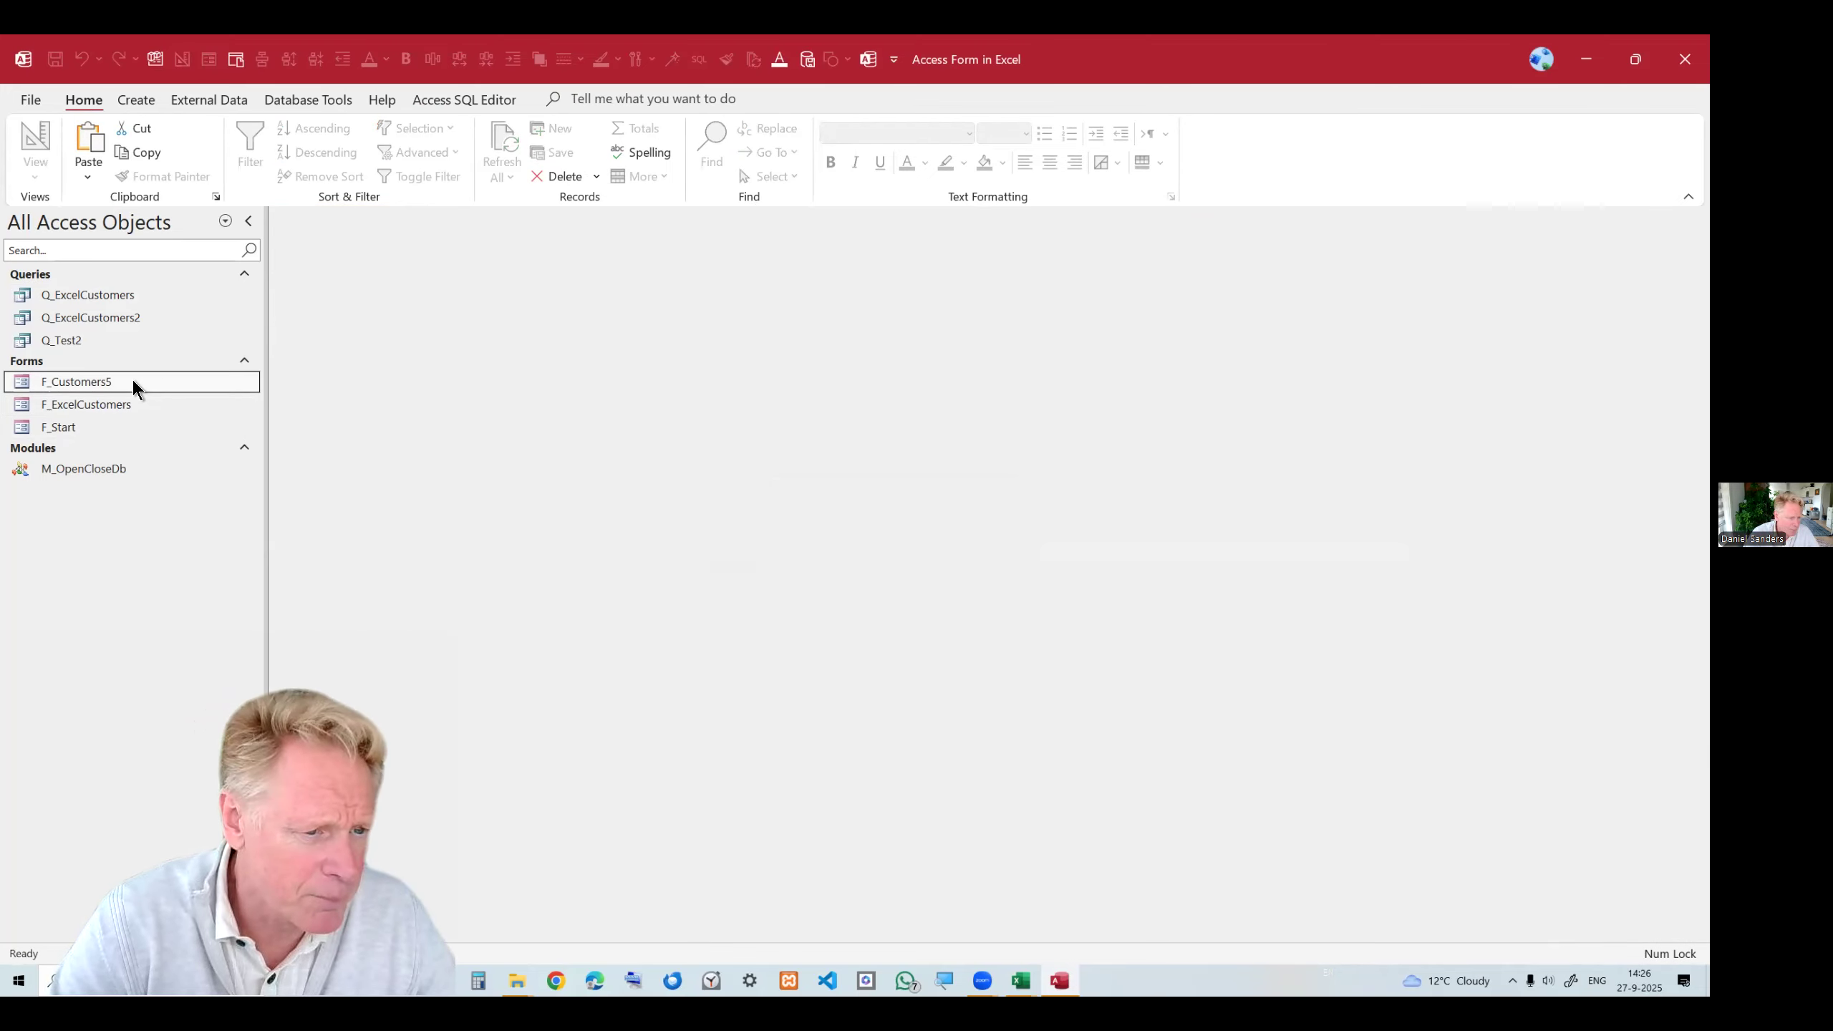
{"action": "double_click", "coordinate": [132, 380]}
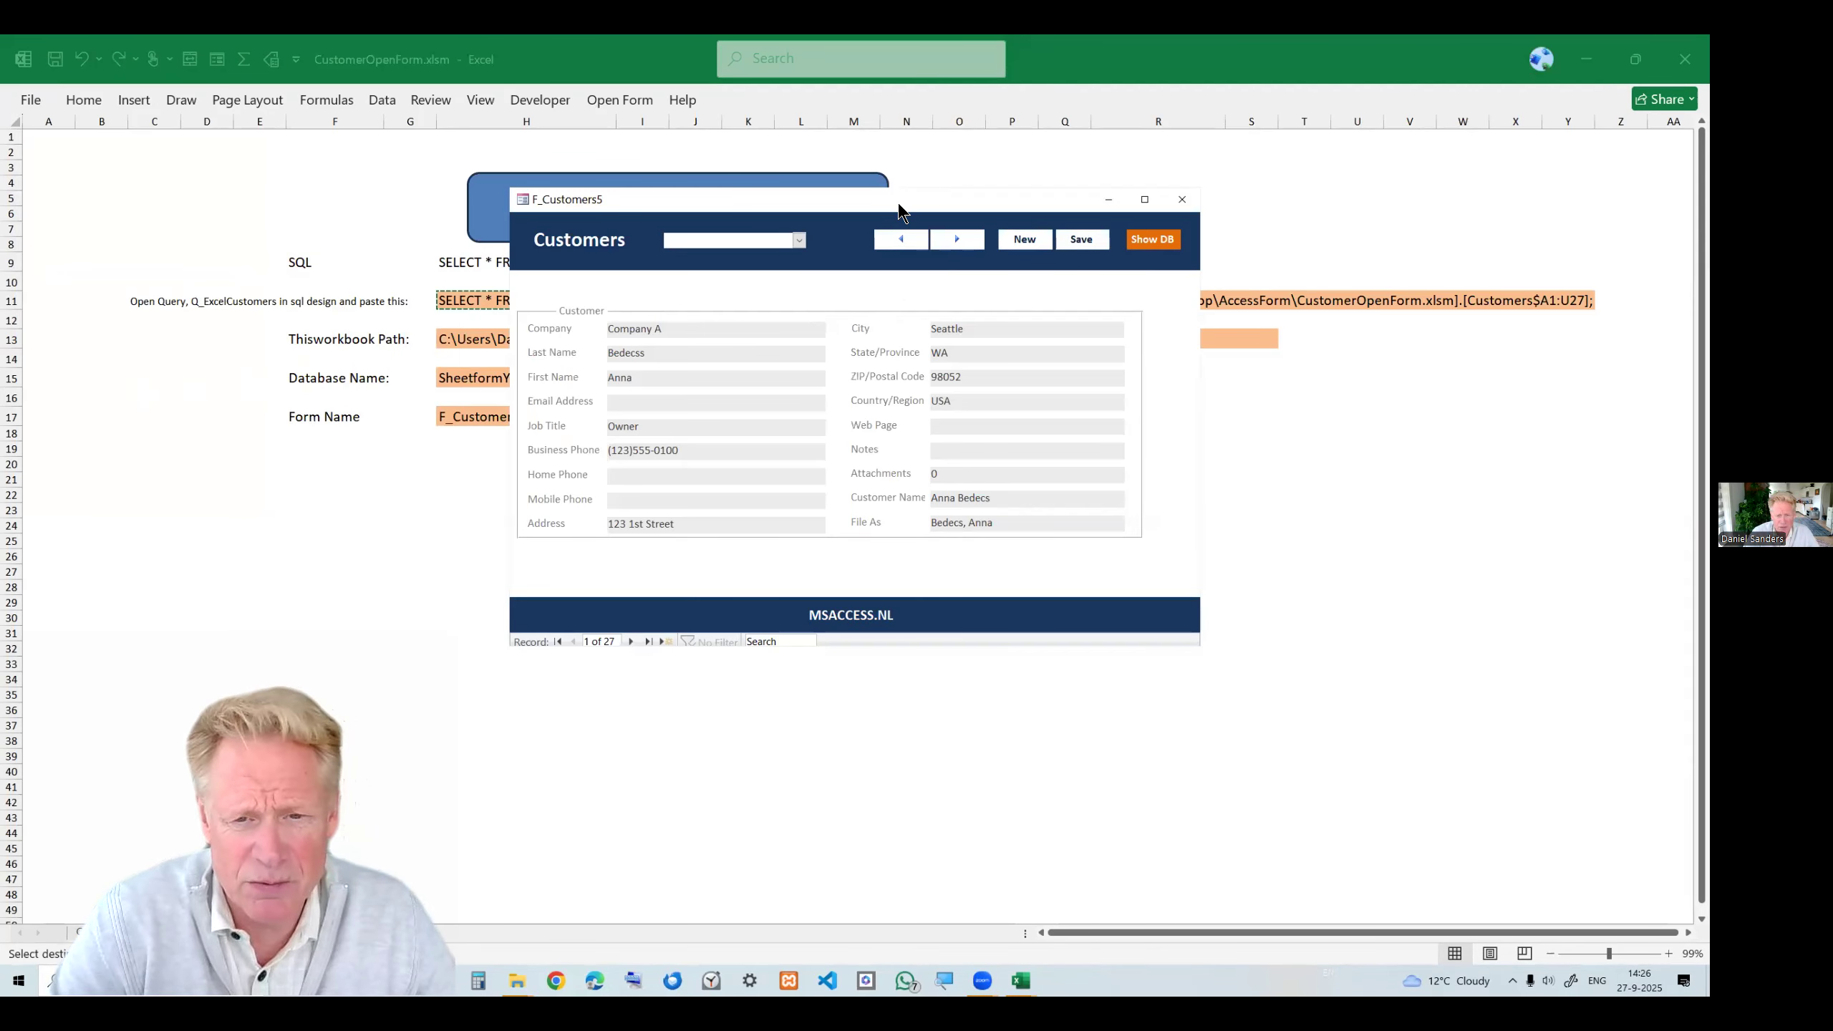
{"action": "left_click_drag", "start_coordinate": [899, 207], "coordinate": [922, 293]}
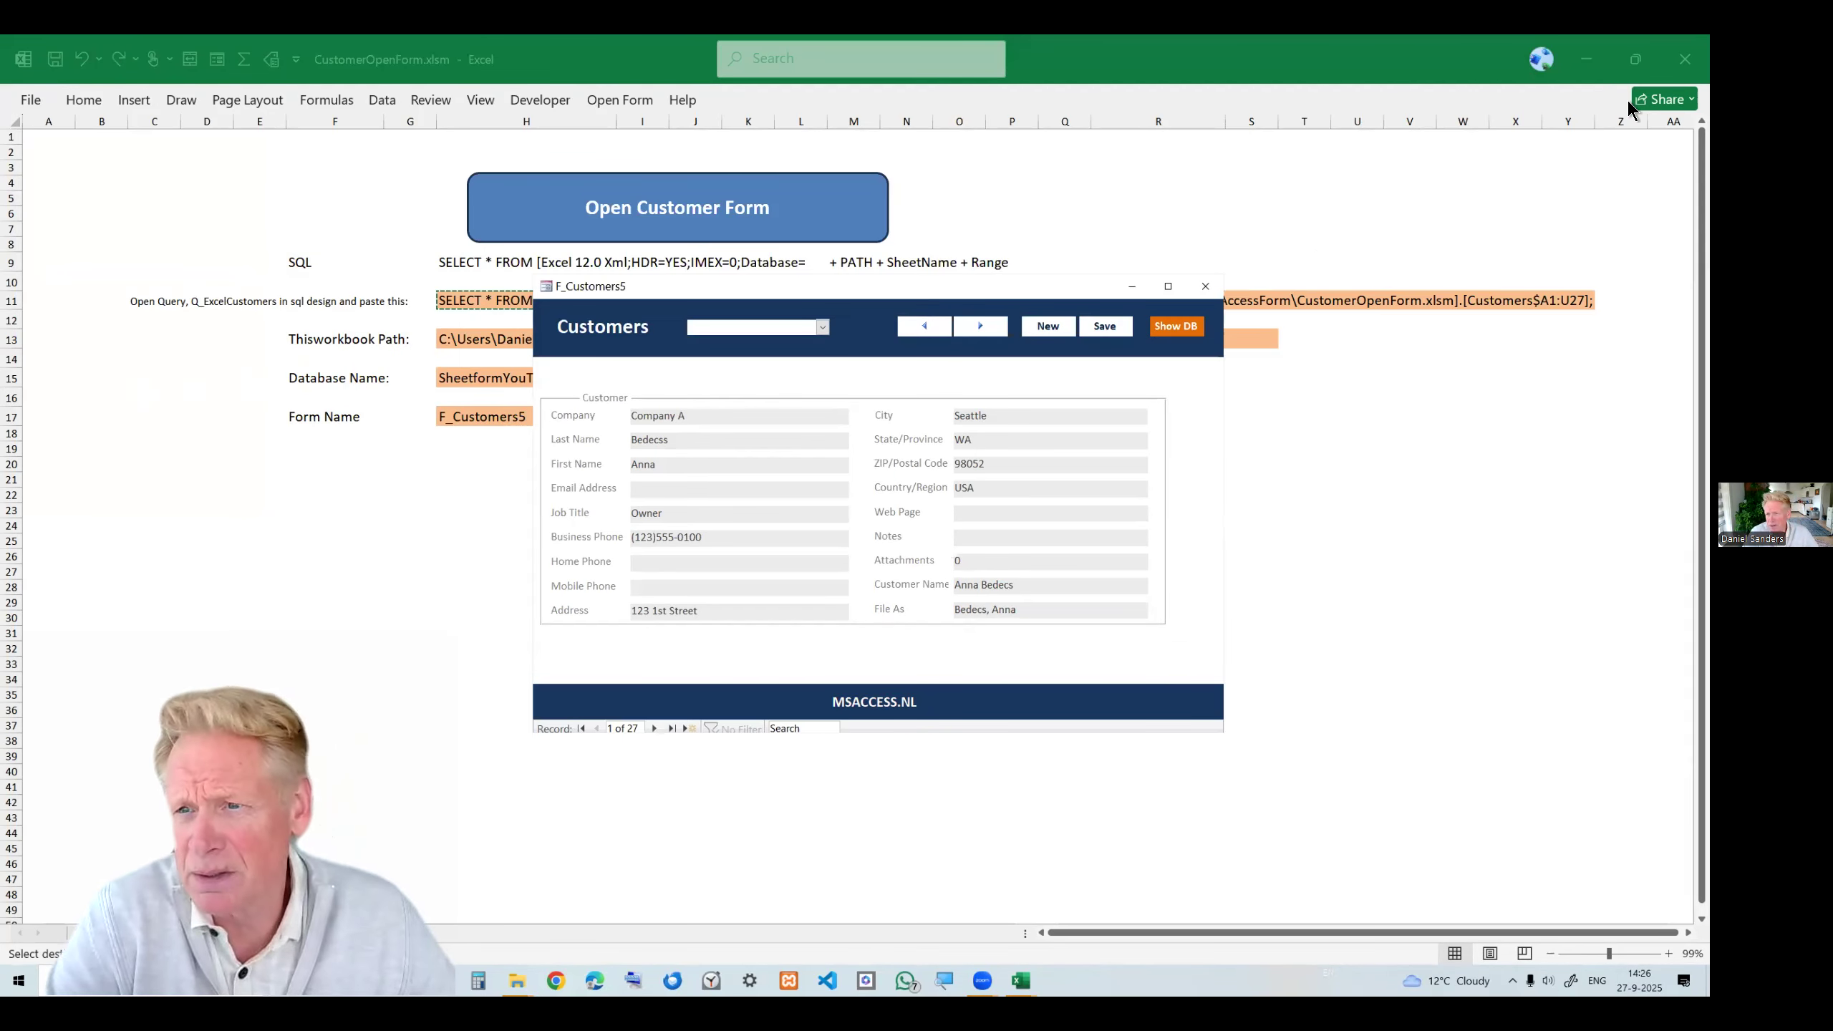
Minimize the workbook and VBA editor windows so the customer form stands alone on the desktop.
{"action": "left_click", "coordinate": [1585, 59]}
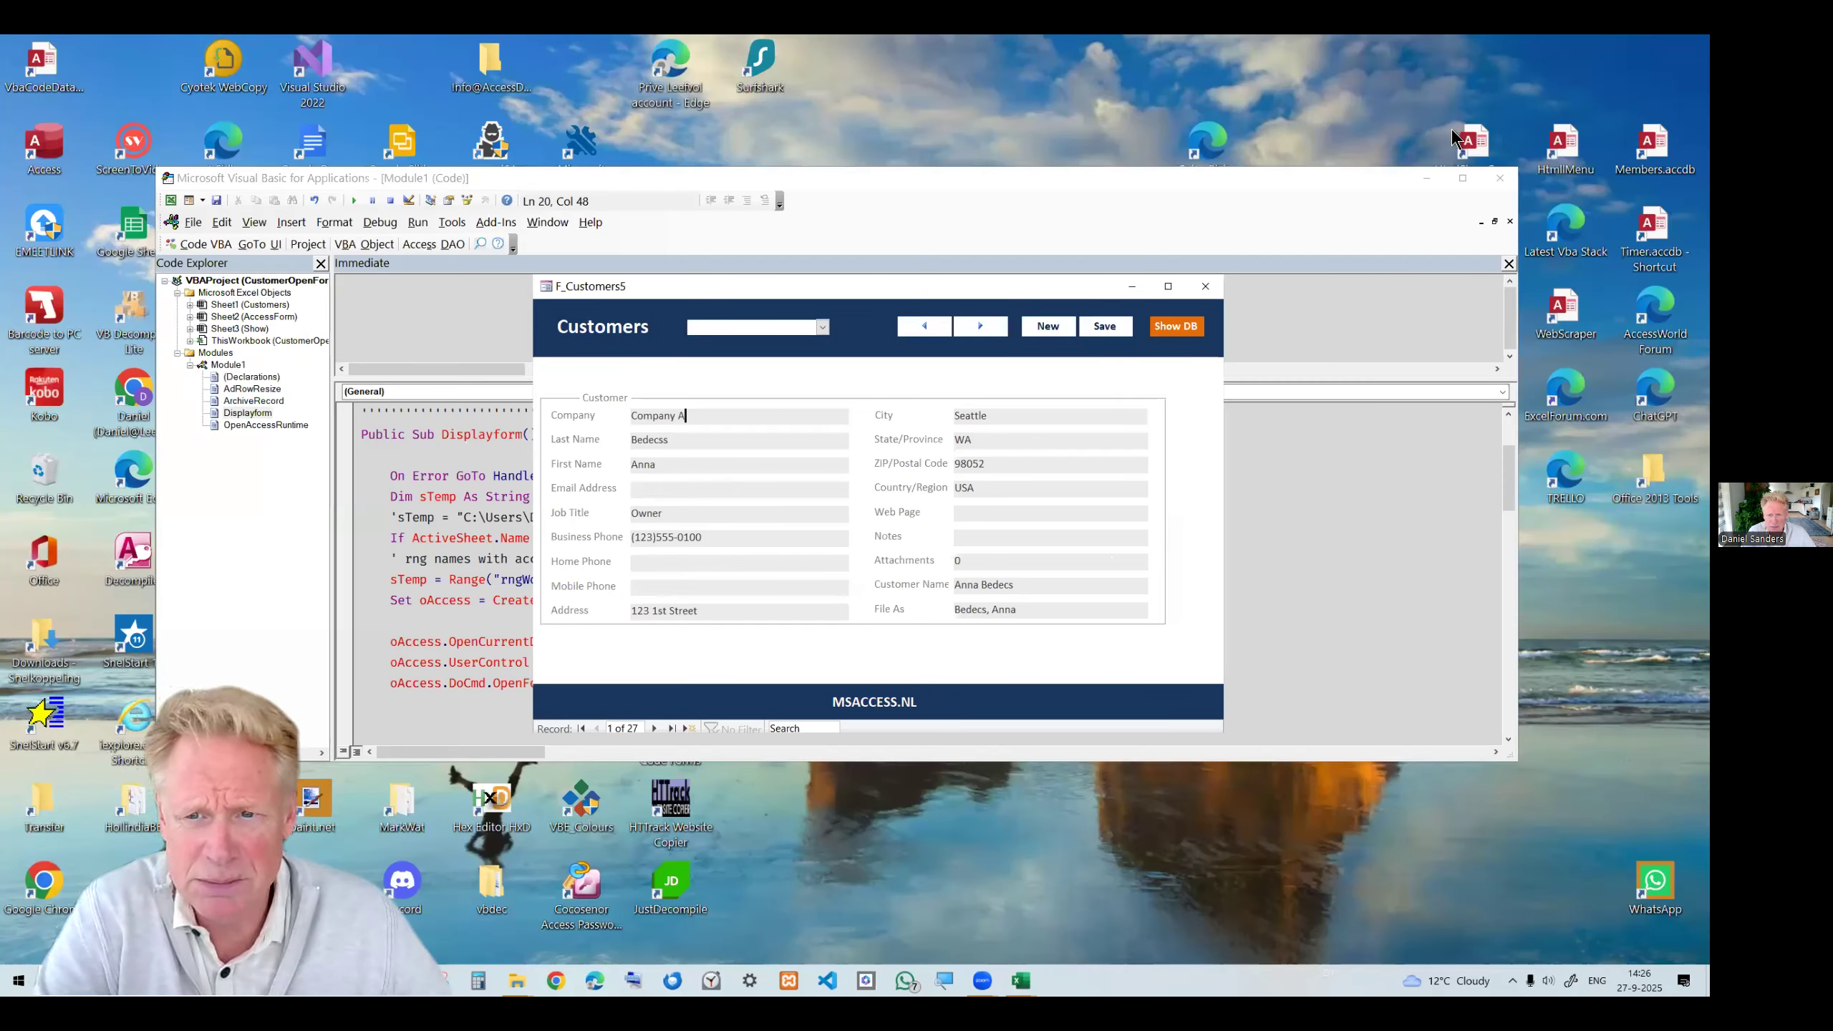
{"action": "left_click", "coordinate": [1500, 176]}
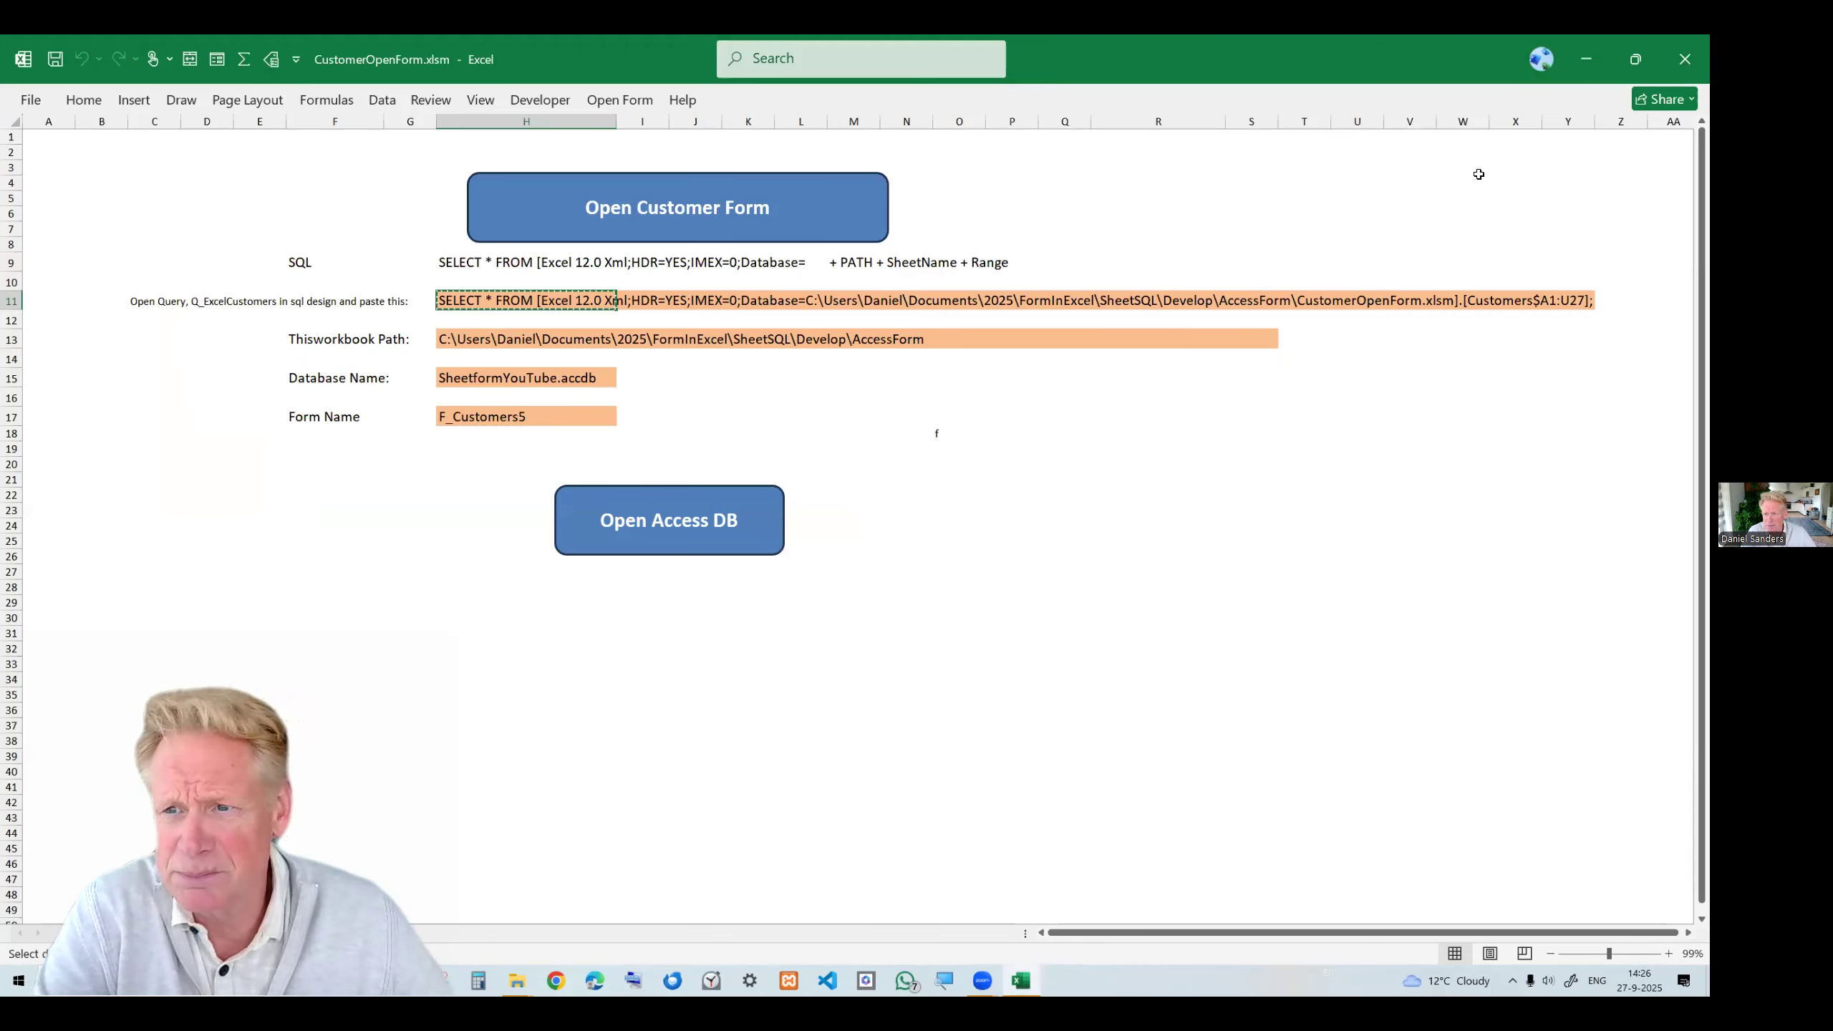
{"action": "left_click", "coordinate": [1581, 58]}
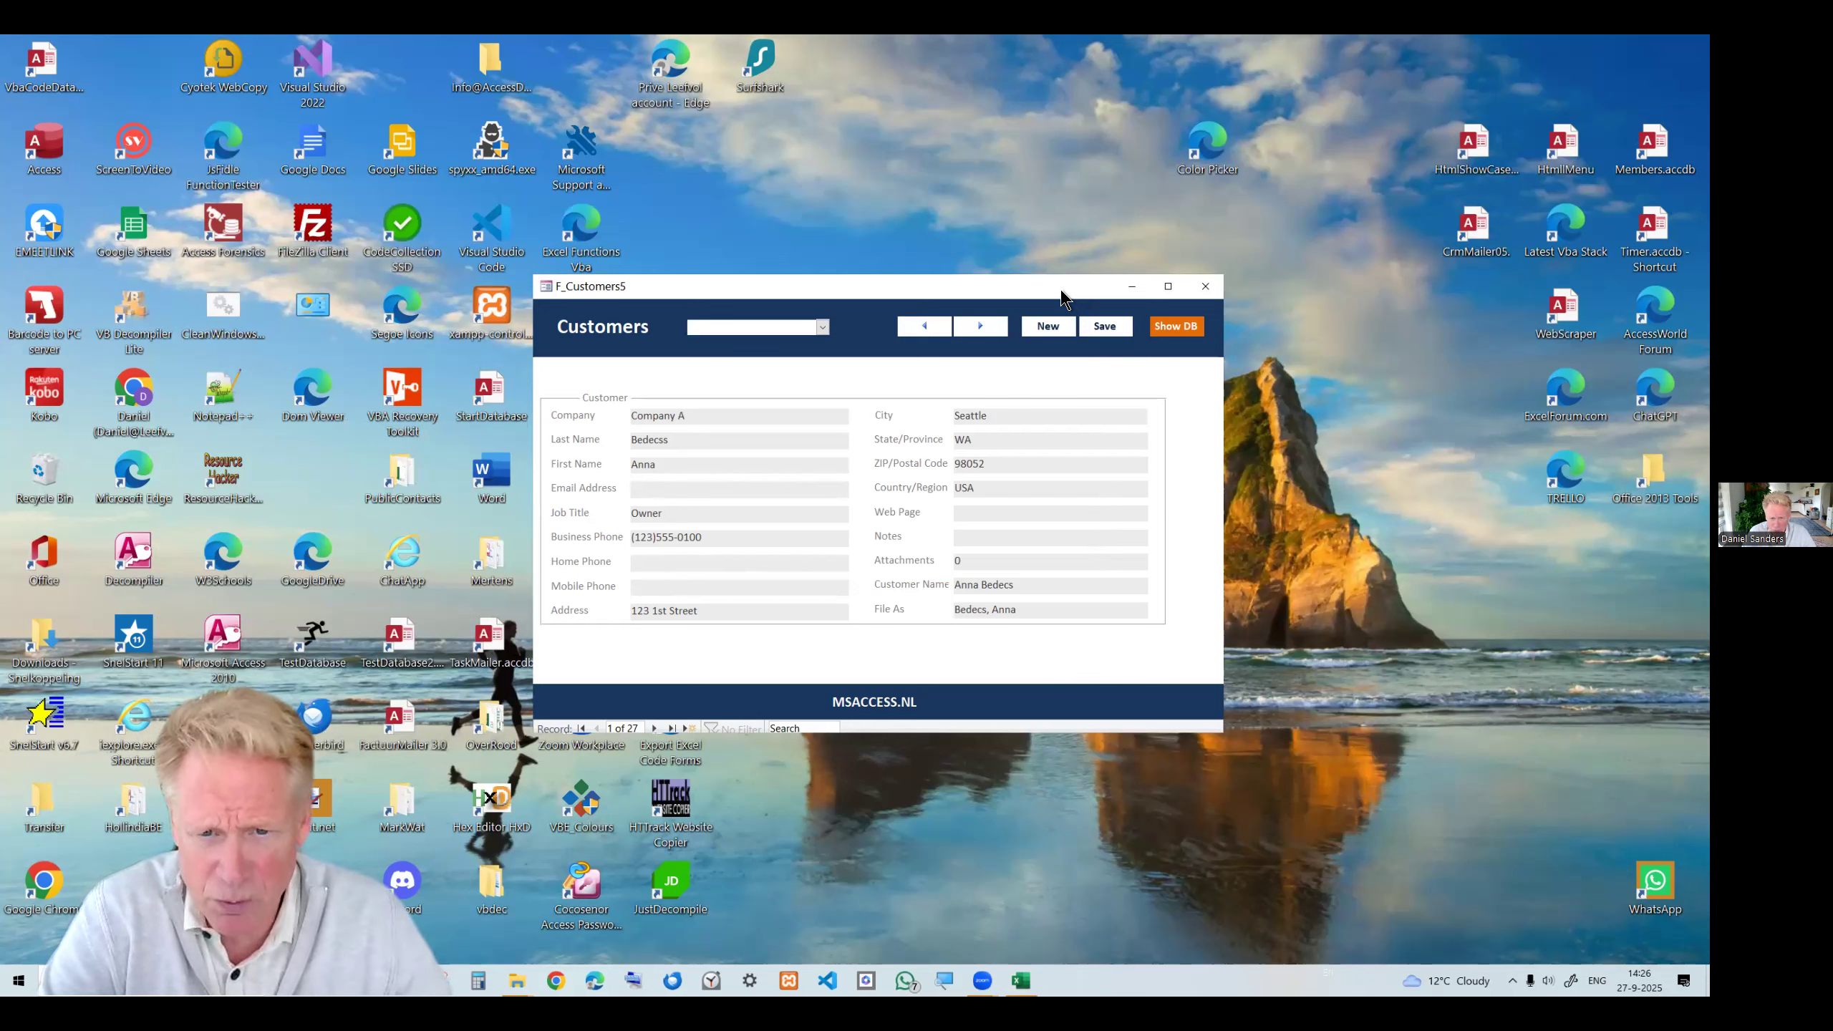
{"action": "left_click_drag", "start_coordinate": [1061, 292], "coordinate": [1061, 257]}
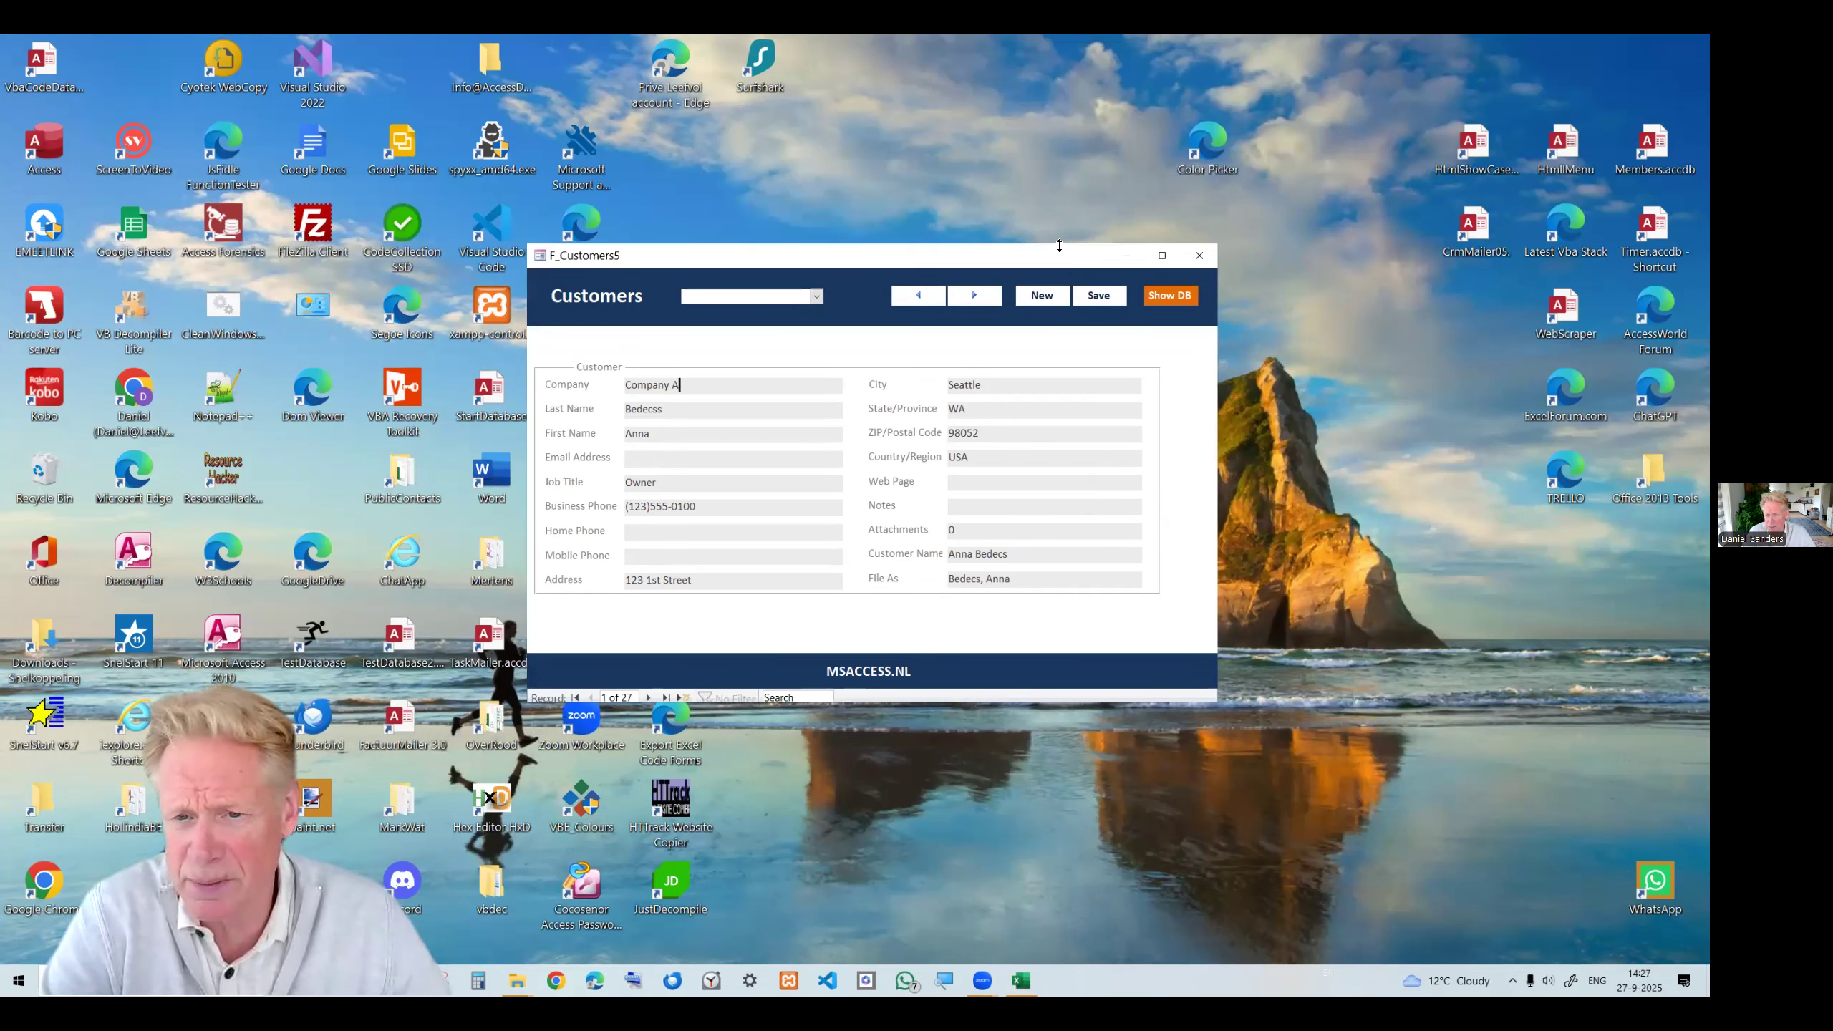
Browse forward and back through the customer records in the form and move its window.
{"action": "left_click", "coordinate": [975, 294]}
{"action": "left_click", "coordinate": [975, 294]}
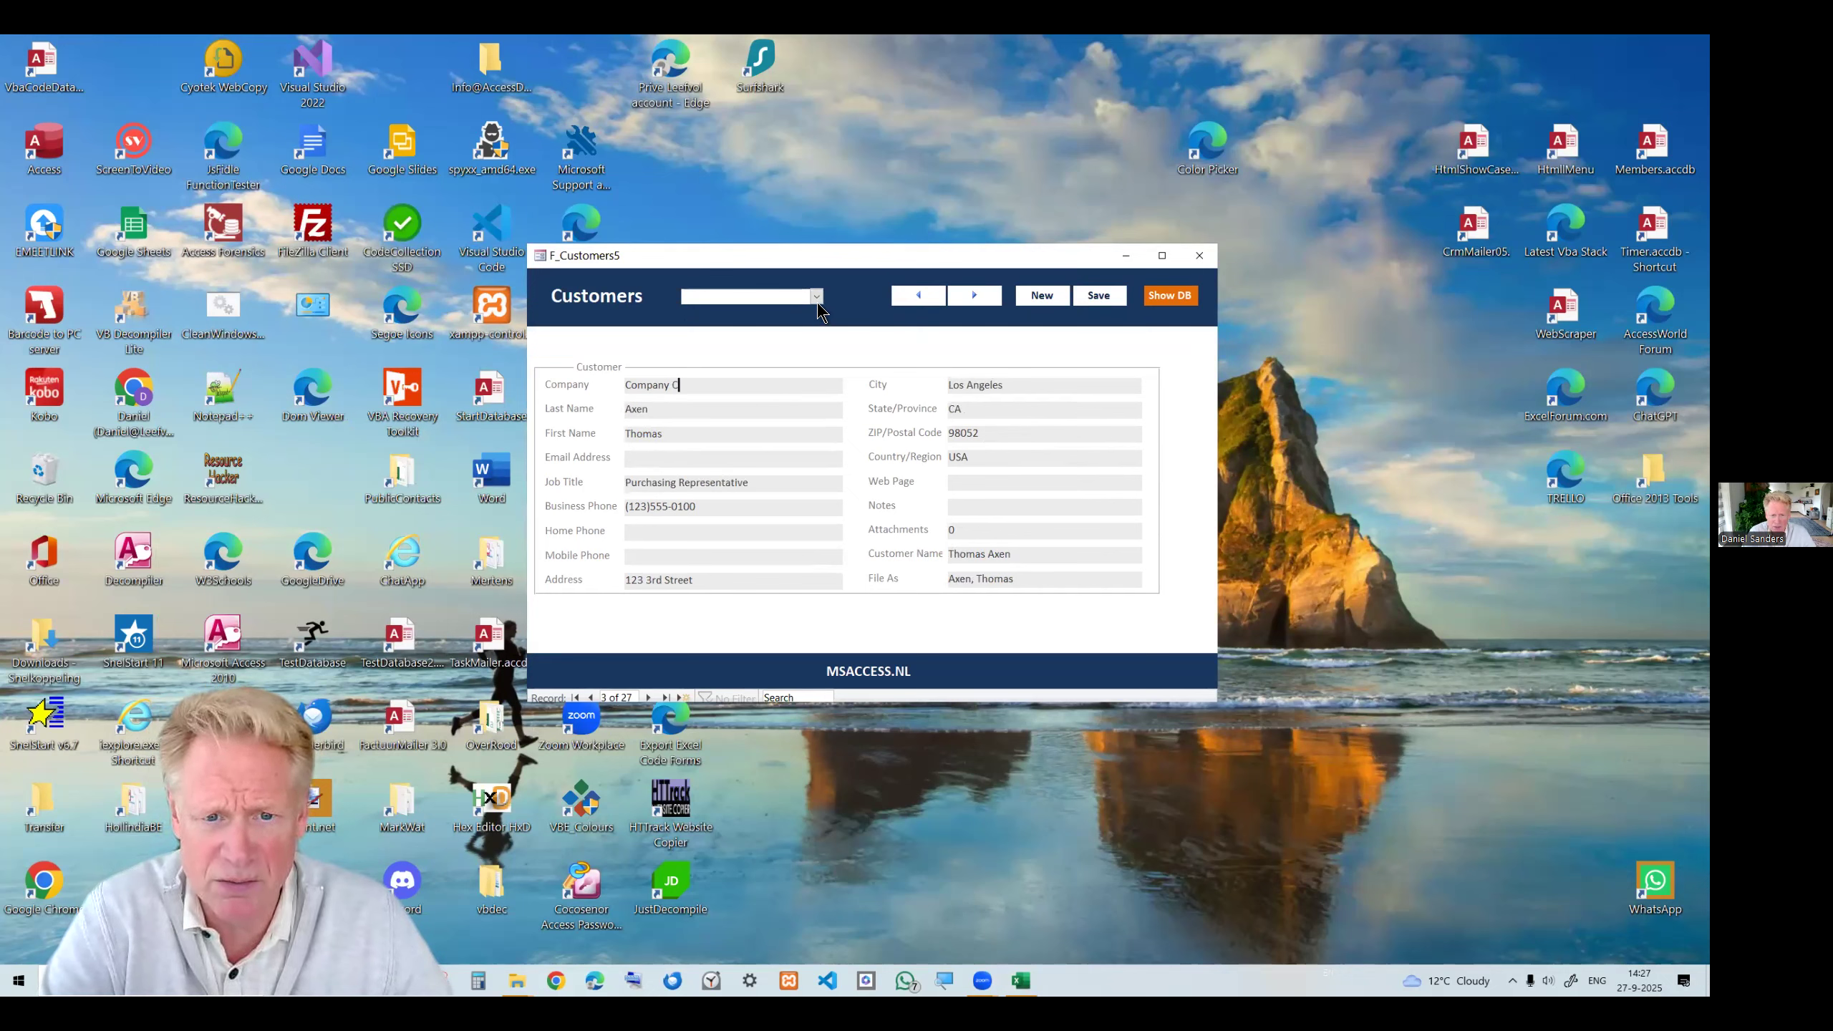
{"action": "left_click", "coordinate": [919, 295]}
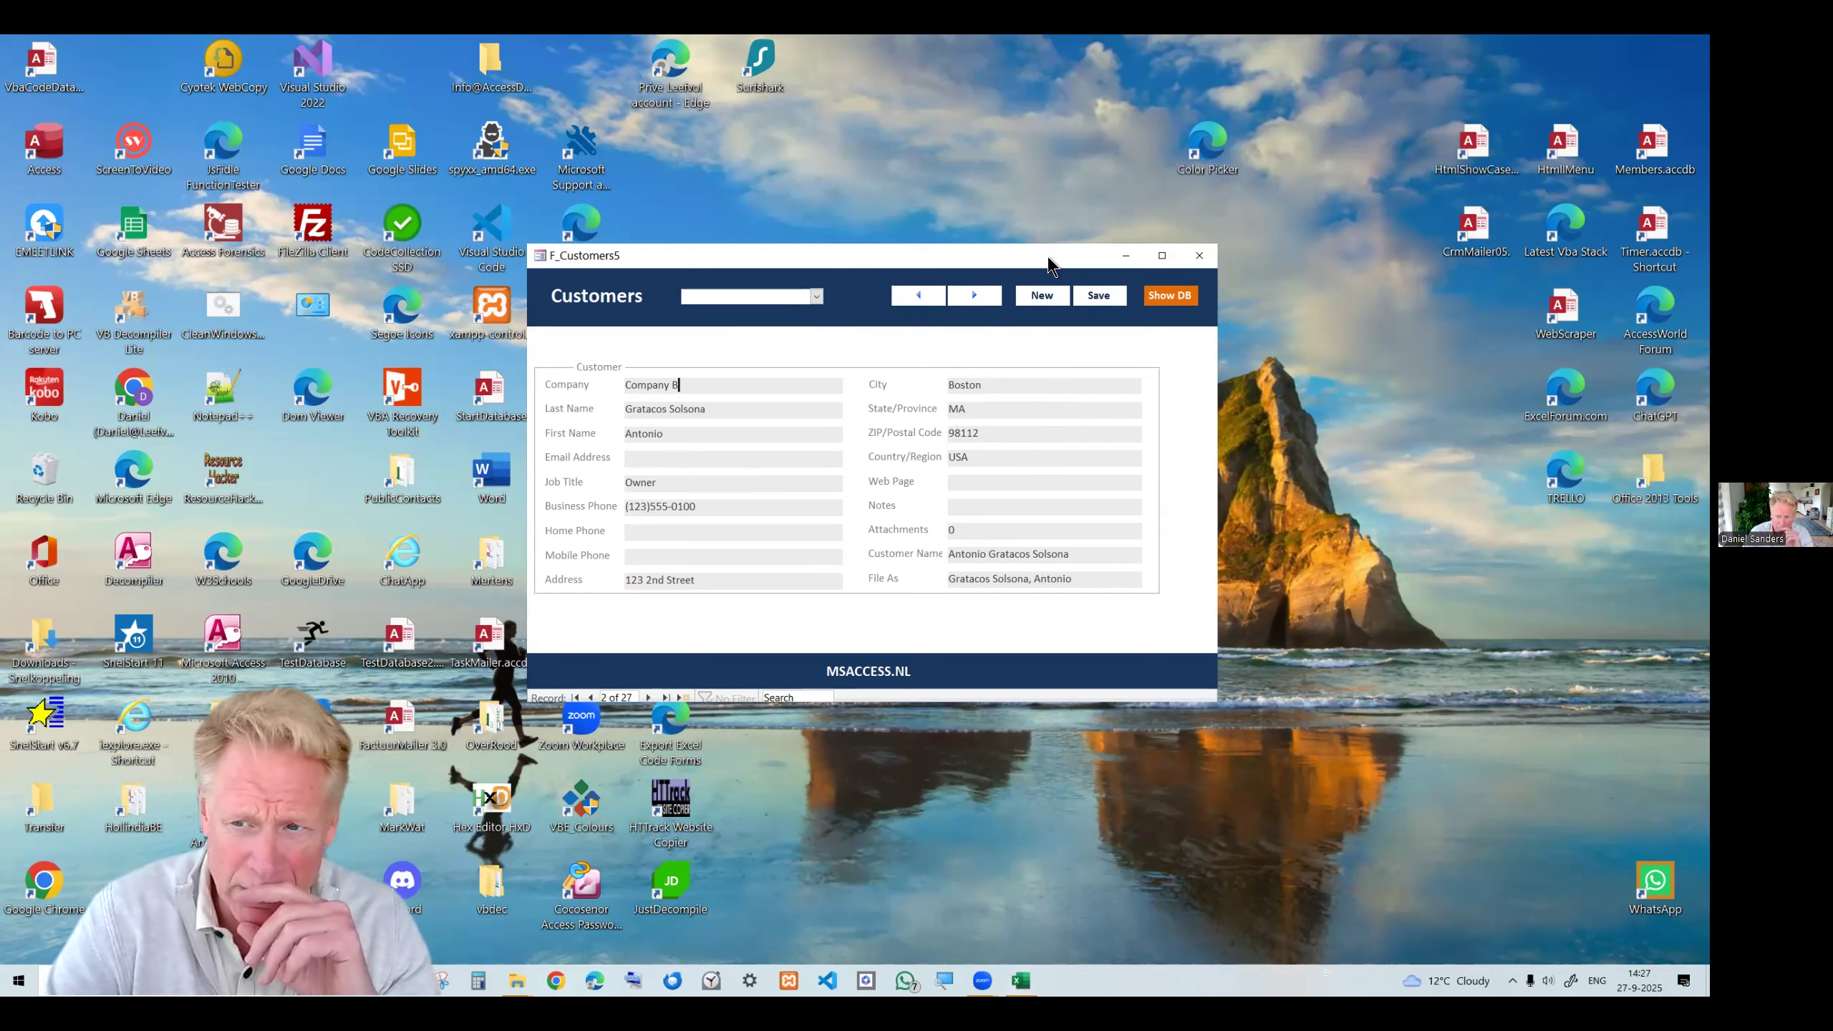
{"action": "left_click_drag", "start_coordinate": [1050, 266], "coordinate": [1071, 254]}
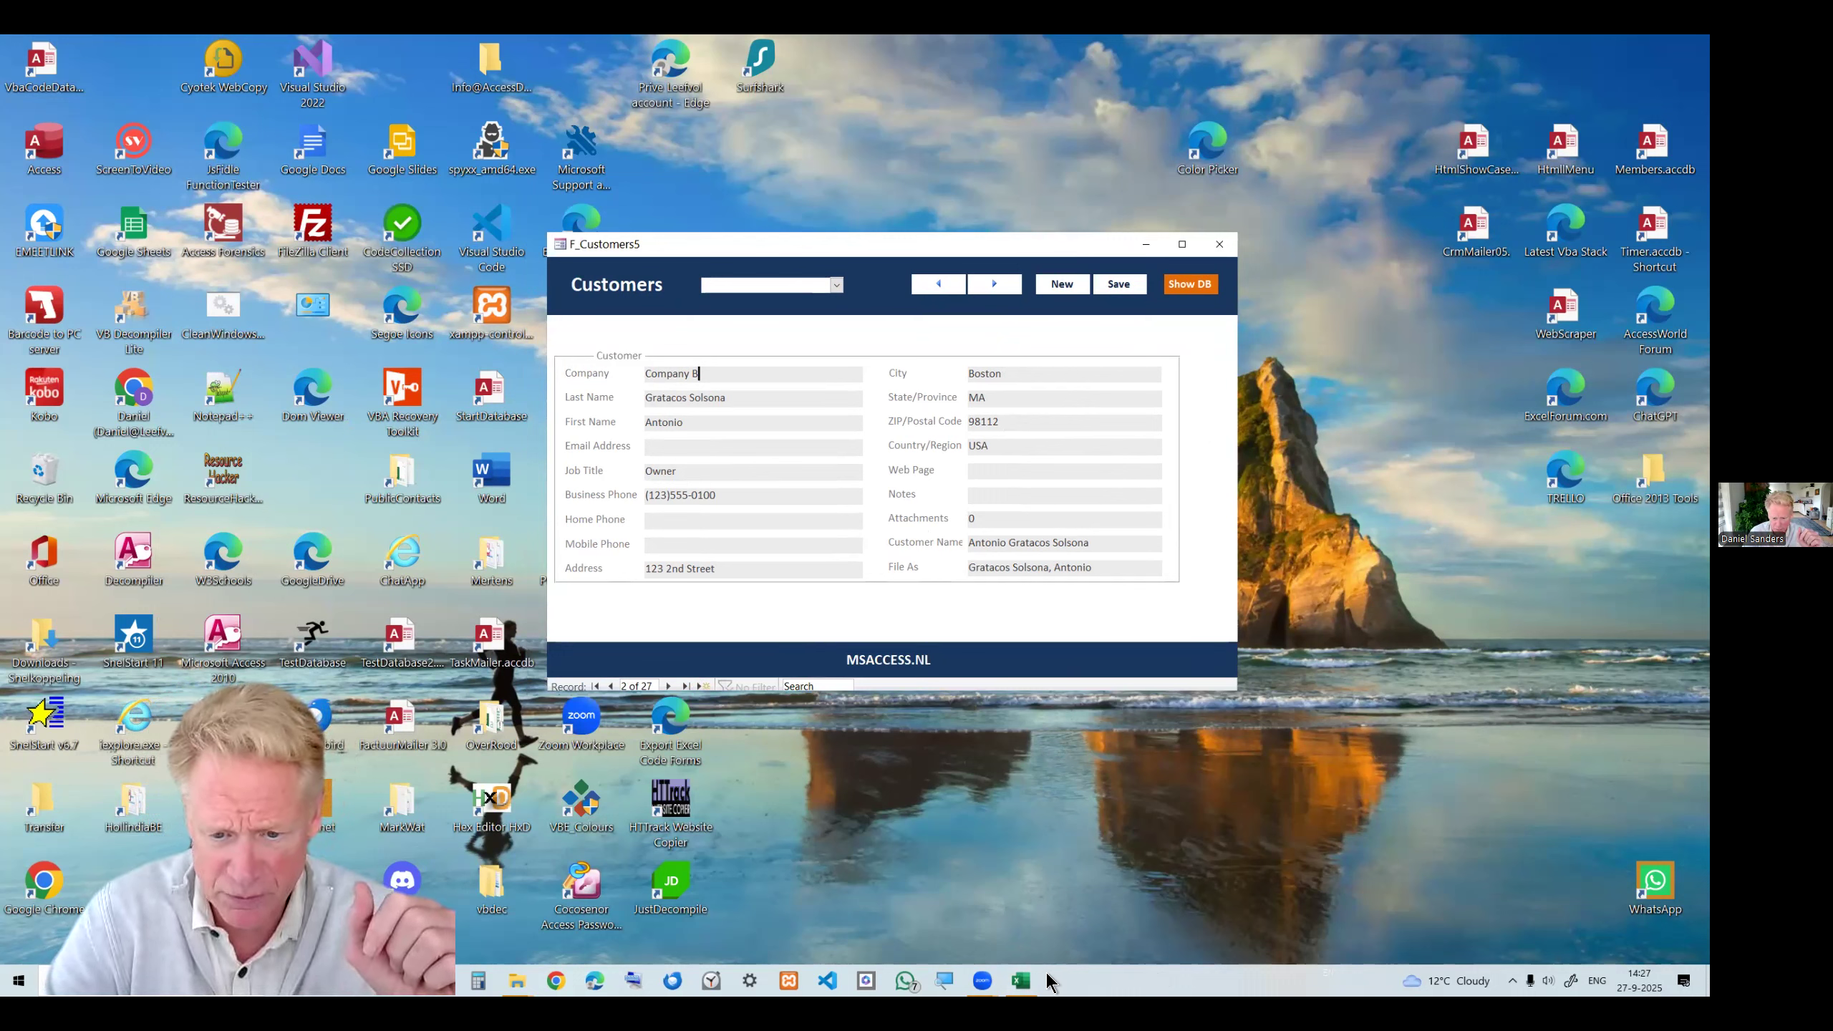
Close the customer form and bring up the workbook's customer table to check it, then minimize it.
{"action": "left_click", "coordinate": [1220, 244]}
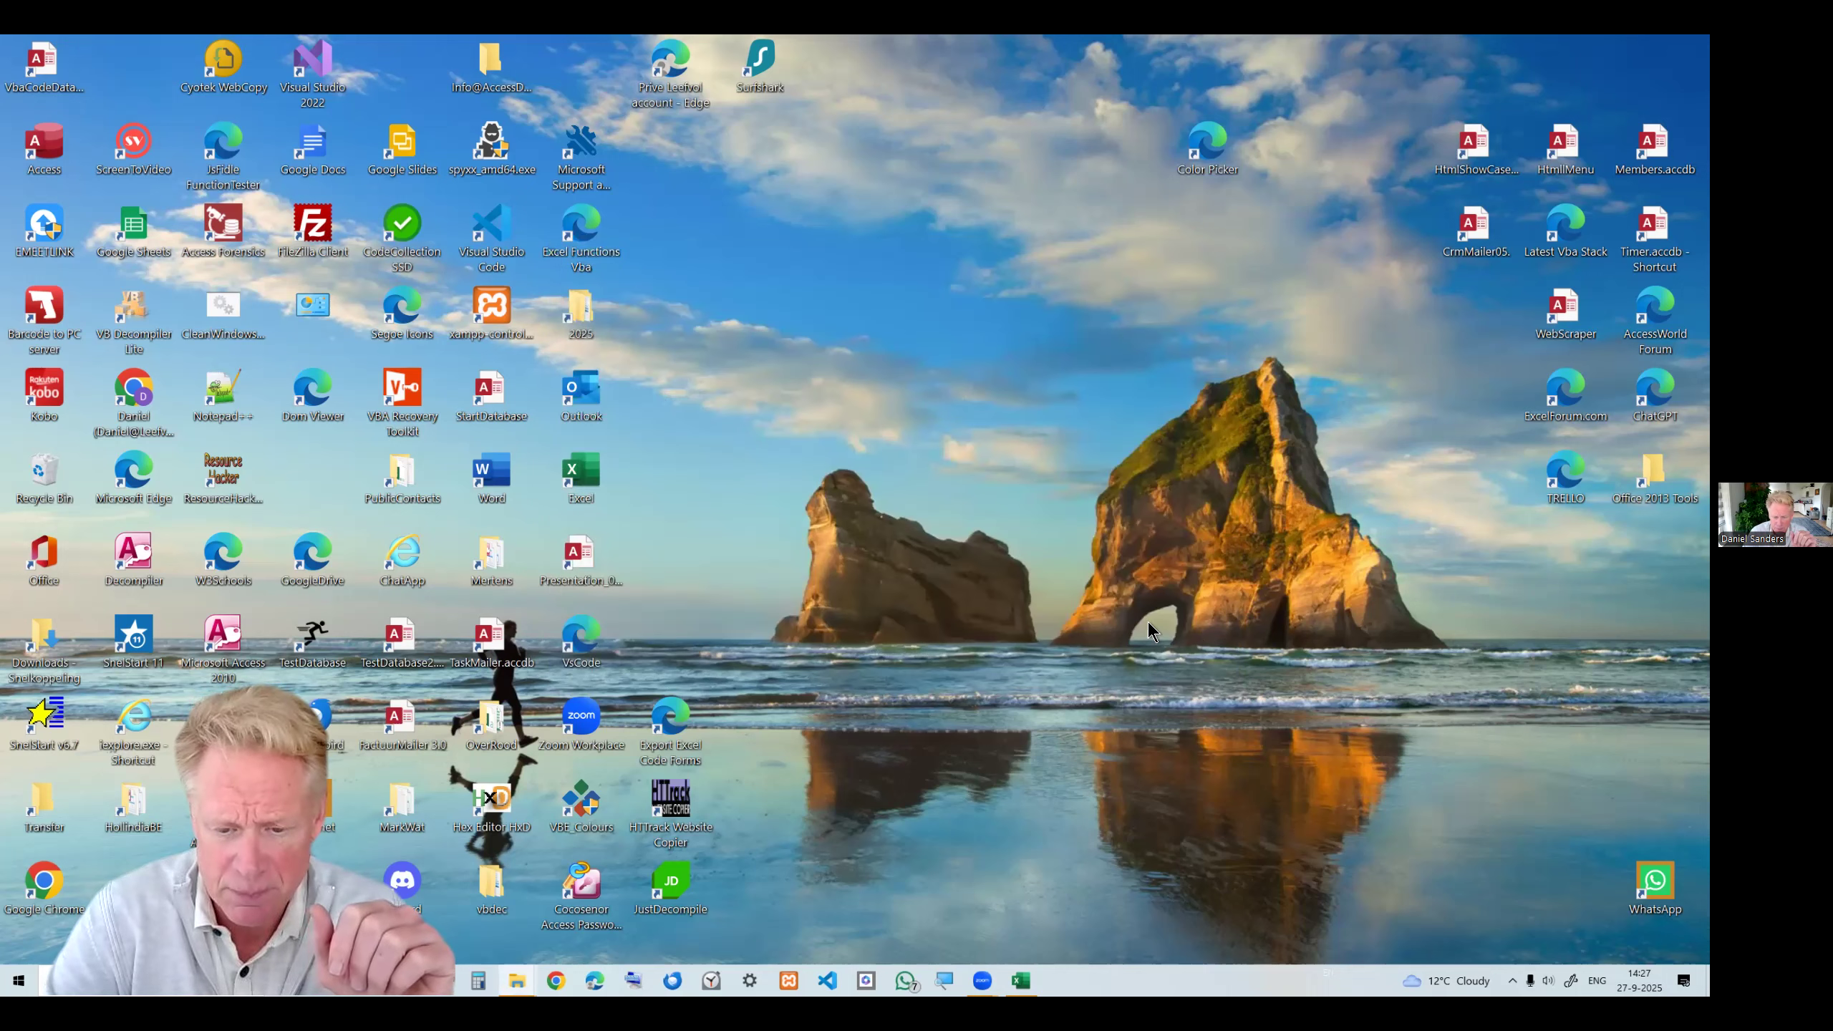
{"action": "left_click", "coordinate": [1023, 980]}
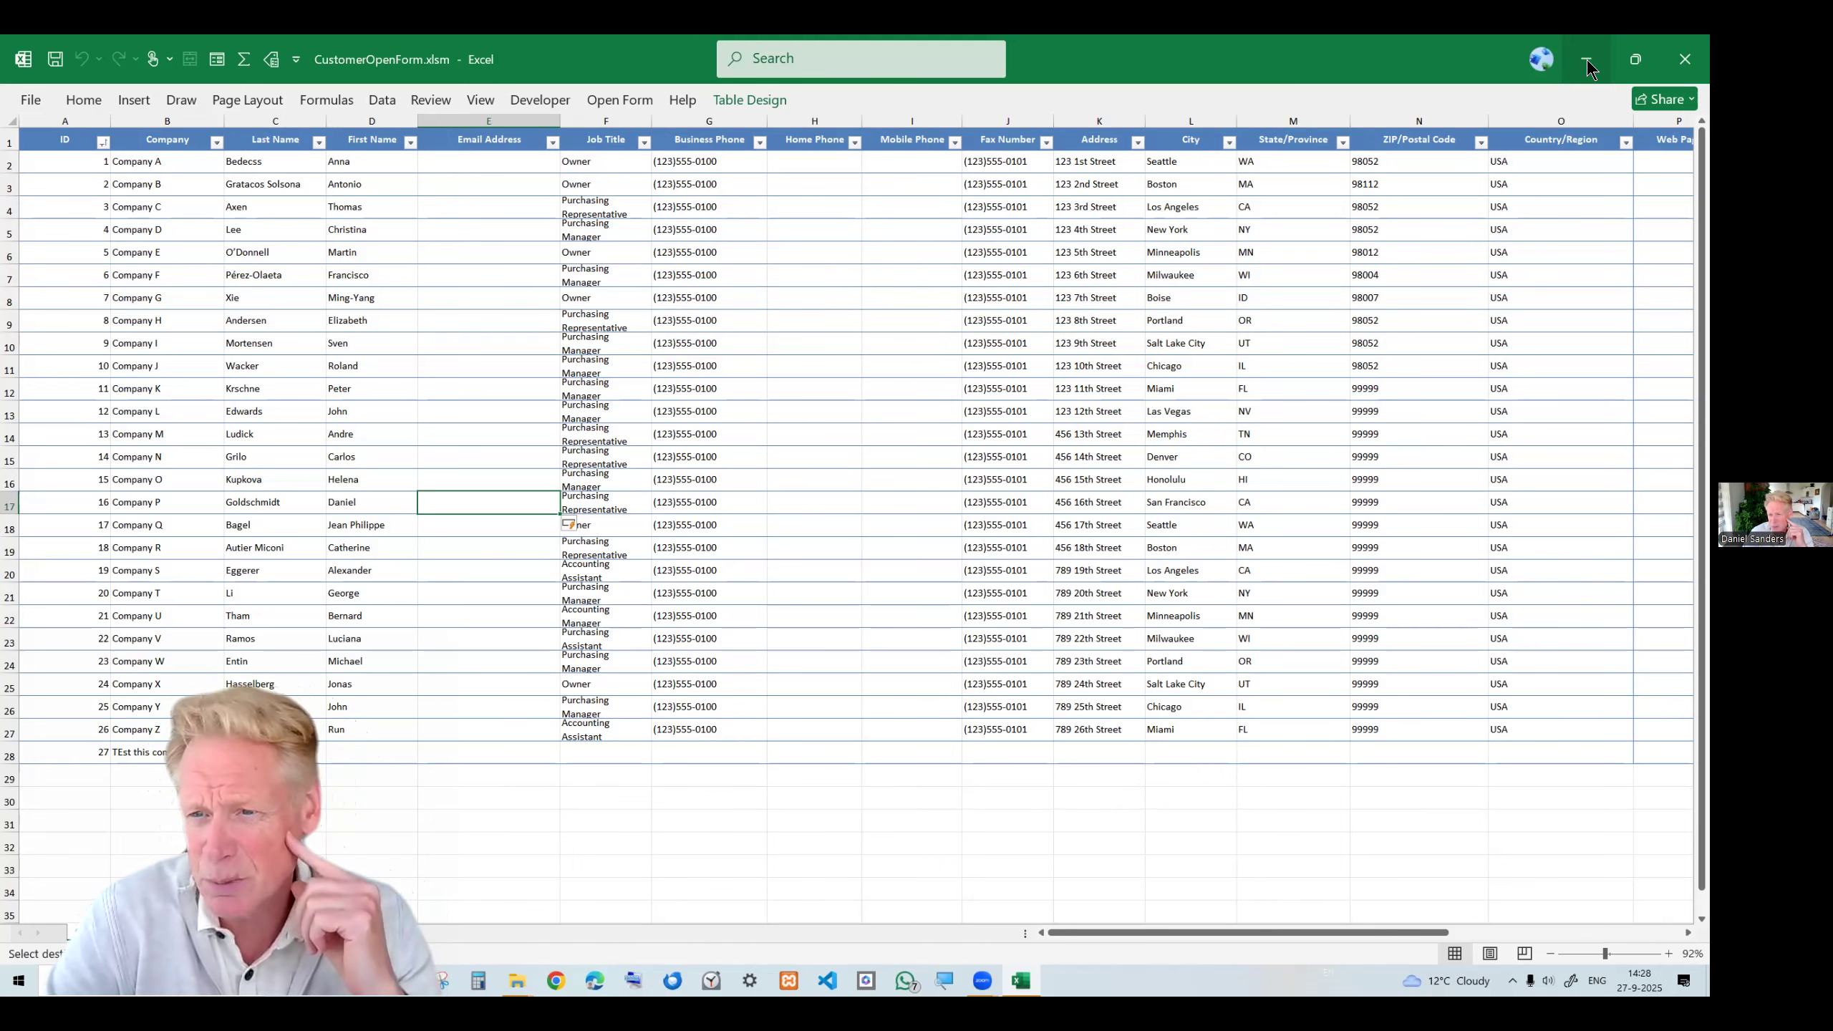
{"action": "left_click", "coordinate": [1586, 69]}
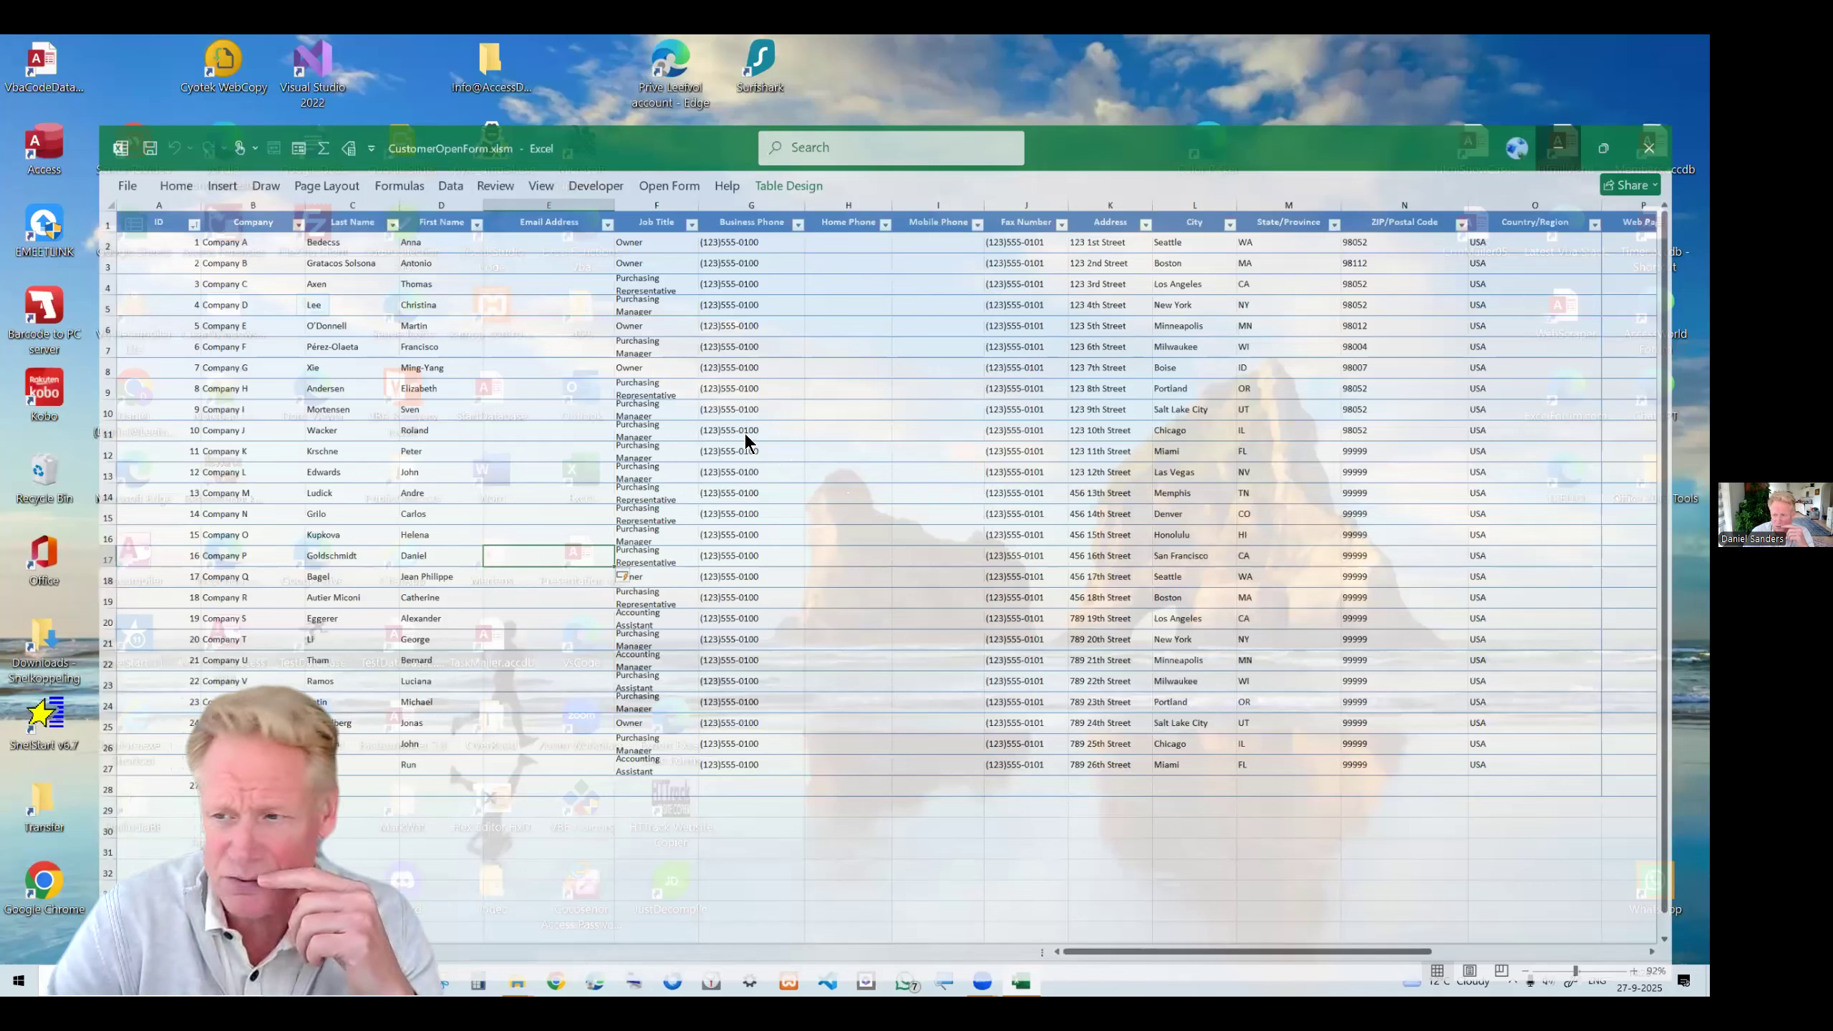